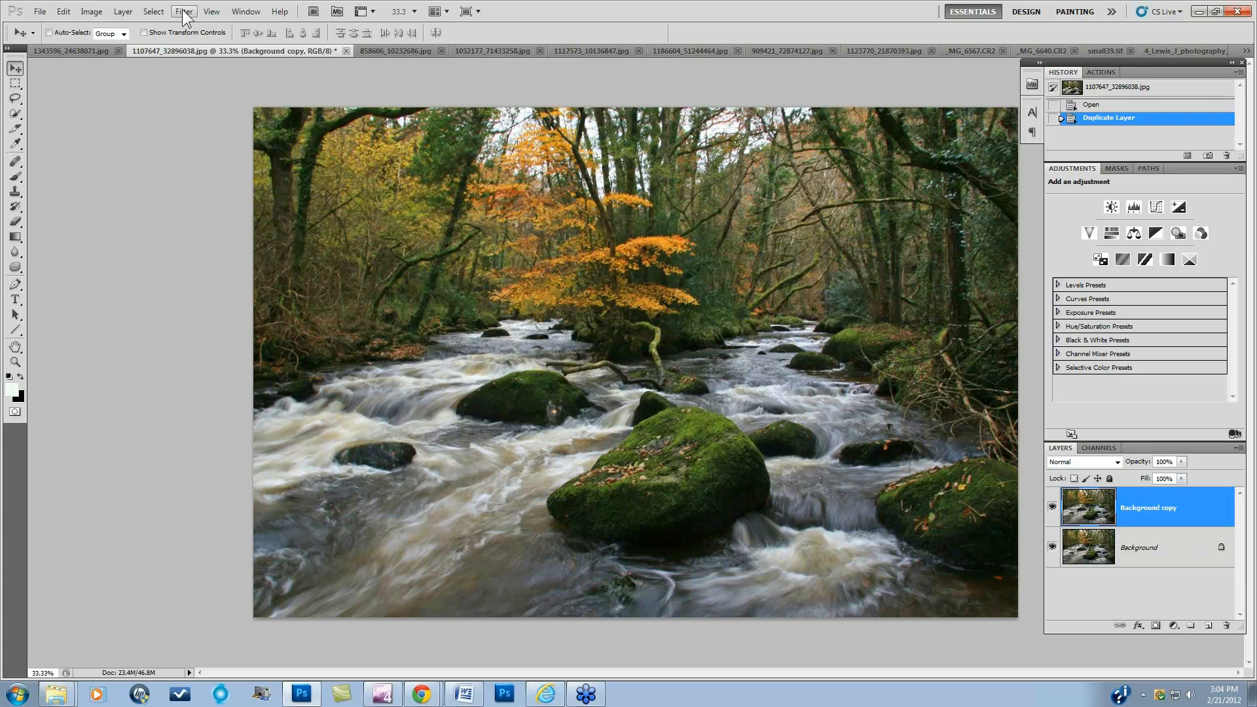
Step: Run the Topaz Adjust 5 filter on the Background copy layer and reset all of its adjustments
left_click(183, 11)
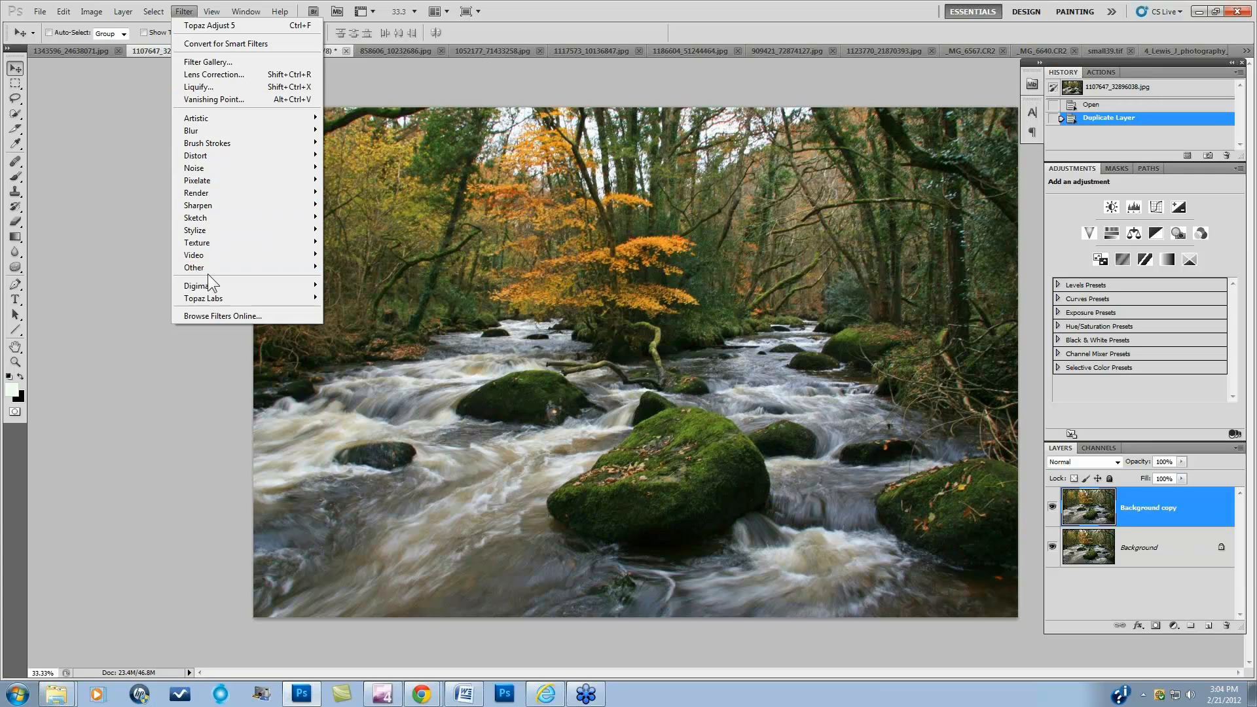
mouse_move(206, 271)
mouse_move(206, 297)
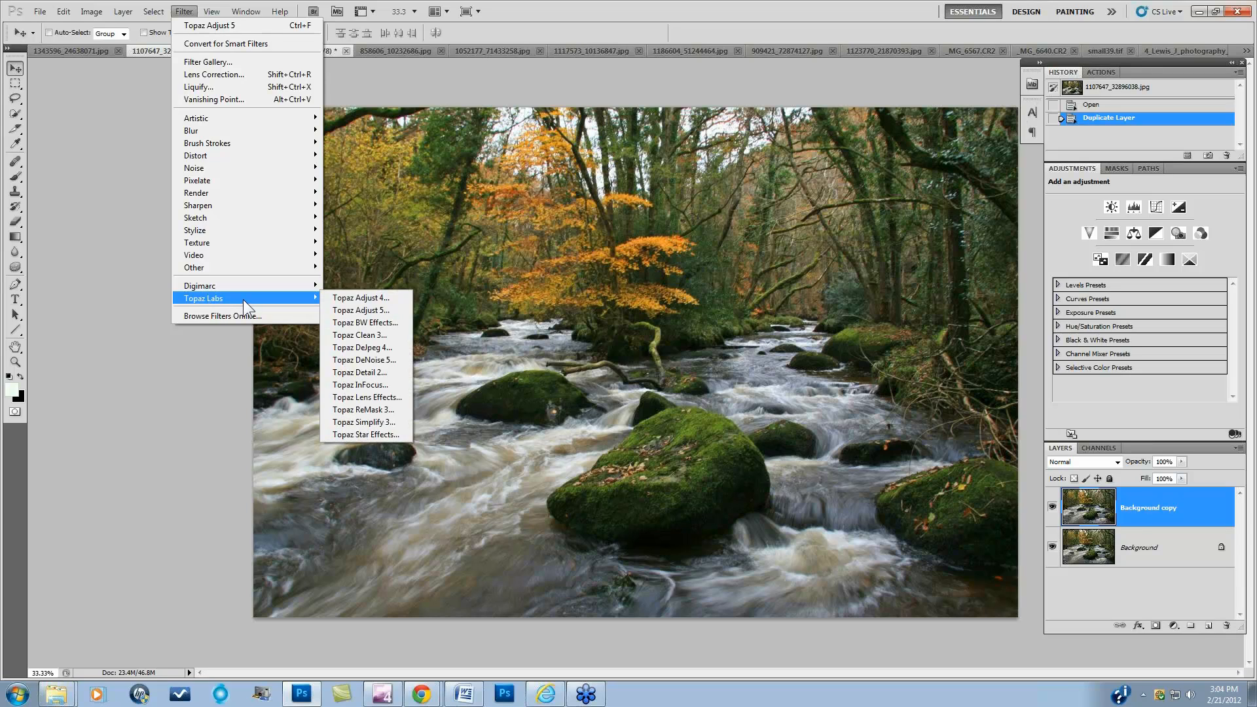
left_click(344, 310)
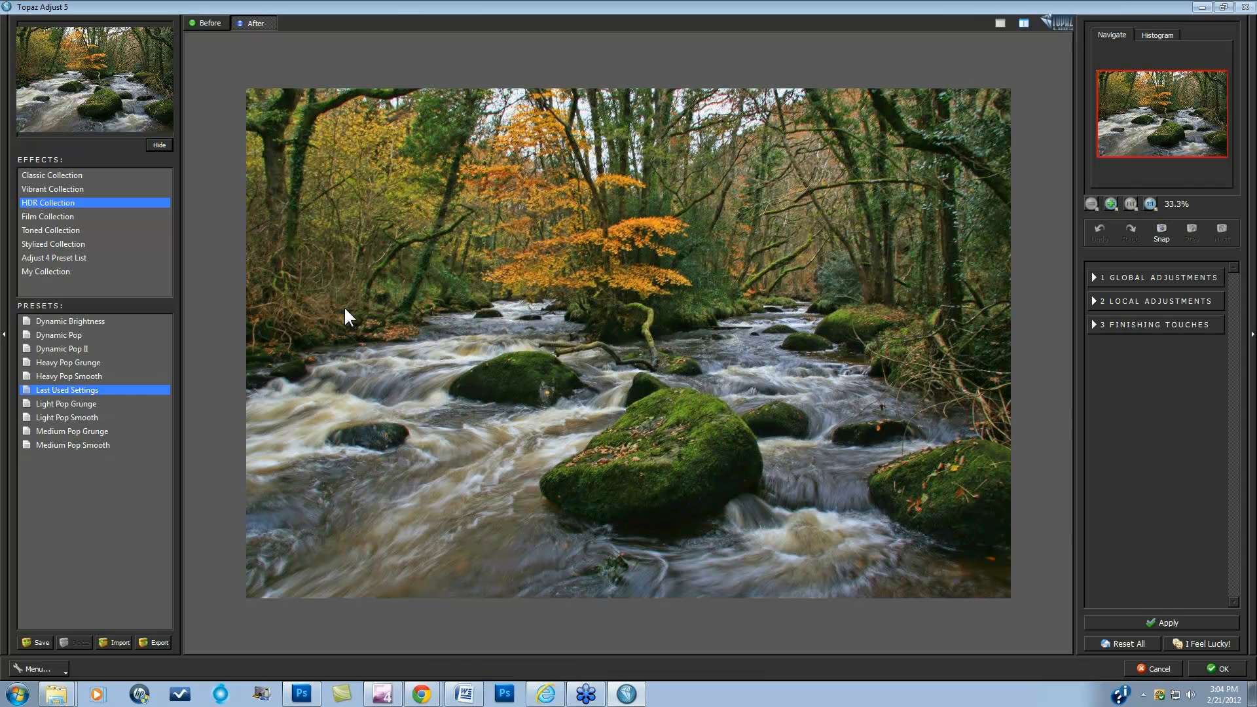
left_click(1121, 641)
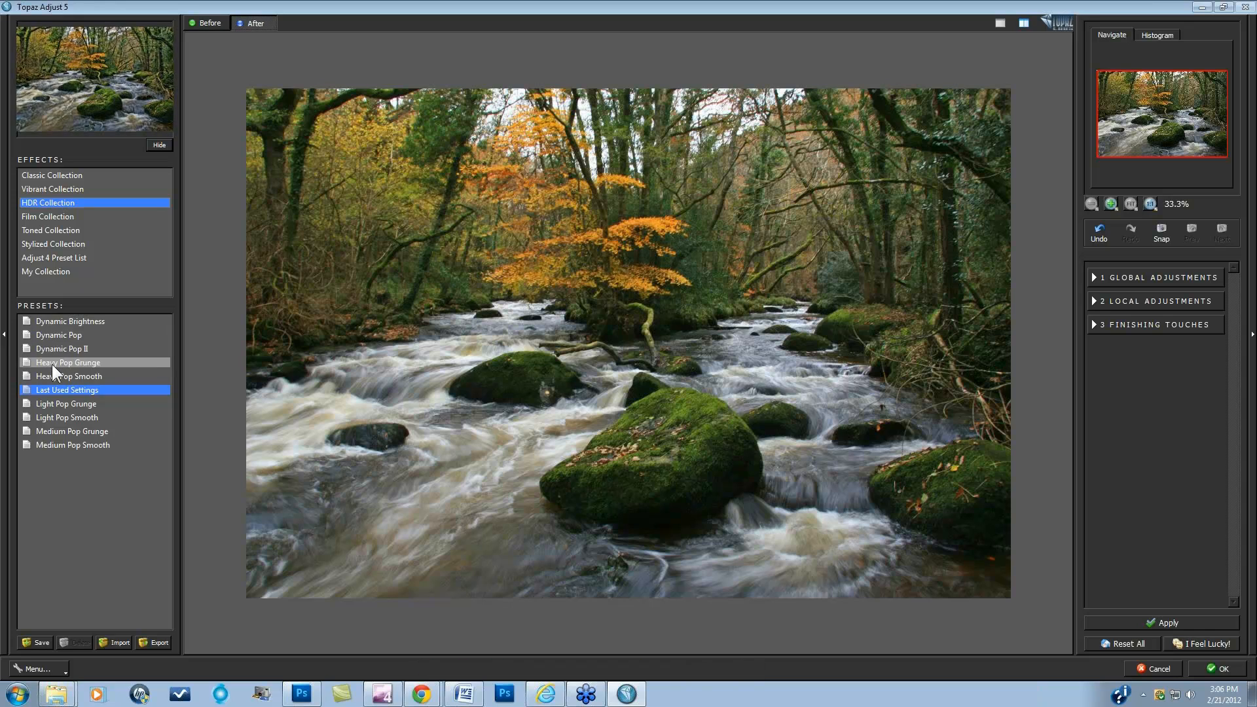
Step: Try the HDR presets Light Pop Grunge and Heavy Pop Smooth against the original photo, and reset all adjustments
left_click(64, 405)
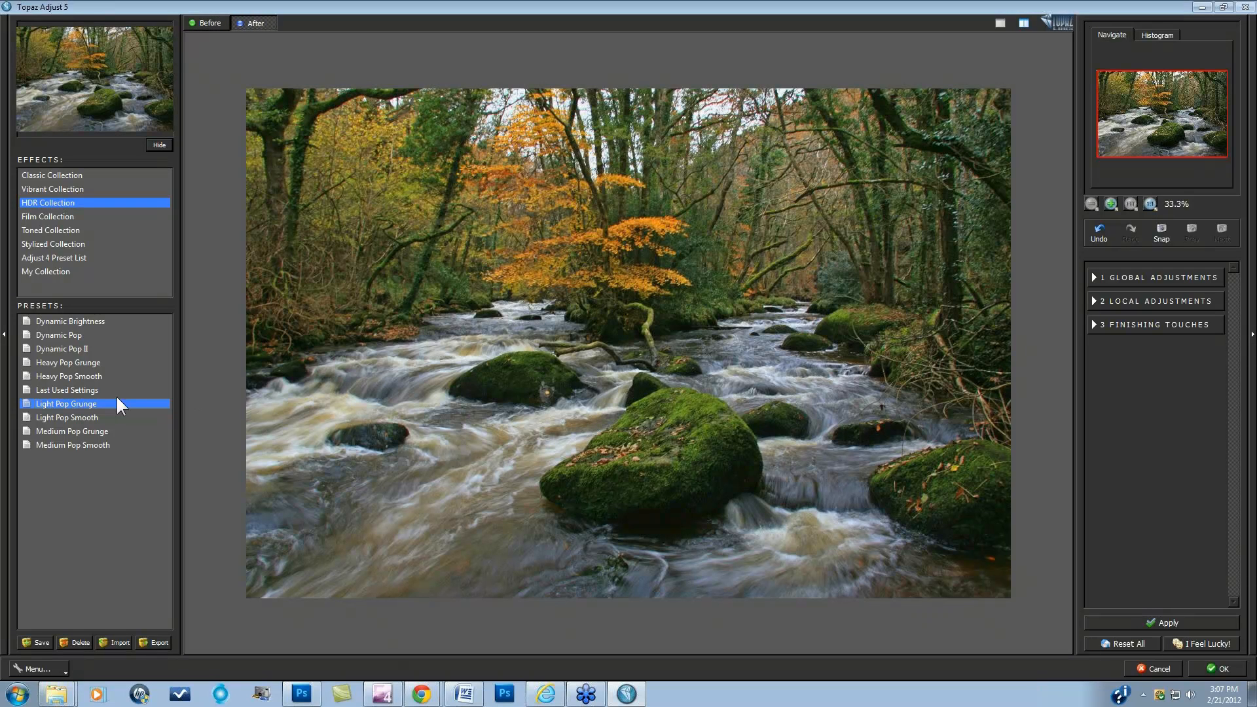
left_click(76, 375)
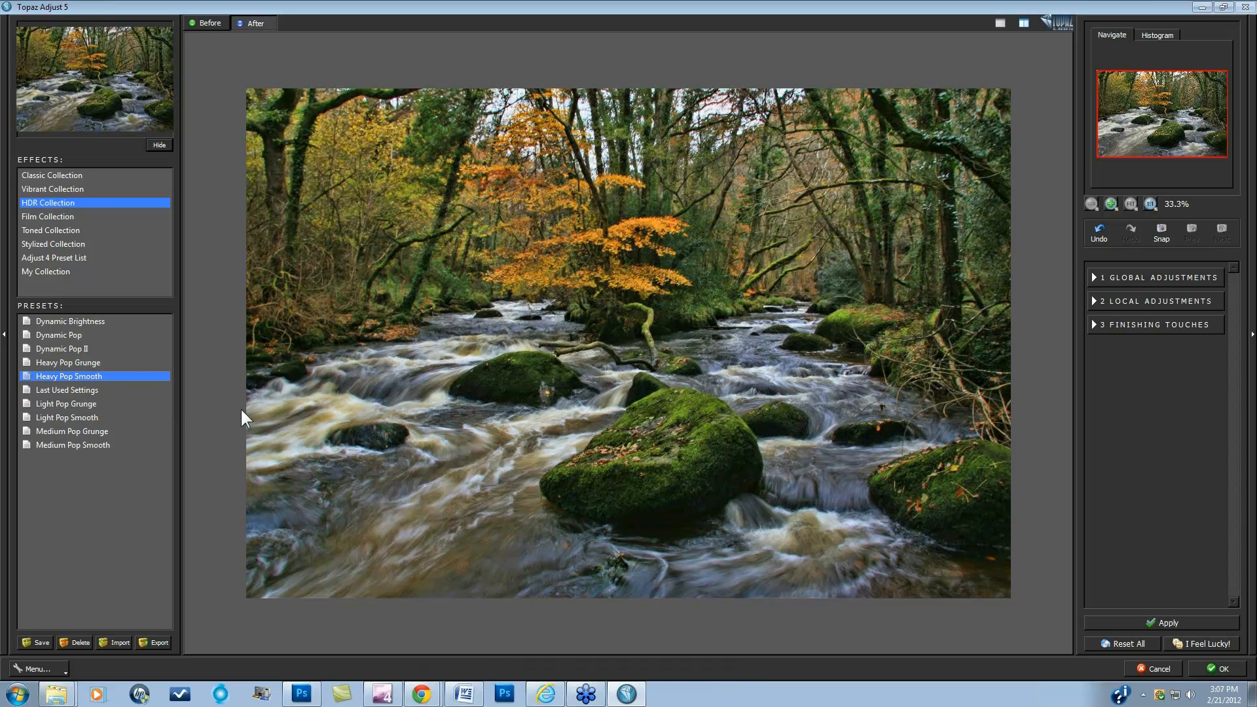
left_click(563, 407)
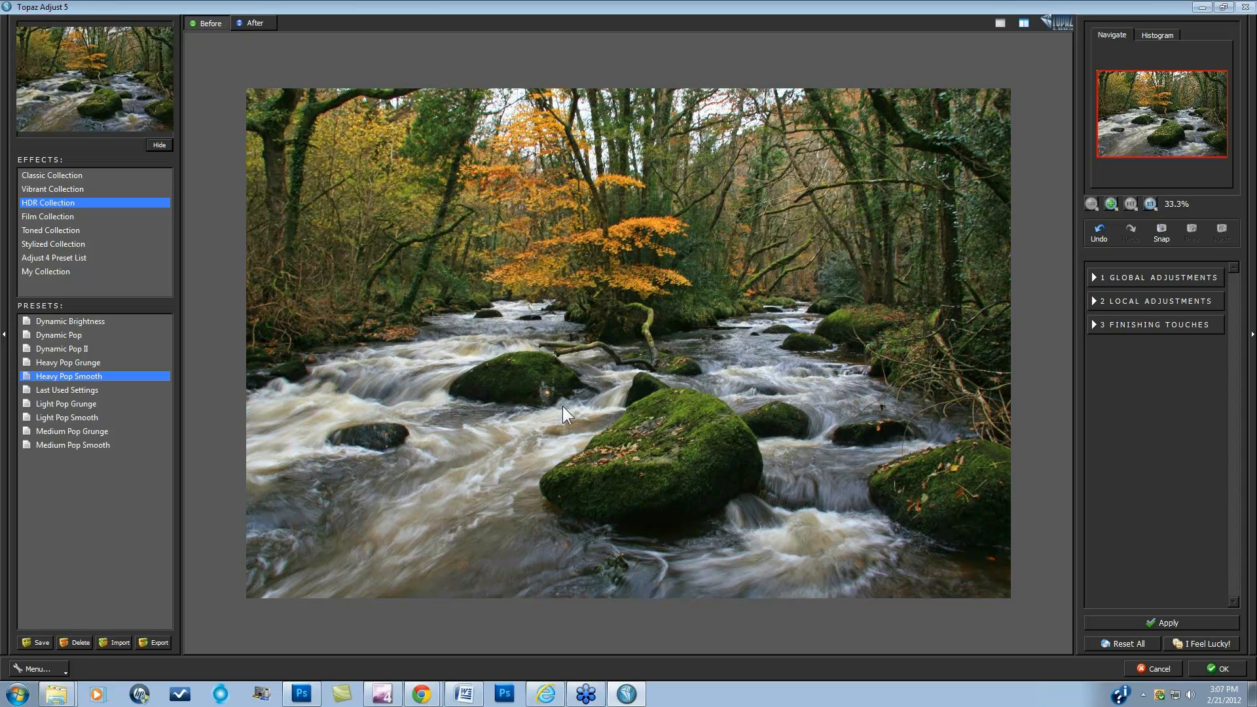
left_click(563, 405)
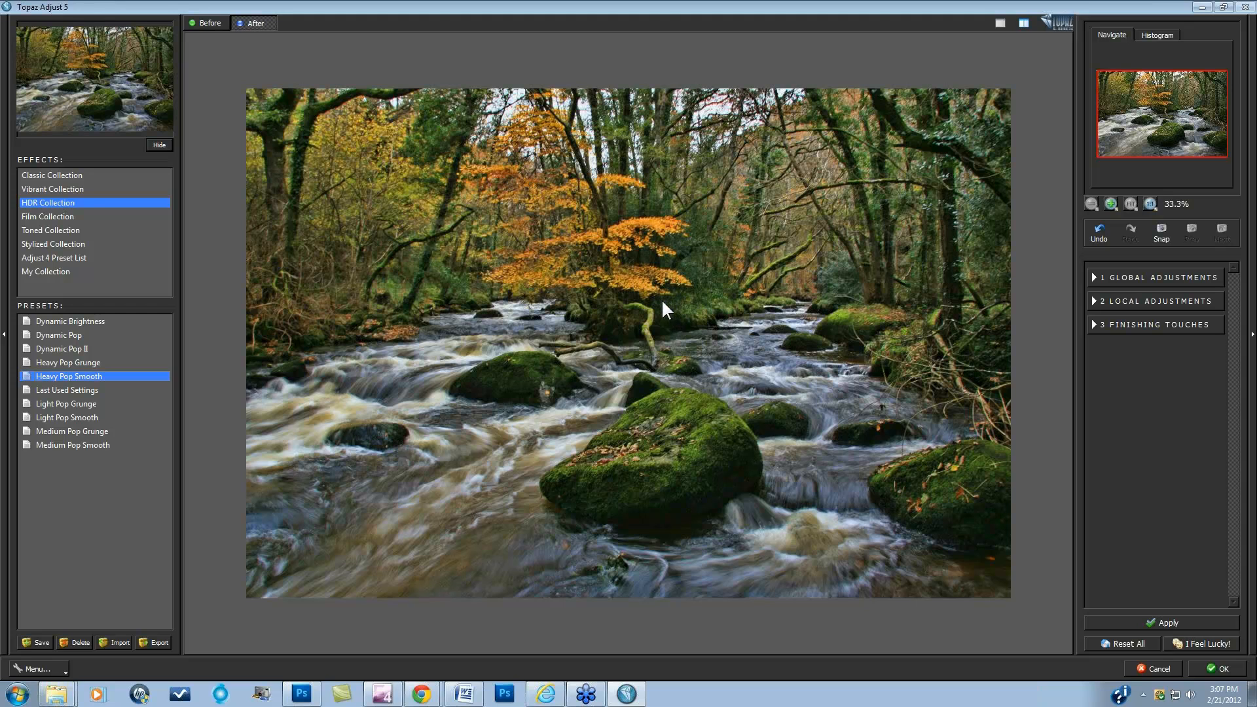
left_click(594, 342)
left_click(595, 341)
left_click(1118, 642)
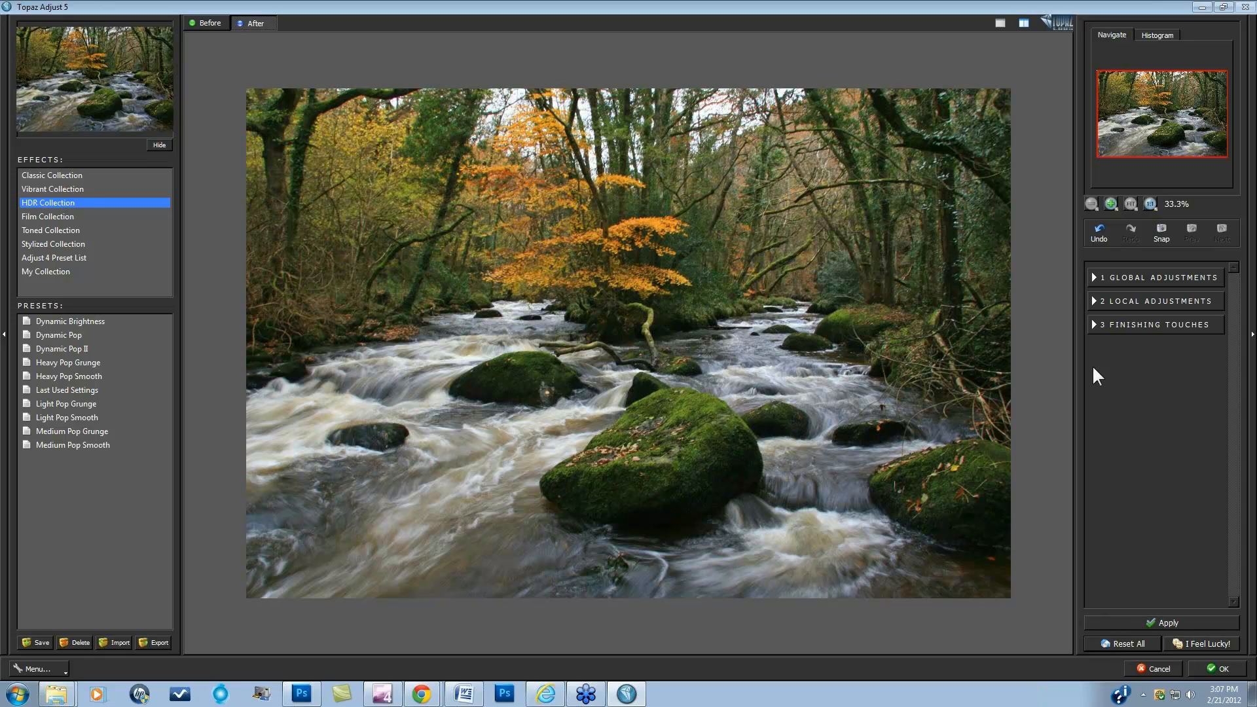
Step: Try the global Adaptive Exposure at 0.50 with 10 Regions, and at 0.28 with 33 Regions
left_click(1094, 280)
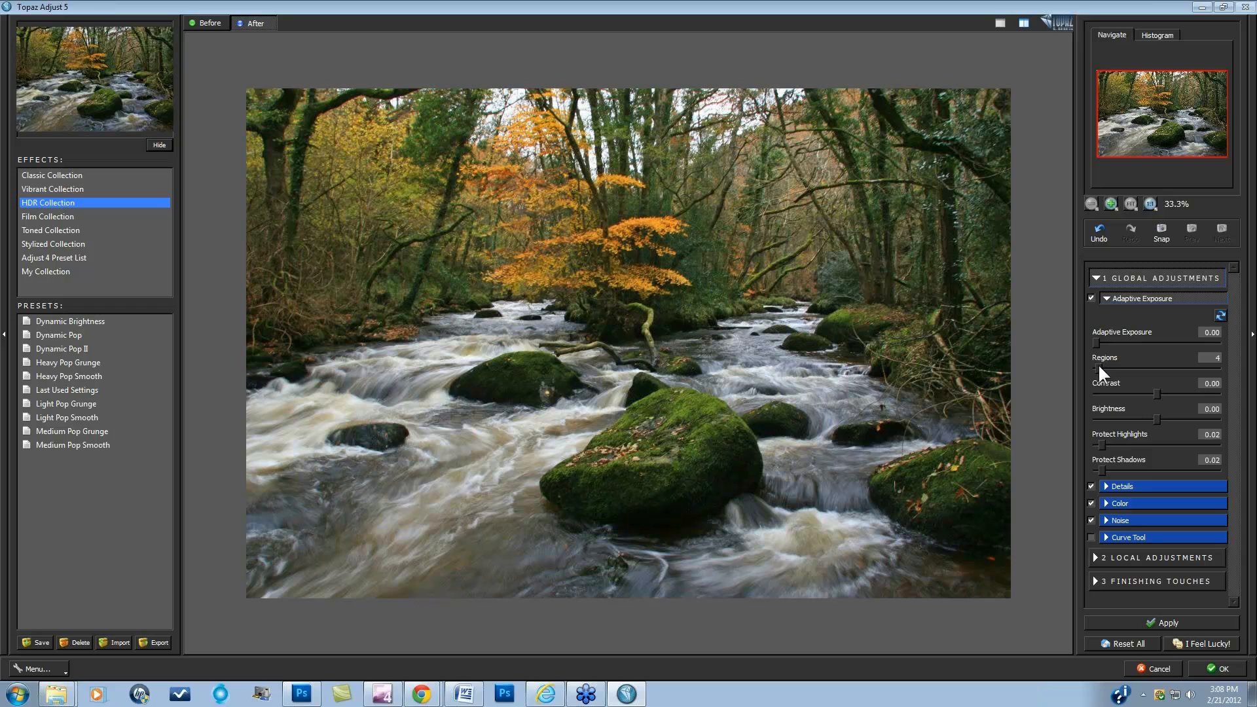
left_click_drag(1098, 368, 1154, 343)
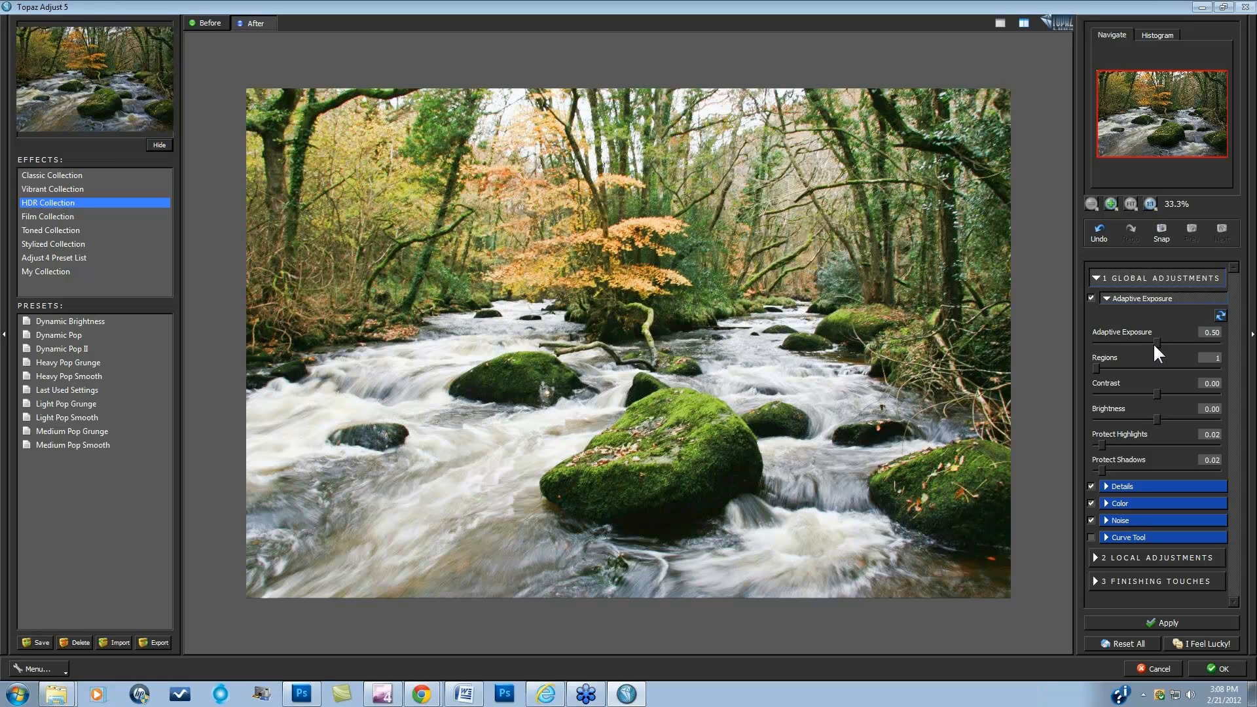
left_click_drag(1097, 368, 1144, 368)
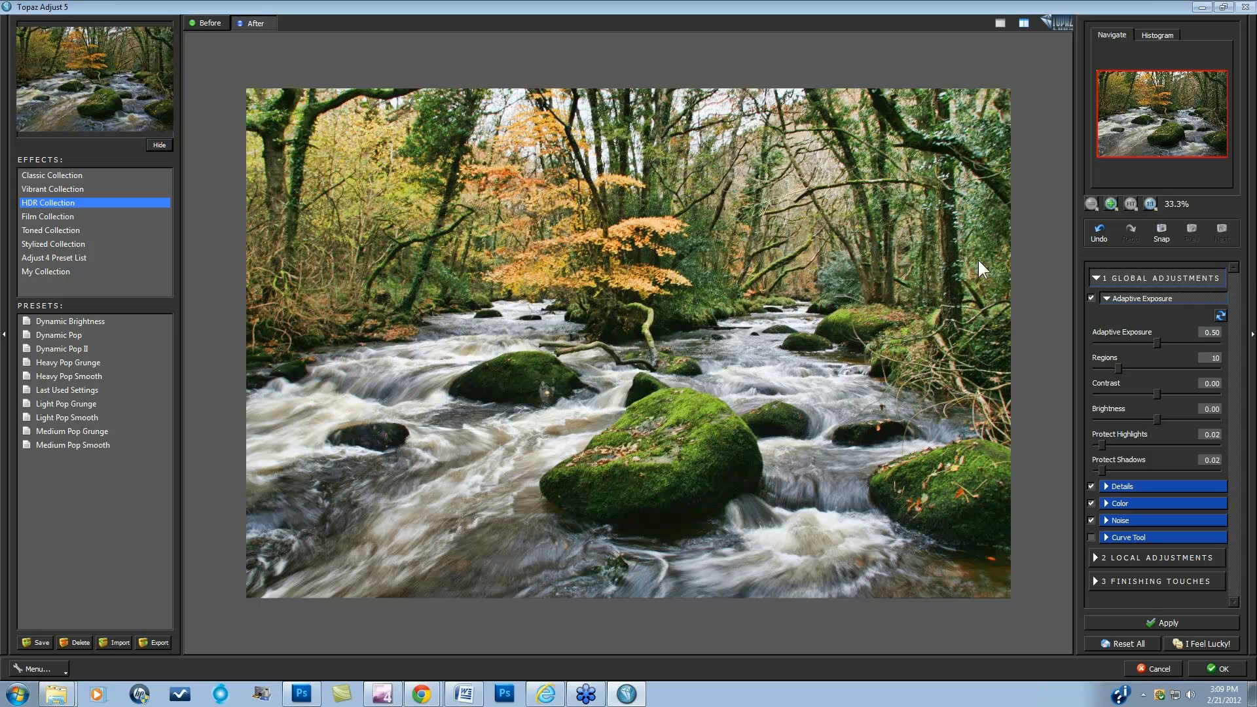
left_click_drag(1118, 367, 1094, 368)
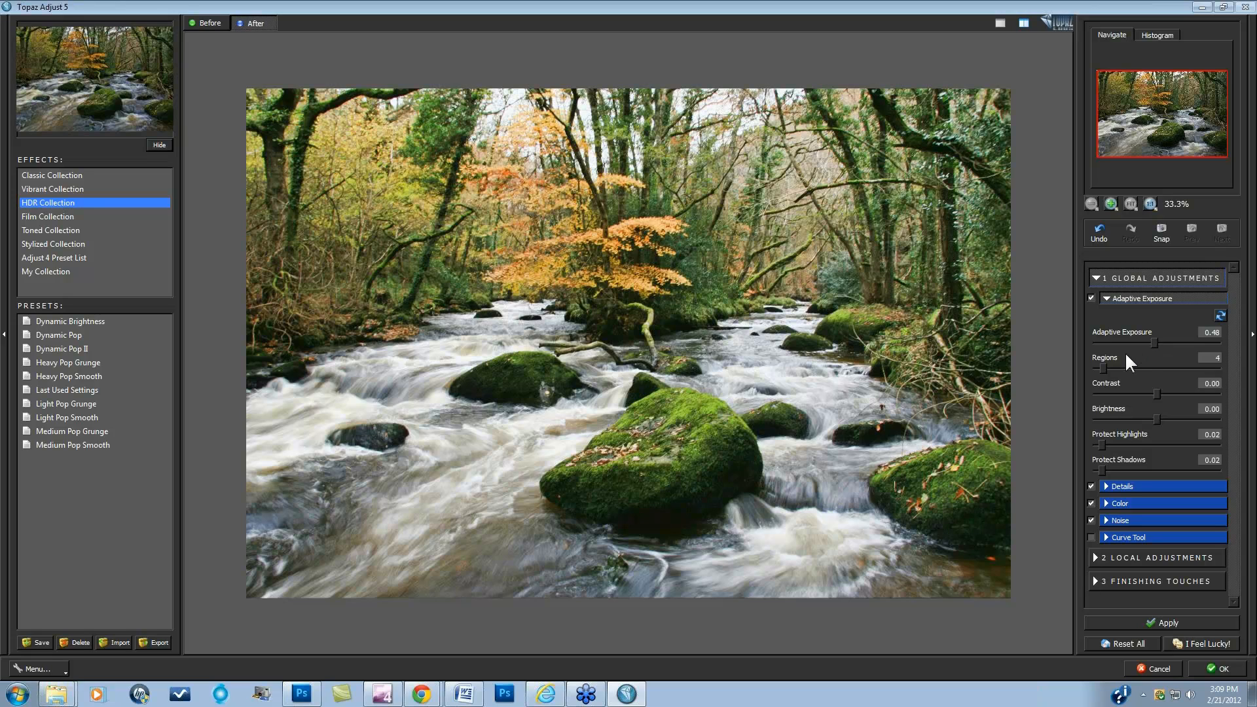
left_click_drag(1153, 339, 1165, 368)
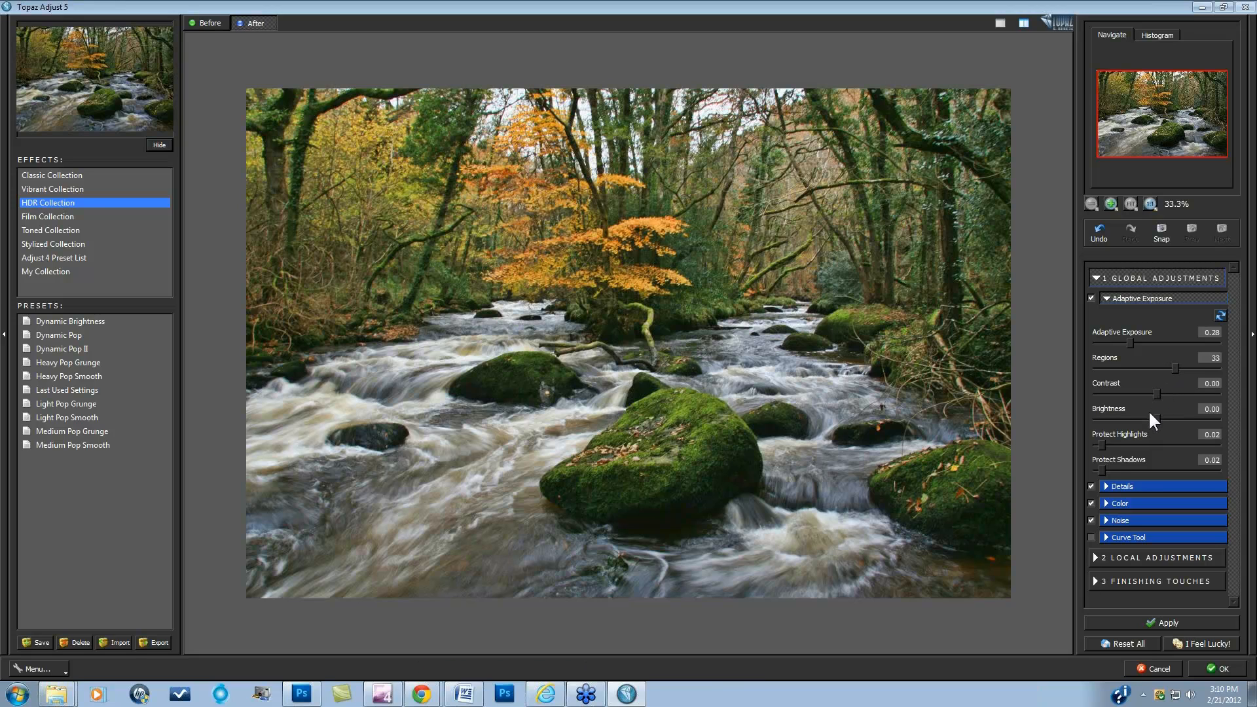
Step: Compare the adaptive exposure result with the original stream photo, and cancel the Topaz Adjust filter
left_click(697, 513)
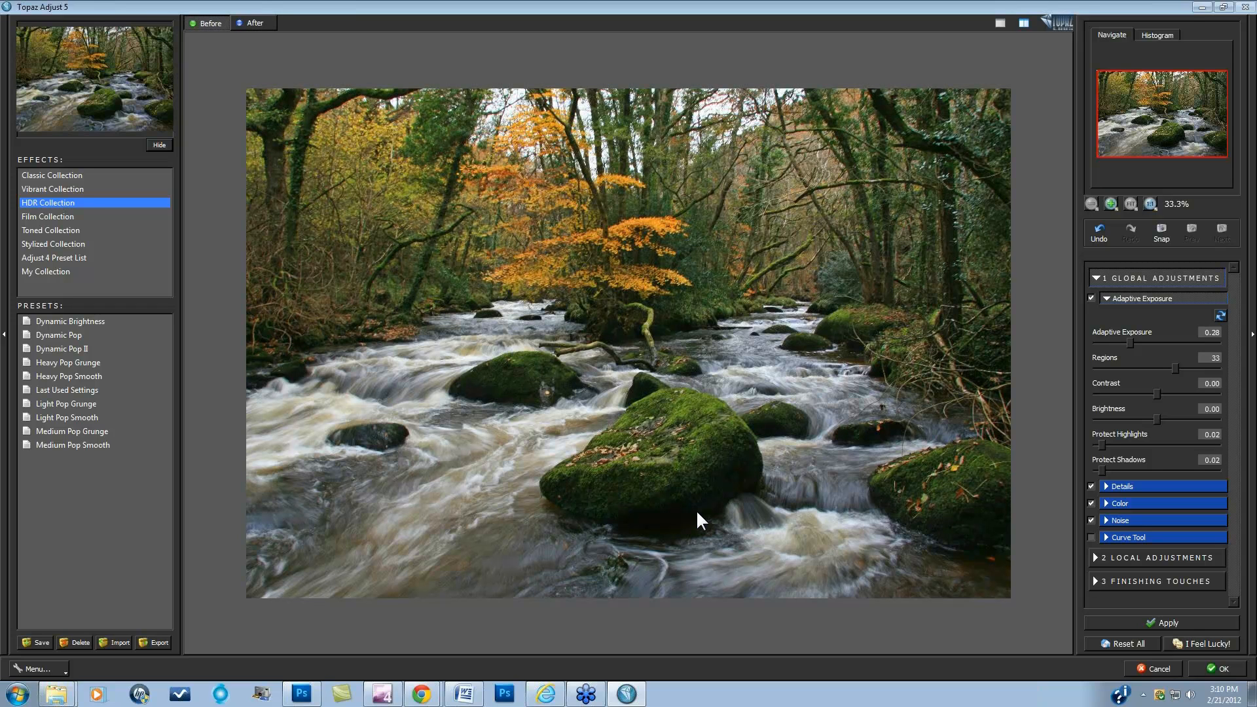
left_click(697, 514)
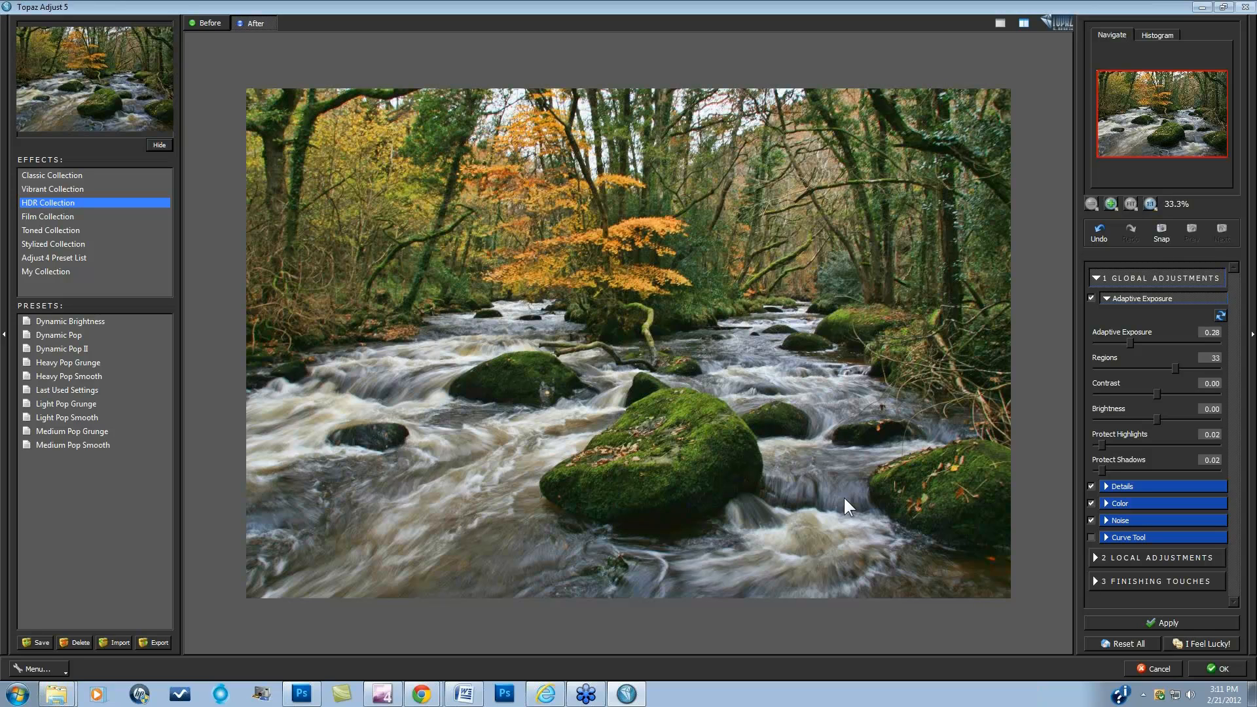
left_click(740, 485)
left_click(1152, 669)
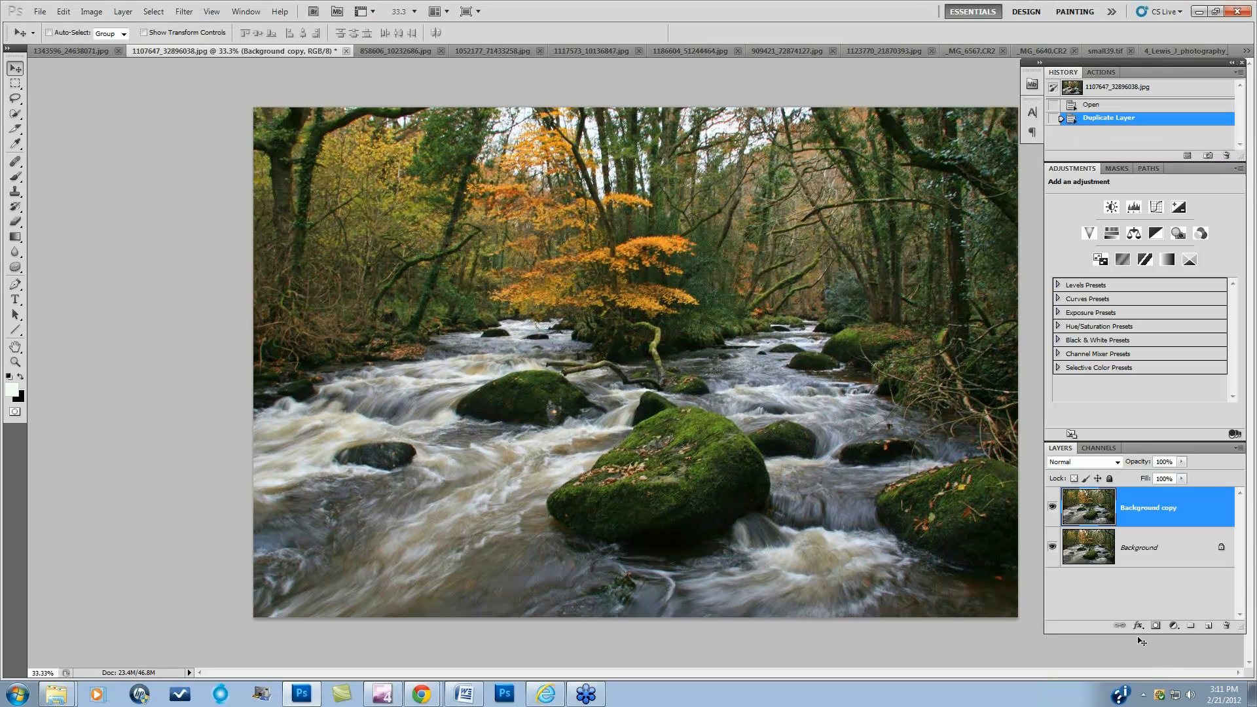
Step: View redtree.jpg, and compare the example images regions_1.jpg and regions1_1.jpg
left_click(1246, 51)
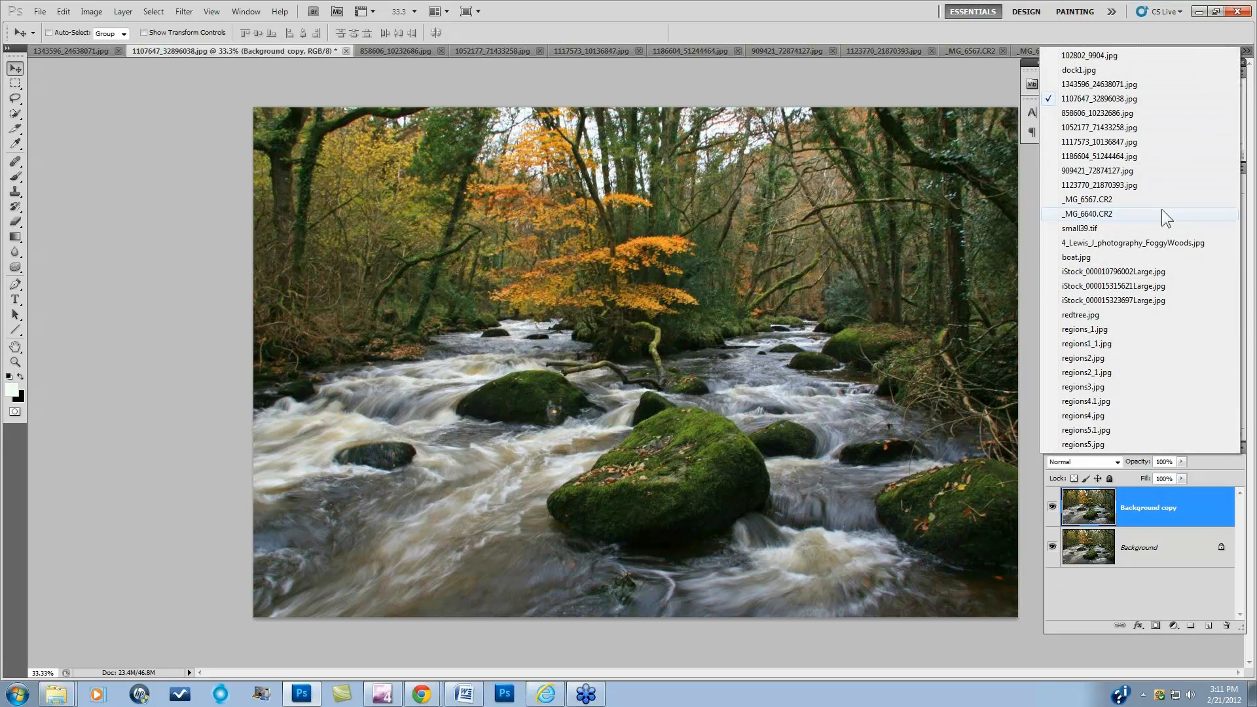
left_click(1105, 317)
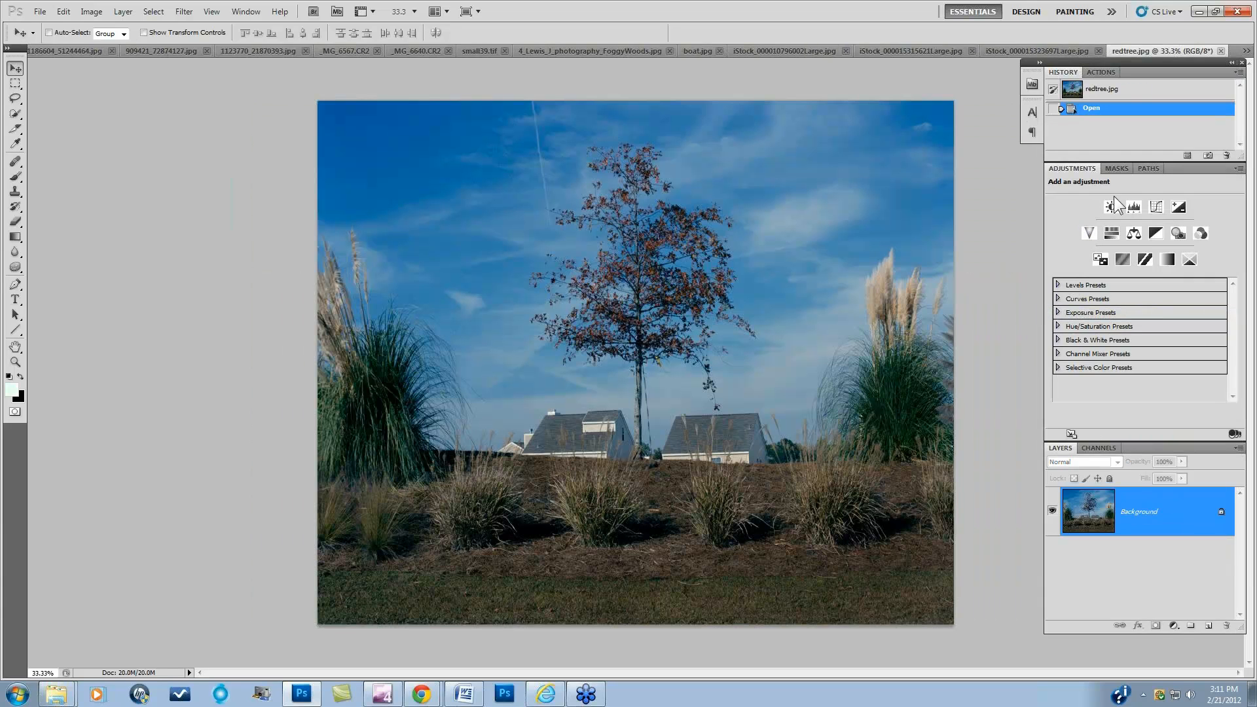
left_click(1245, 51)
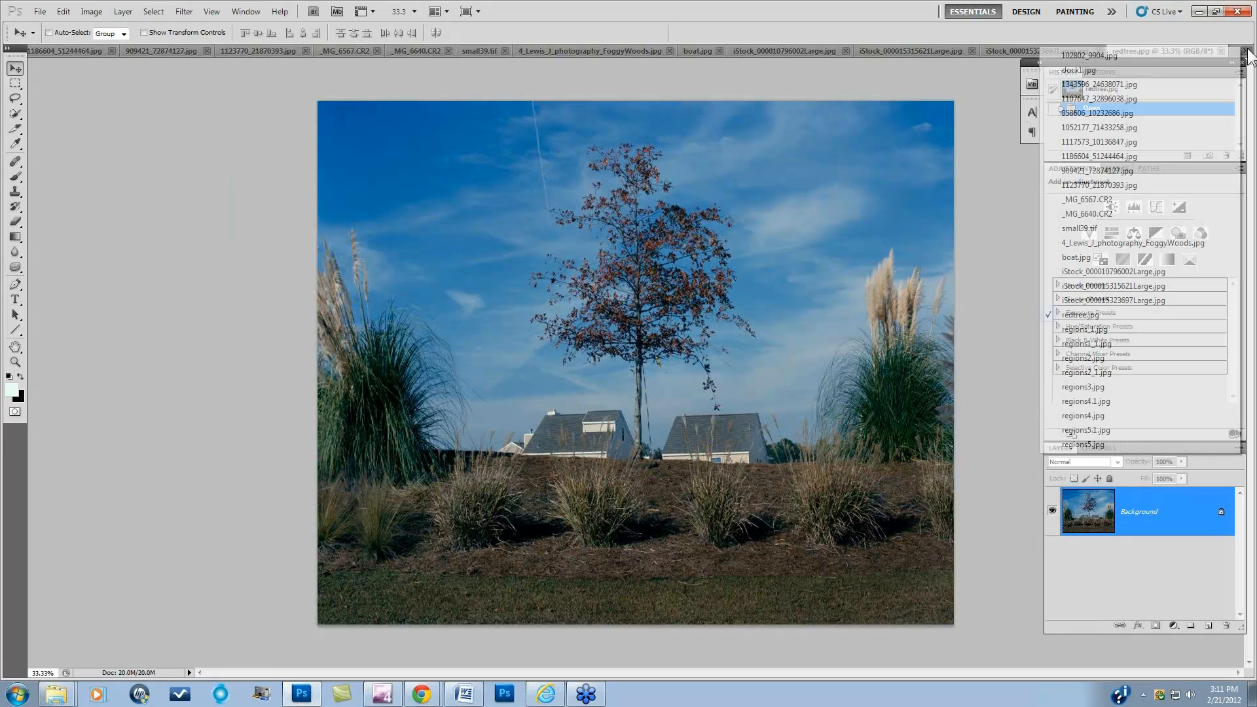
left_click(1097, 329)
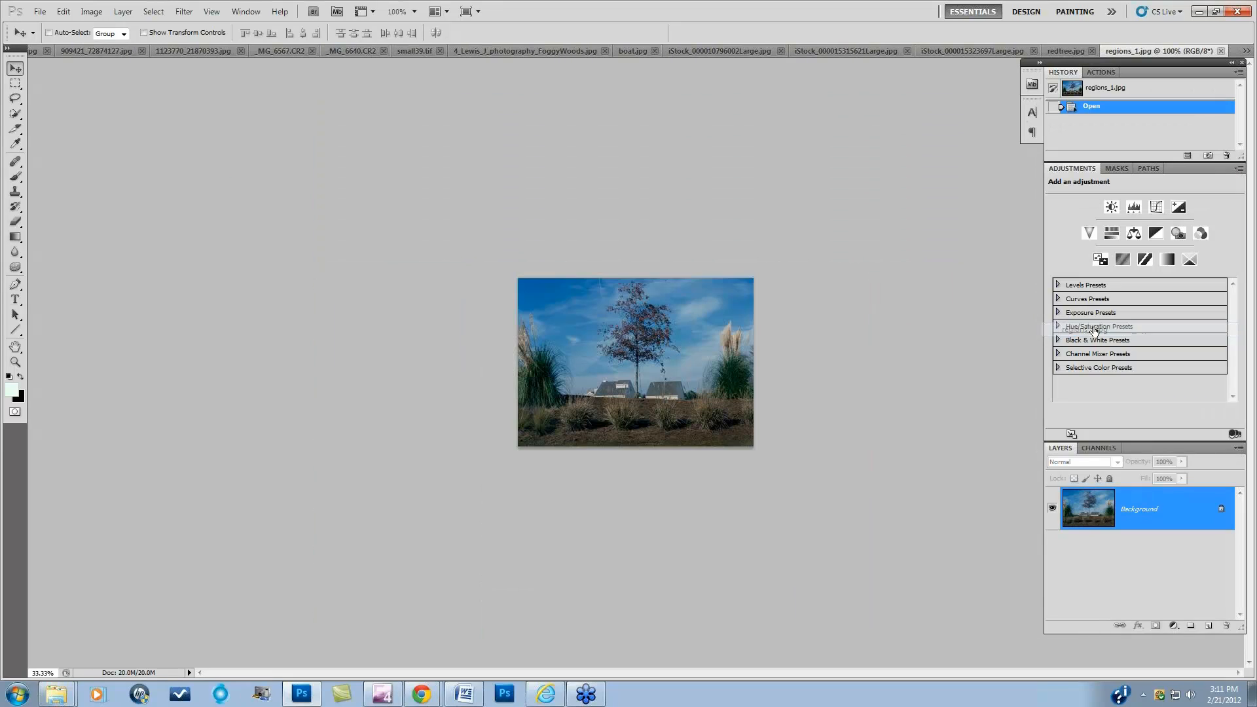
left_click(1244, 52)
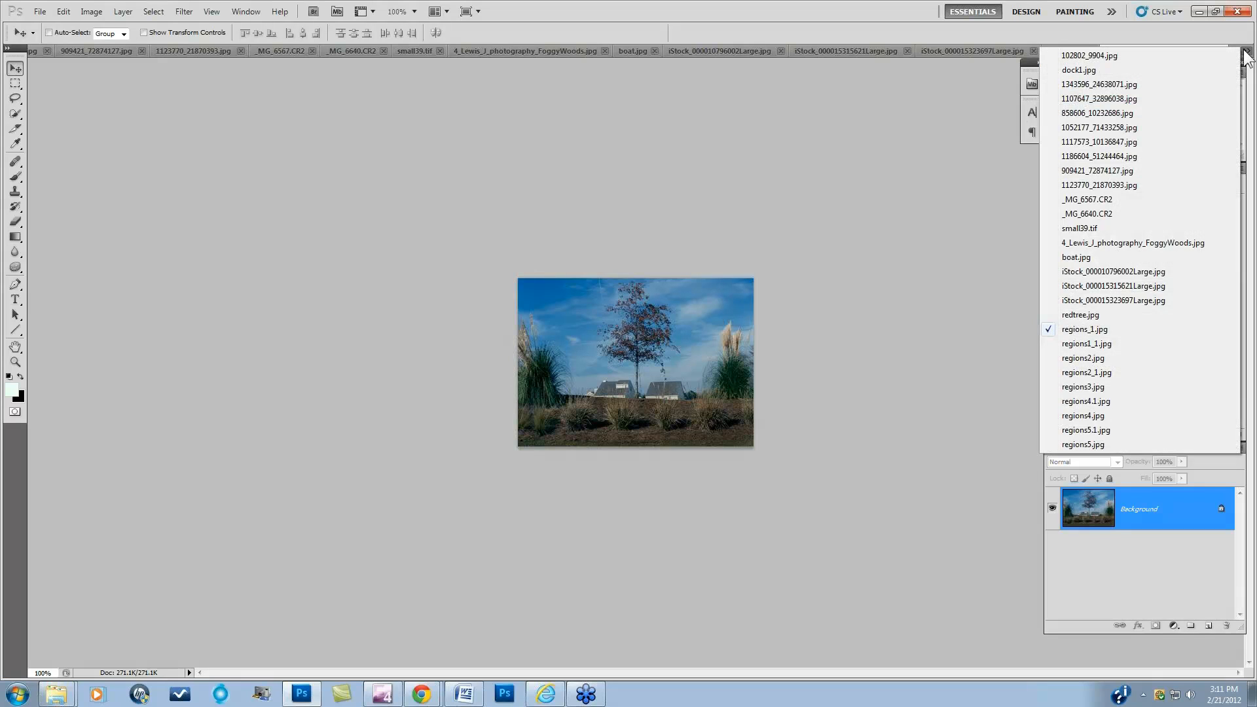
left_click(1102, 344)
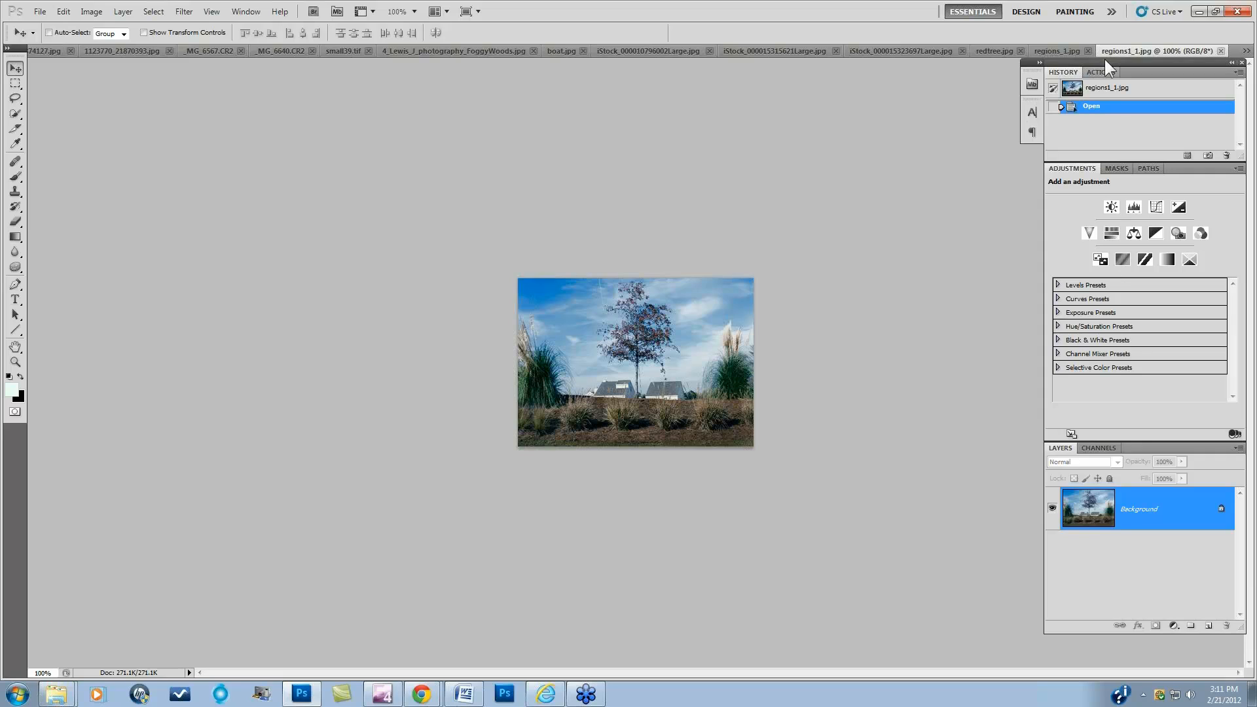
left_click(1053, 51)
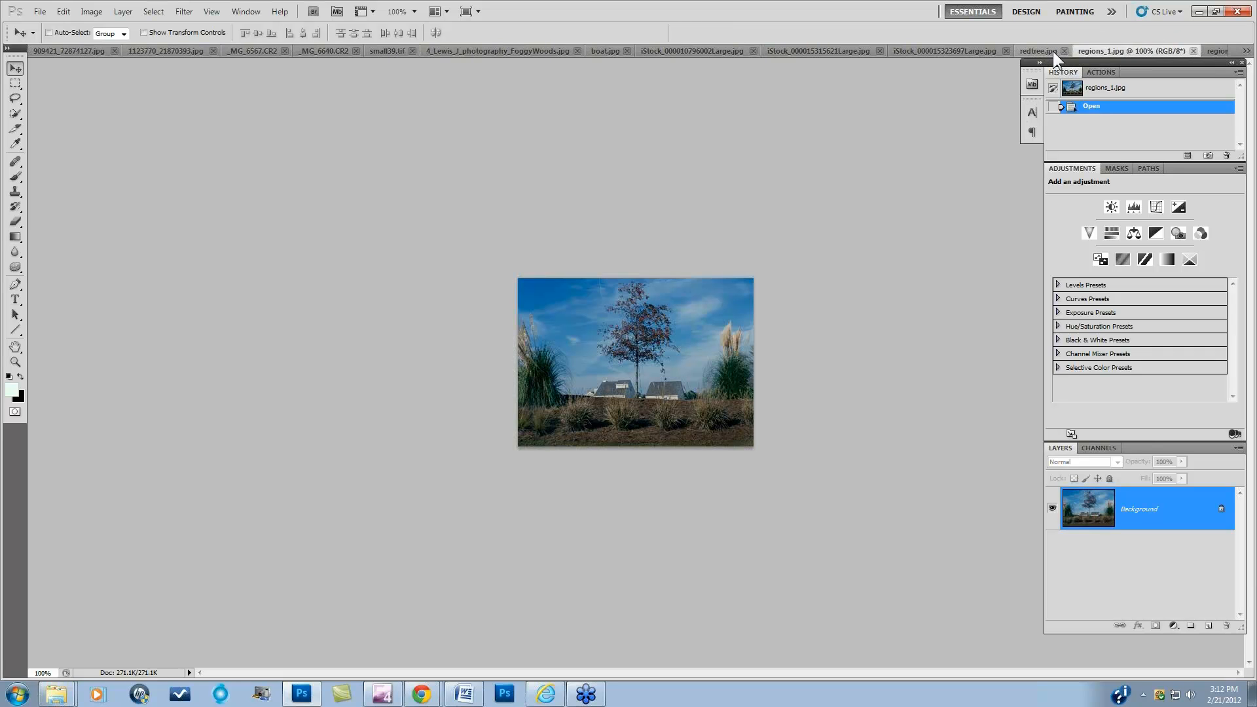
left_click(1214, 50)
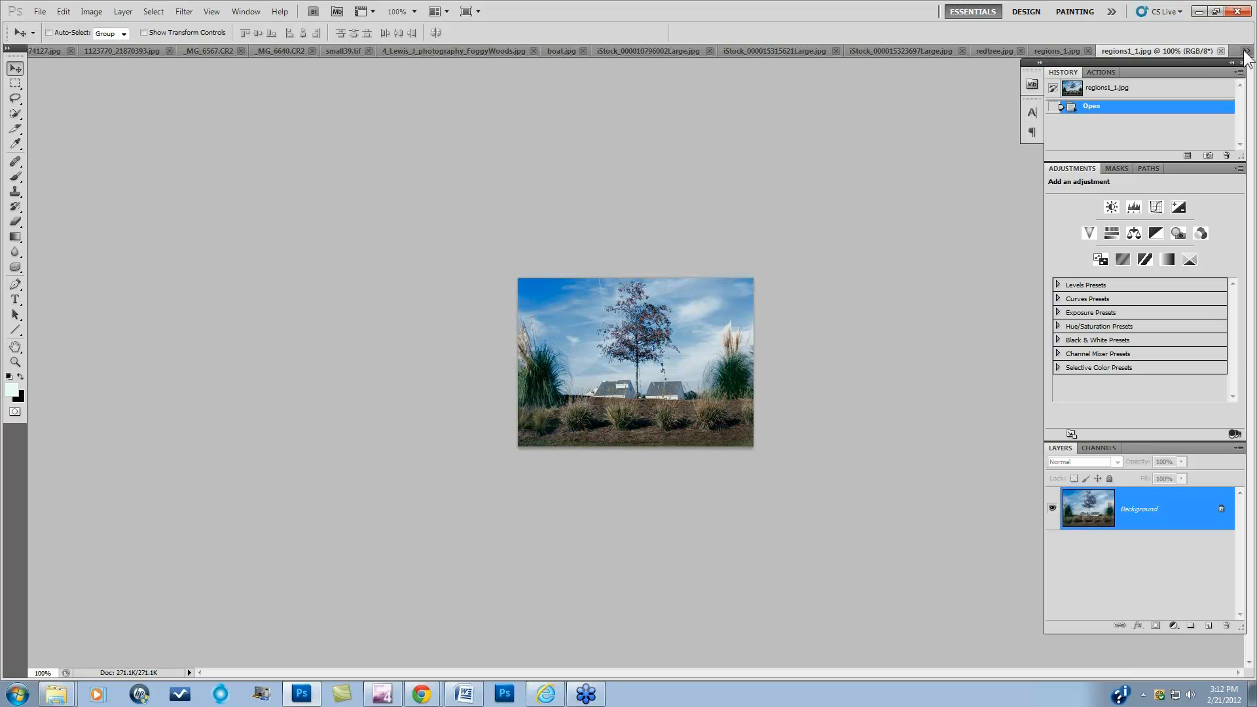
Step: View the gridded tree image regions2.jpg and its adjusted version regions2_1.jpg
left_click(1246, 52)
left_click(1080, 359)
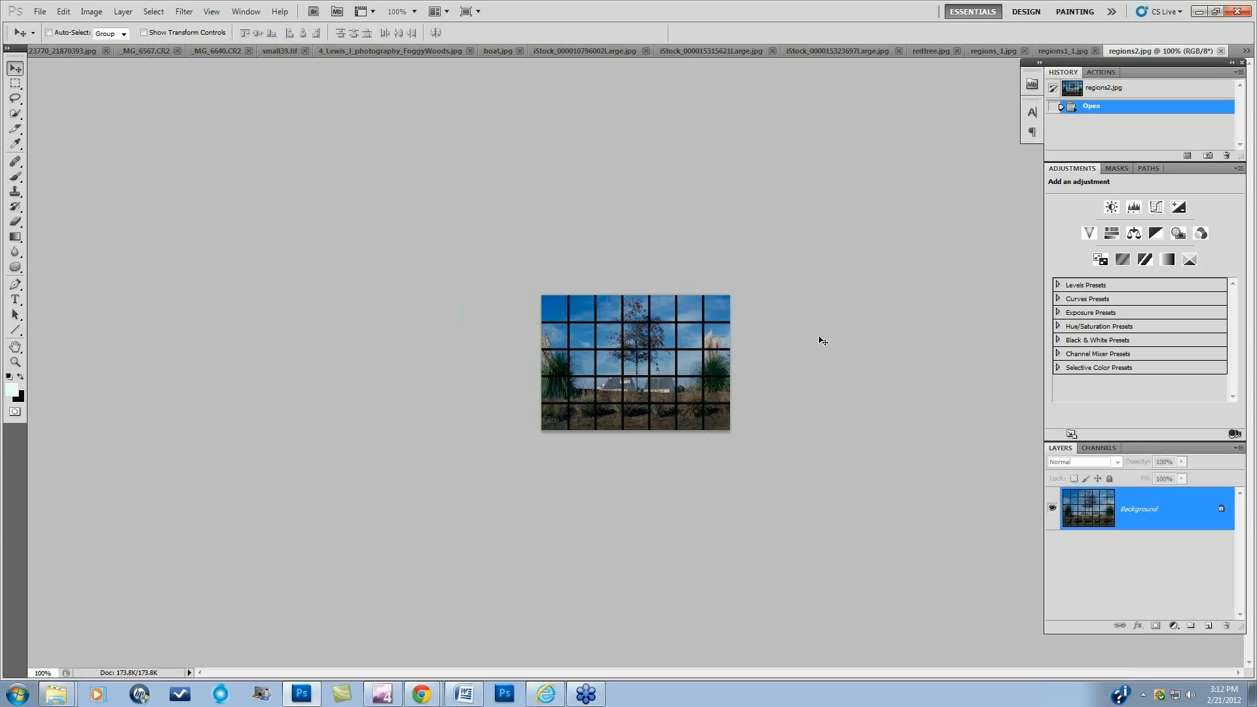
left_click(1246, 50)
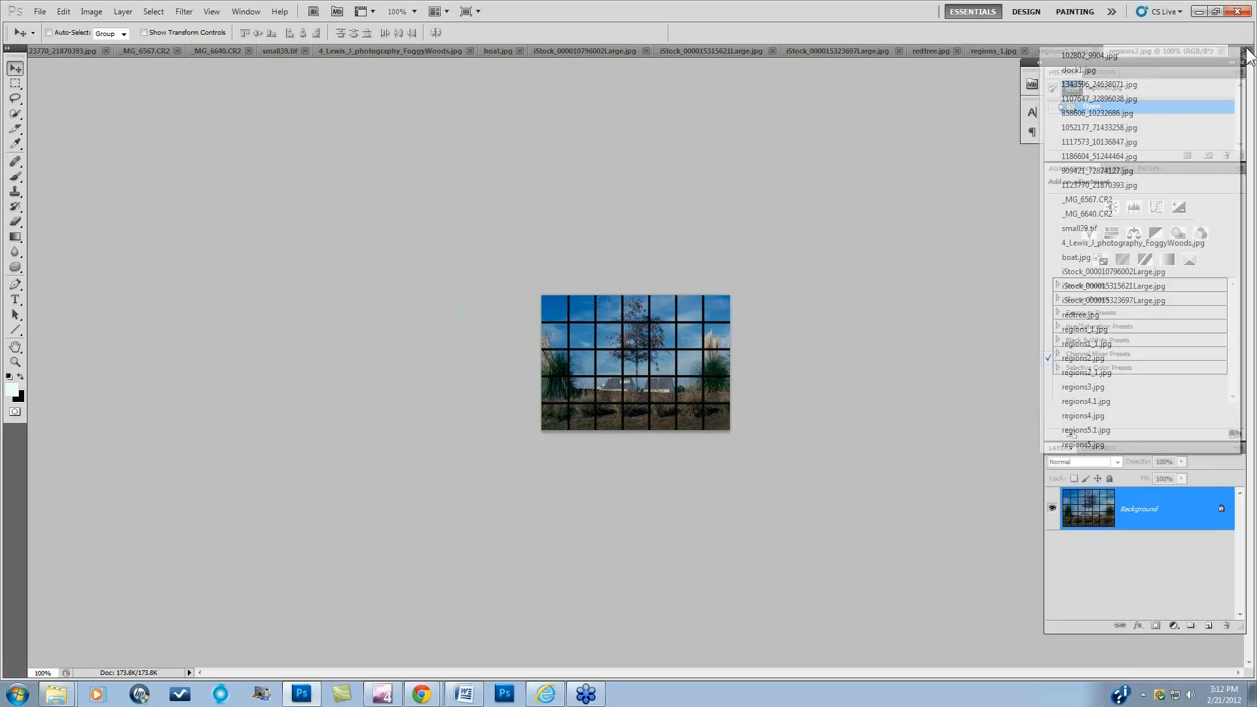
left_click(1075, 370)
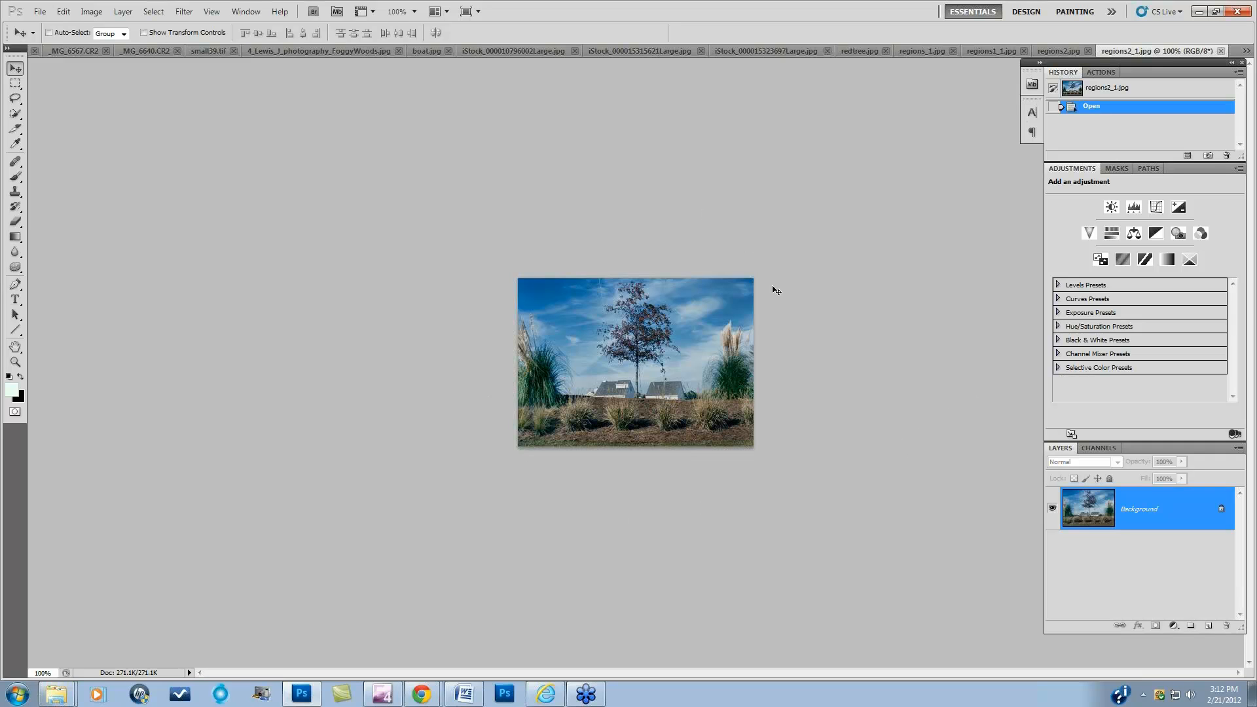
Step: View the grass field image regions3.jpg, and compare the gridded regions4.jpg with regions4.1.jpg
left_click(1246, 51)
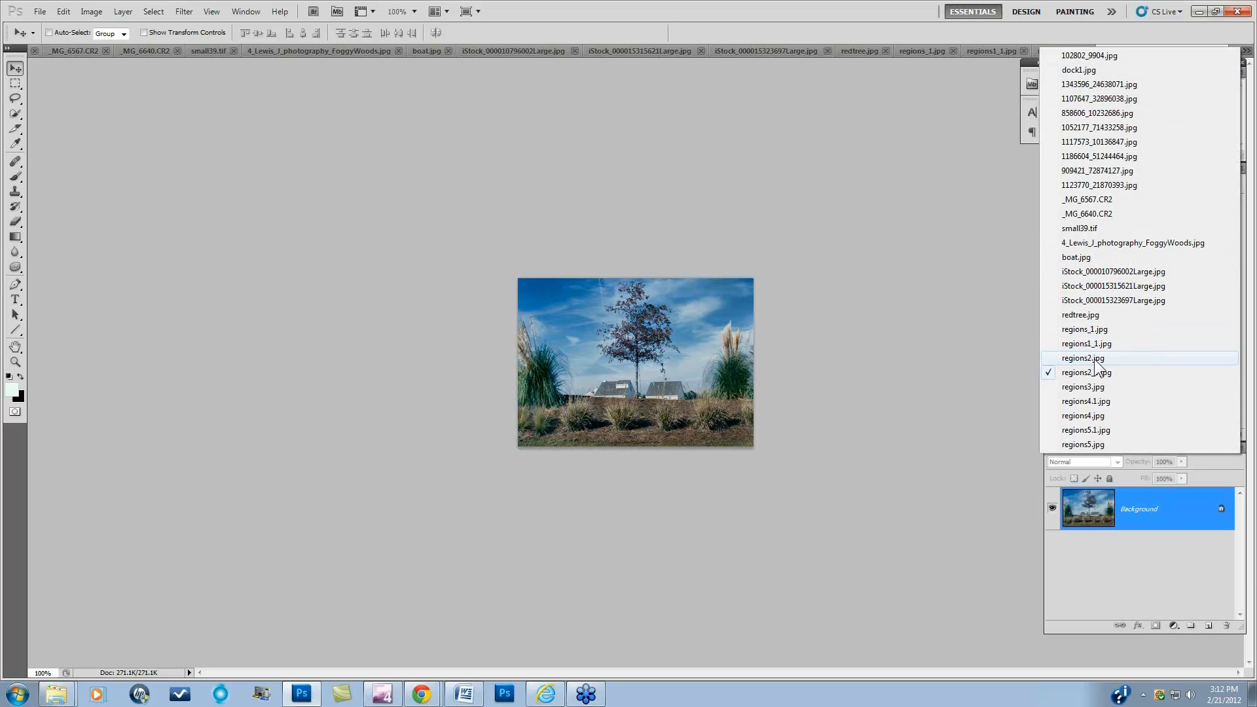
left_click(1090, 387)
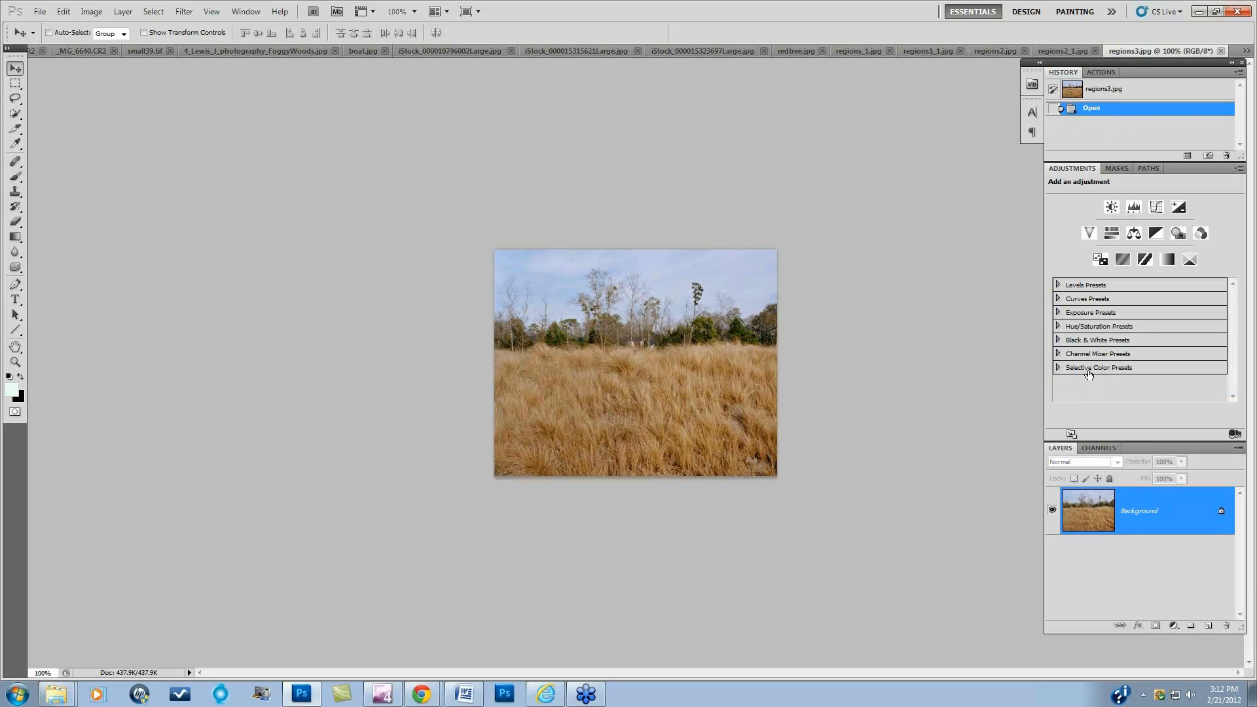
left_click(1246, 50)
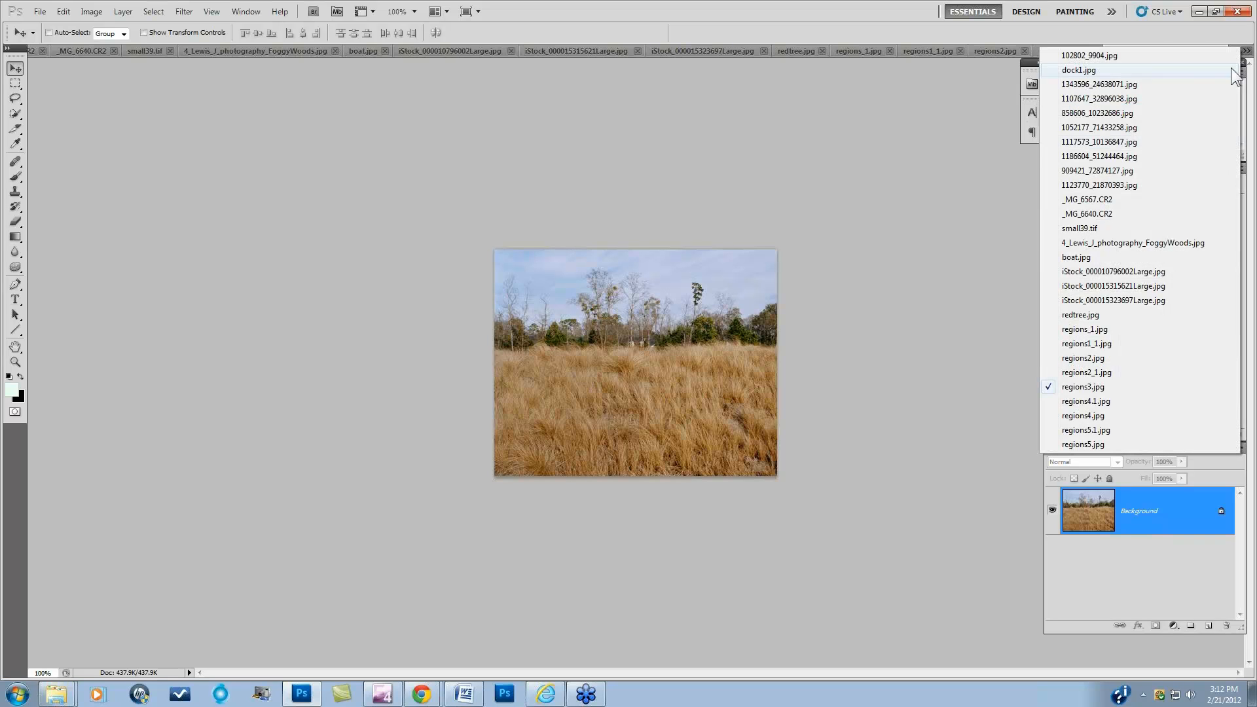
left_click(1084, 413)
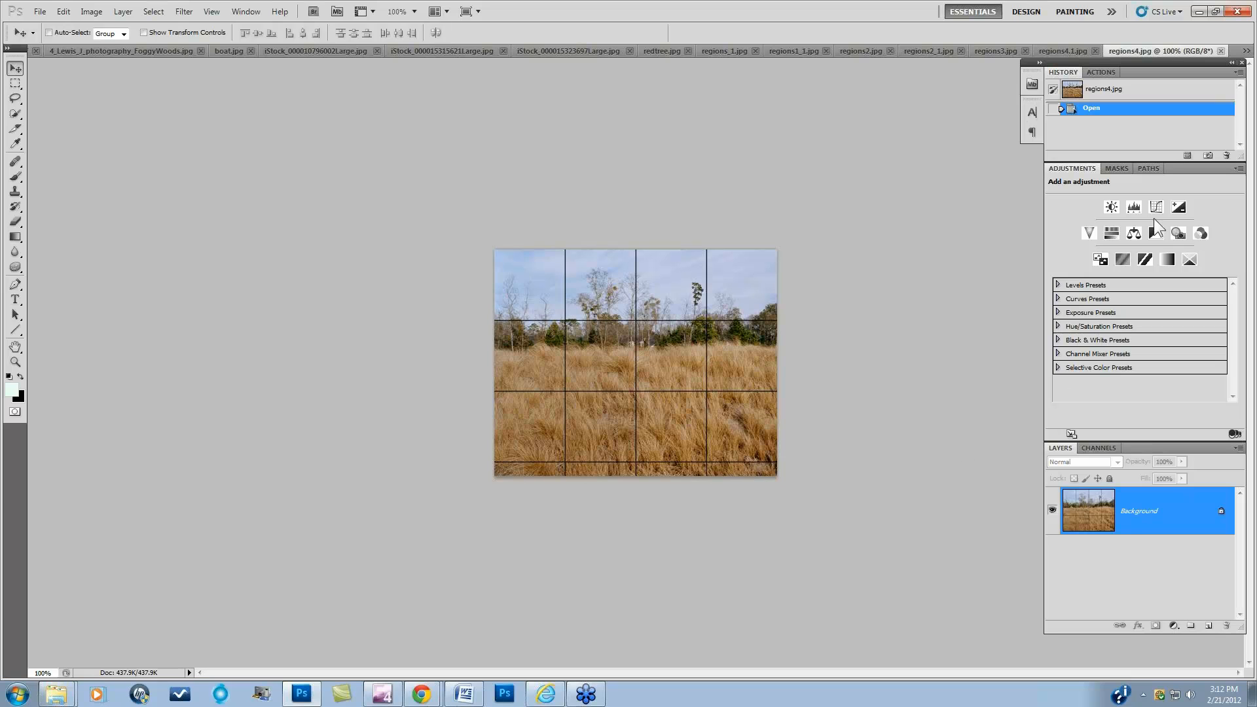
left_click(1246, 52)
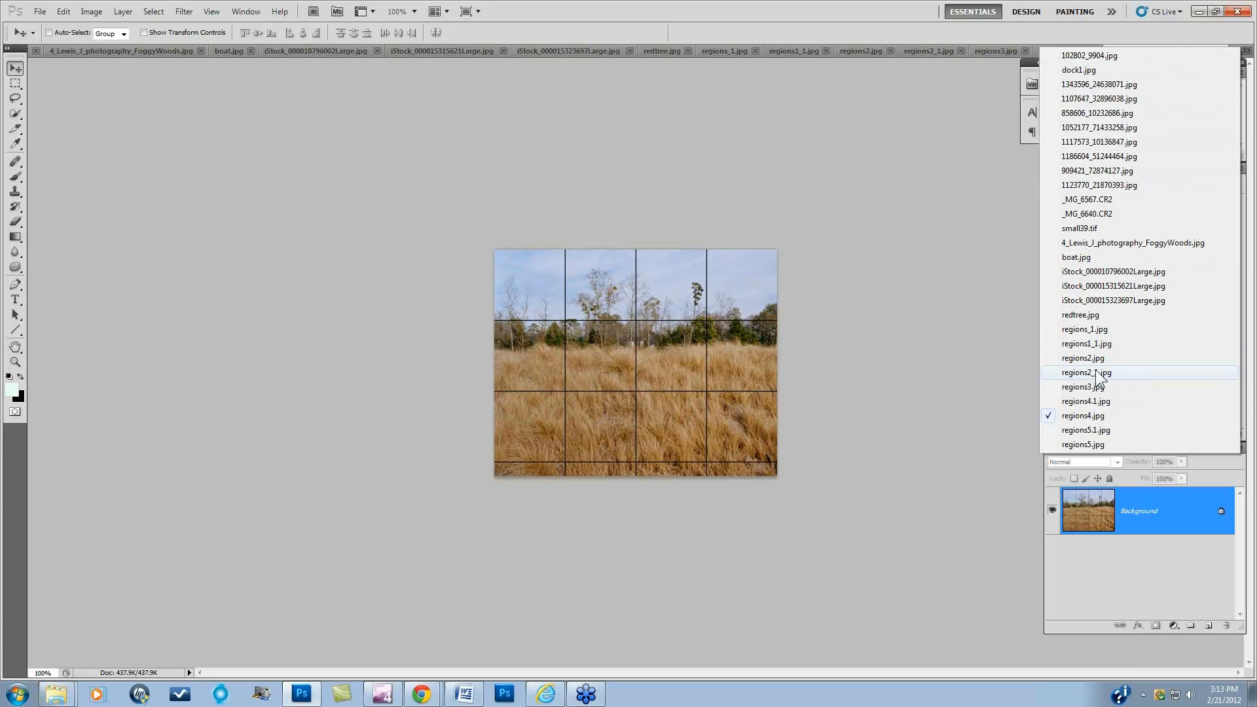
left_click(1086, 401)
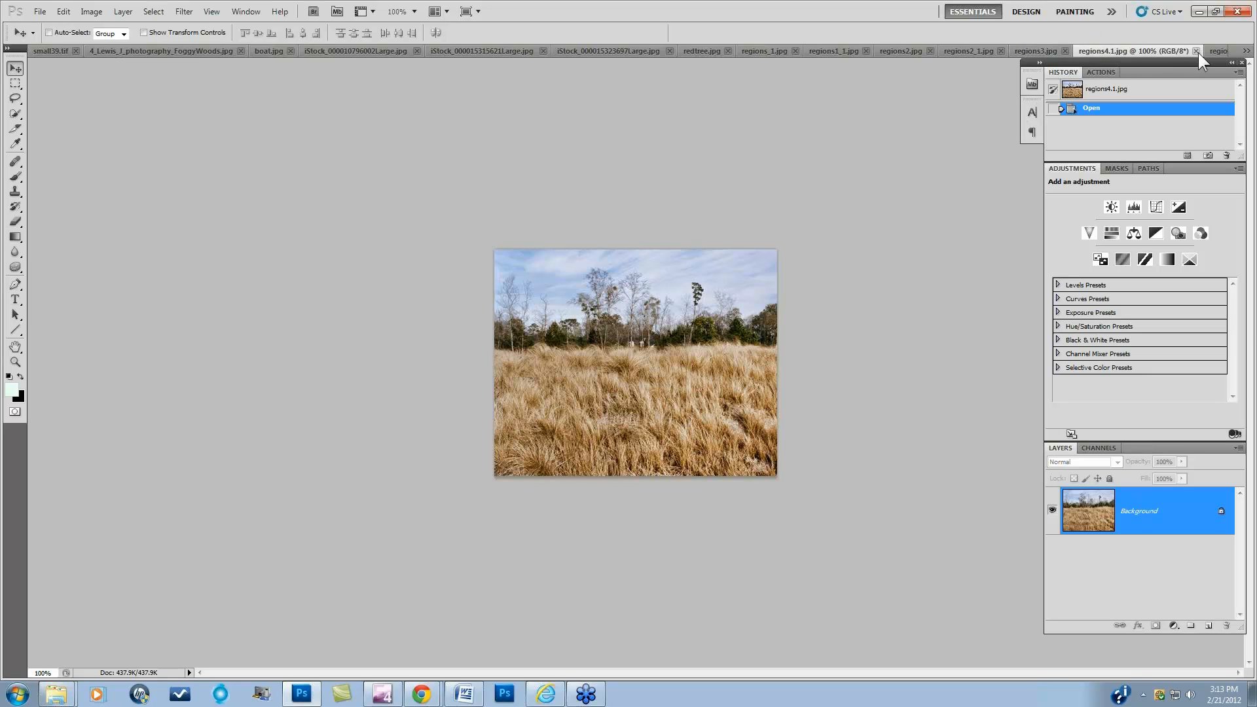
left_click(1216, 49)
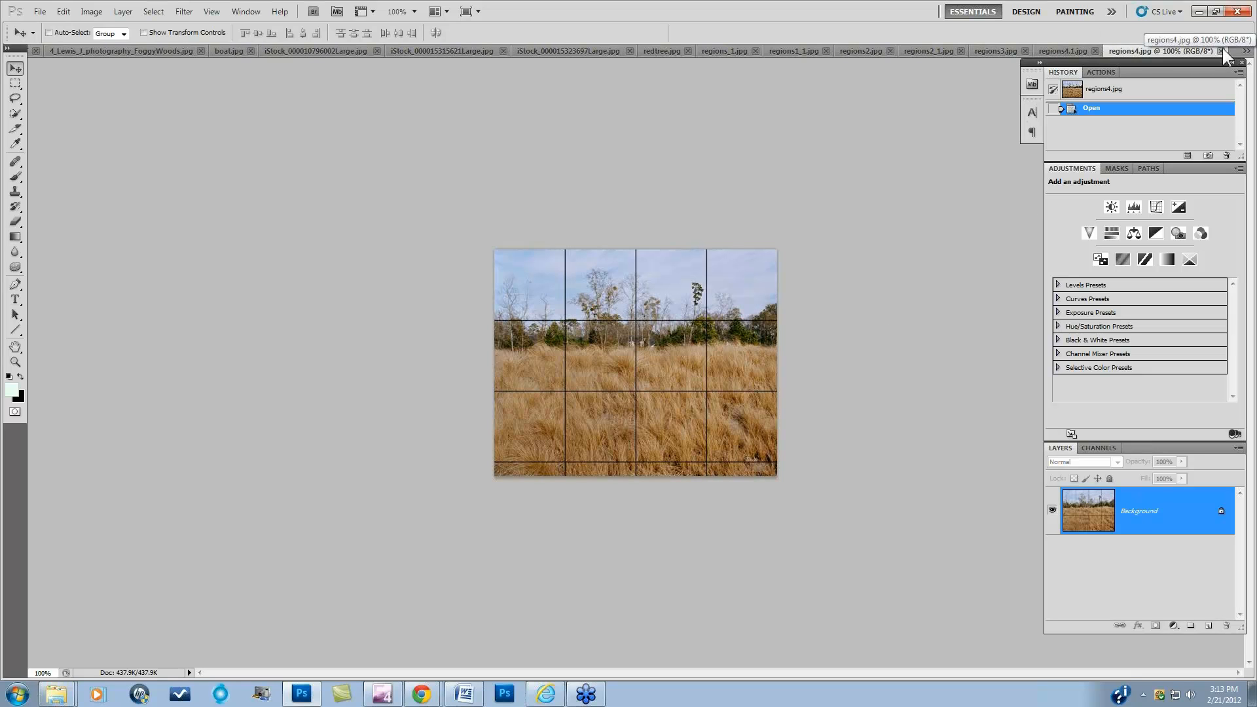
Step: Compare the adjusted grass field image regions4.1.jpg with the finely gridded regions5.jpg and its adjusted version regions5.1.jpg
left_click(1060, 51)
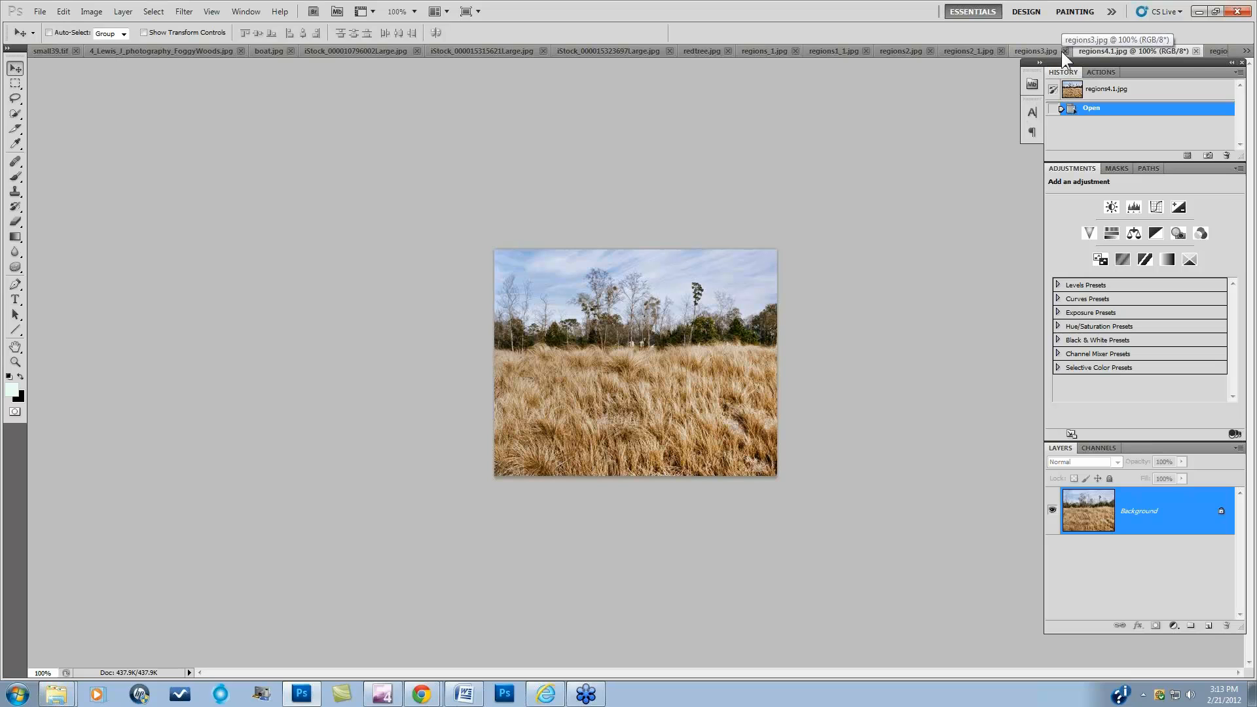
left_click(1246, 51)
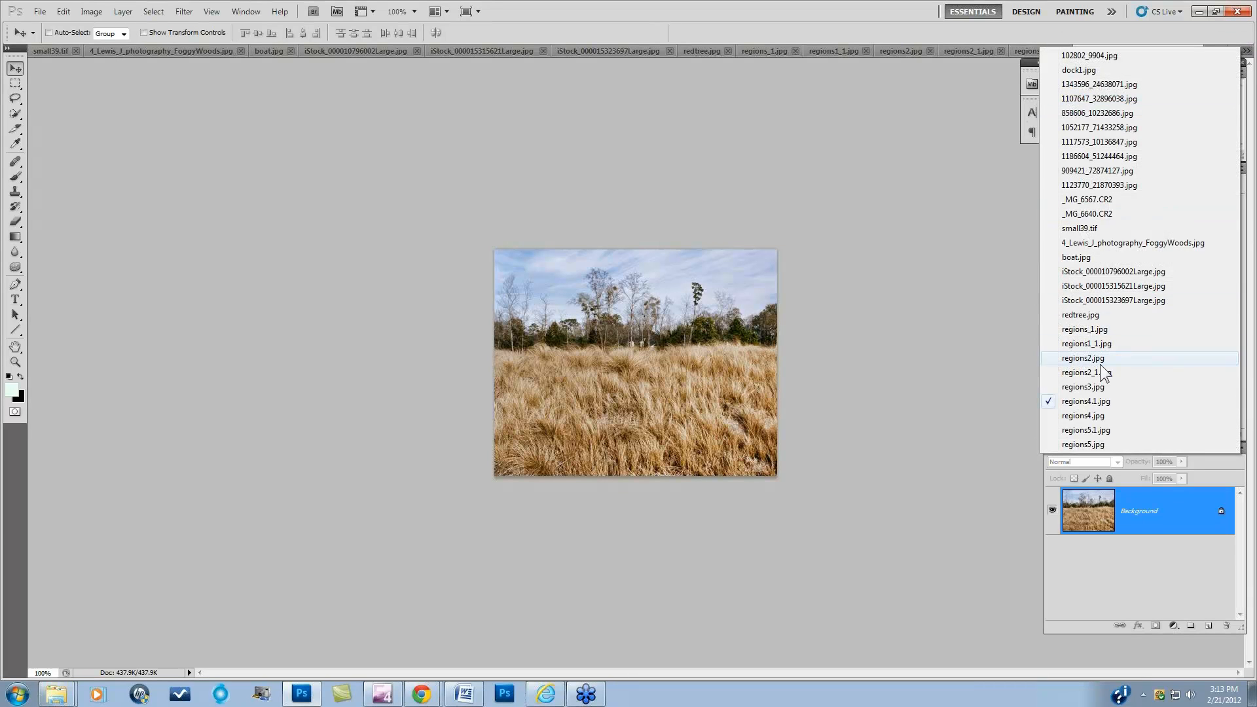
left_click(1083, 445)
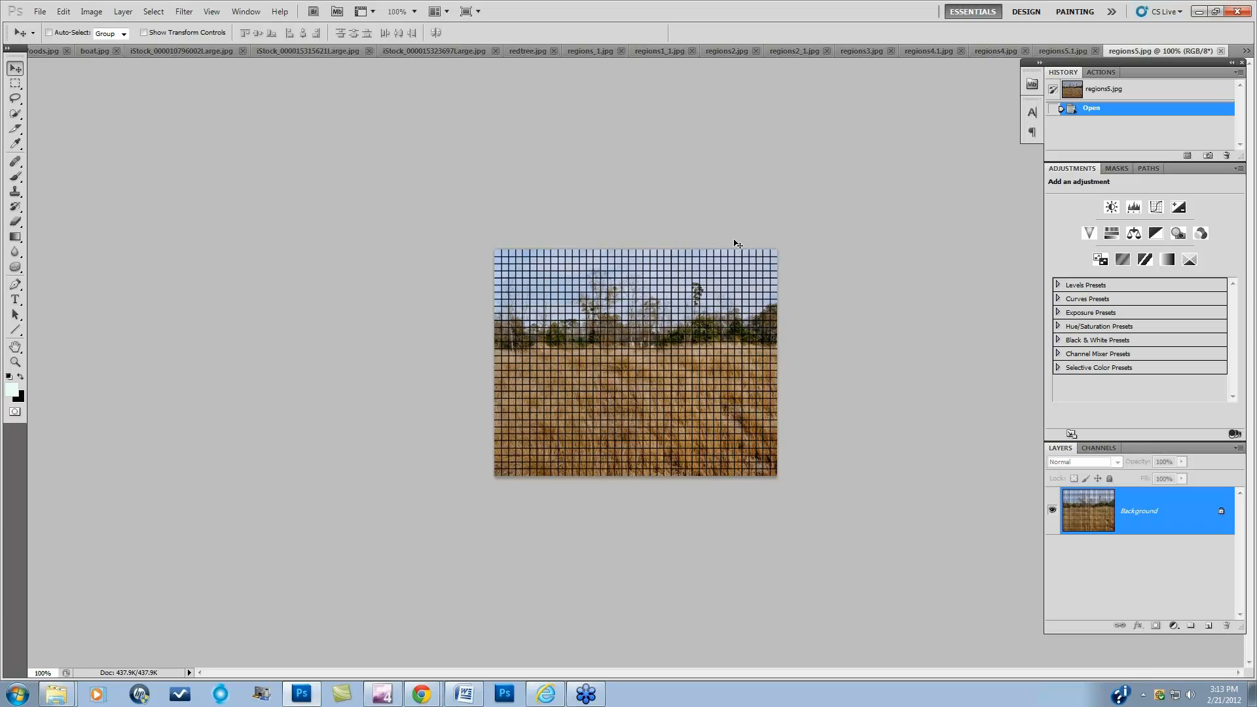
left_click(1063, 50)
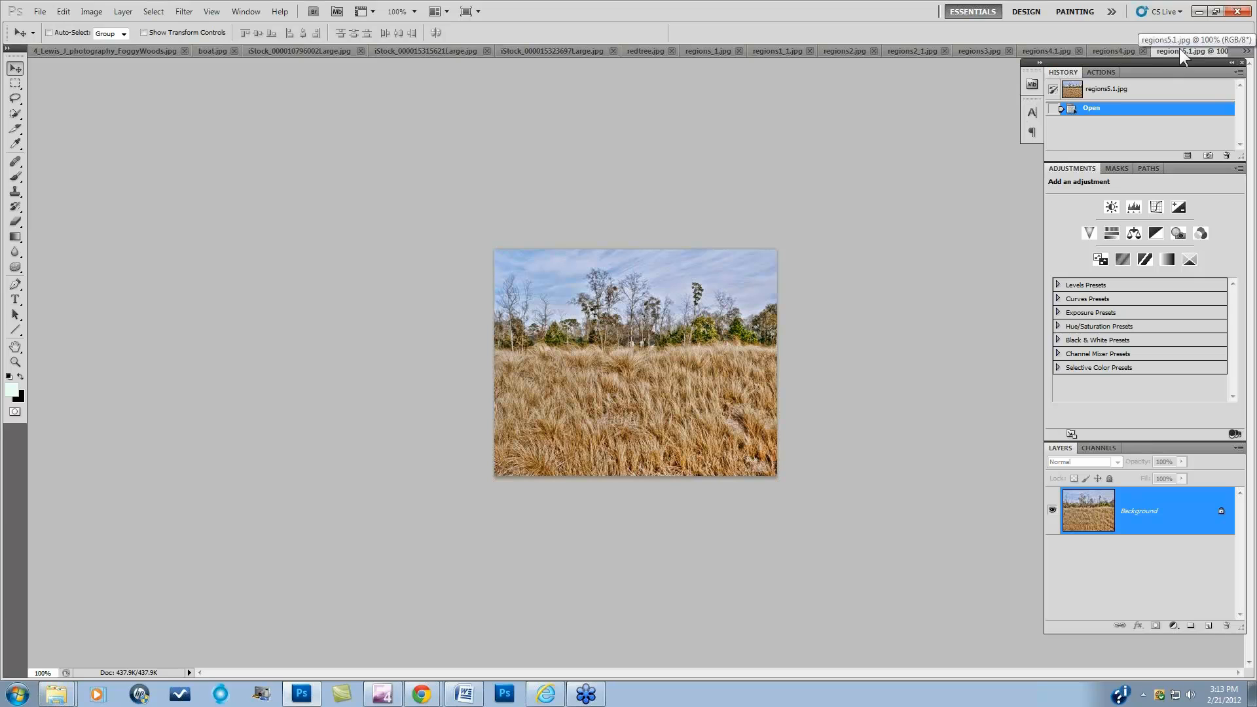
left_click(1050, 49)
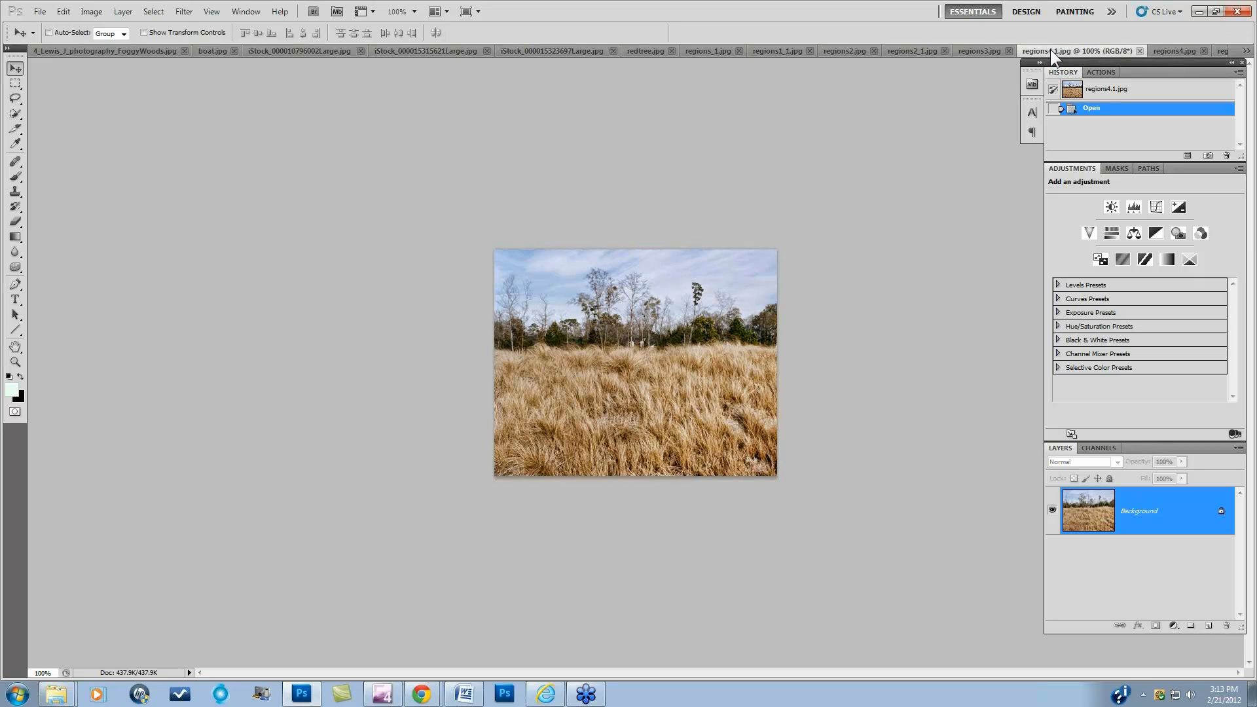
left_click(1219, 51)
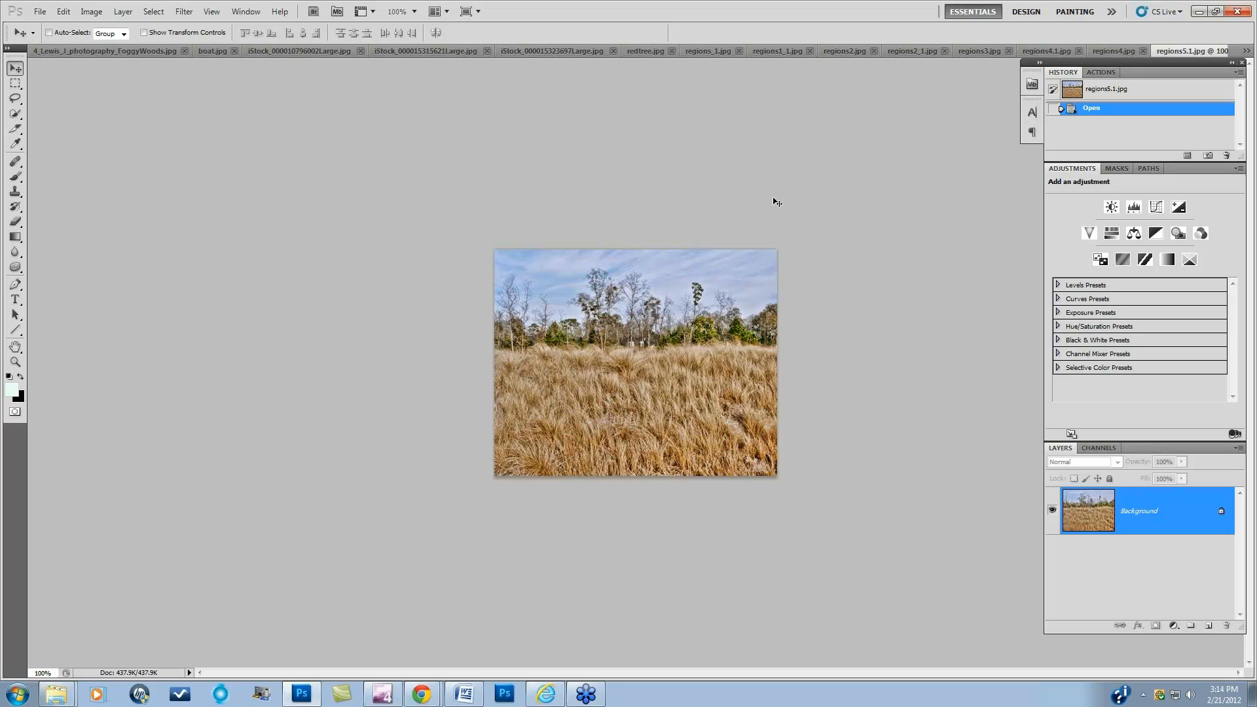
left_click(1049, 51)
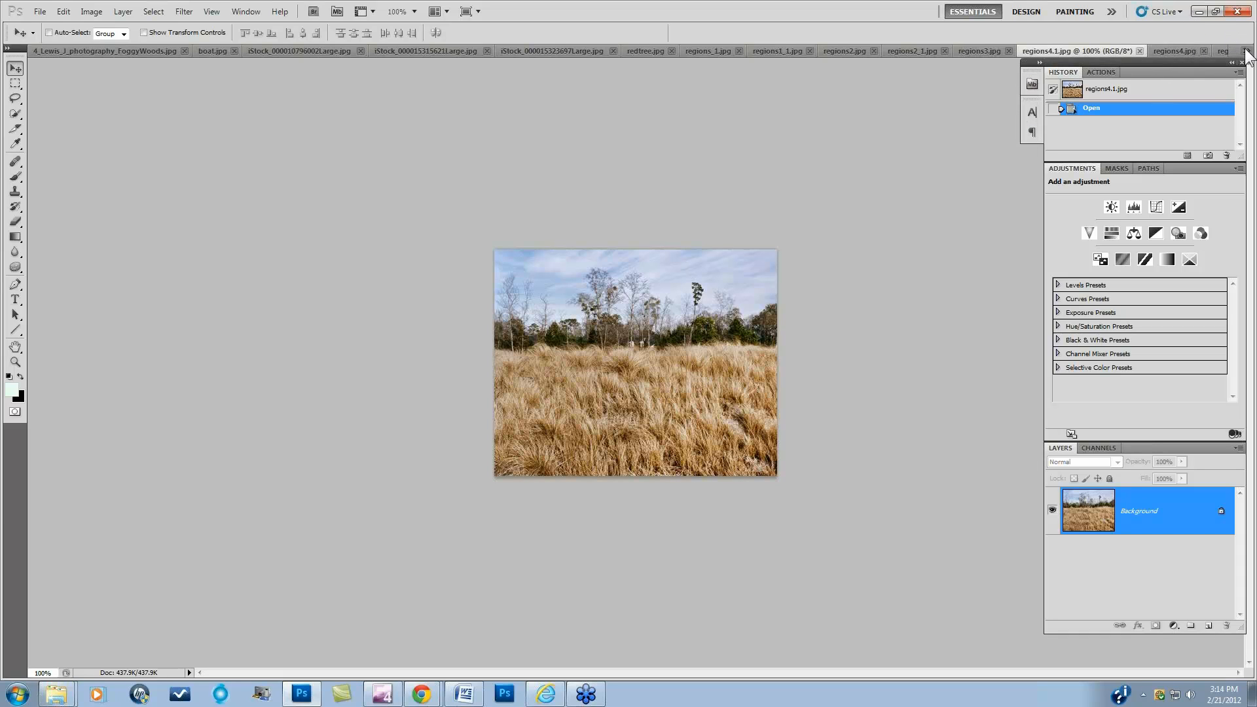
Step: Switch to the Taj Mahal image 1052177_71433258.jpg among the open documents
left_click(1247, 50)
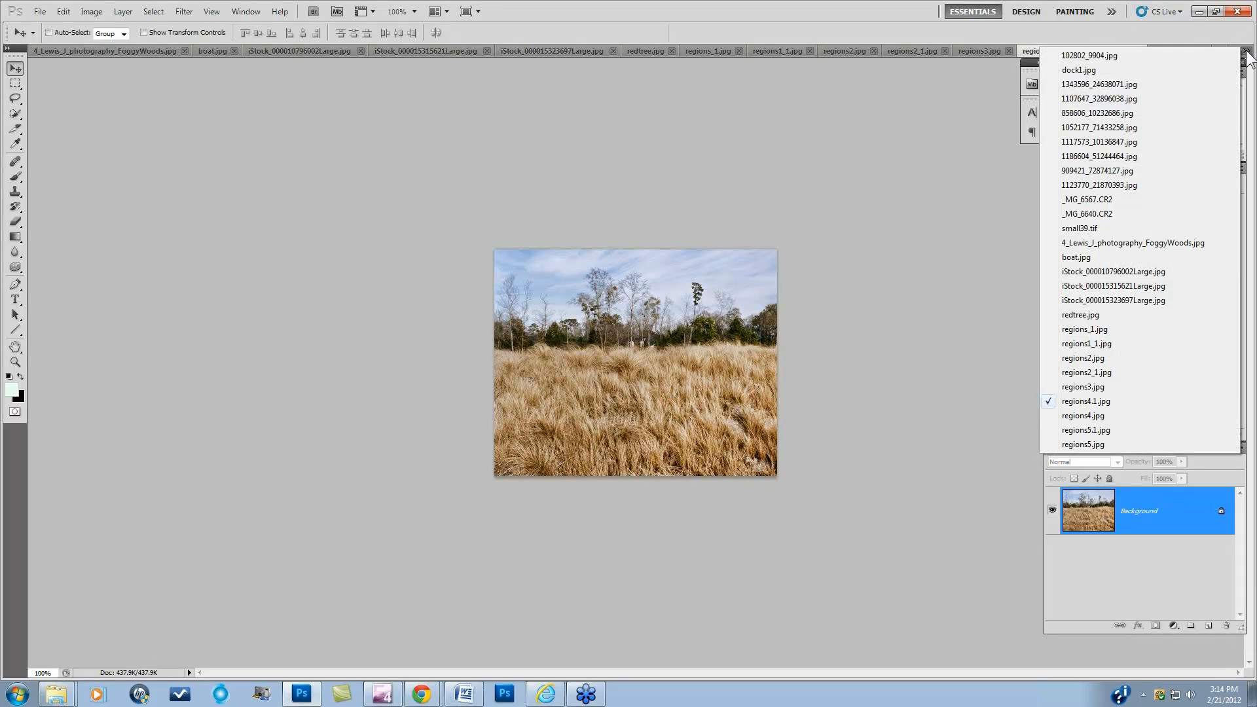
left_click(1091, 56)
left_click(504, 51)
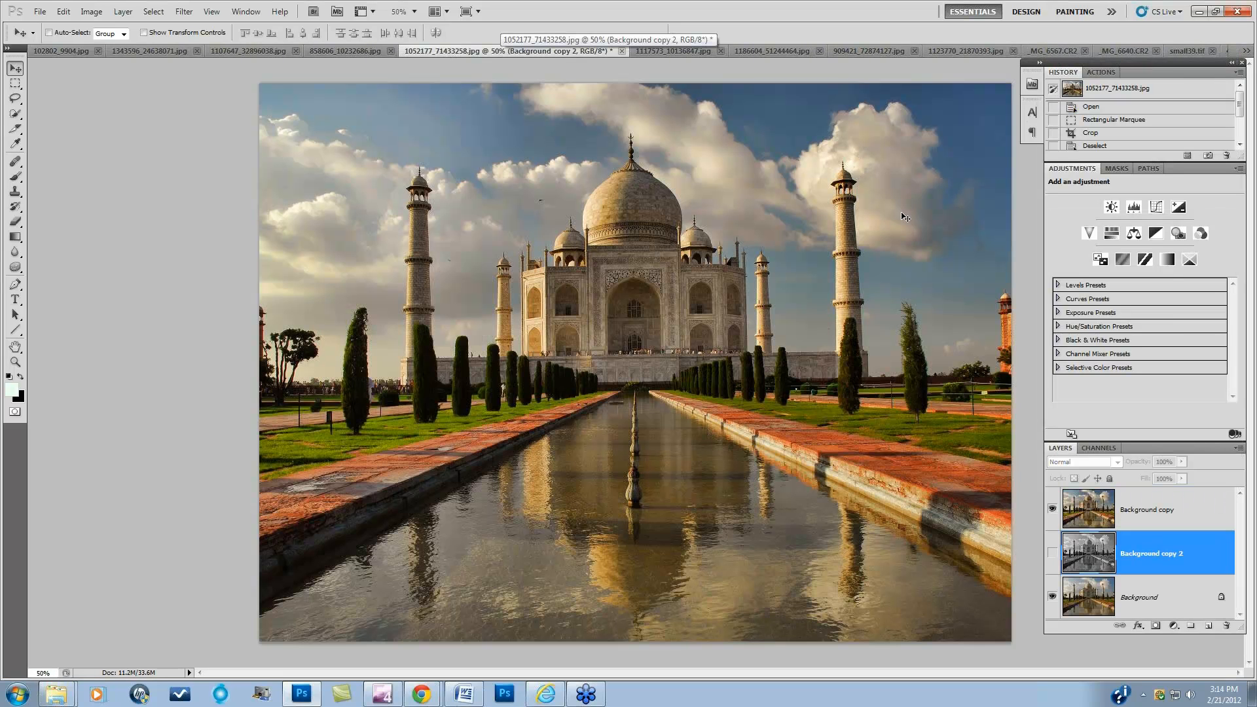
Step: Toggle the visibility of Background copy and Background copy 2 to compare the adjusted color and black-and-white versions with the original
left_click(1052, 511)
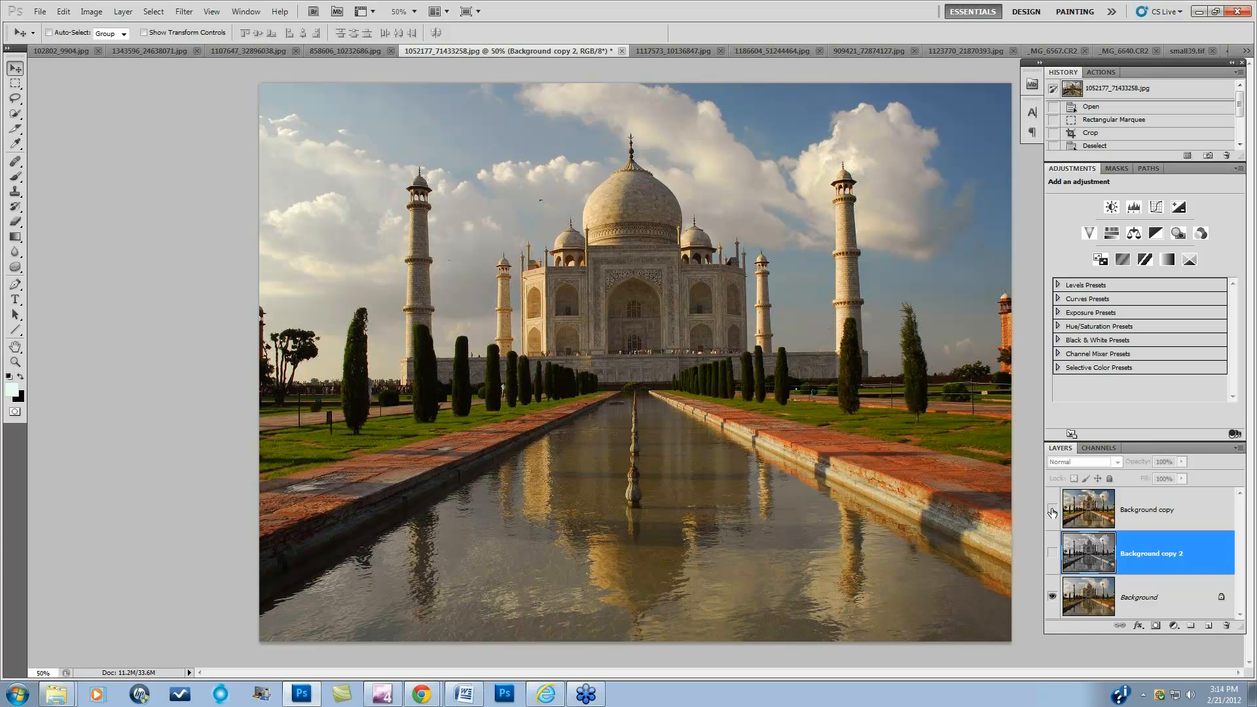
left_click(1052, 510)
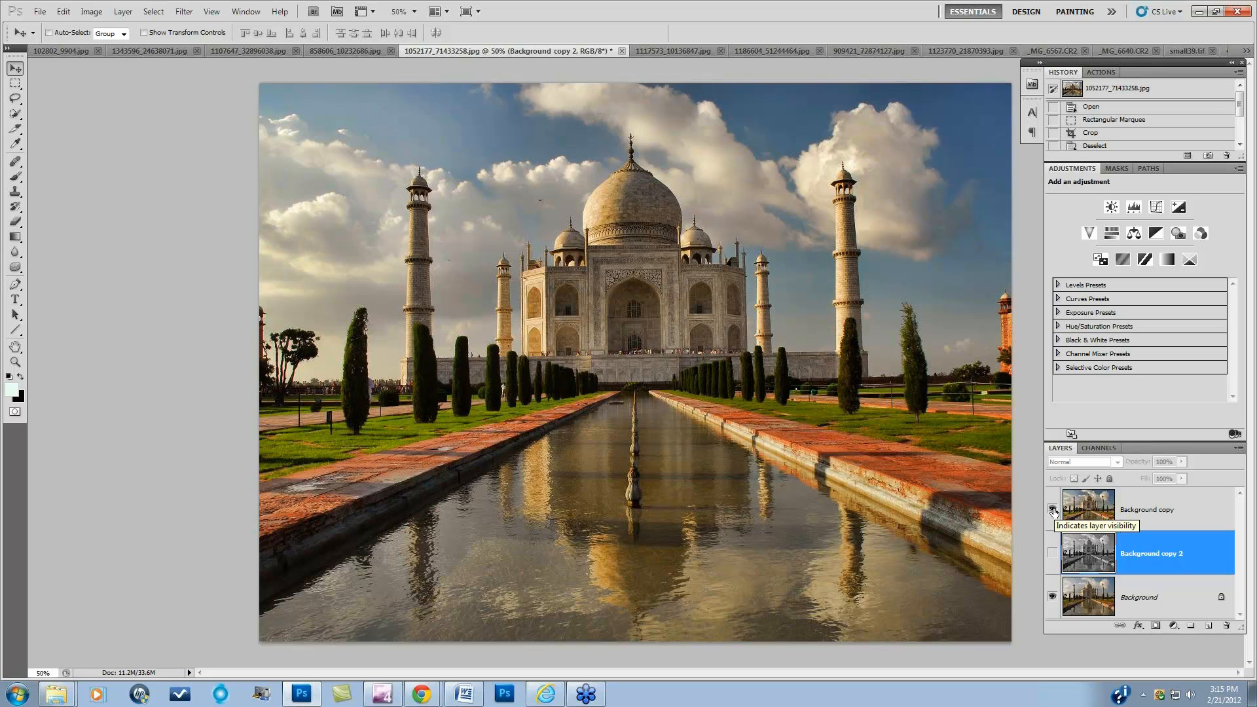
left_click(1051, 510)
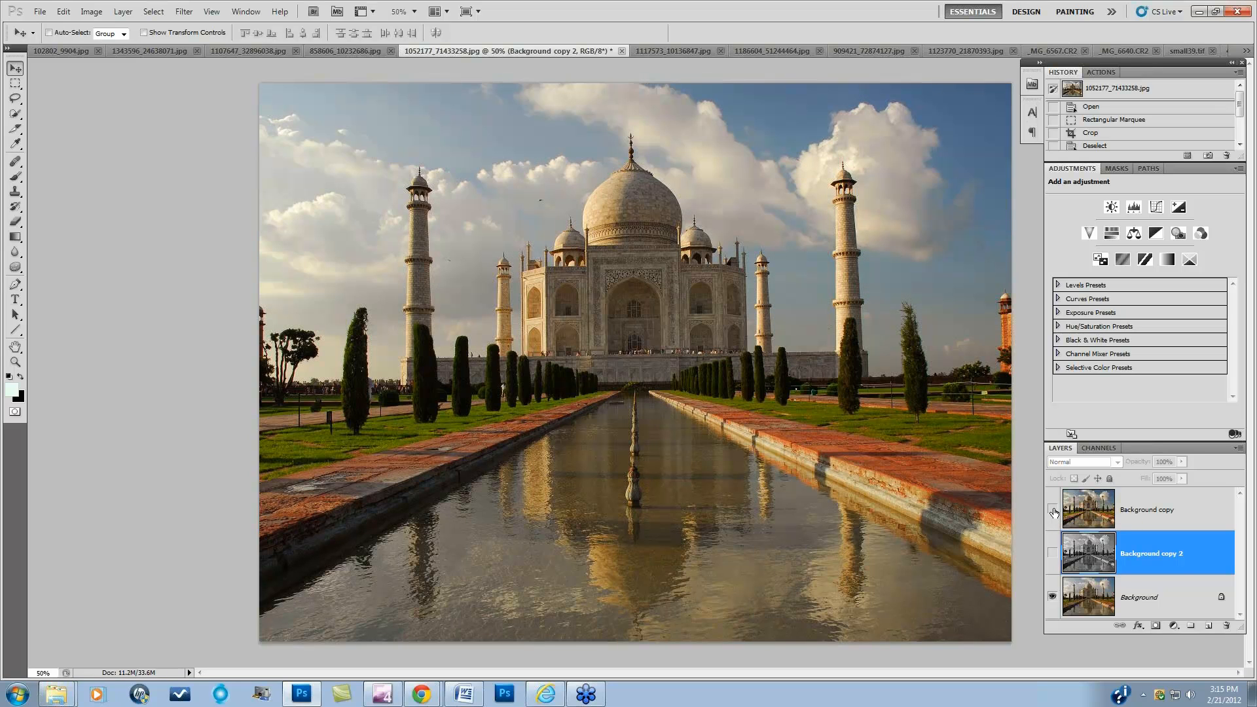
left_click(1052, 510)
left_click(1052, 510)
left_click(1051, 556)
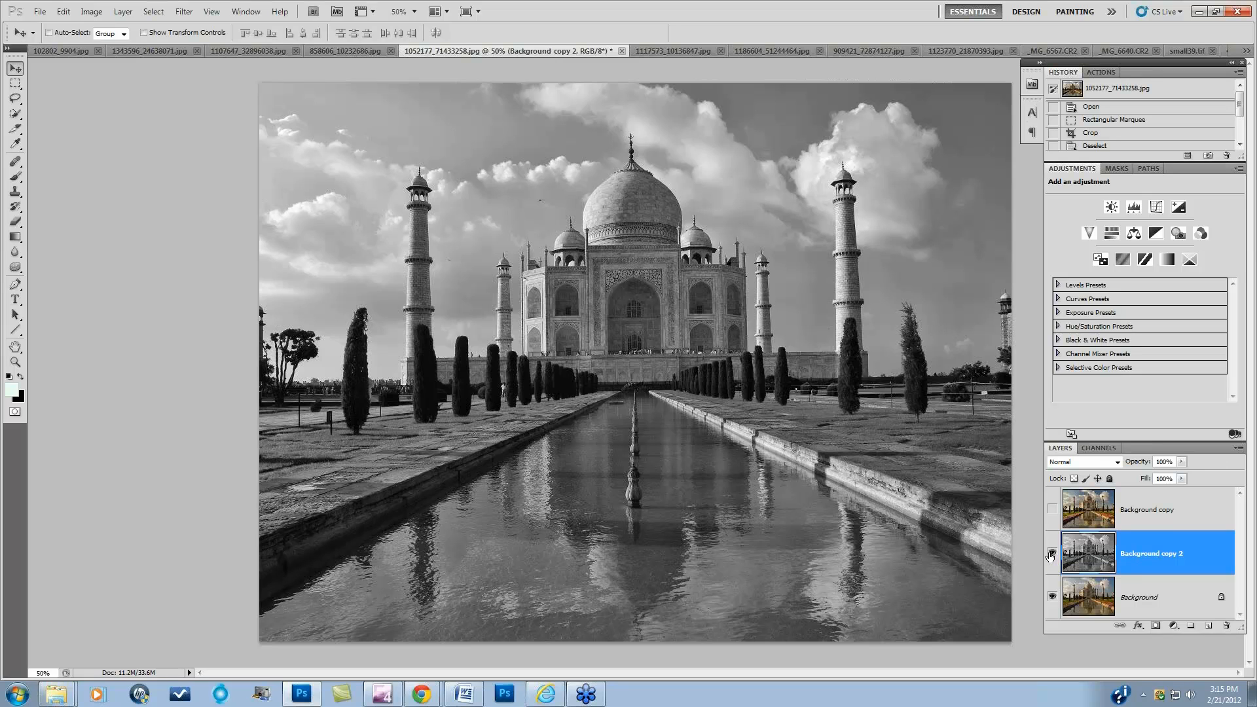
left_click(1052, 509)
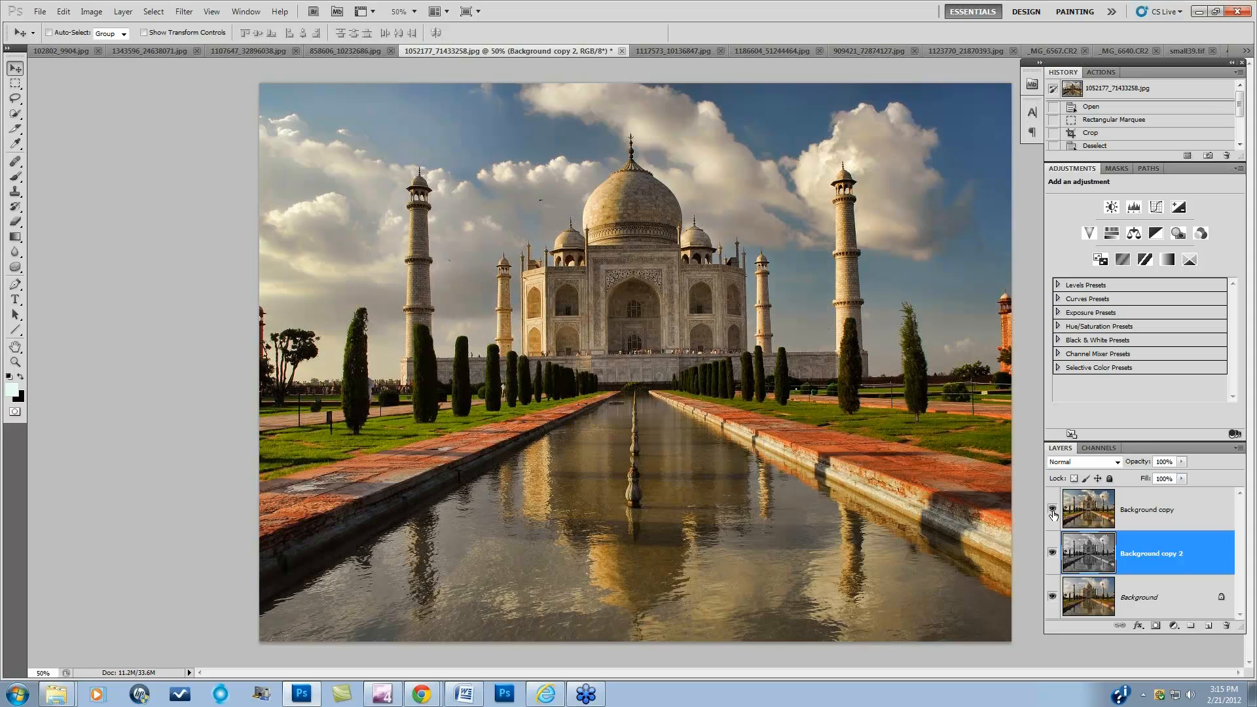
Step: Open the Background layer of the Taj Mahal image in Topaz Adjust 5 and reset all of the filter's settings
left_click(1157, 598)
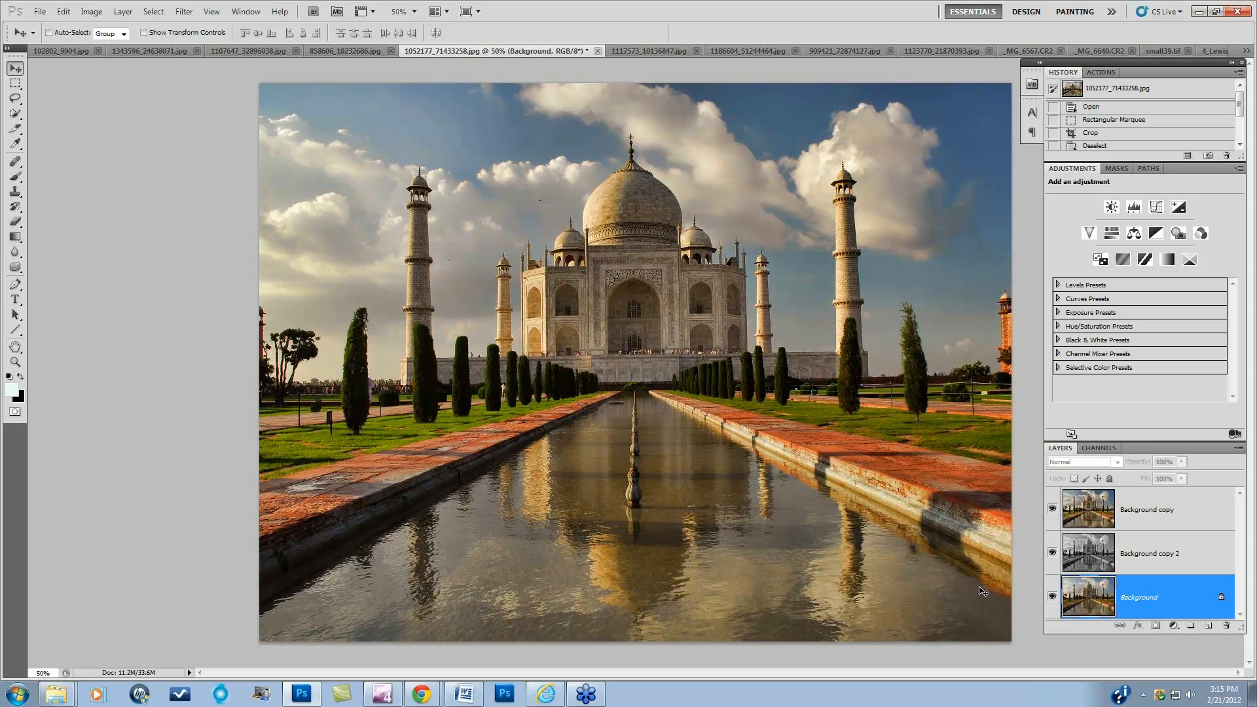
left_click(180, 13)
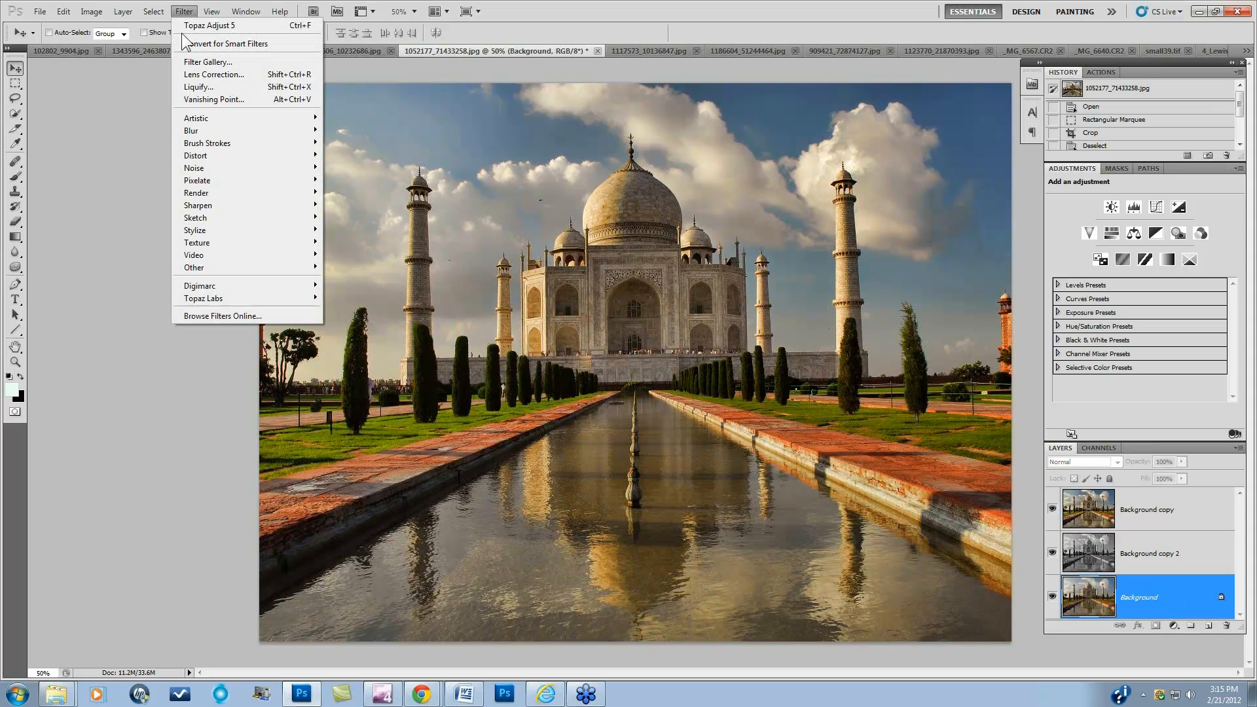
mouse_move(266, 298)
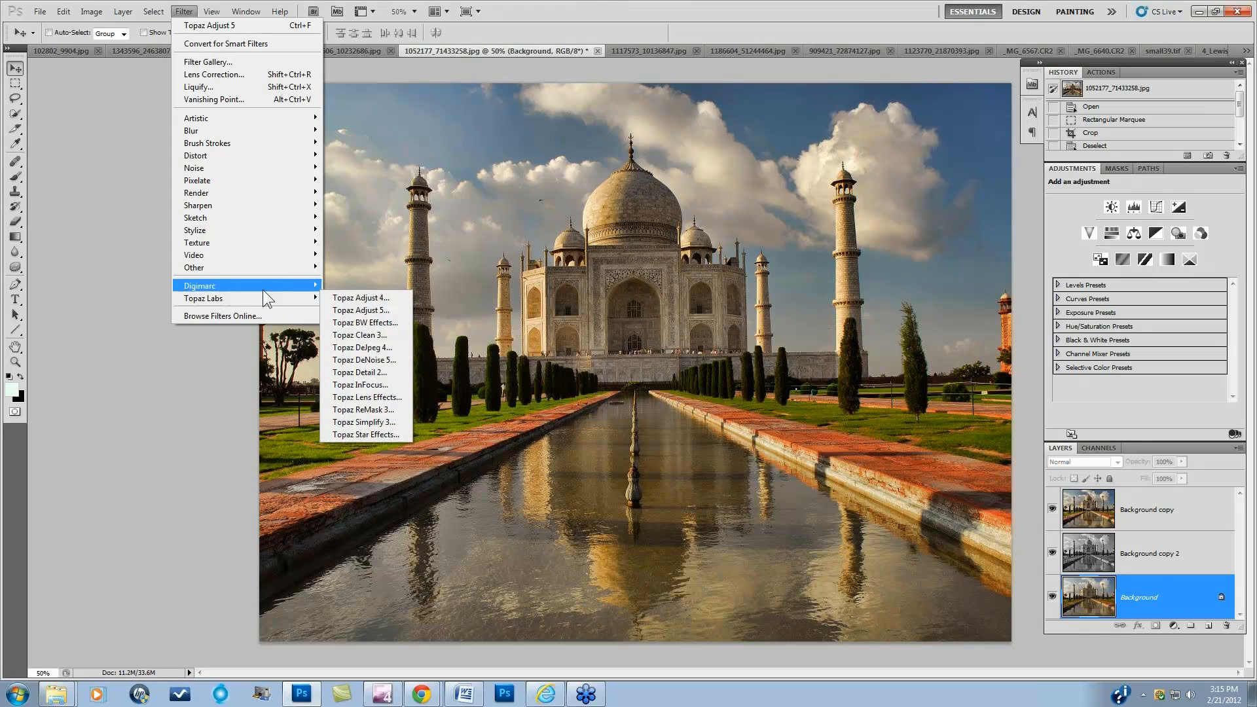
left_click(364, 310)
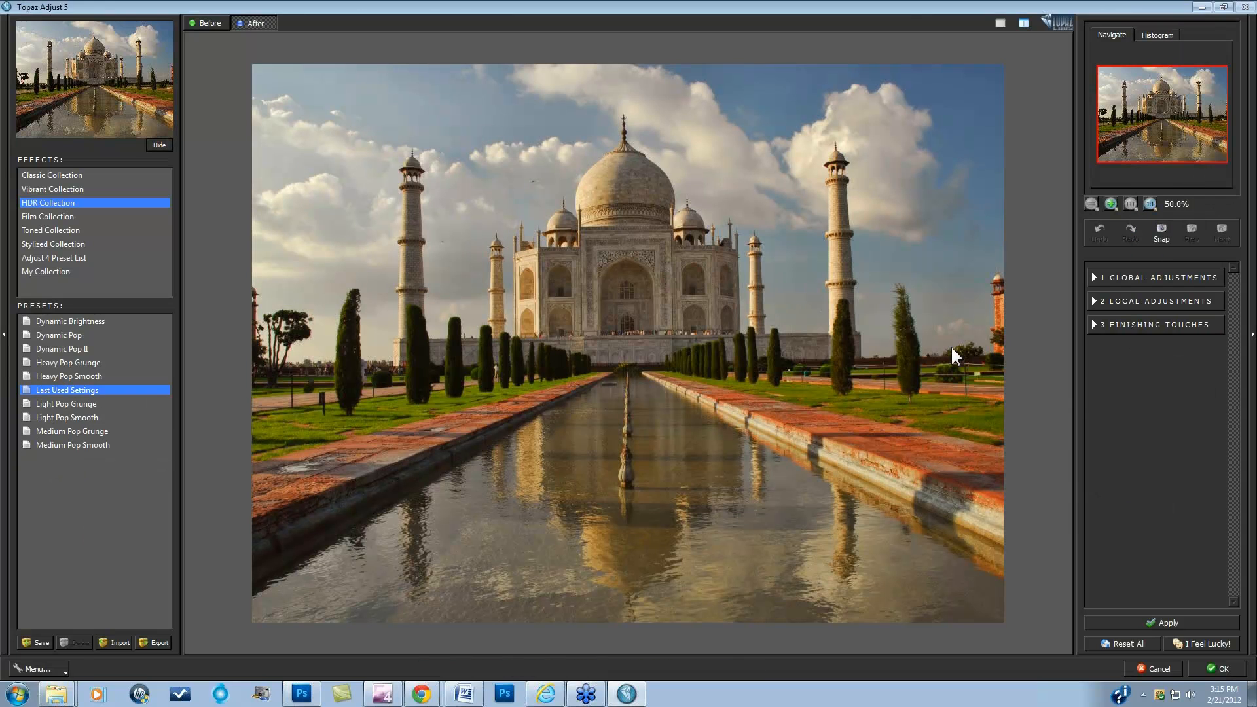
left_click(1136, 645)
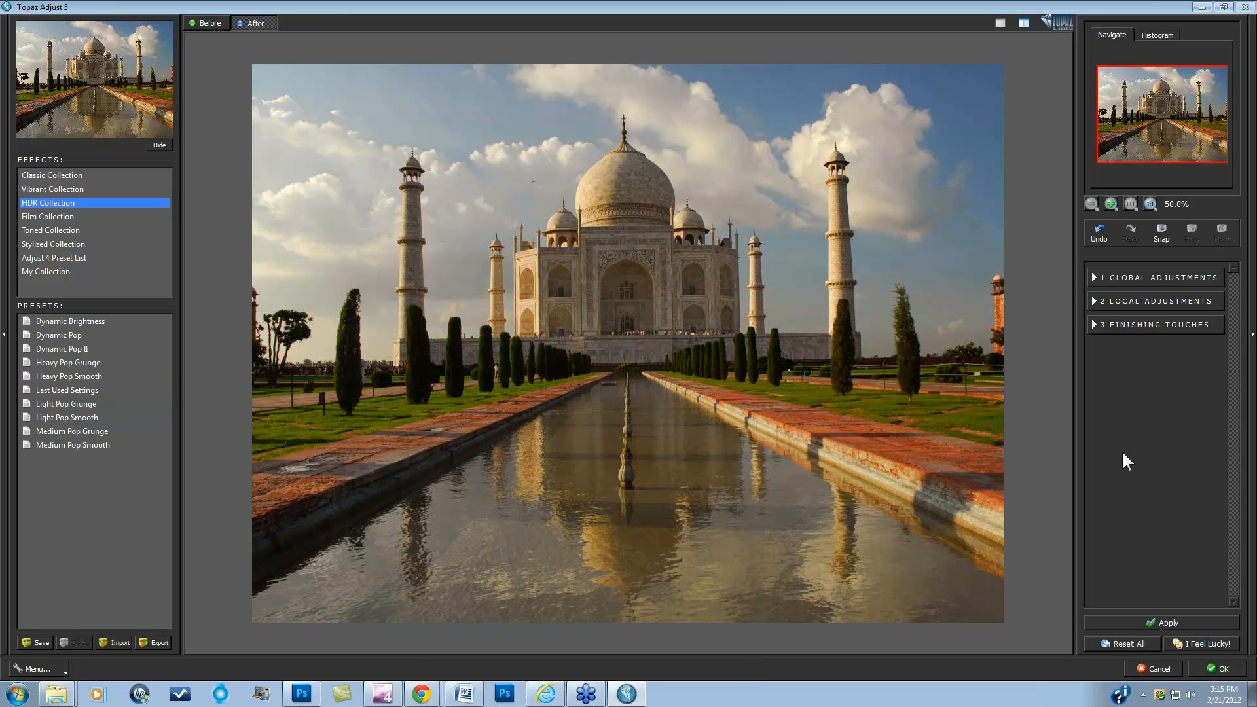
Step: Raise the global Adaptive Exposure to 0.50, comparing the adjusted photo with the original along the way
left_click(1093, 277)
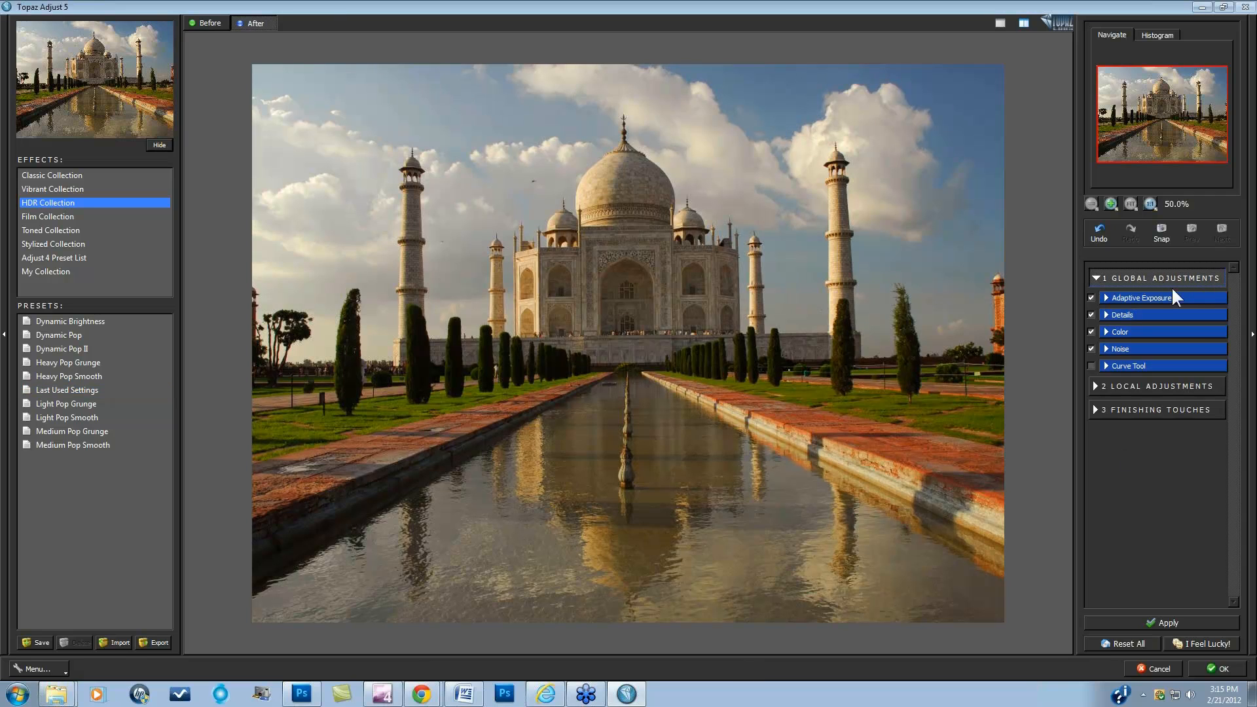
left_click(1107, 299)
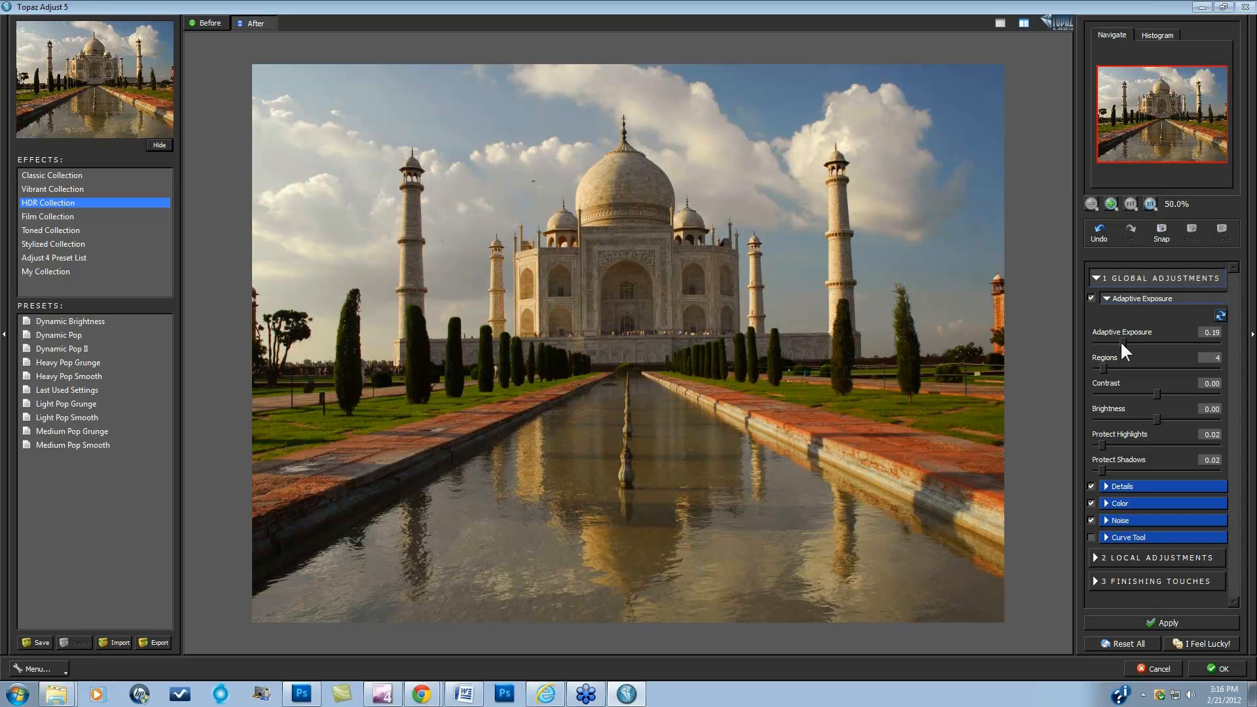
left_click_drag(1123, 340, 1135, 340)
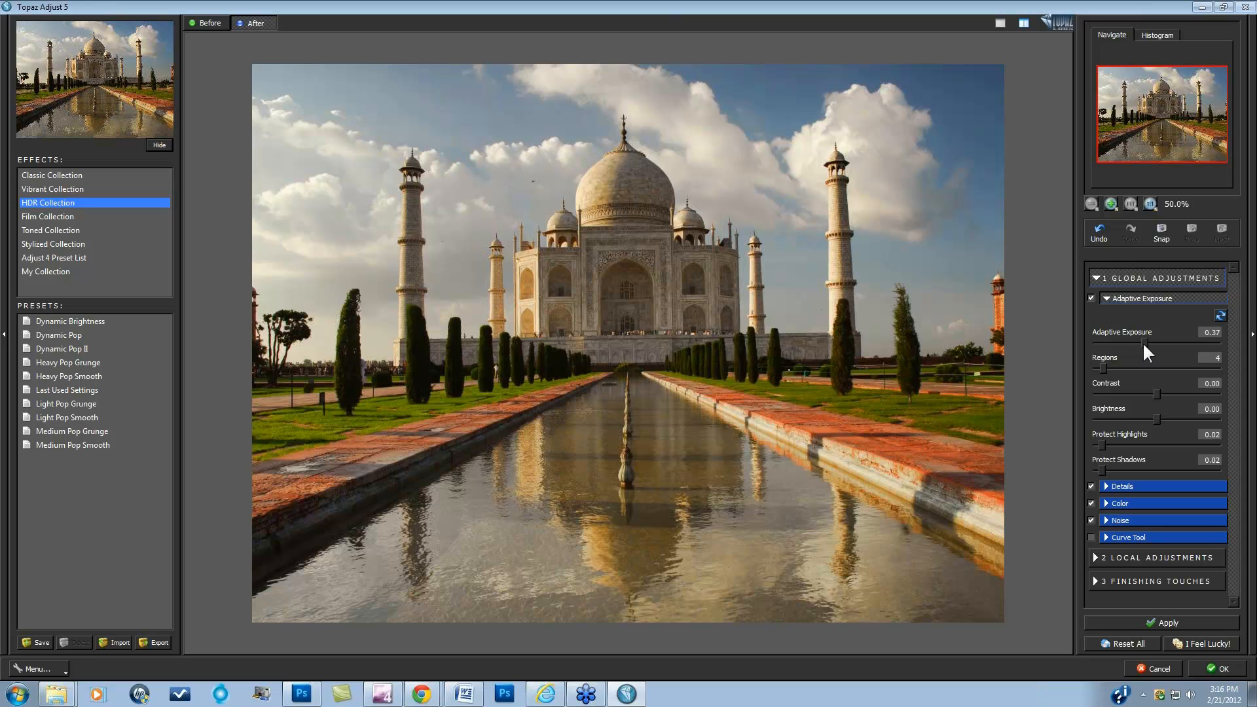
left_click_drag(1143, 342, 1142, 343)
left_click(665, 395)
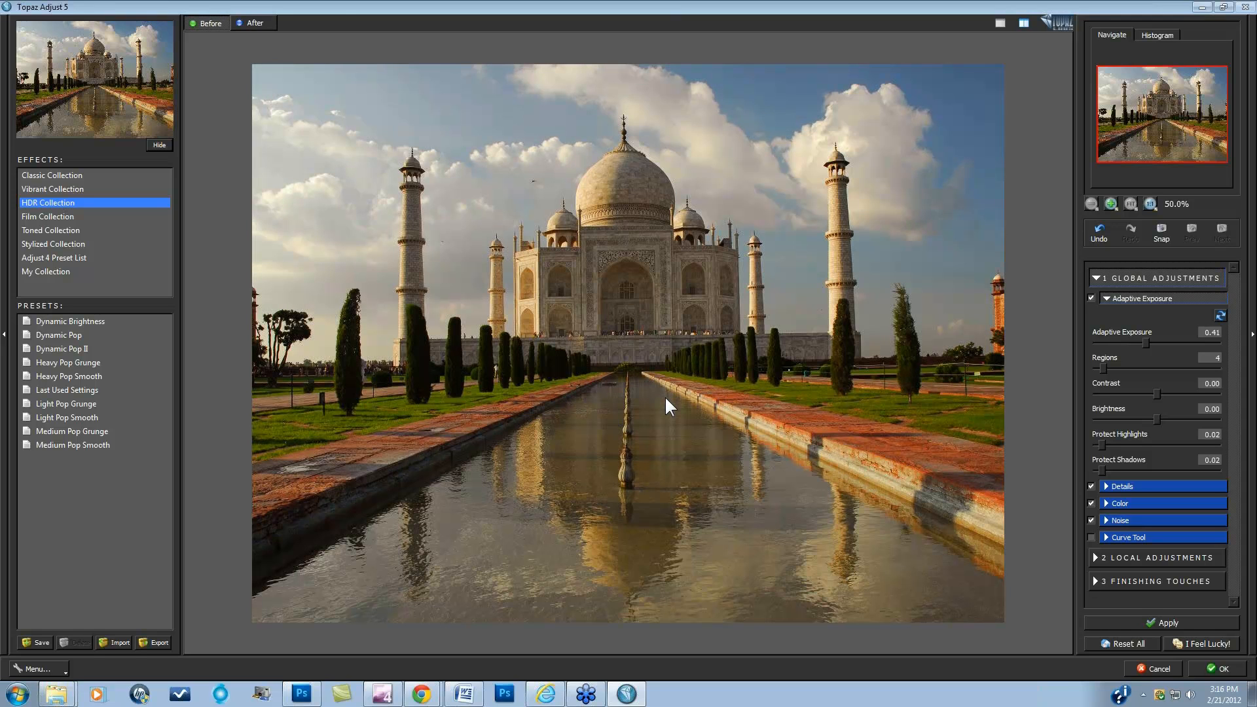
left_click(665, 406)
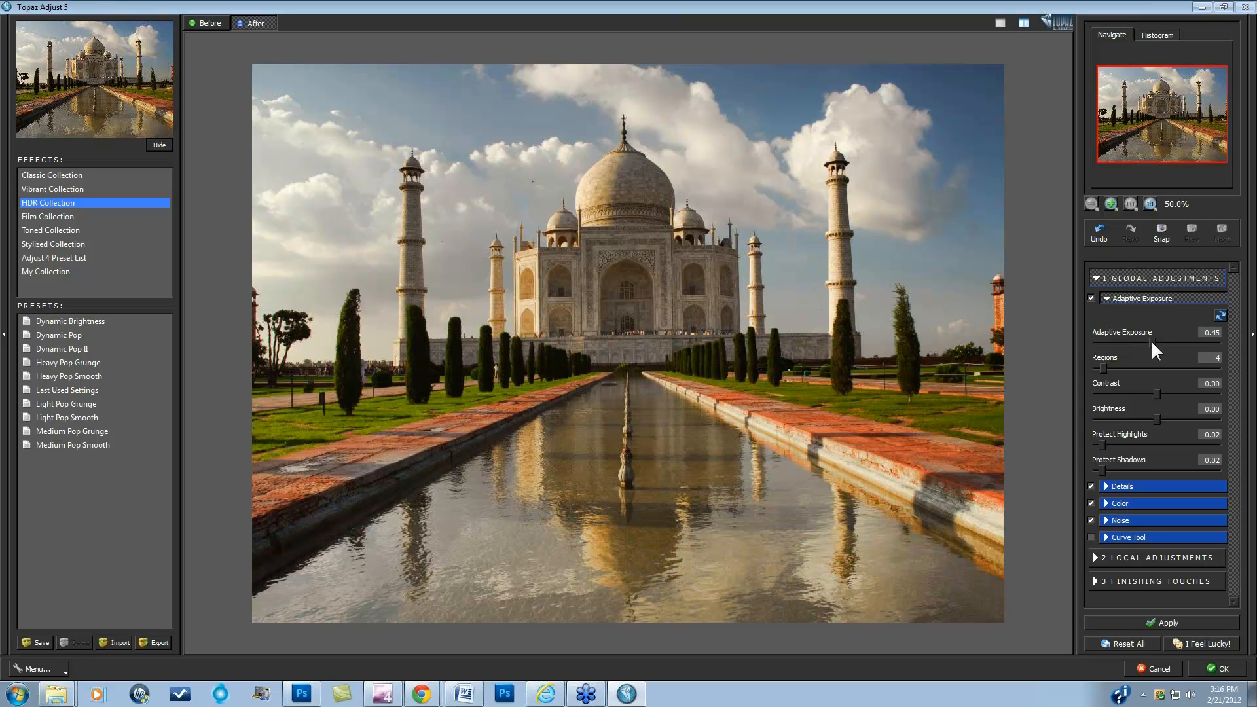
left_click_drag(1151, 340, 1156, 340)
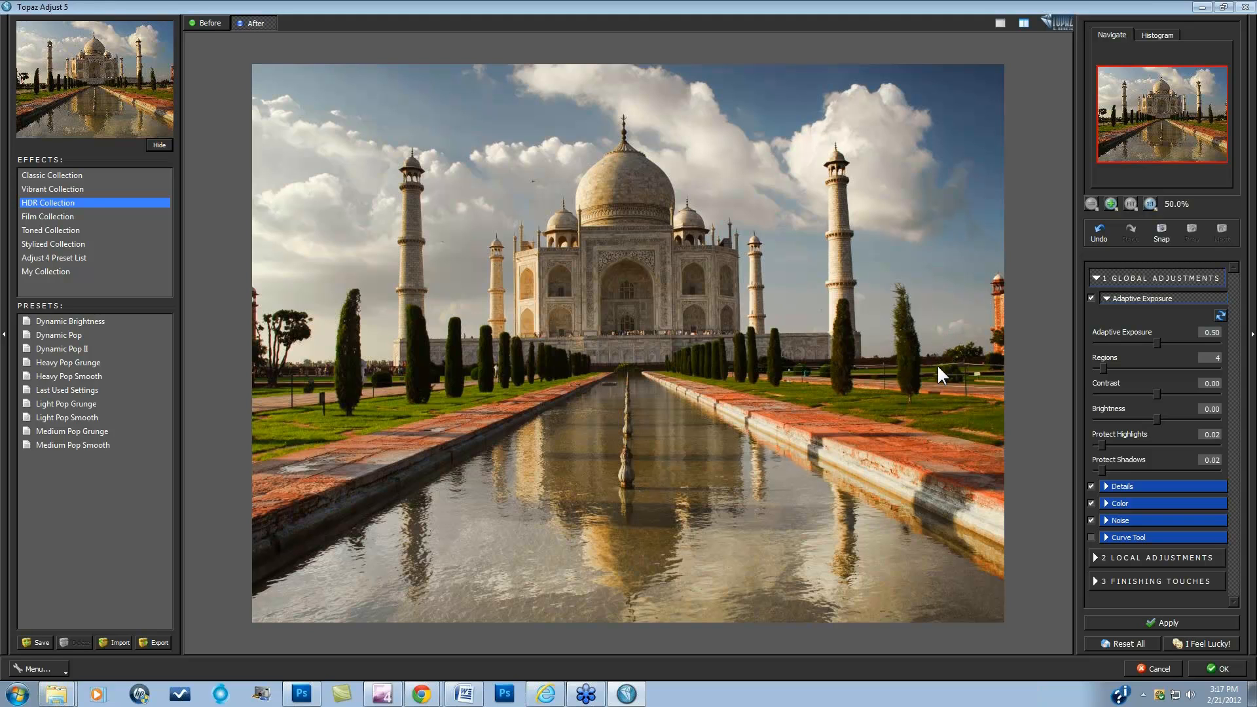
Step: Set Regions to 16 and compare the adjusted Taj Mahal photo with the original
left_click_drag(1112, 369, 1125, 369)
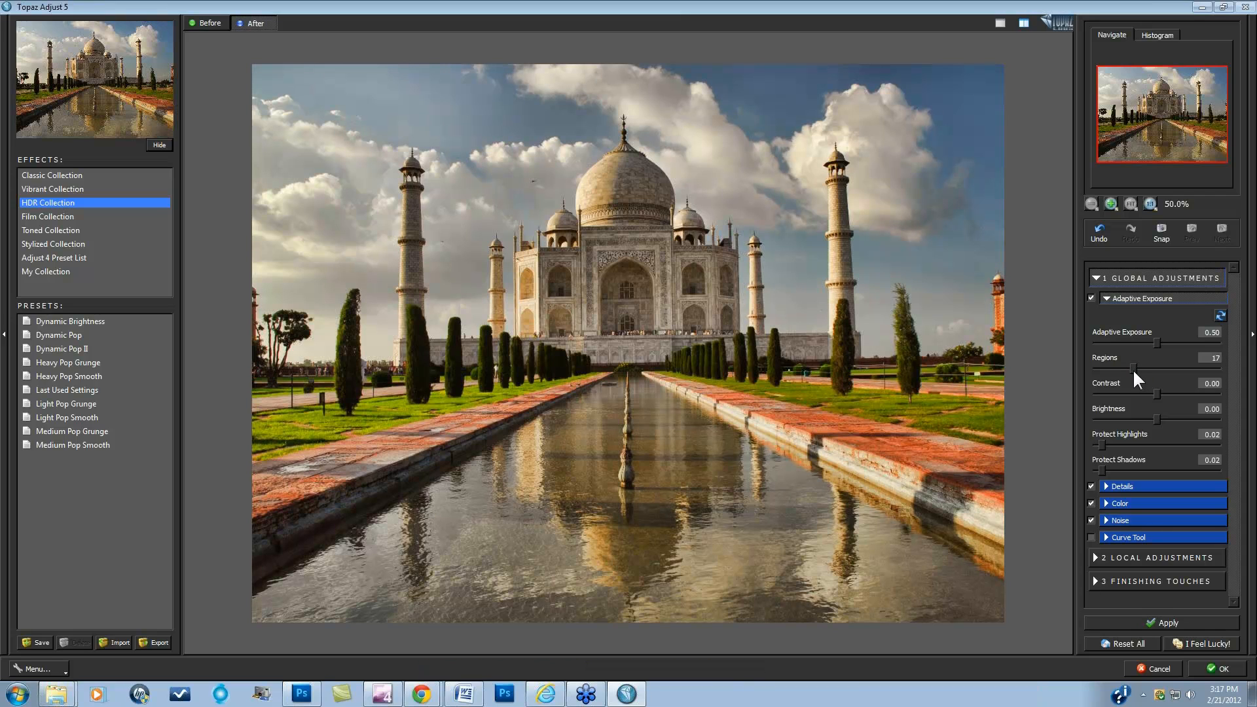
left_click_drag(1133, 370, 1132, 370)
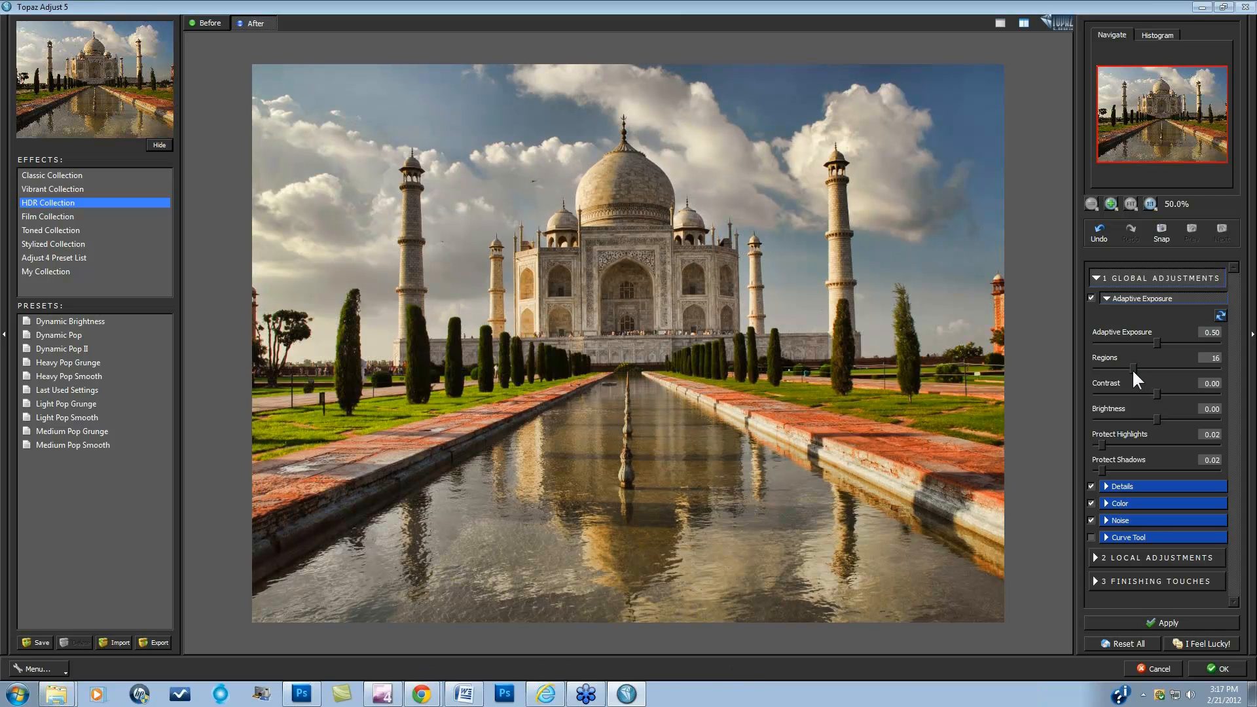
left_click(686, 357)
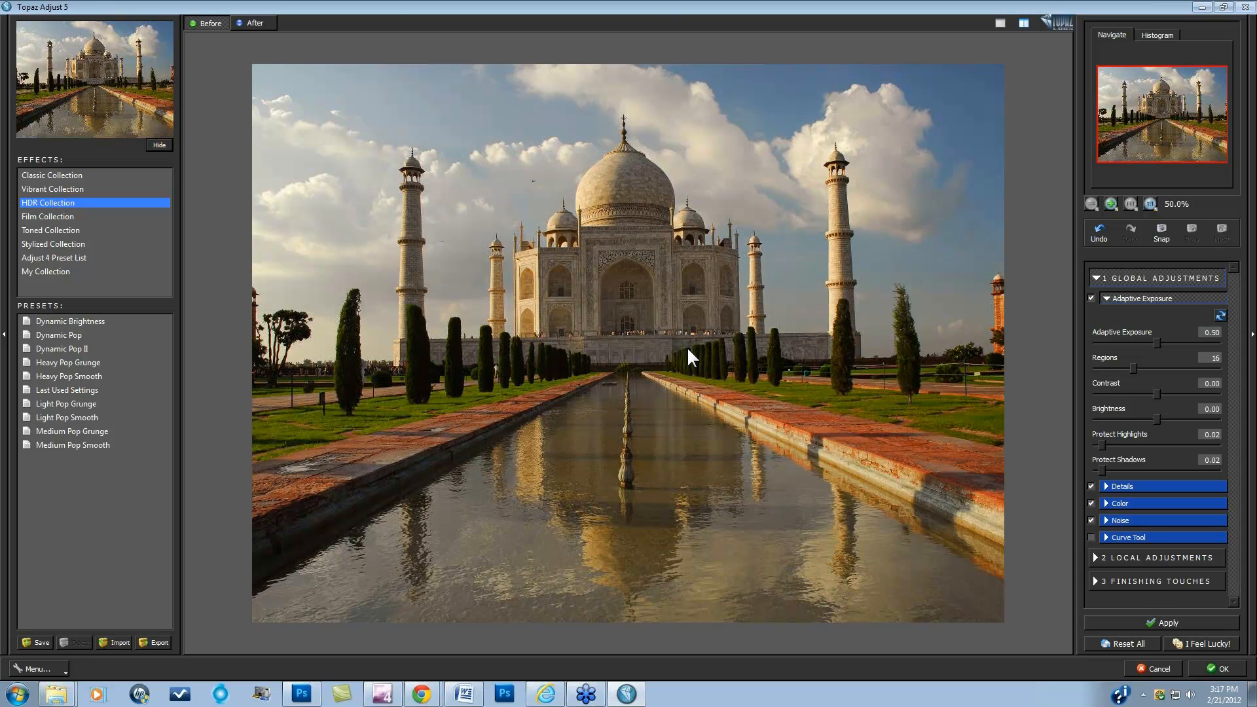
left_click(688, 350)
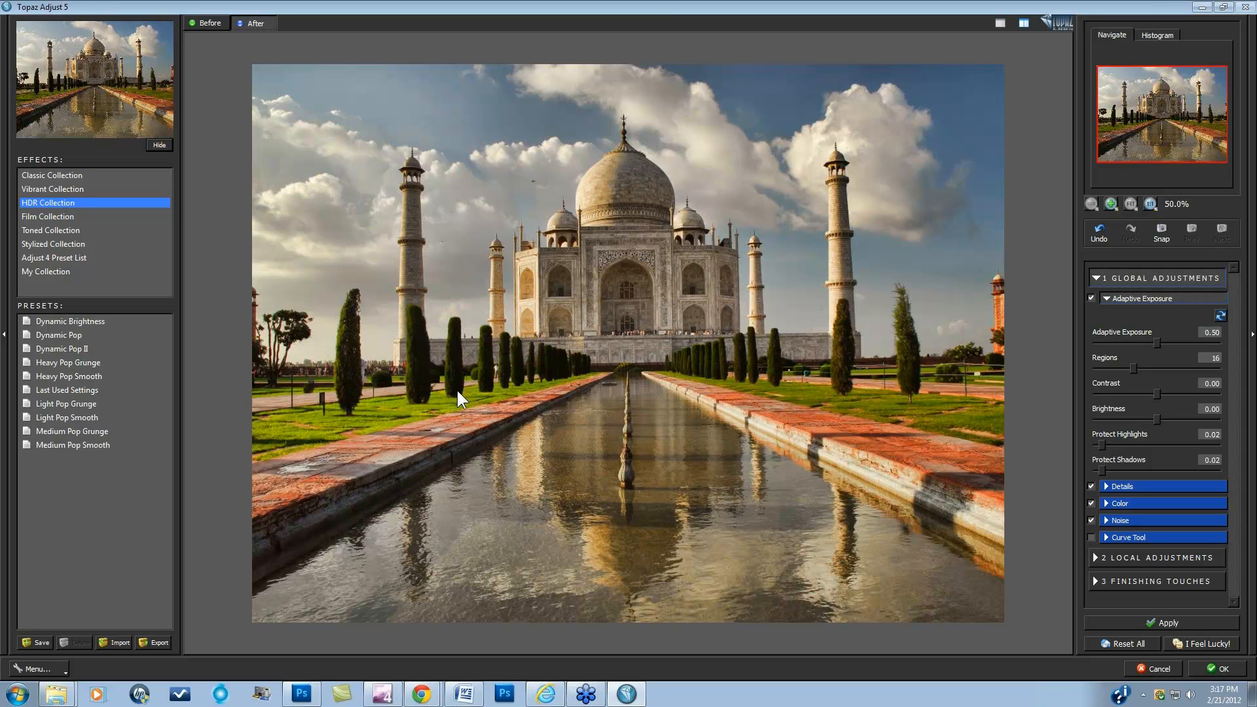
left_click(575, 381)
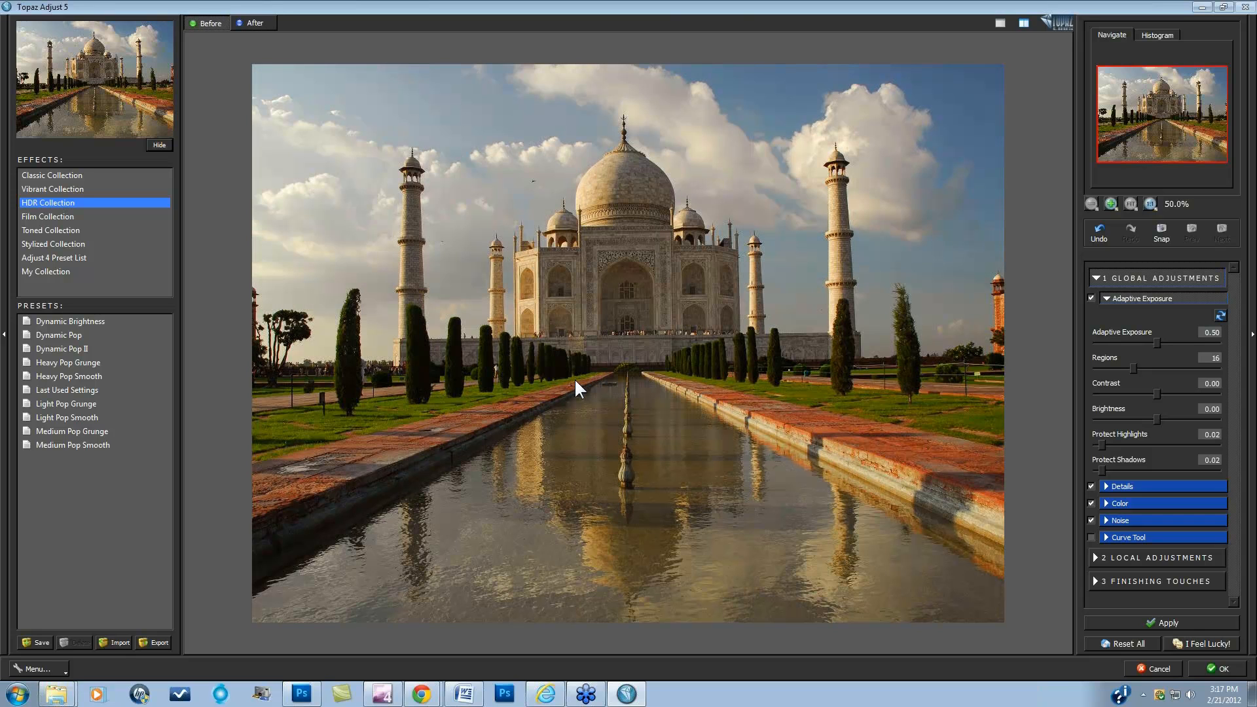
left_click(575, 381)
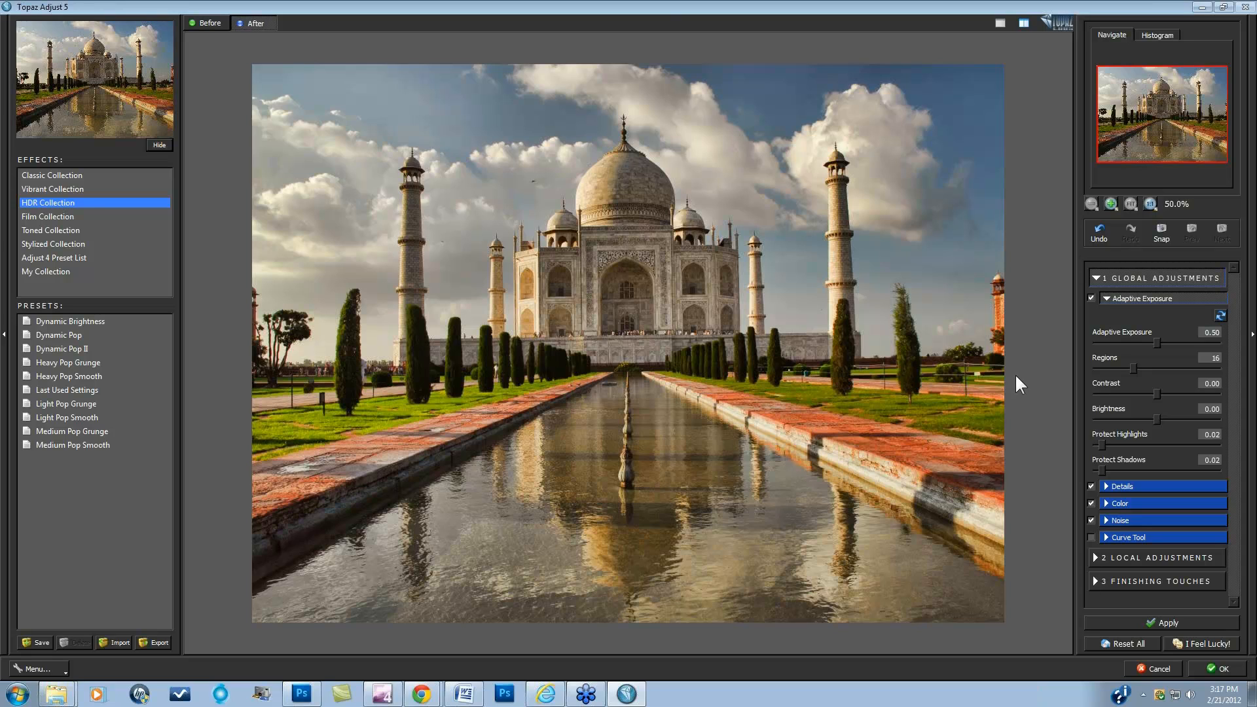
Step: Compare Adaptive Exposure 0.40 with Regions 13 against the original, and raise Adaptive Exposure to 0.61 and Regions to 23
left_click(1125, 367)
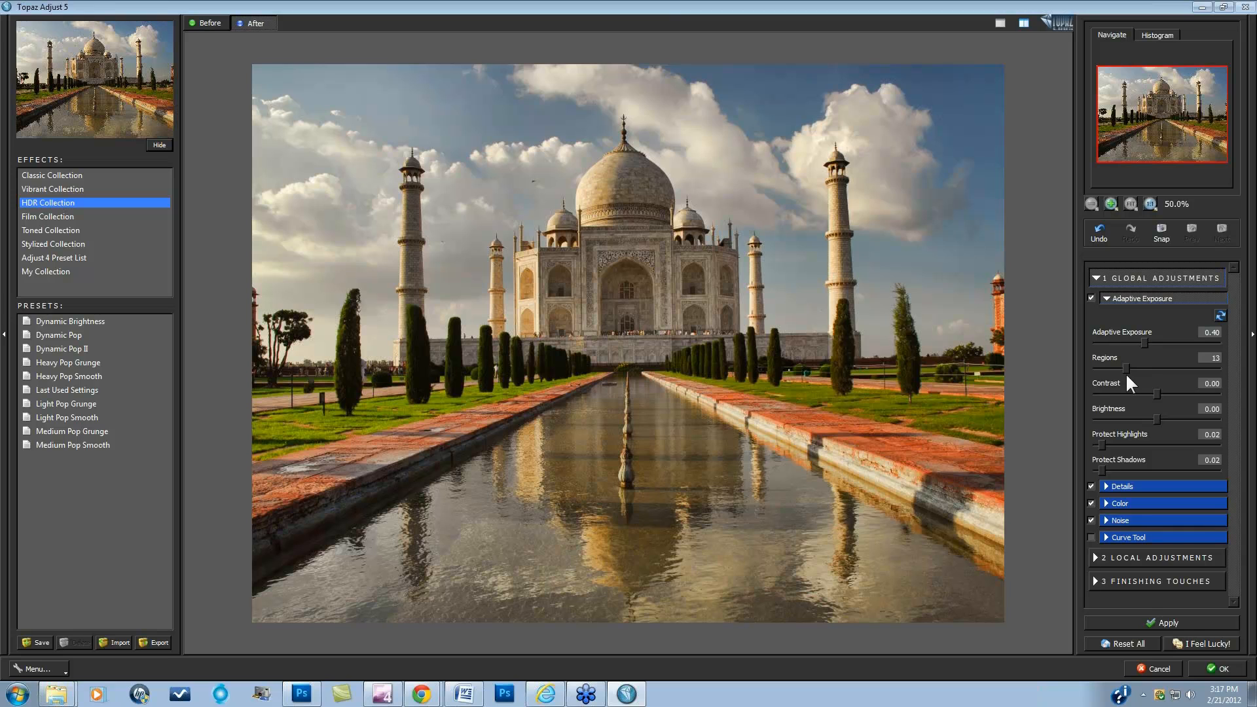
left_click(820, 397)
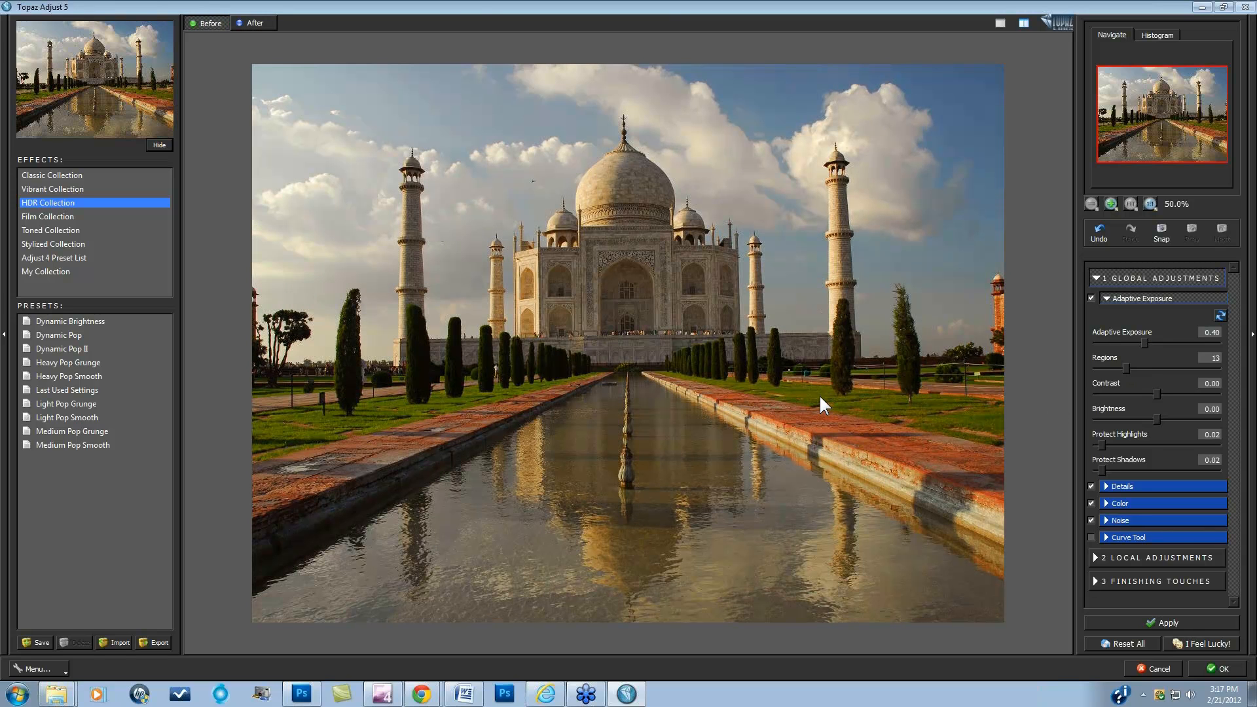
left_click(819, 394)
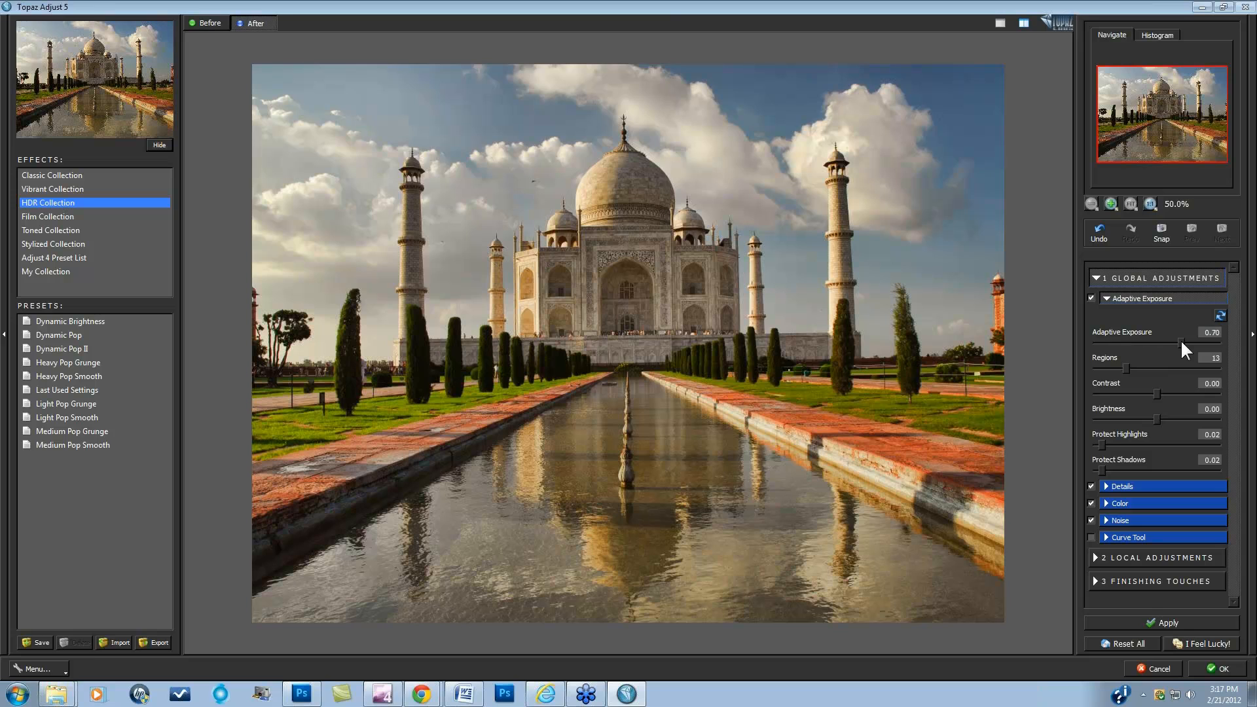
left_click_drag(1181, 341, 1153, 368)
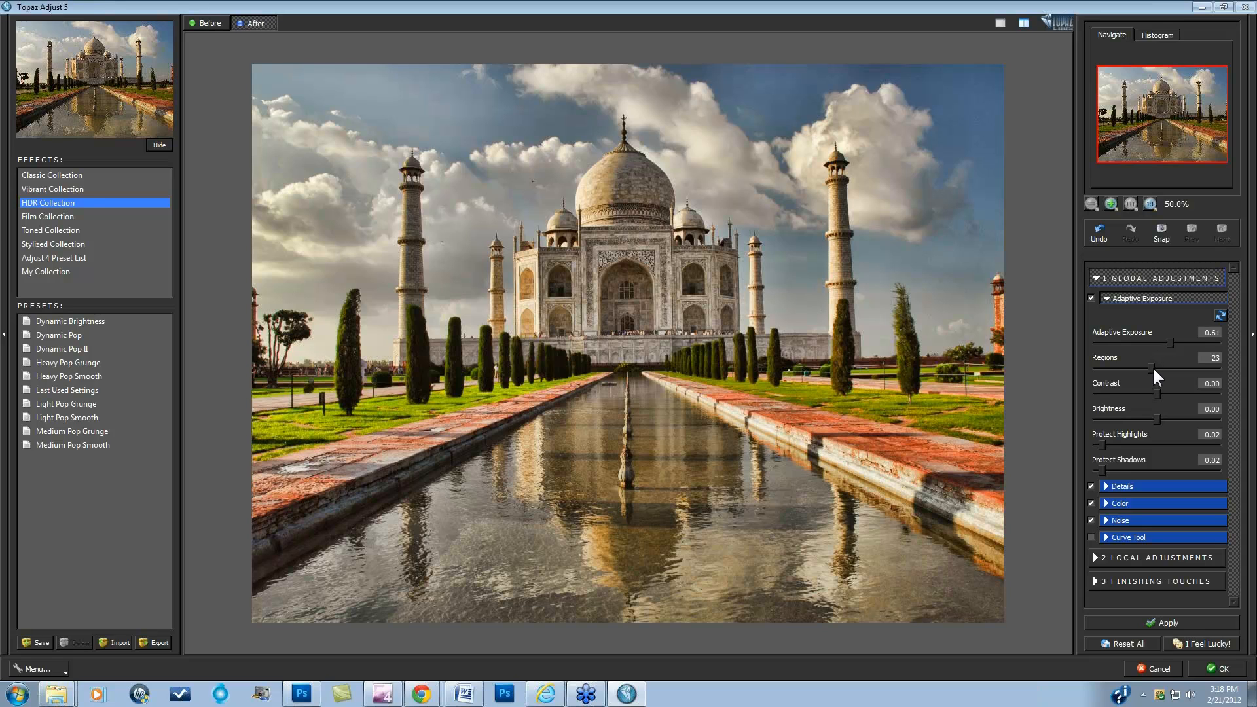
Step: Set Adaptive Exposure to 0.40, Regions to 12, and both Contrast and Brightness to -0.04, trying Regions 20 and Contrast -1.46 along the way
mouse_move(1152, 368)
left_mouse_down()
mouse_move(1128, 364)
mouse_move(1144, 367)
left_mouse_up()
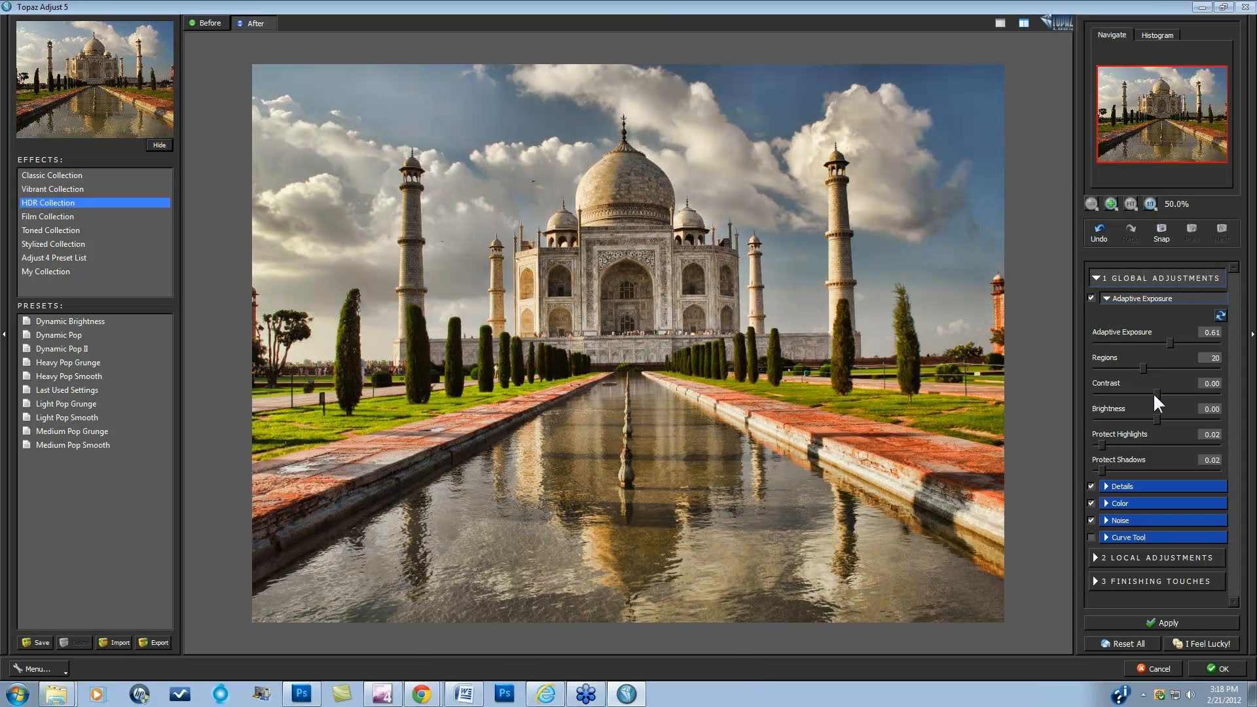
left_click_drag(1145, 392, 1134, 394)
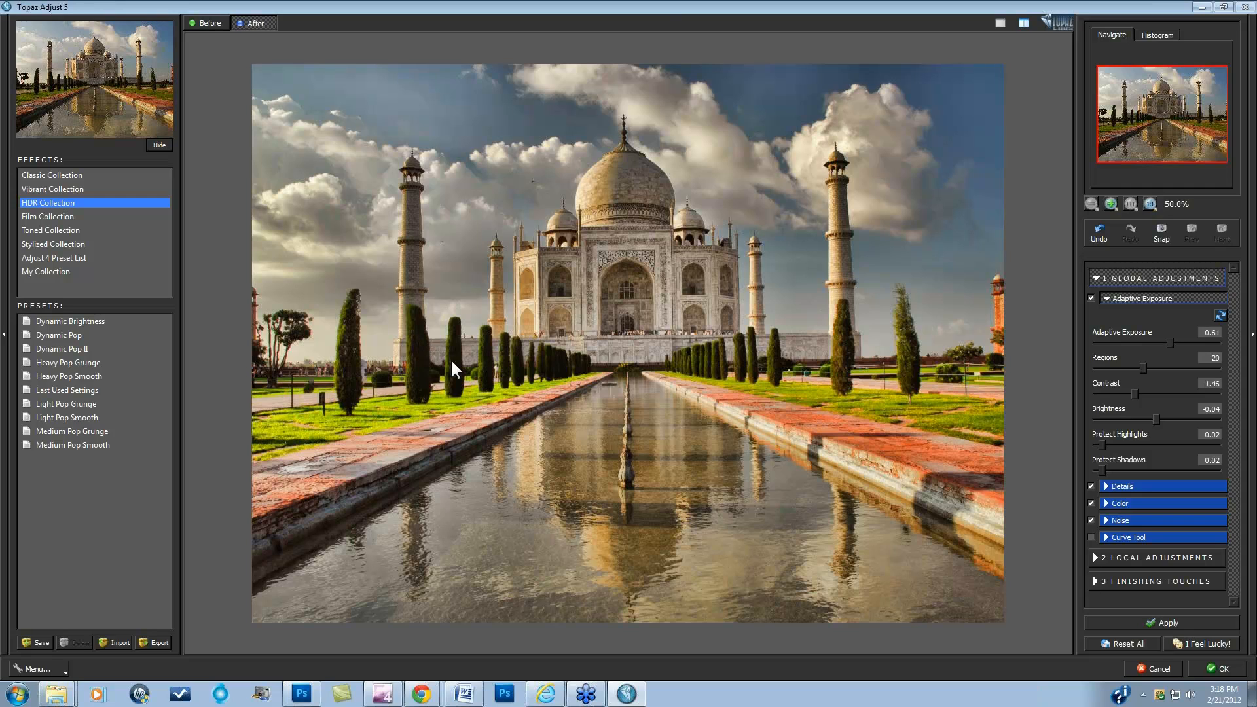
left_click_drag(1169, 341, 1145, 340)
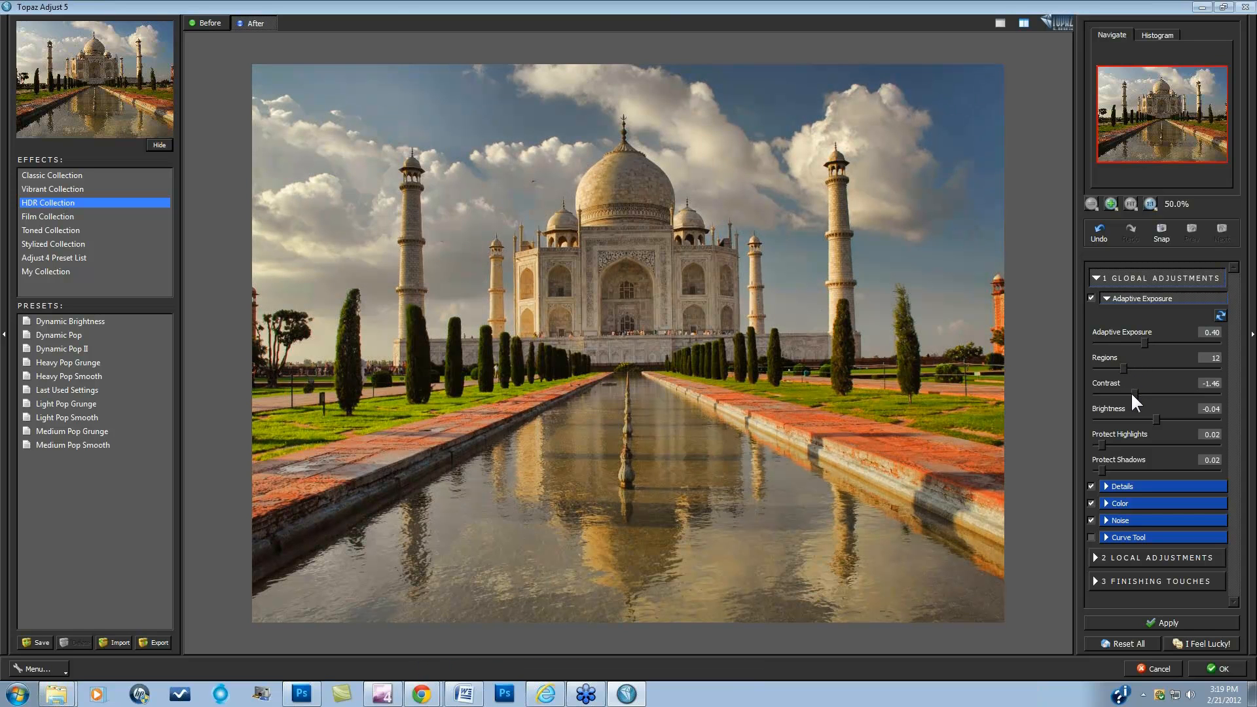
left_click_drag(1147, 395, 1150, 394)
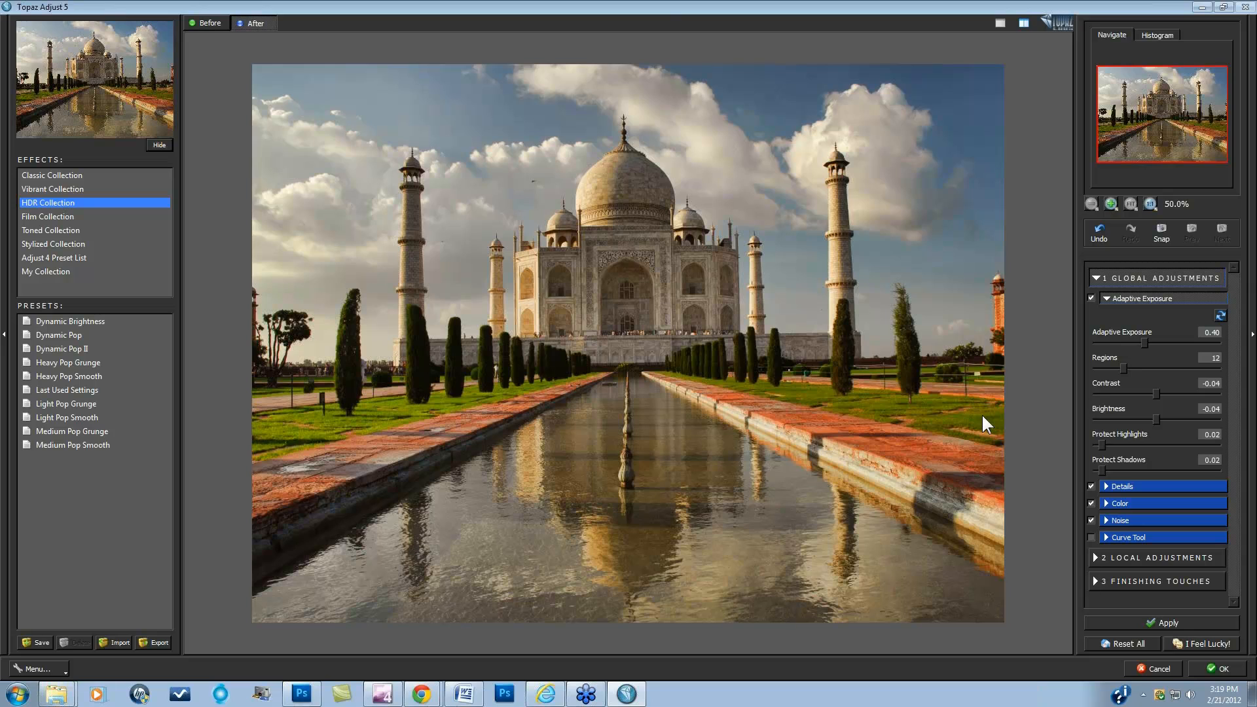
Step: Open the global Details settings, toggle Process Details Independently to compare its effect, and leave the option enabled
left_click(1104, 487)
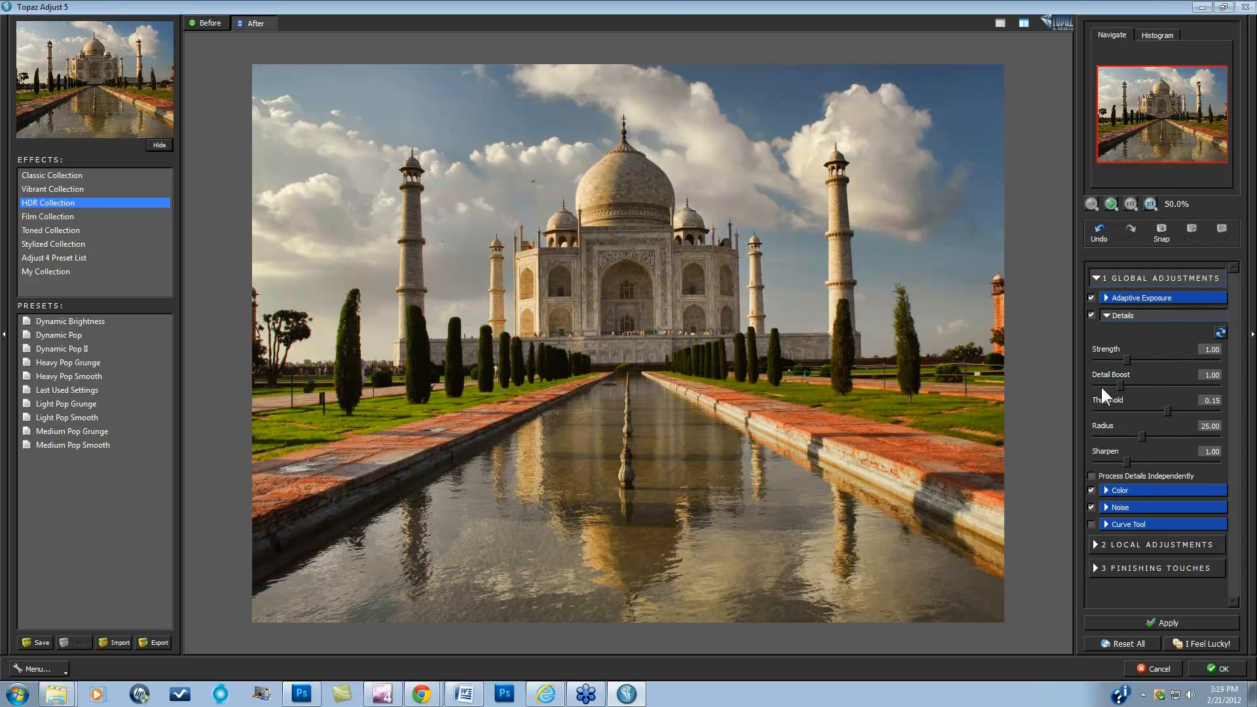
left_click(1090, 476)
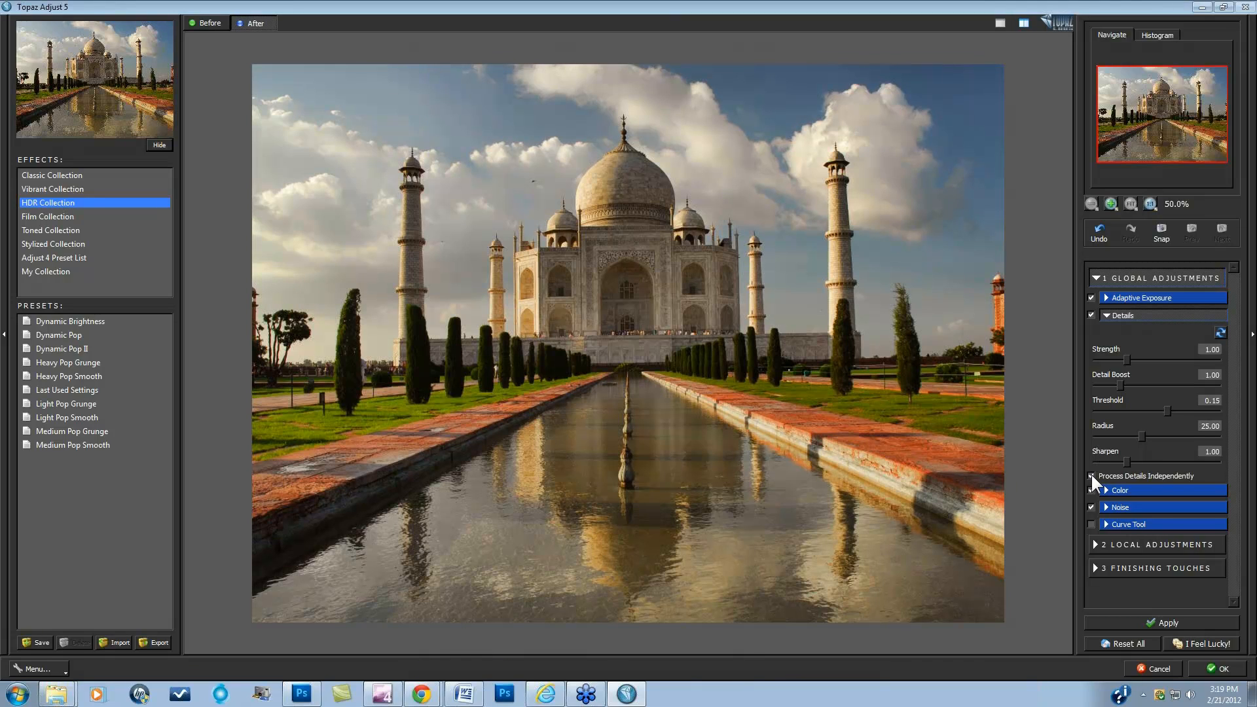
left_click(1091, 475)
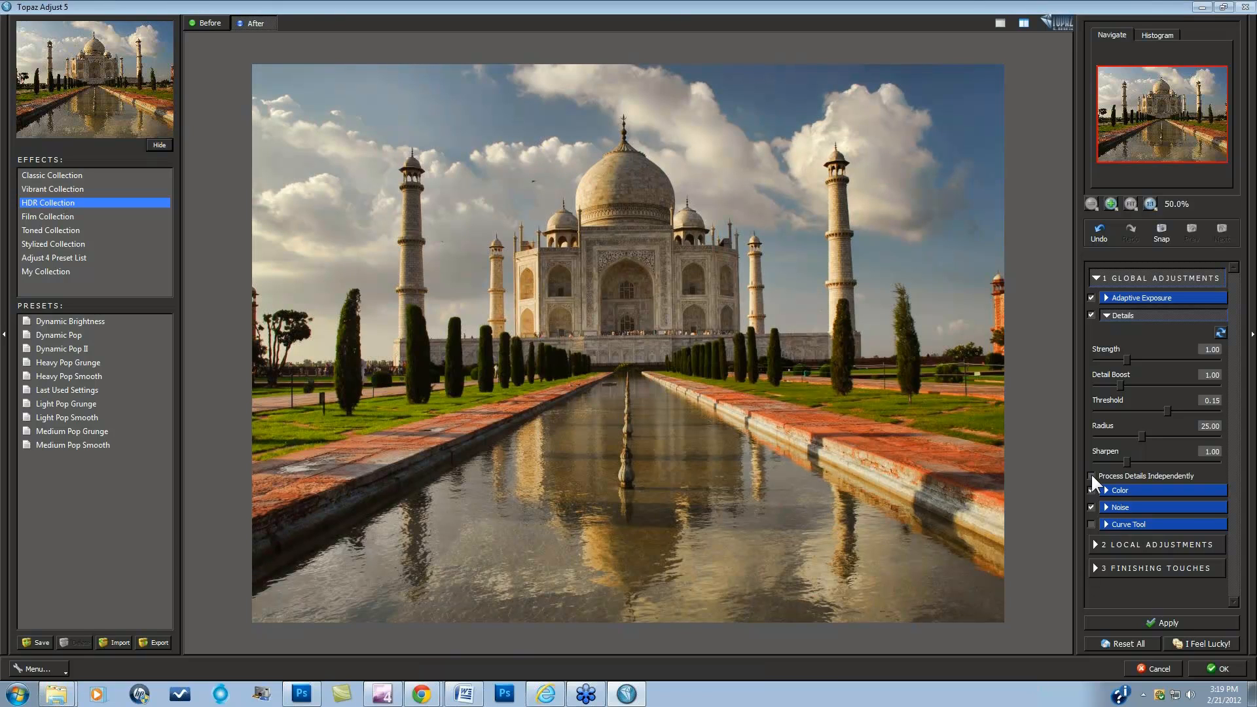
left_click(1091, 475)
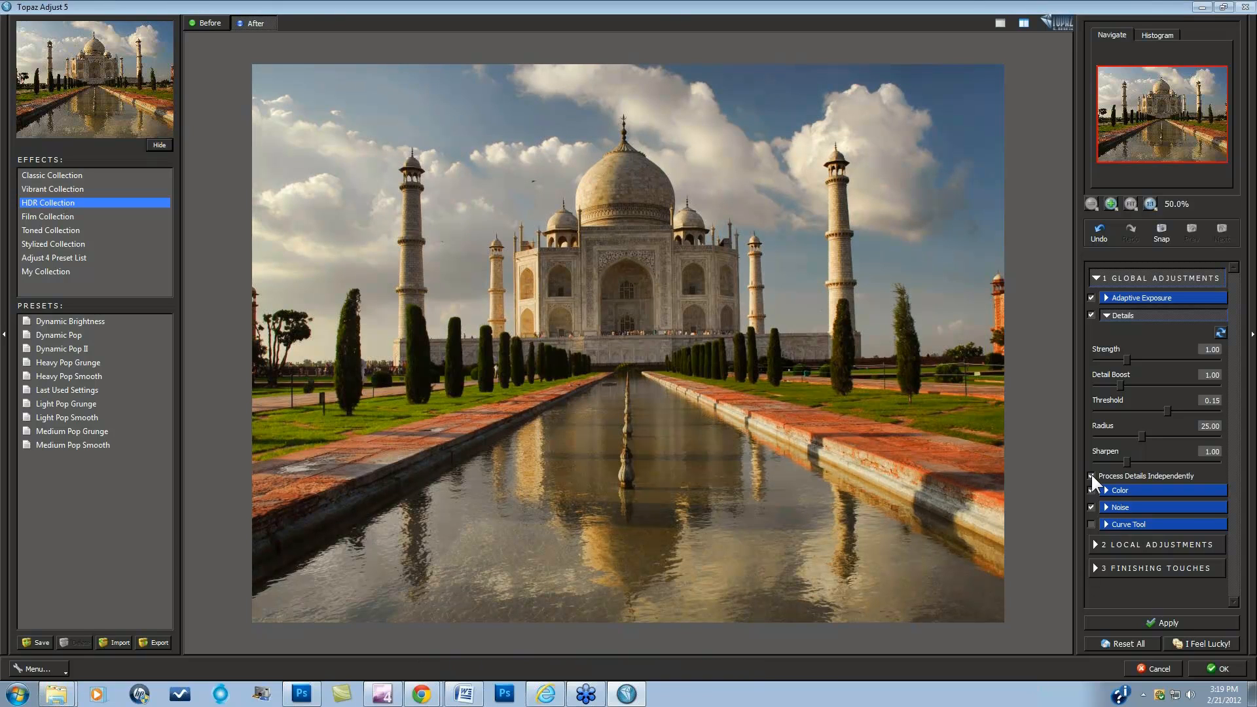
left_click(1090, 475)
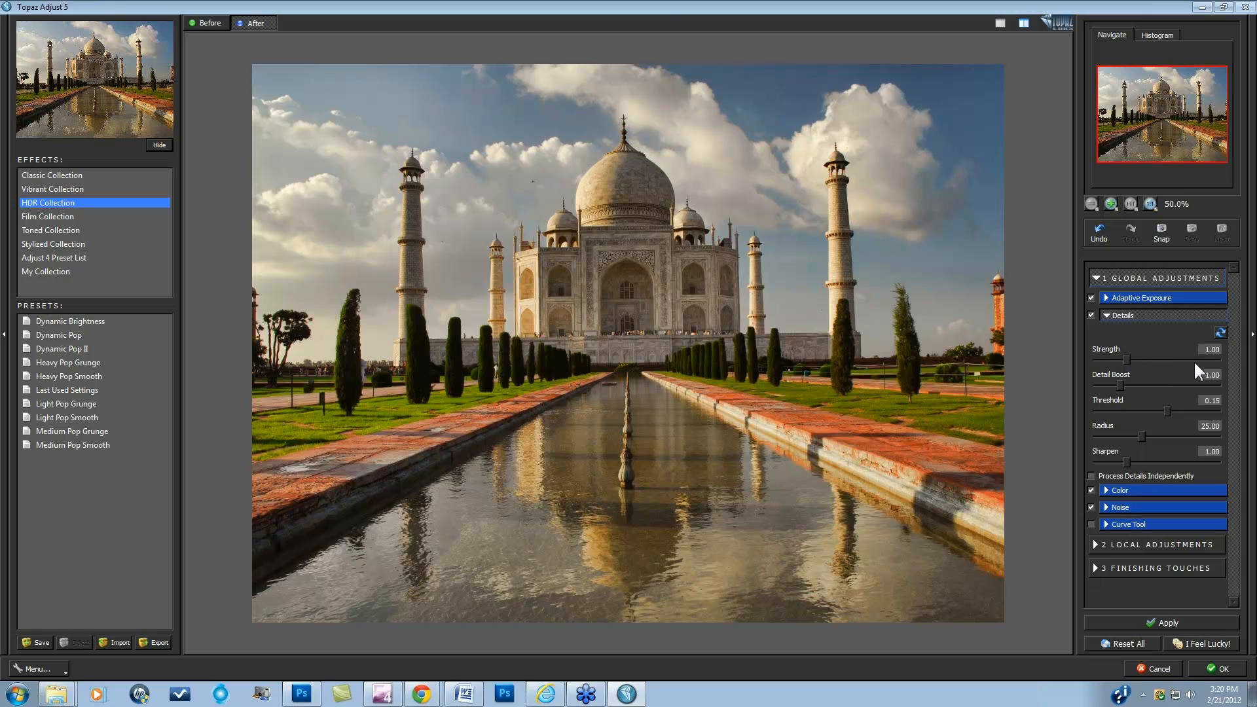
left_click(1090, 475)
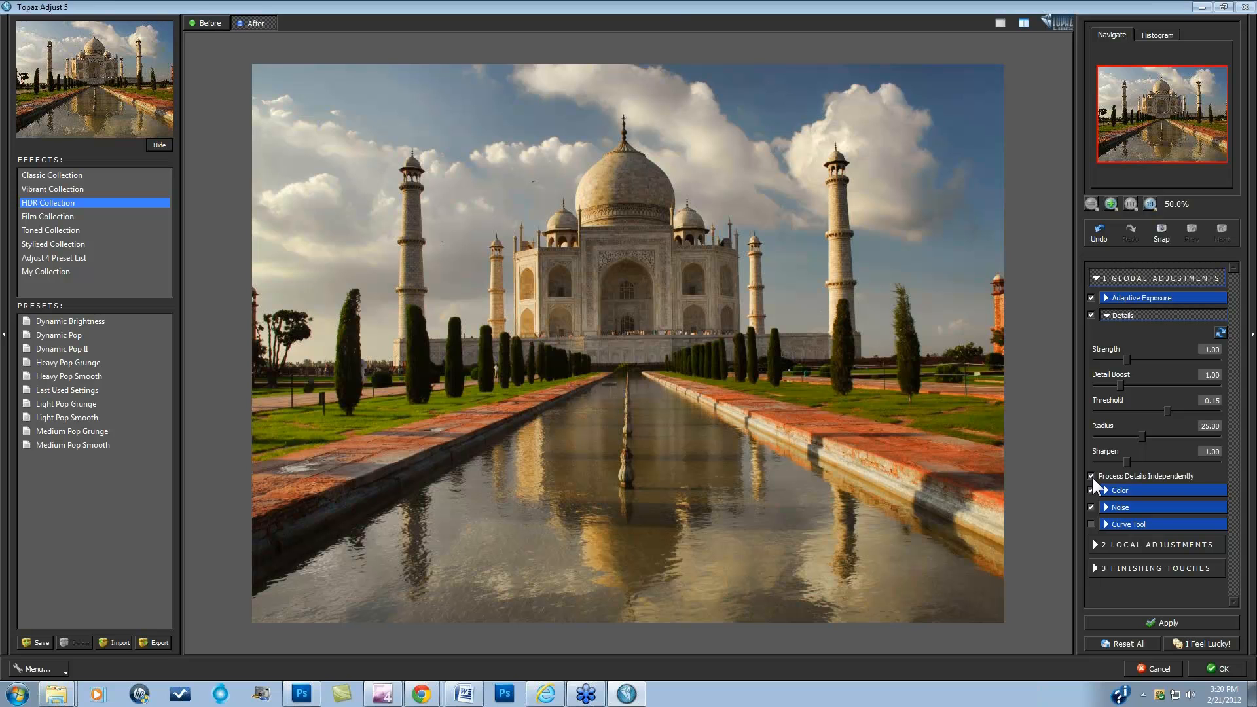
Step: Compare the building's detail at 100% with Process Details Independently off and on, leaving the option enabled
left_click(1149, 203)
left_click_drag(1180, 128, 1166, 115)
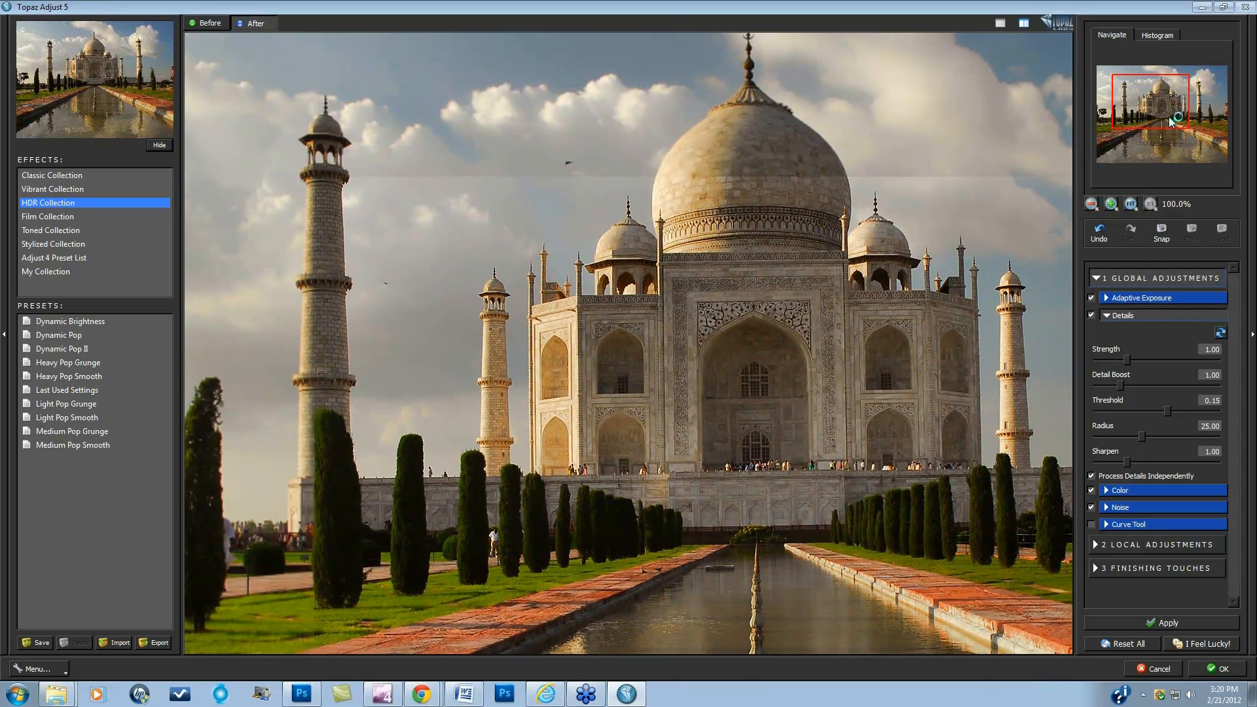
left_click(1090, 475)
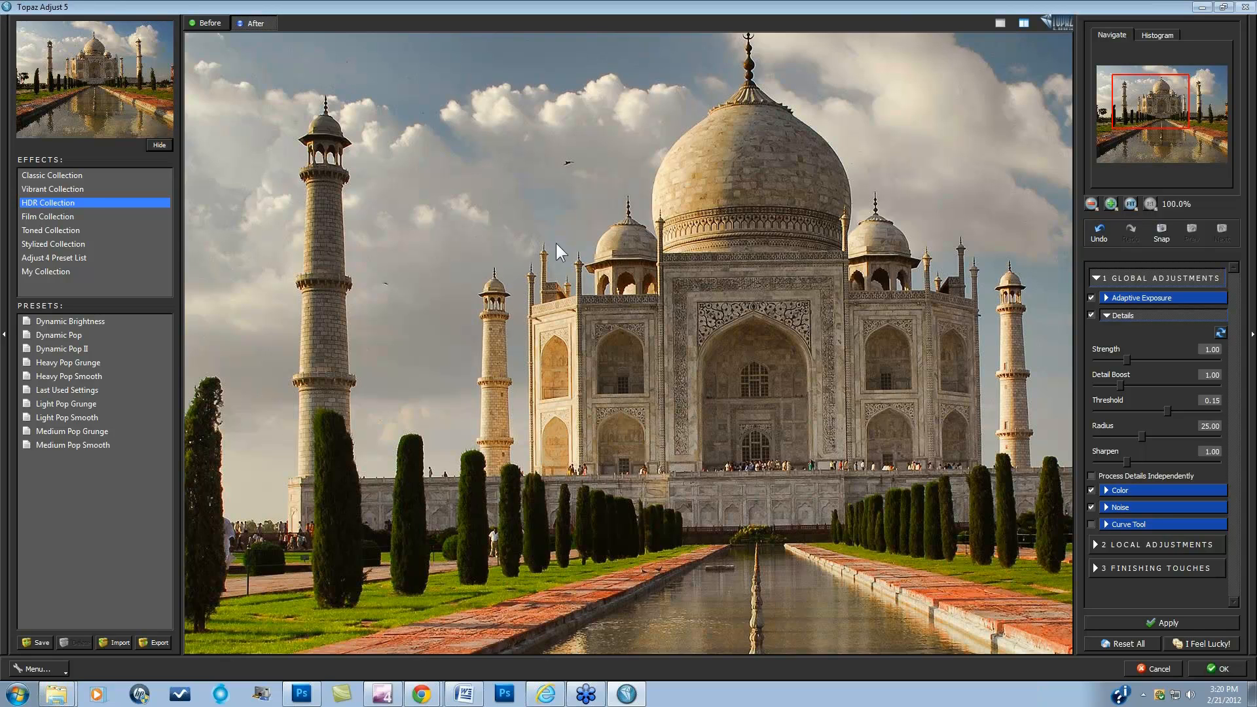
left_click(1090, 476)
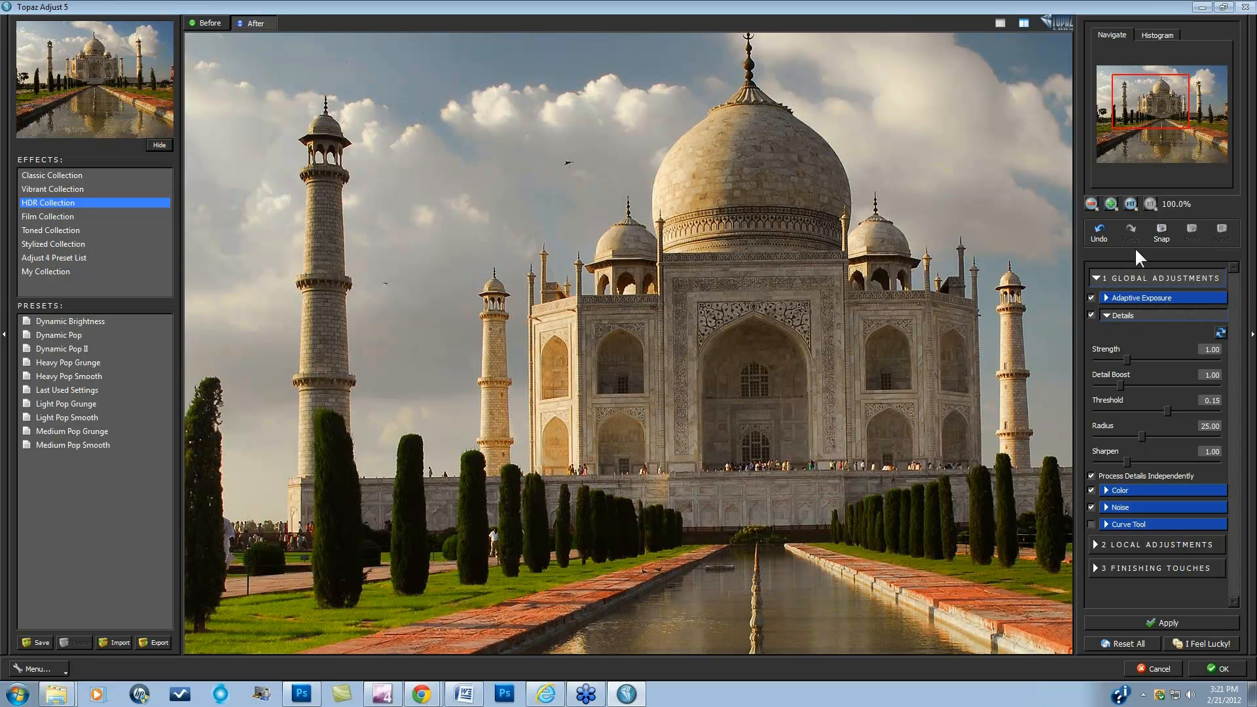
left_click(1129, 203)
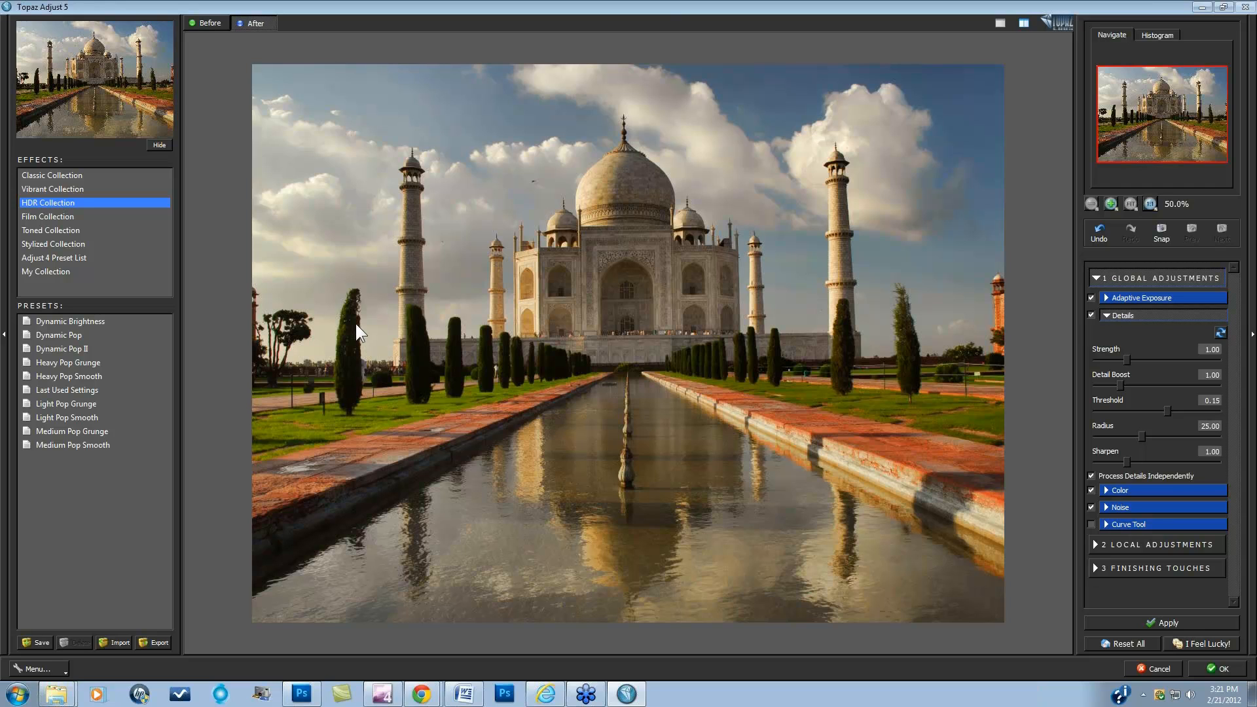
Step: Set the detail Strength to 1.14 and Detail Boost to 1.10, trying a Strength of 1.70 along the way
left_click(1126, 356)
left_click_drag(1130, 368, 1139, 370)
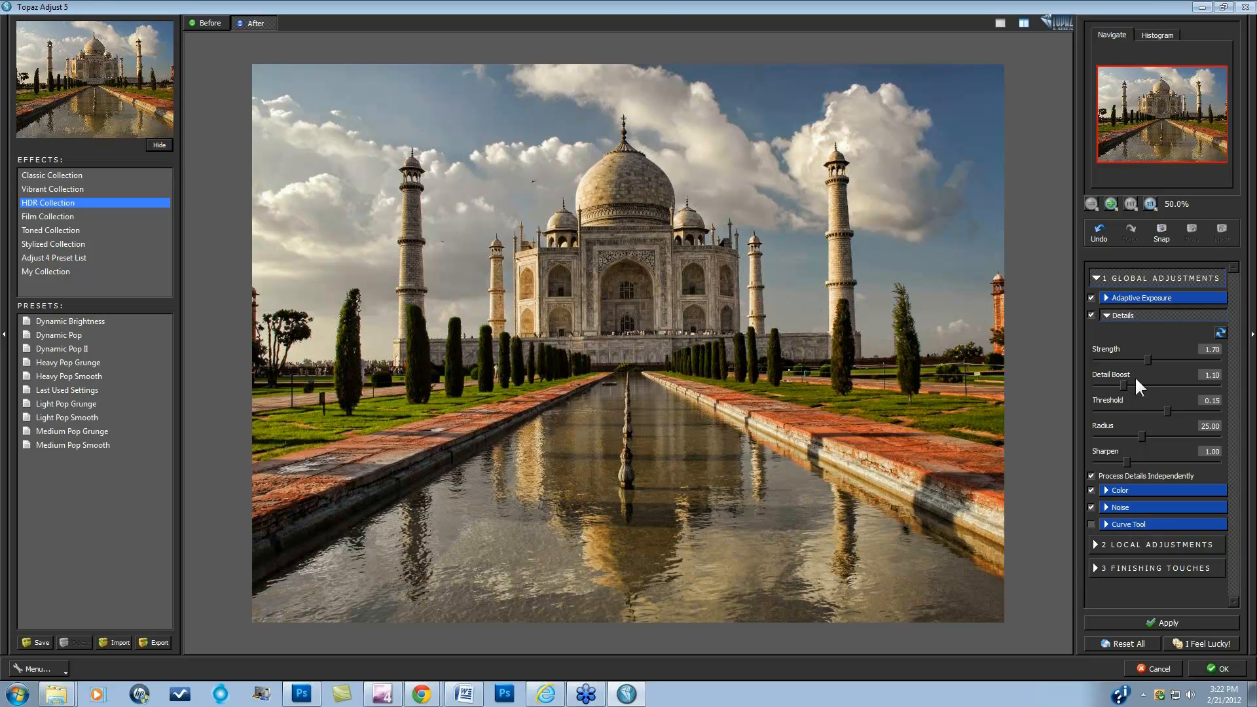
left_click_drag(1146, 361, 1140, 358)
left_click_drag(1132, 356, 1129, 357)
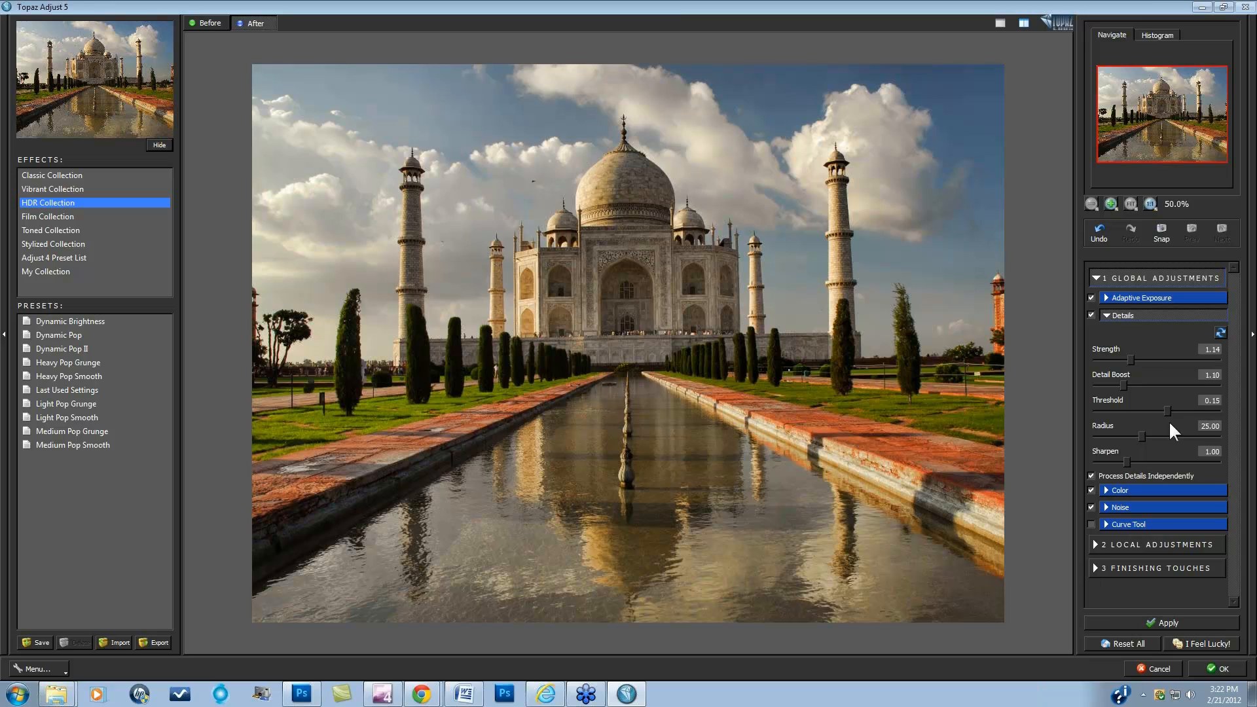
Step: Set Adaptive Saturation to 0.04, Color Regions to 8, Saturation to 1.05 and Saturation Boost to 1.04, and compare the photo with the original
left_click(1110, 491)
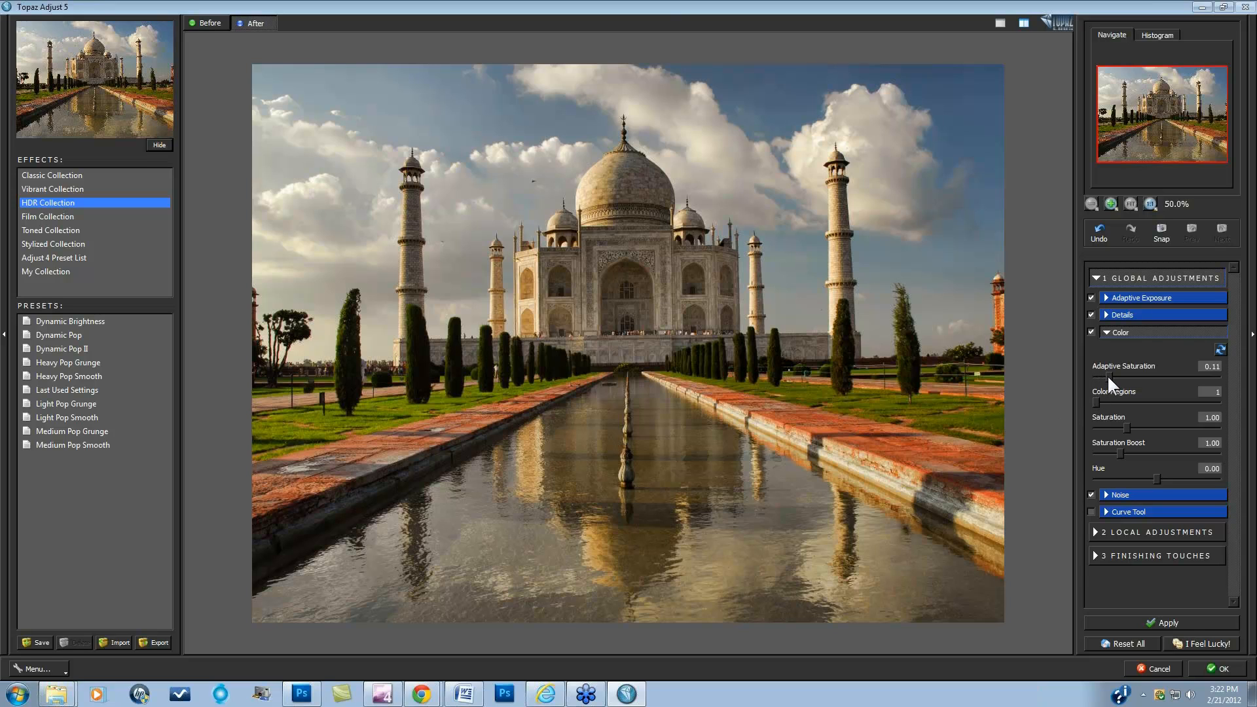
left_click_drag(1108, 374, 1105, 375)
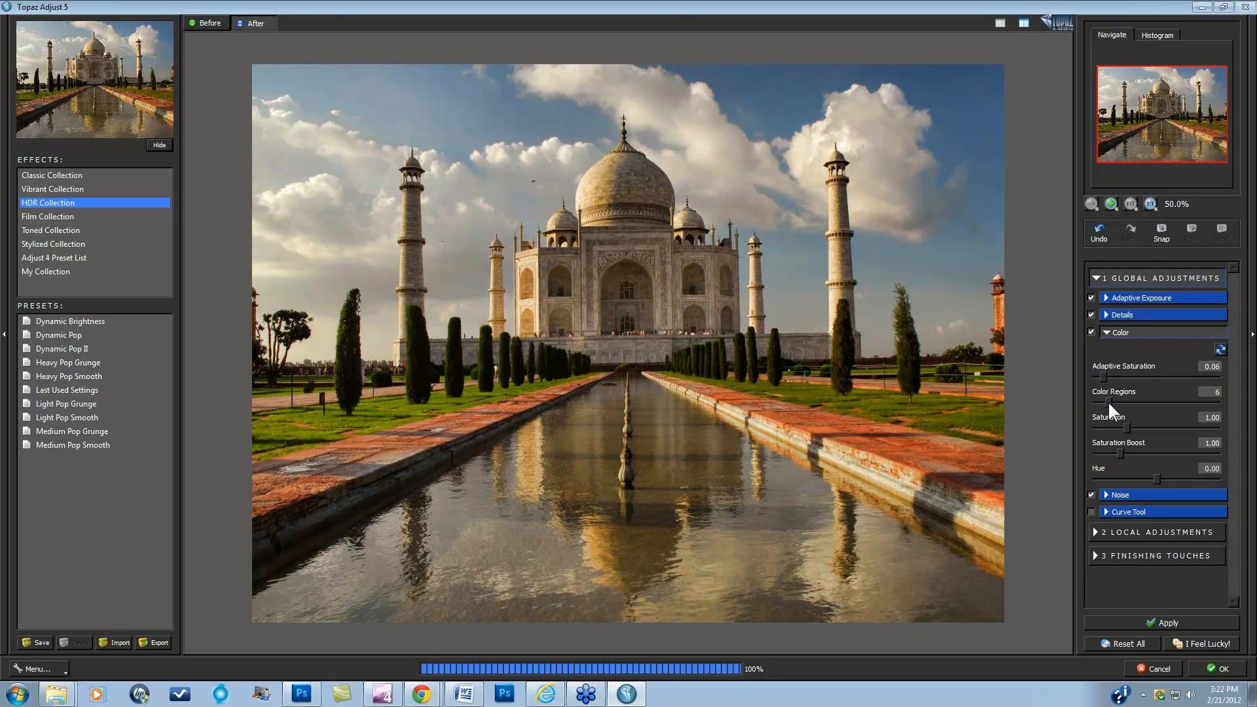
left_click(1111, 402)
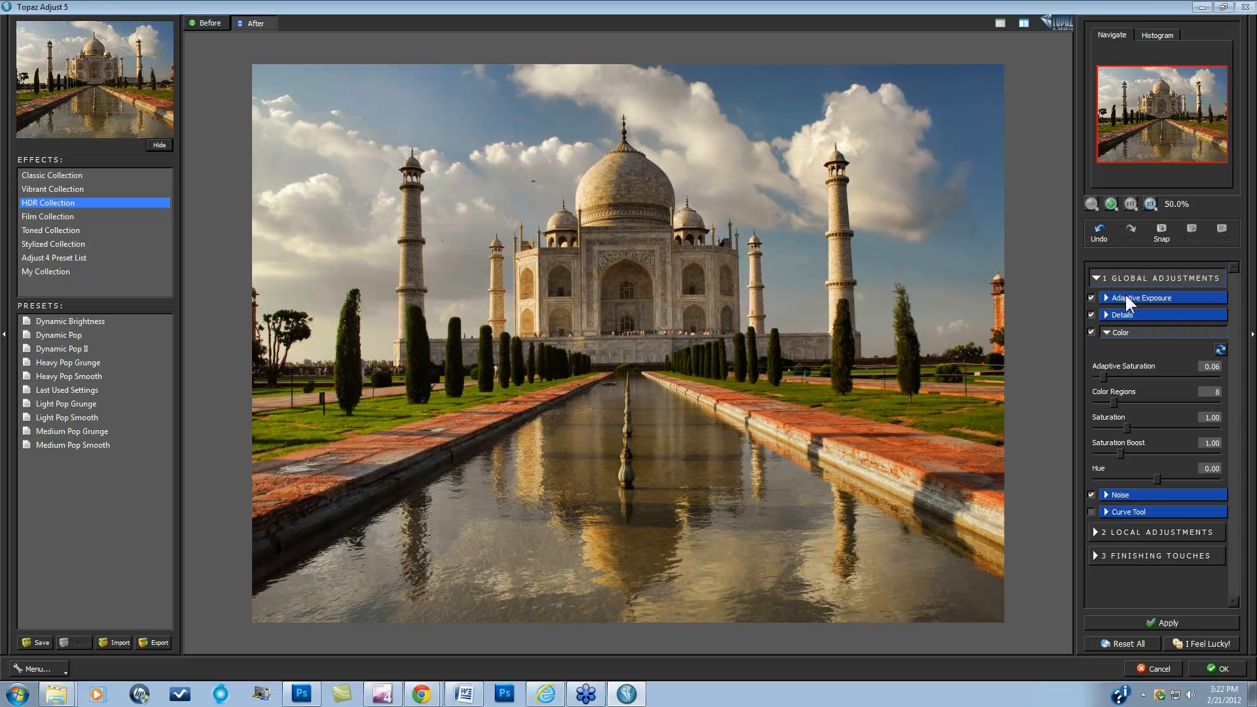
left_click(1100, 376)
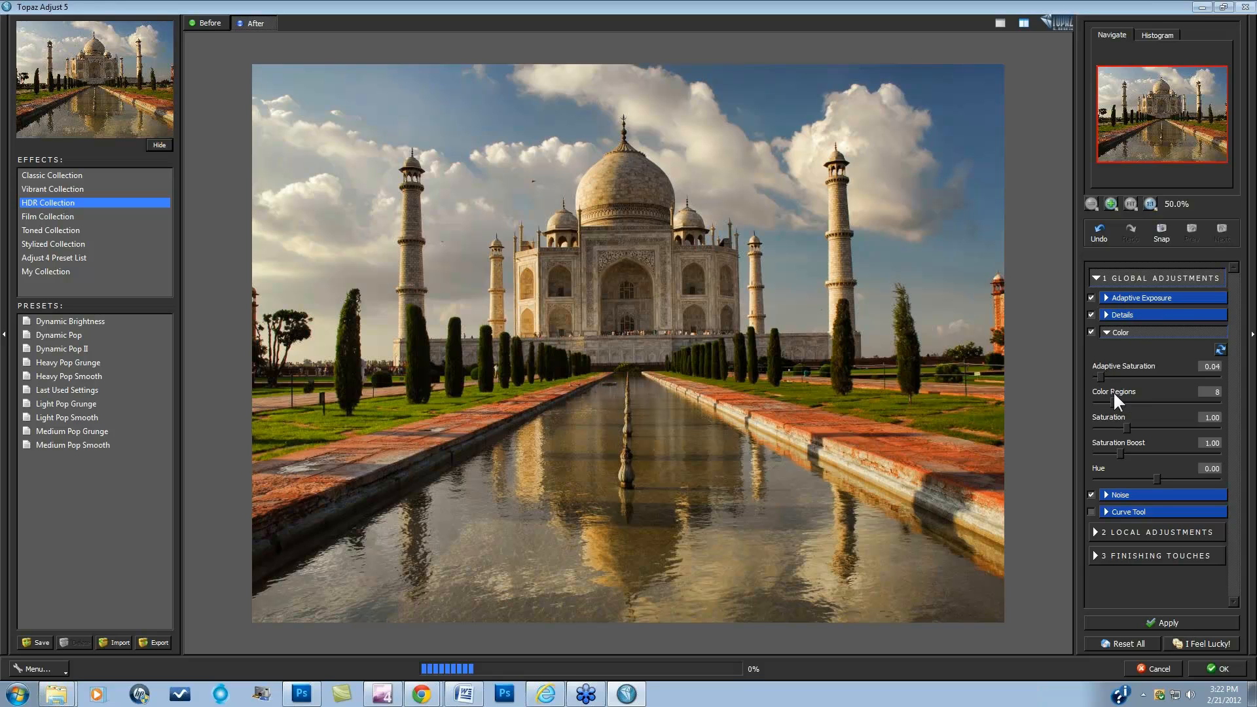
left_click(1127, 428)
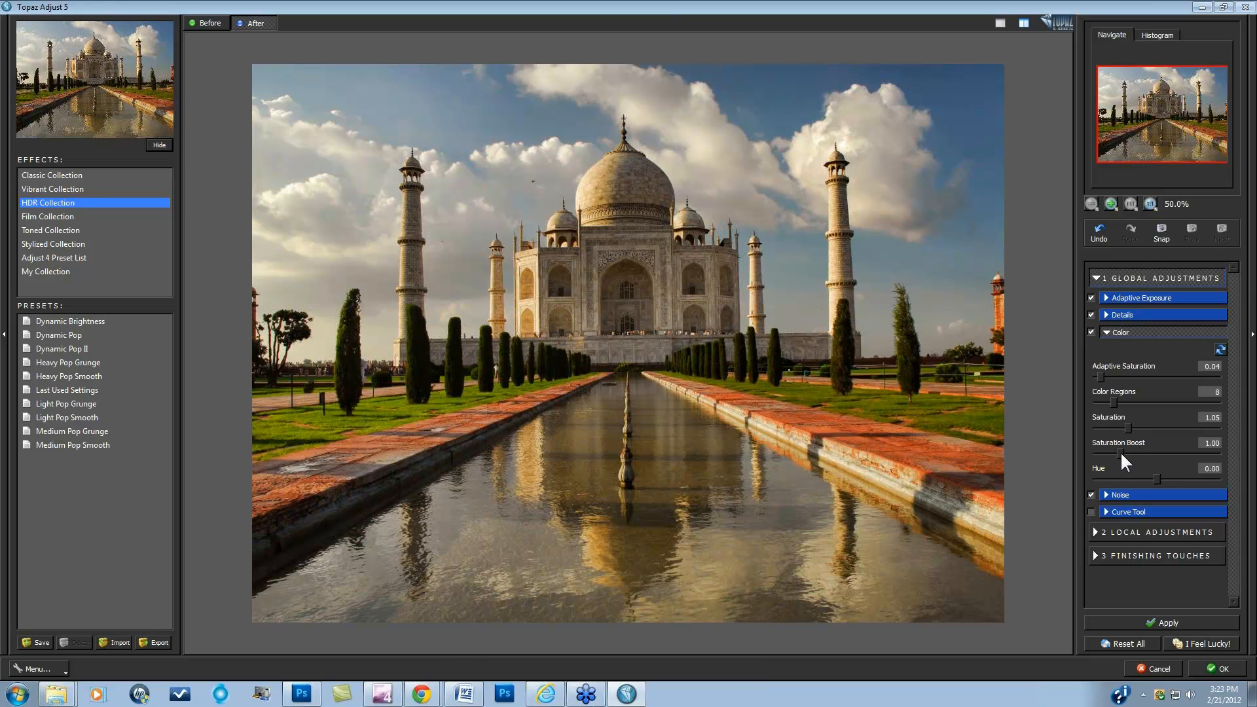
left_click(1120, 452)
left_click(663, 382)
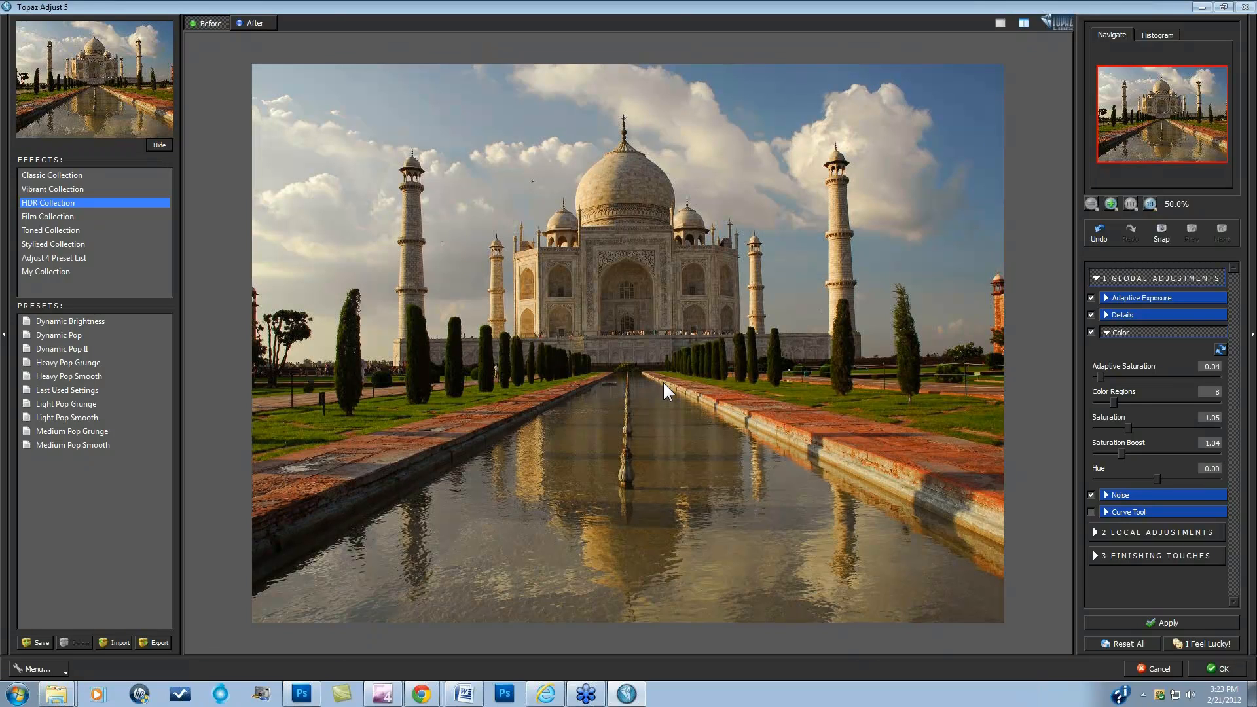
left_click(662, 382)
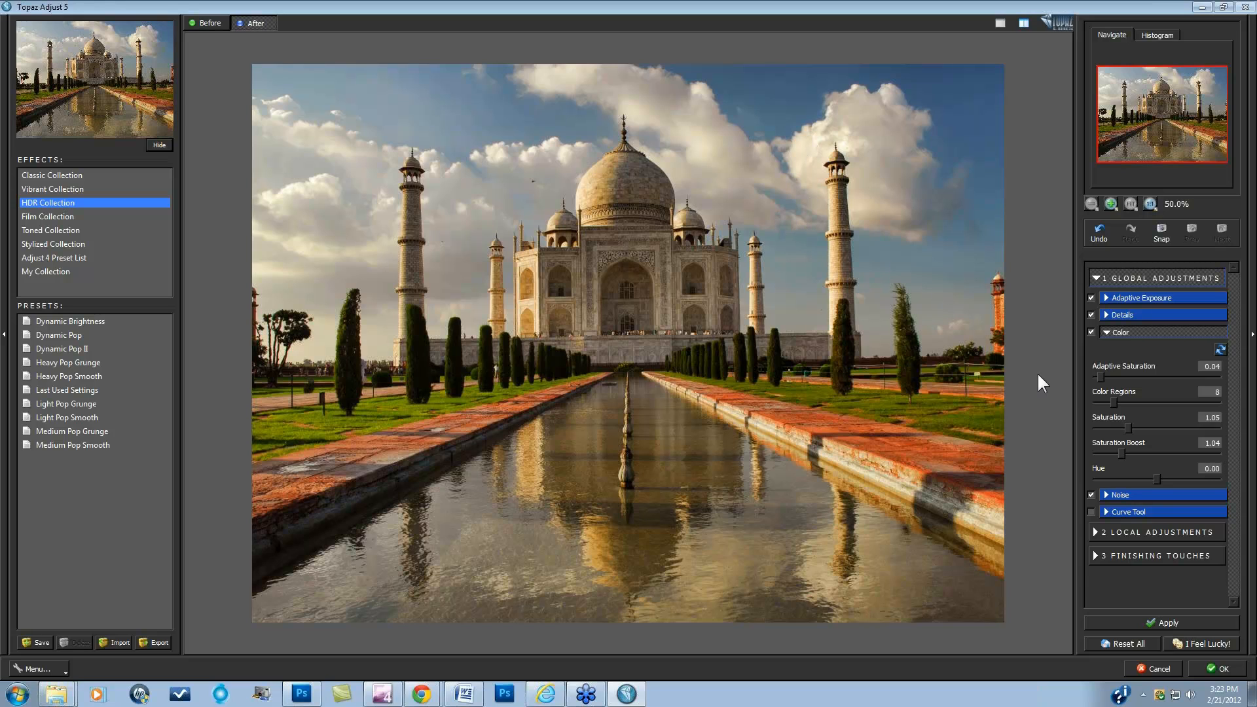
Step: Look through the Noise settings, the Finishing Touches and the Local Adjustments options
left_click(1108, 495)
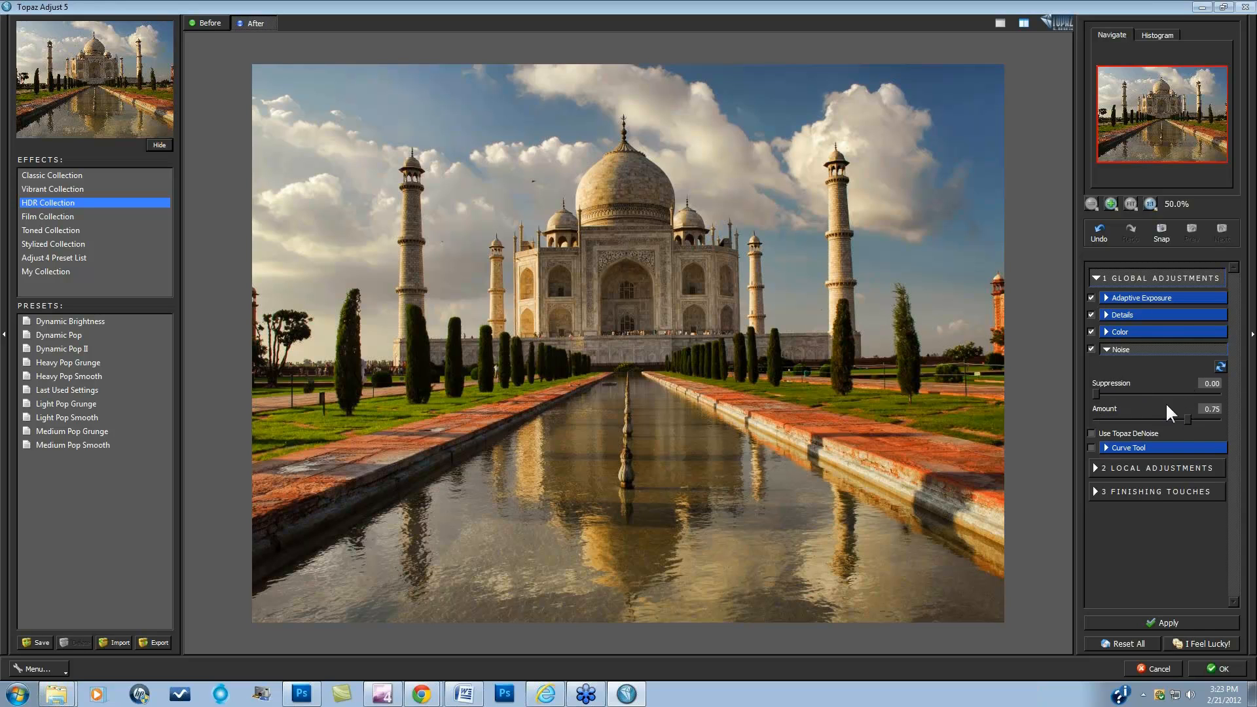
left_click(1097, 491)
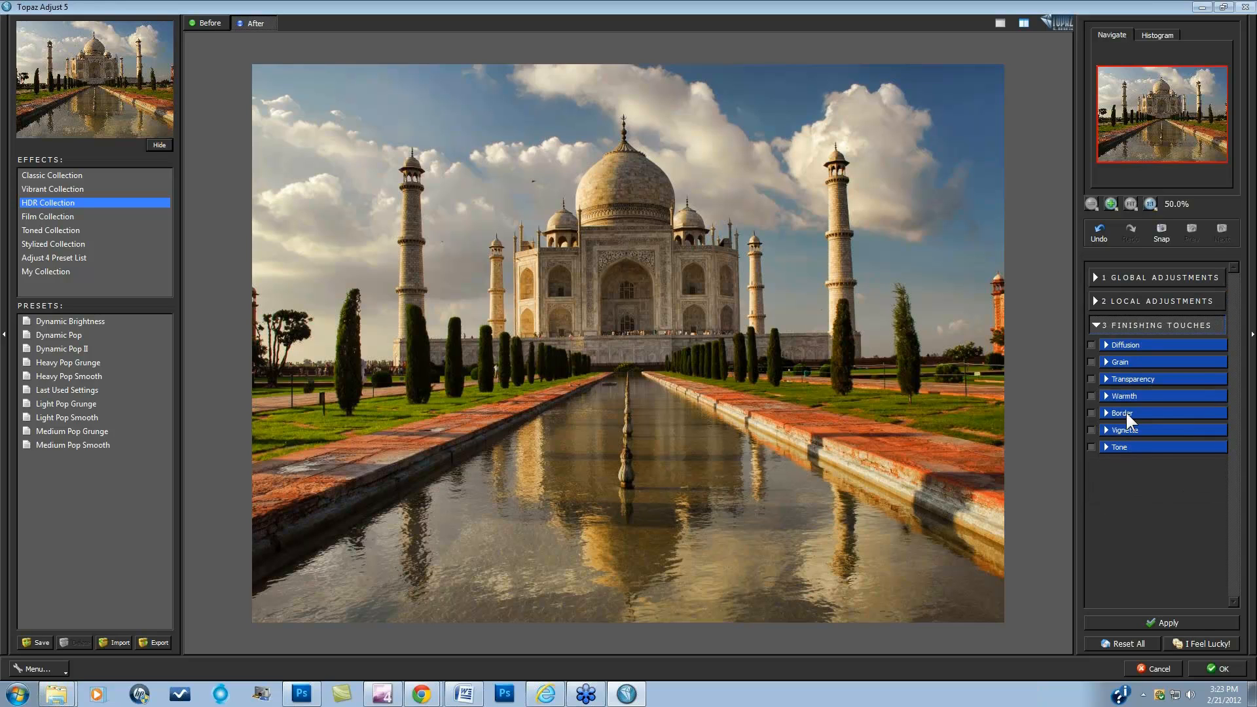
left_click(1095, 300)
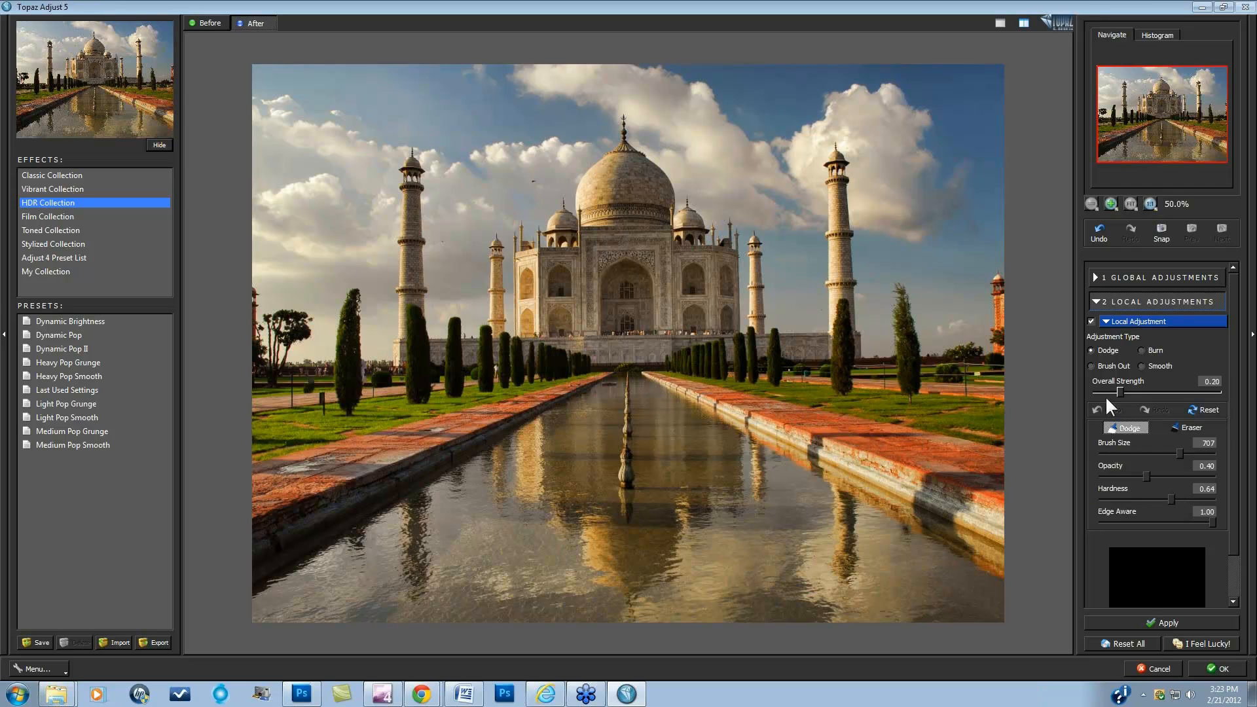
left_click(1101, 308)
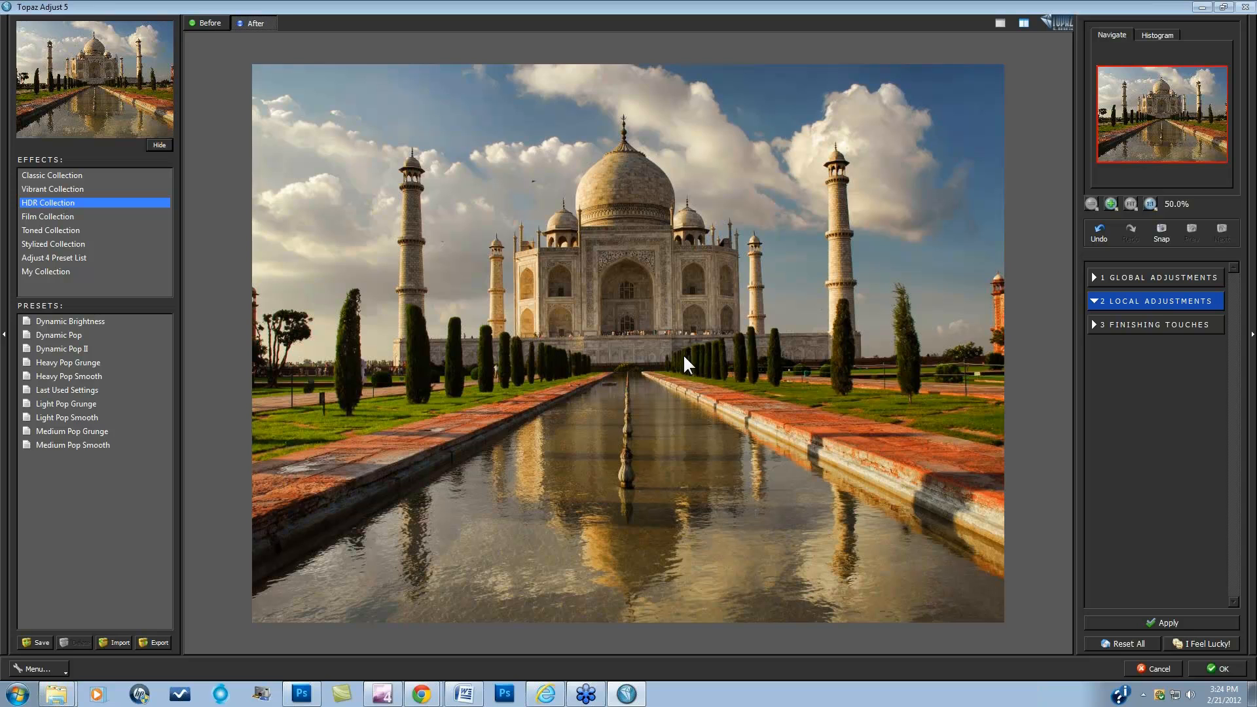
Step: Close Topaz Adjust 5 without applying the adjustments and return to Photoshop
left_click(646, 365)
left_click(1158, 669)
key("Return")
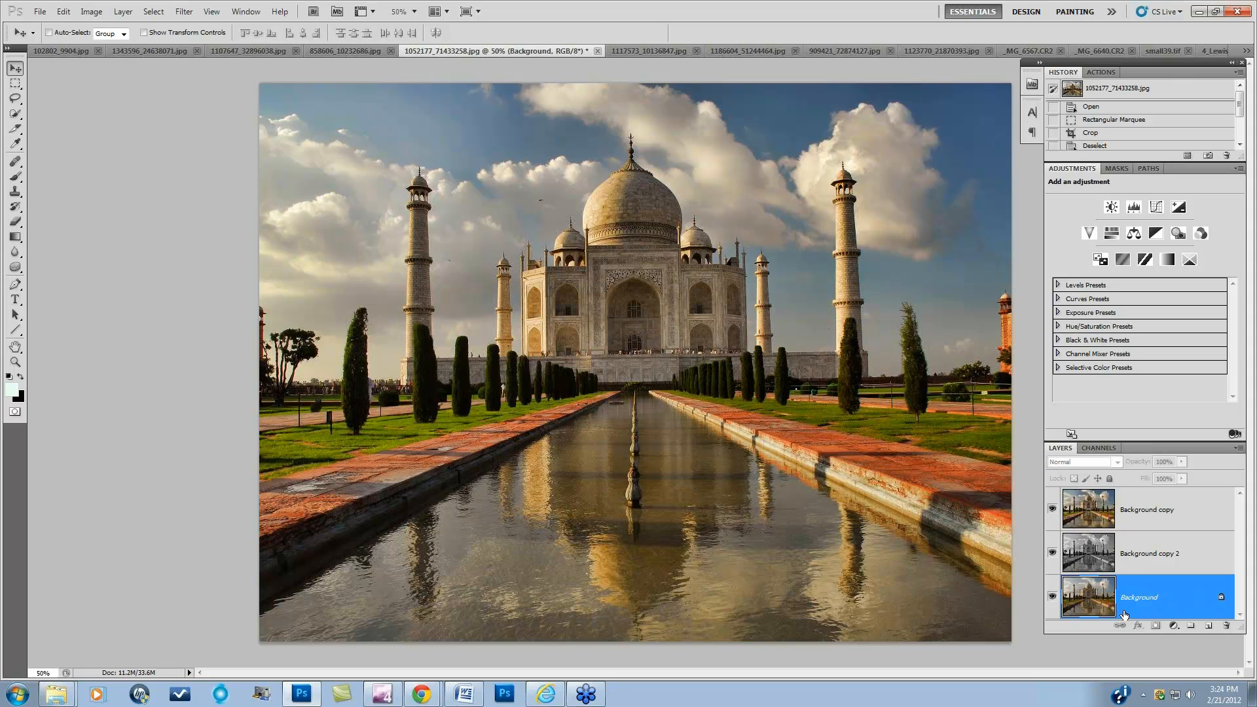
Step: Hide the Background copy layer and toggle the visibility of Background copy 2 off and on again
left_click(1052, 509)
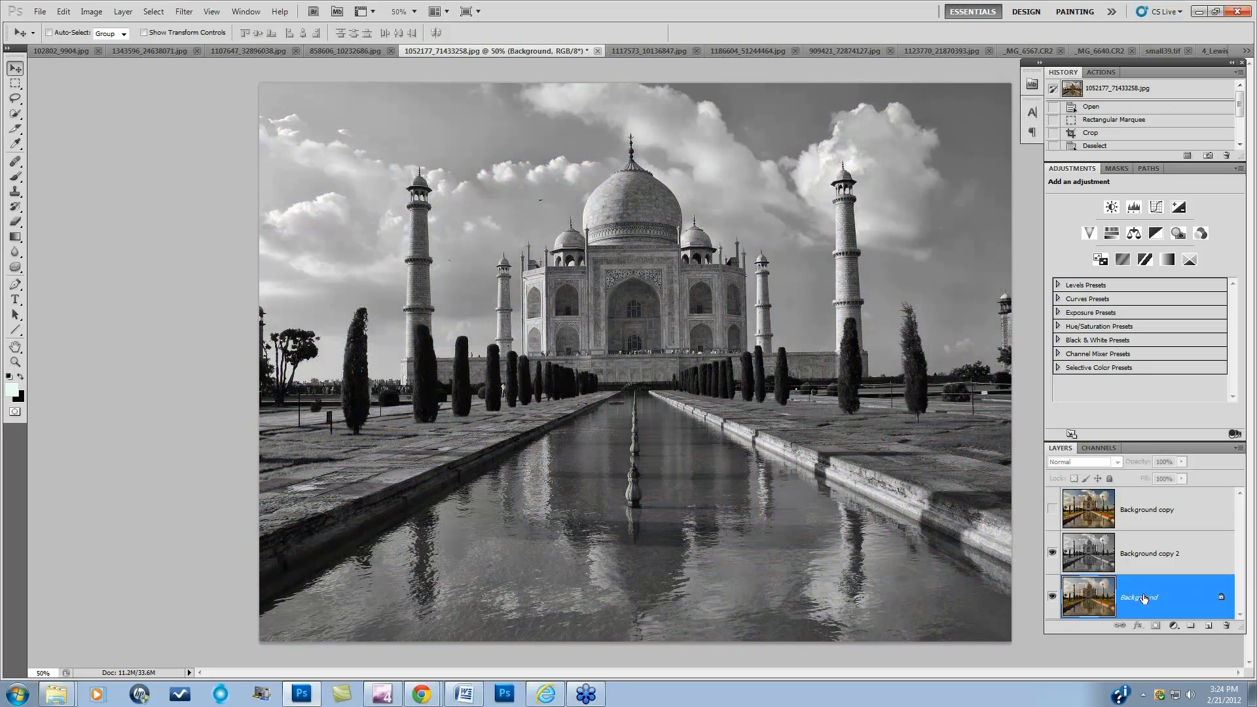
left_click(1053, 554)
left_click(1052, 553)
Step: Open the Background layer of the Taj Mahal image in Topaz BW Effects and reset all of the filter's settings
left_click(184, 11)
mouse_move(199, 298)
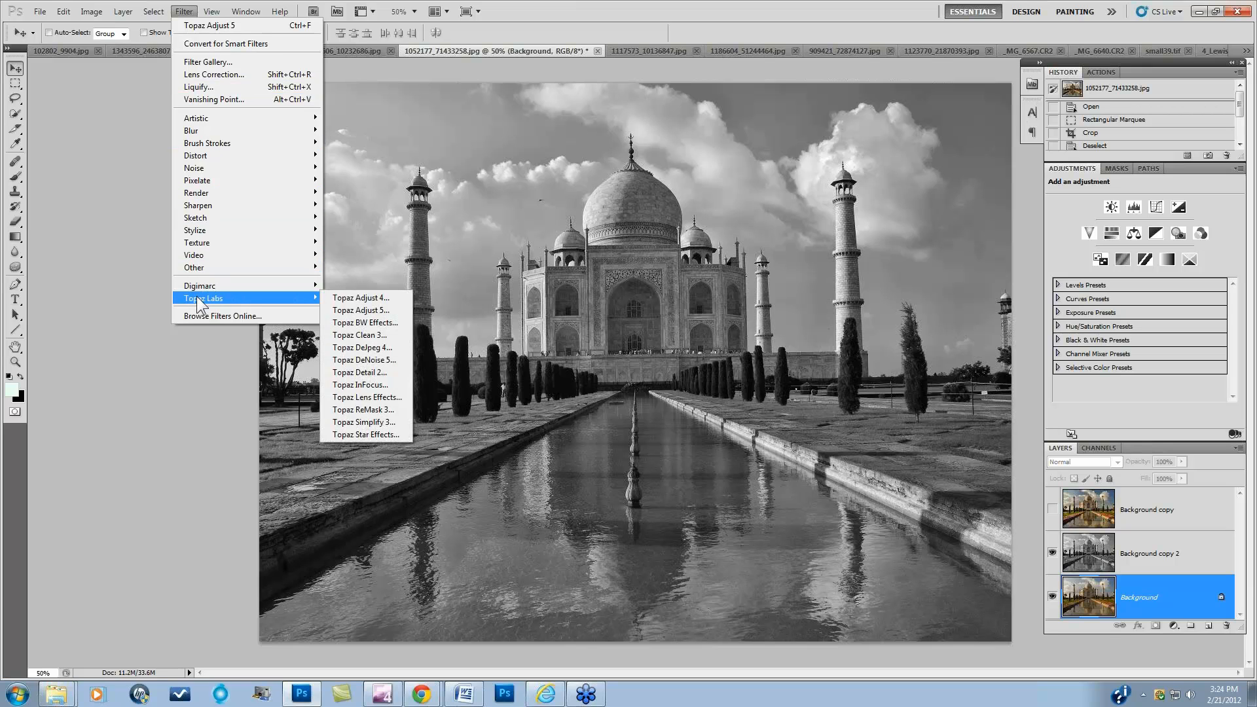
left_click(357, 323)
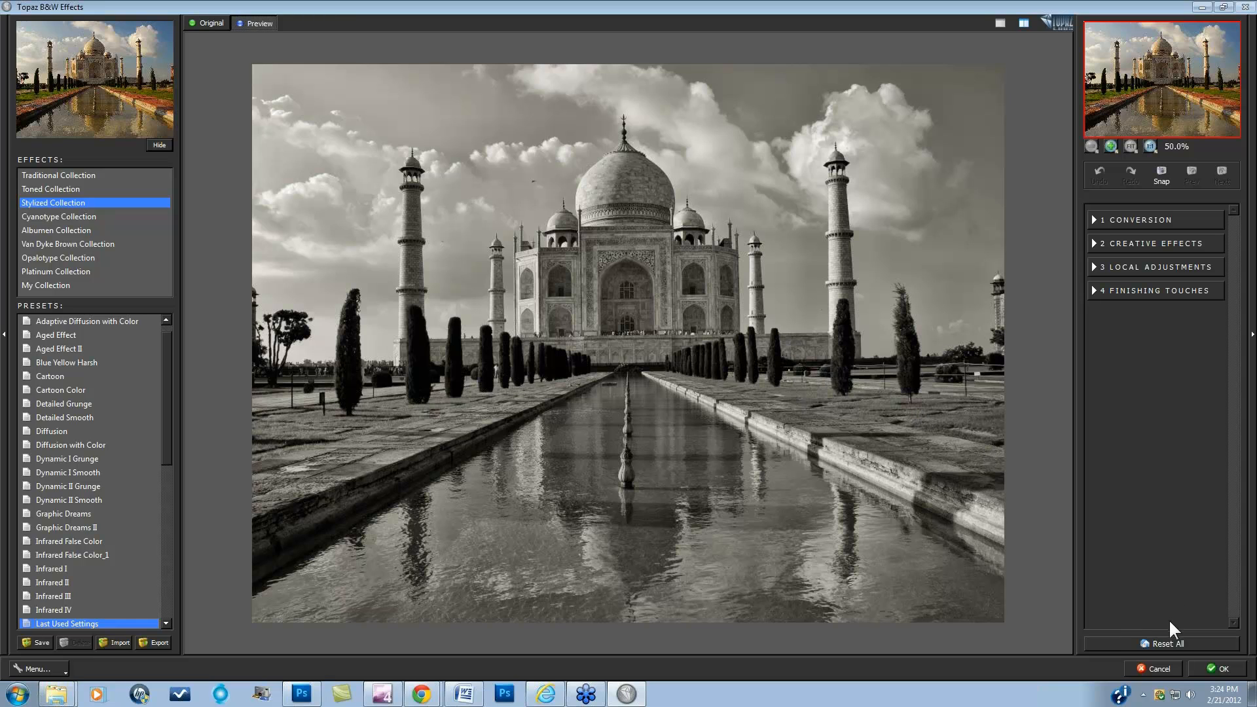
left_click(1168, 642)
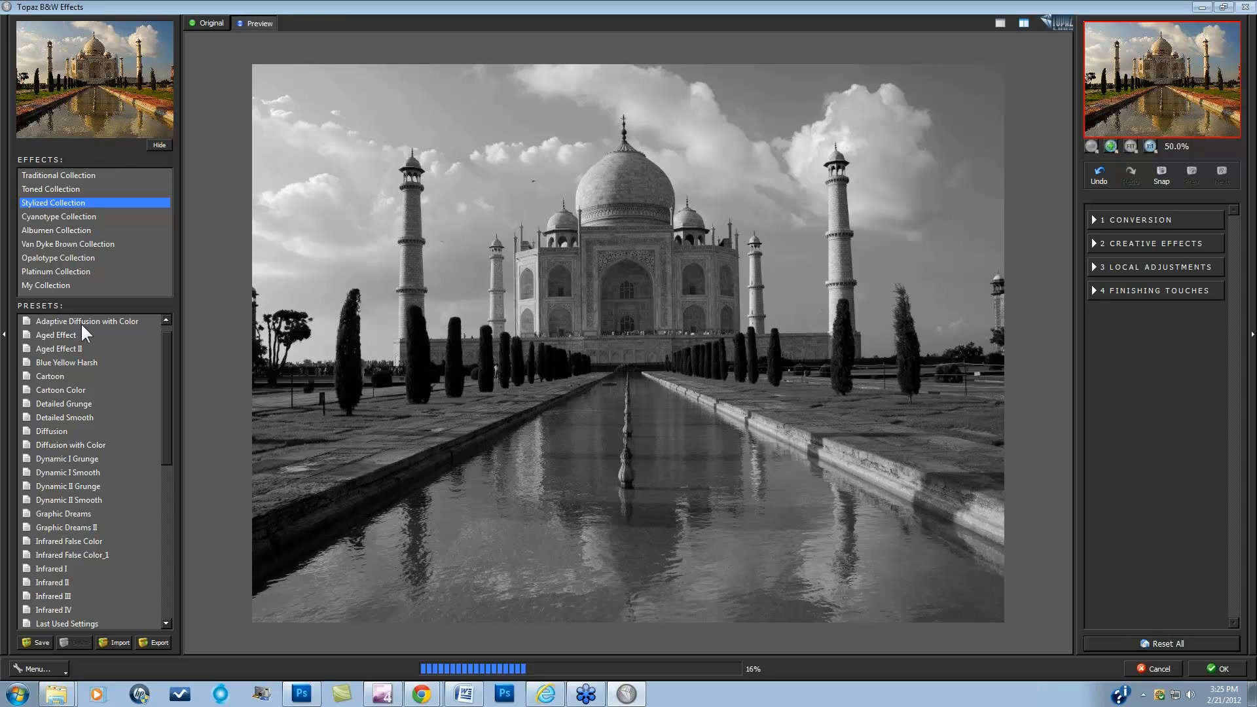
Step: Try the Dynamic I Grunge, Dynamic I Smooth, Dynamic II Grunge and Dynamic II Smooth presets one after another, and reset all settings
left_click(79, 460)
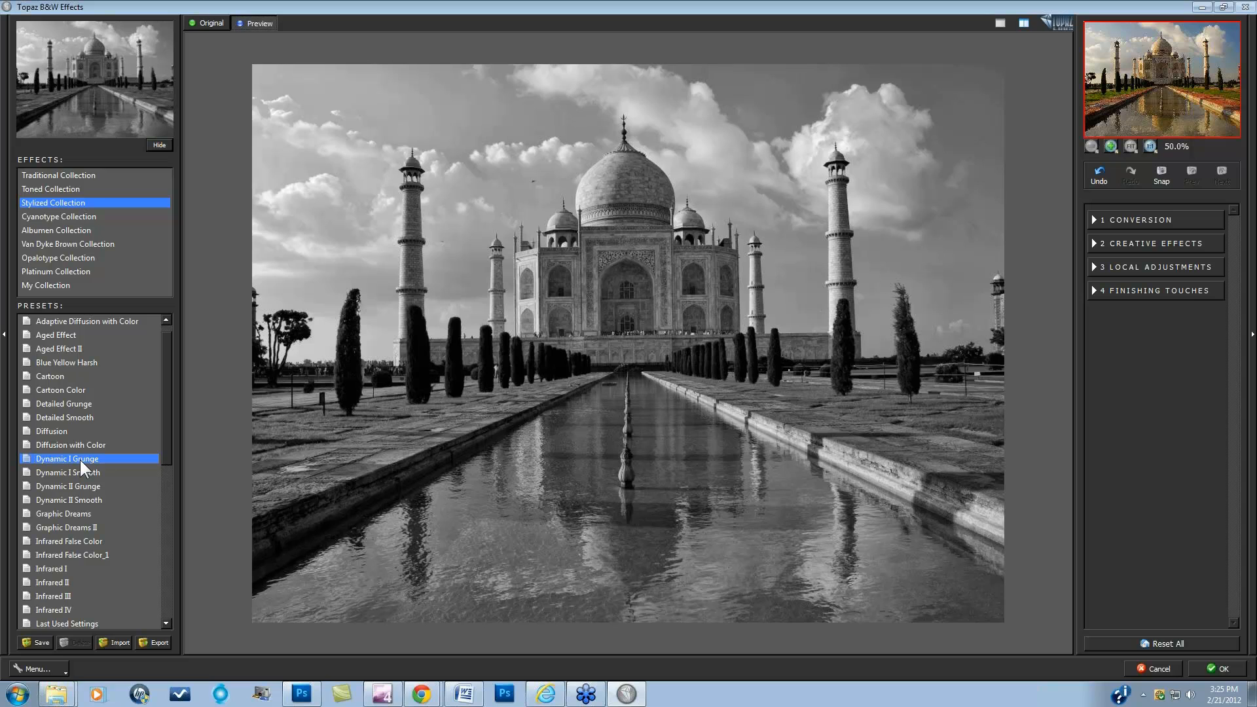
left_click(82, 469)
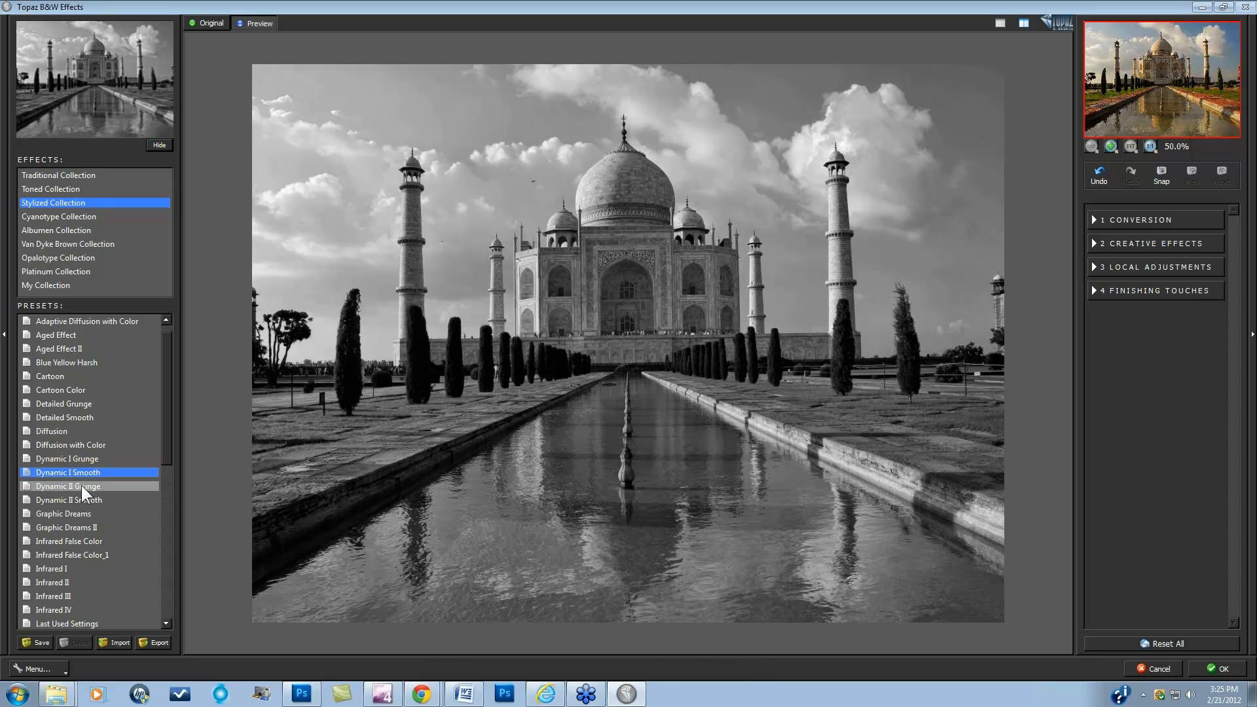
left_click(81, 486)
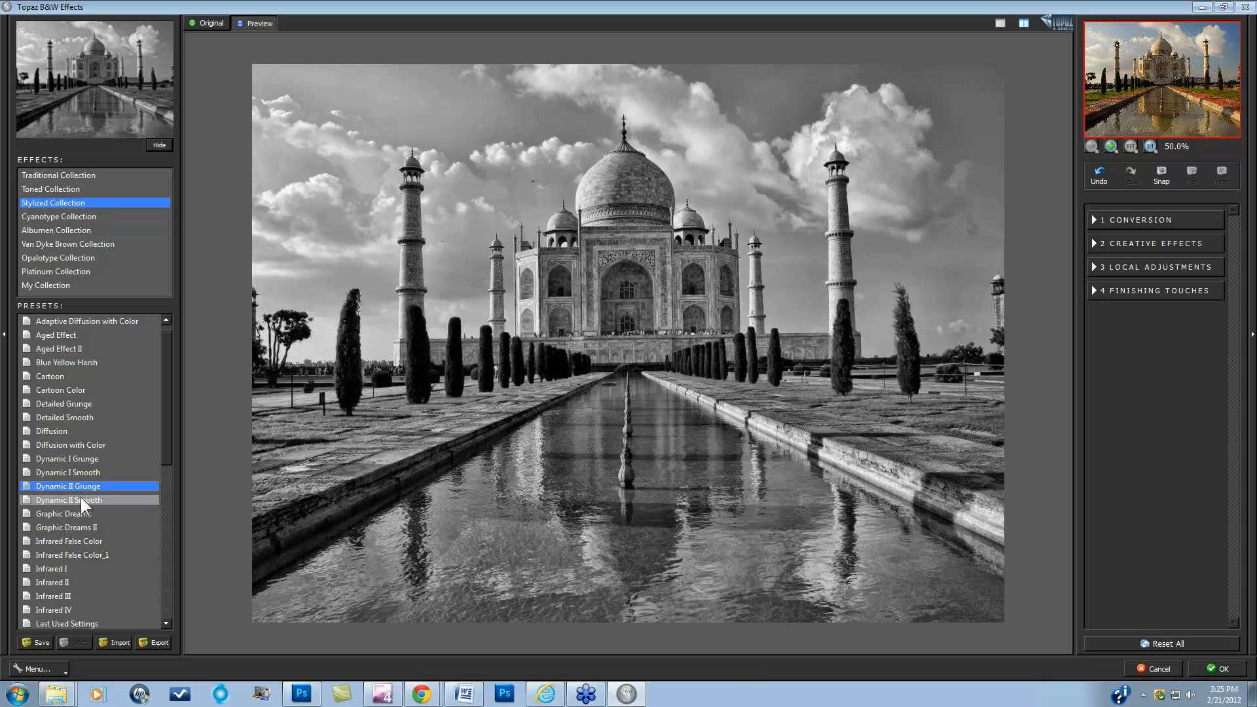
left_click(80, 497)
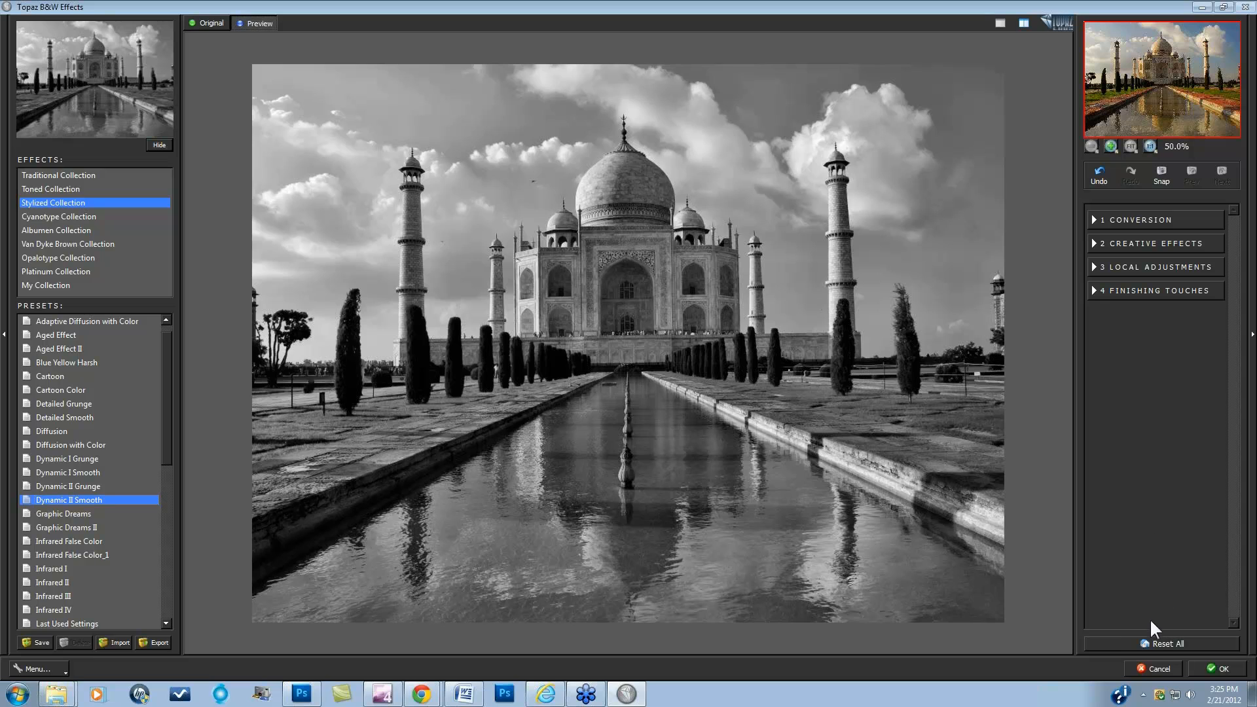
left_click(1158, 639)
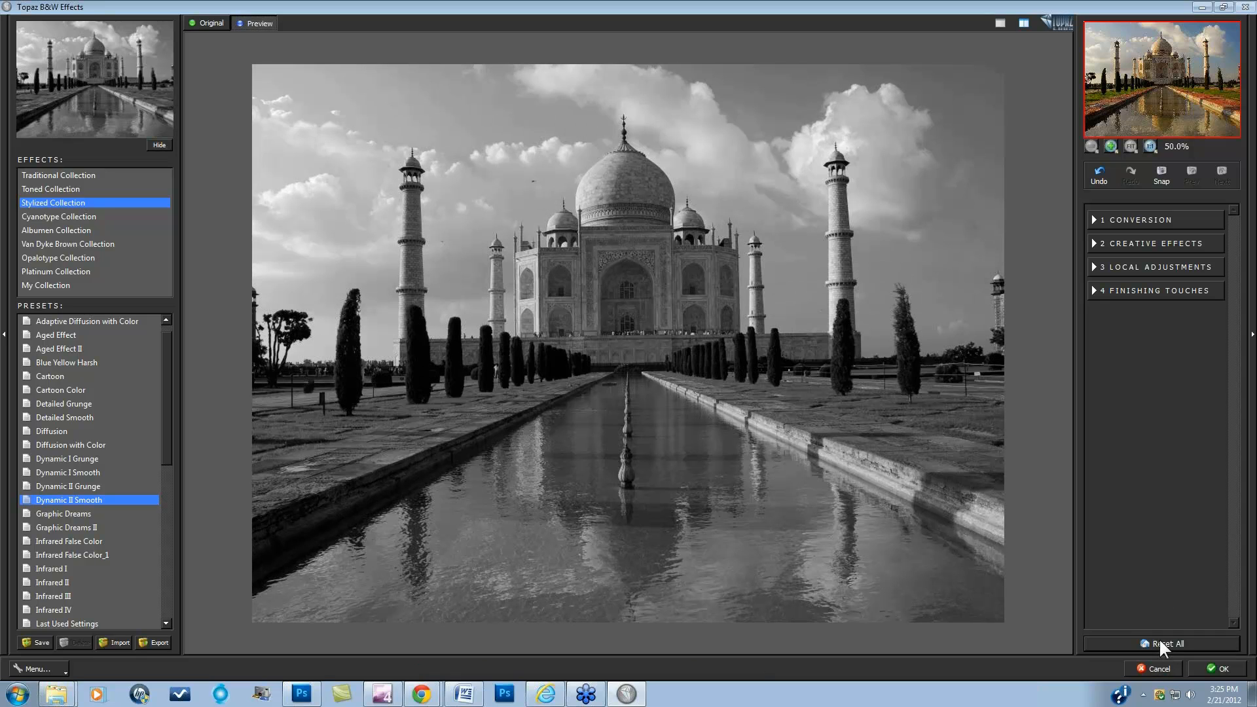
Step: Look through the Basic Exposure and Adaptive Exposure settings of the Conversion section
left_click(1095, 219)
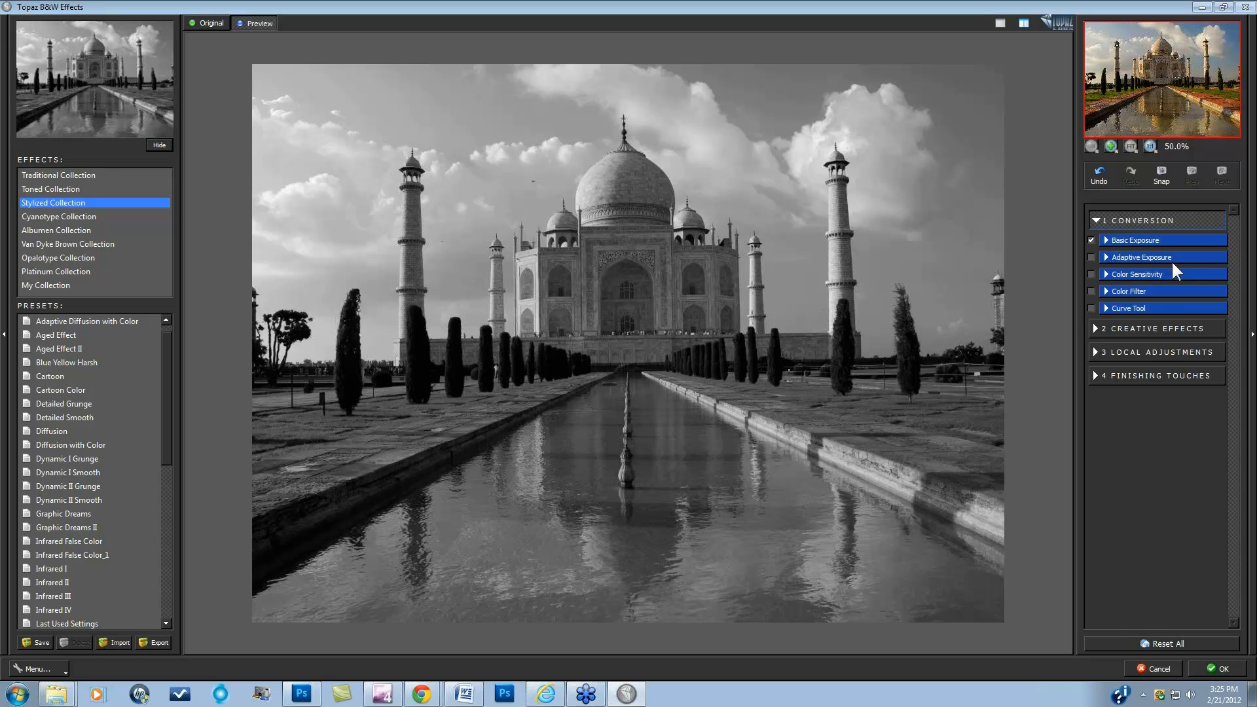
left_click(1106, 258)
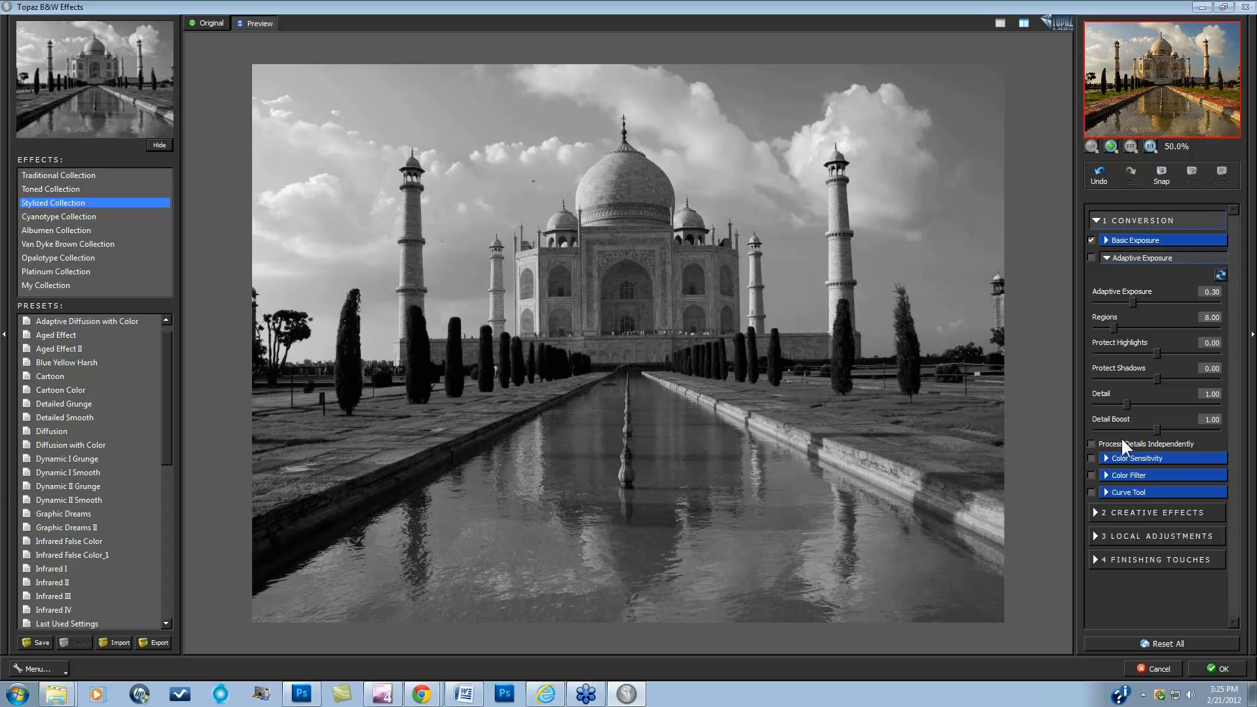
left_click(1118, 257)
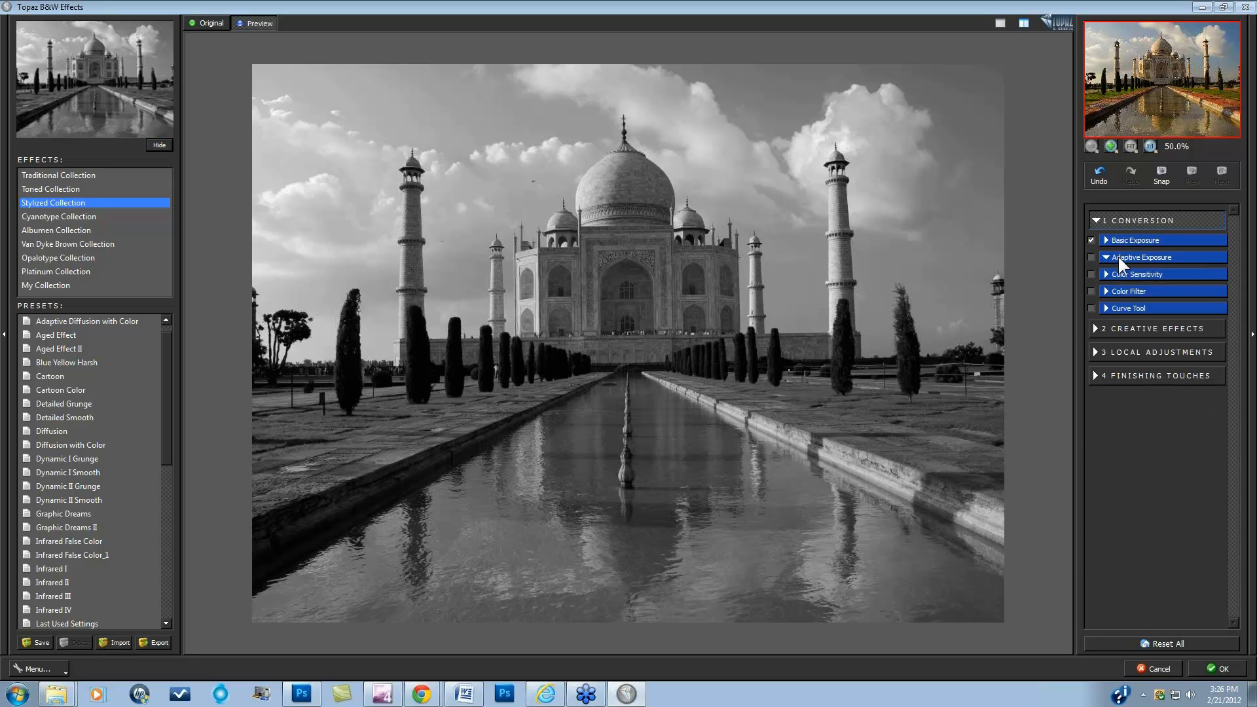
left_click(1118, 256)
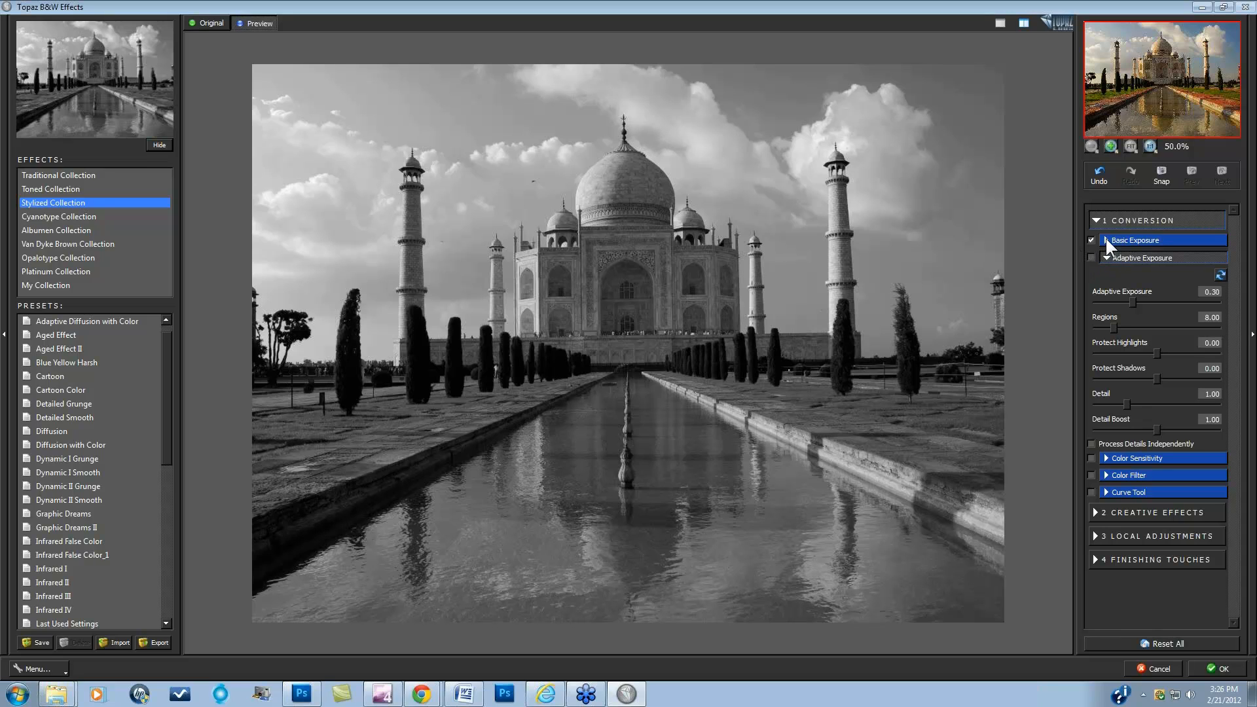
left_click(1106, 240)
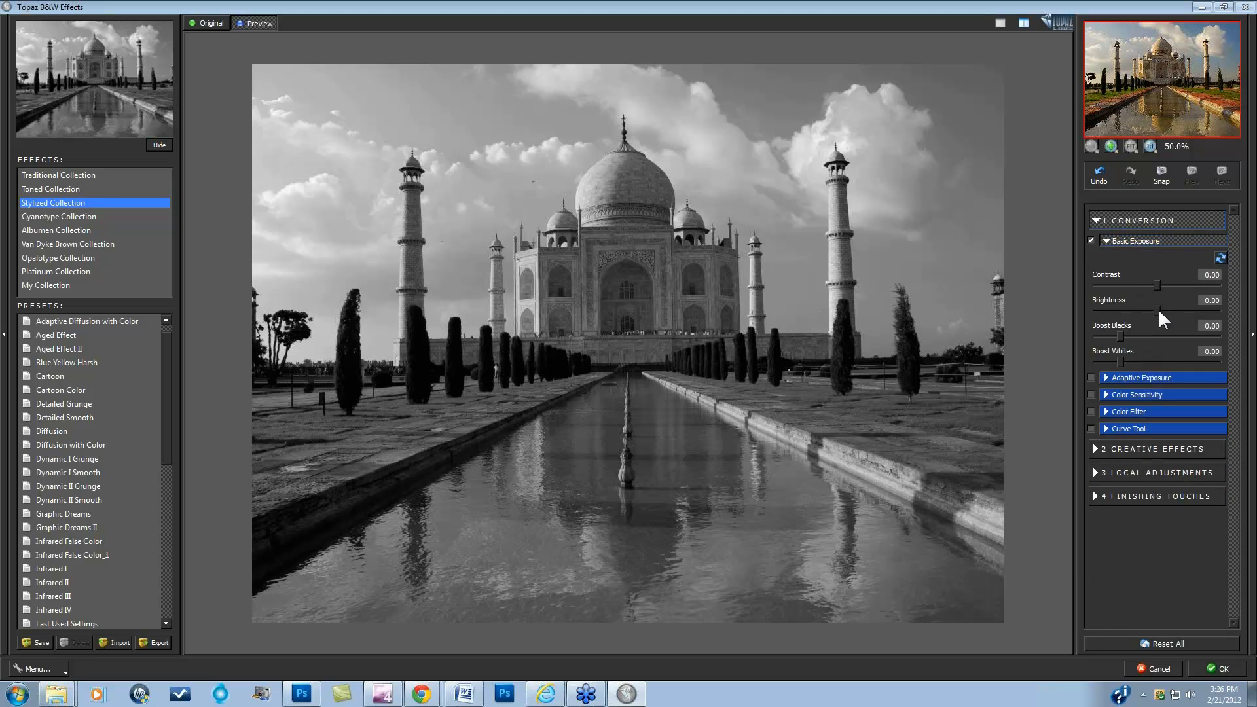
left_click(1106, 377)
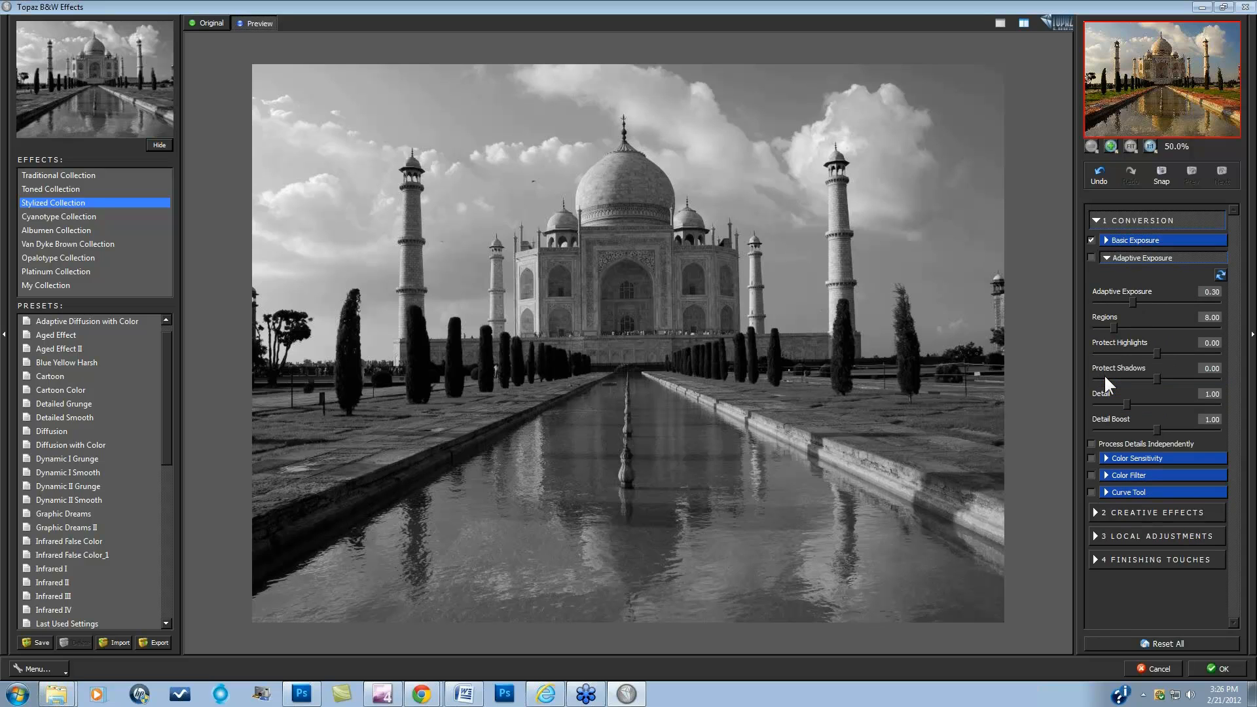
Step: Enable Adaptive Exposure, switching it off and on to compare the preview with and without it
left_click(1091, 258)
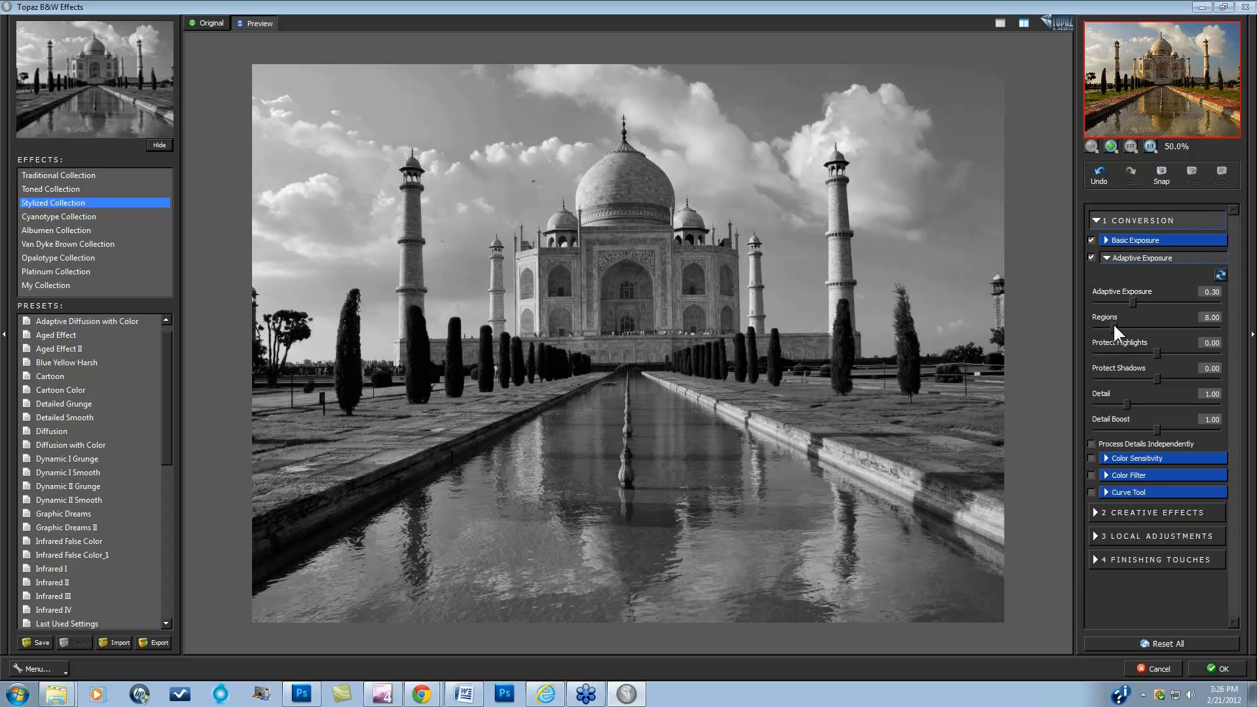
left_click(1090, 257)
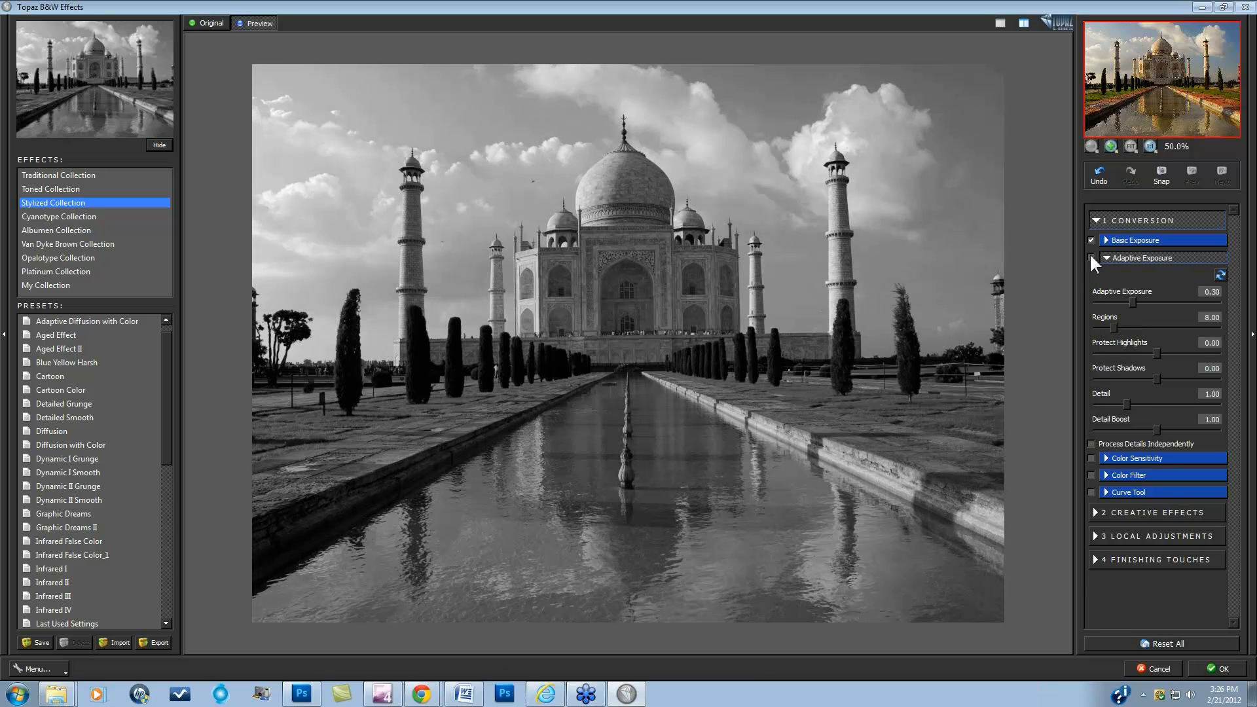
left_click(1089, 255)
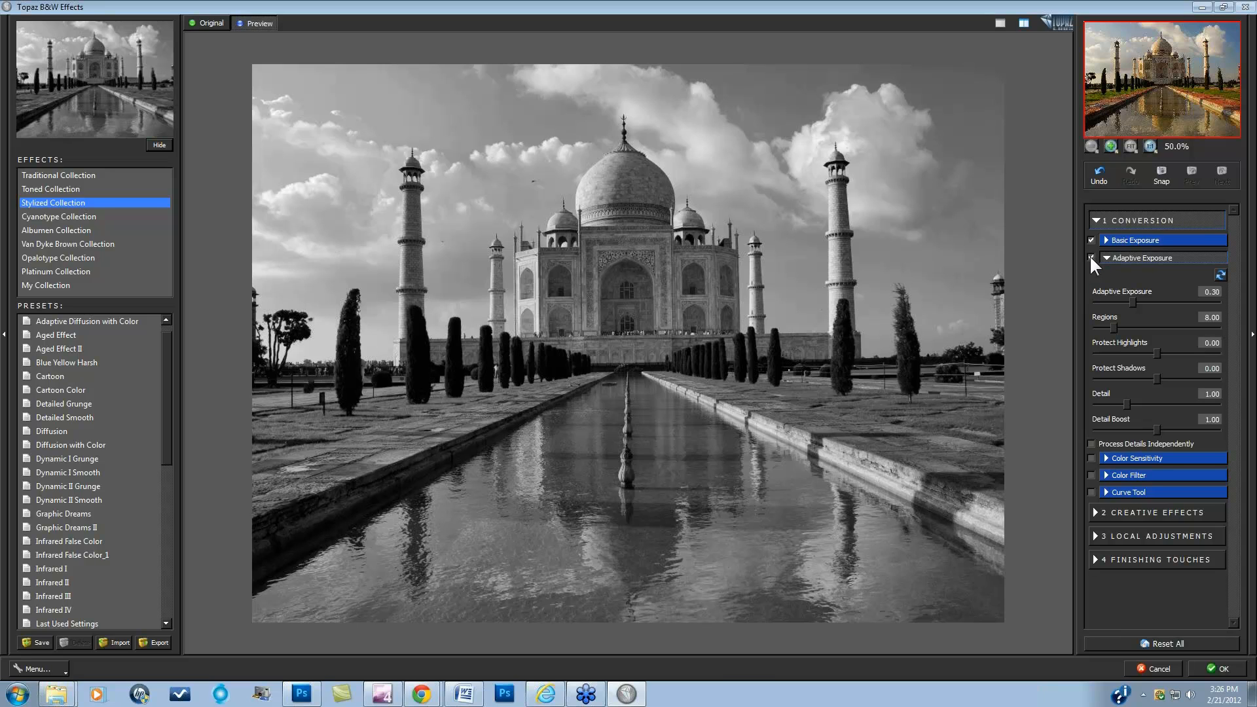
left_click(1090, 256)
left_click(1089, 255)
Step: Set Adaptive Exposure to 0.41 and Regions to 17.07, and compare the preview with the adjustment off and on
left_click(1132, 303)
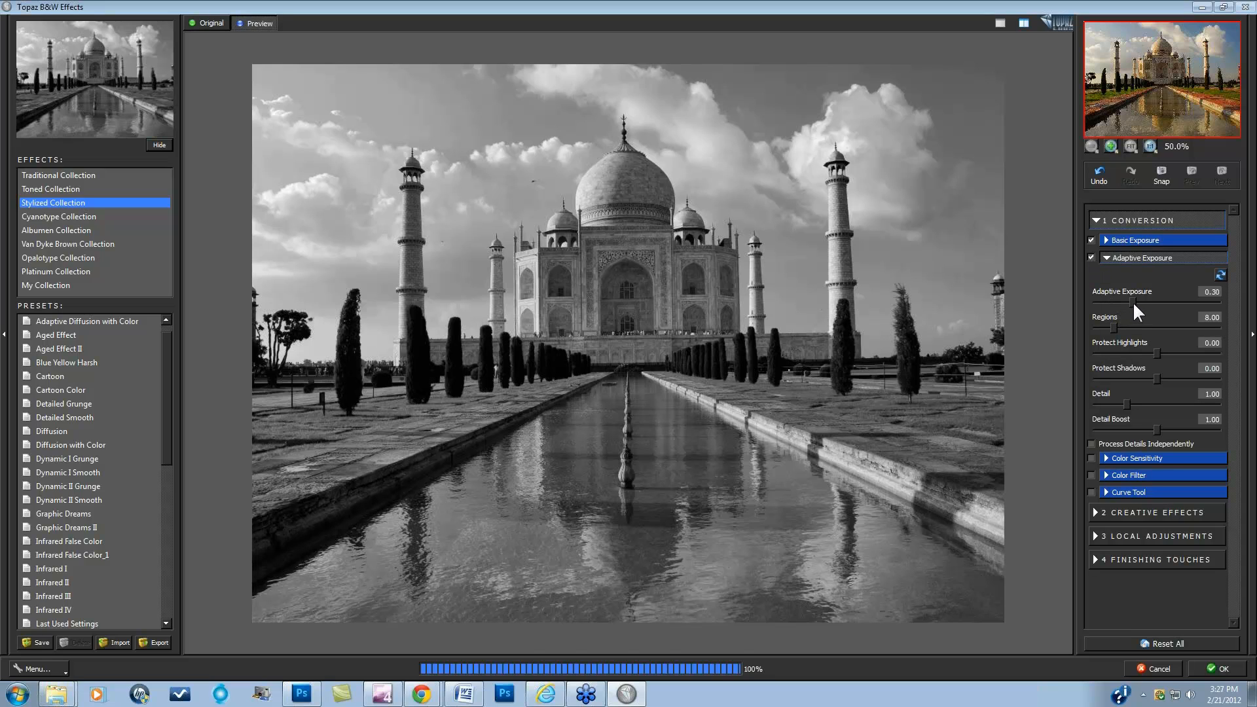
left_click_drag(1138, 301, 1144, 301)
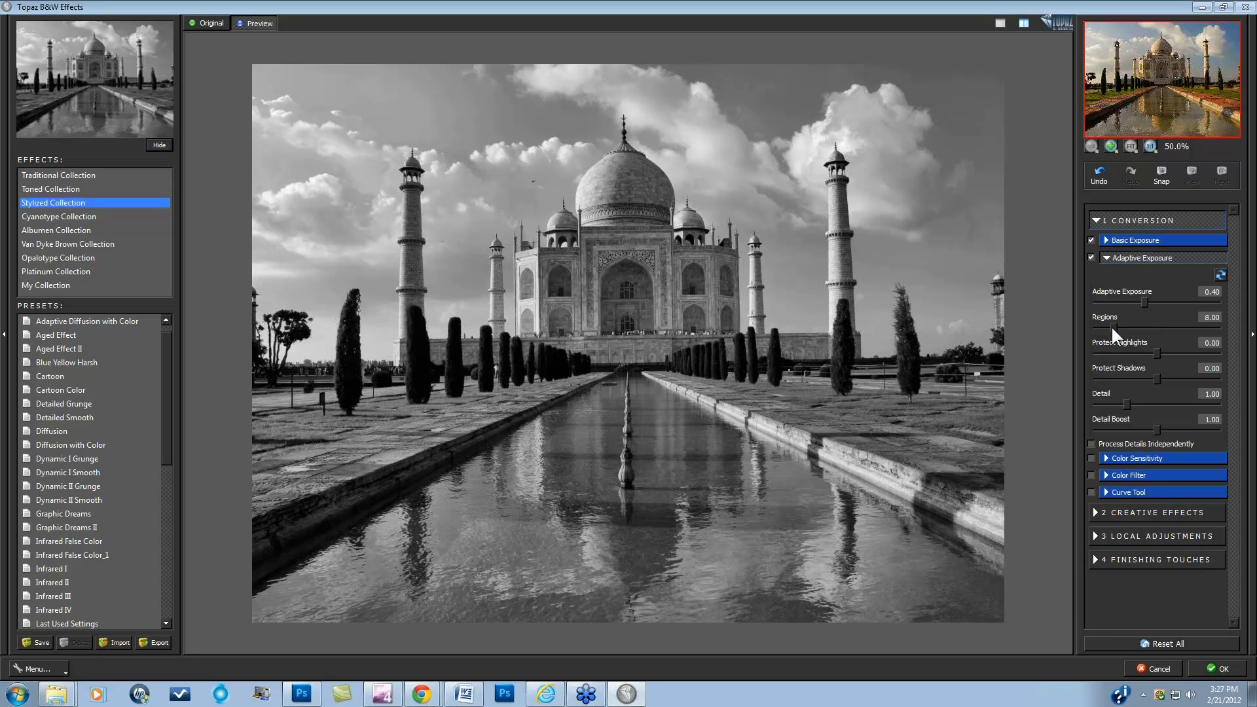
left_click_drag(1110, 325, 1135, 328)
left_click(1149, 302)
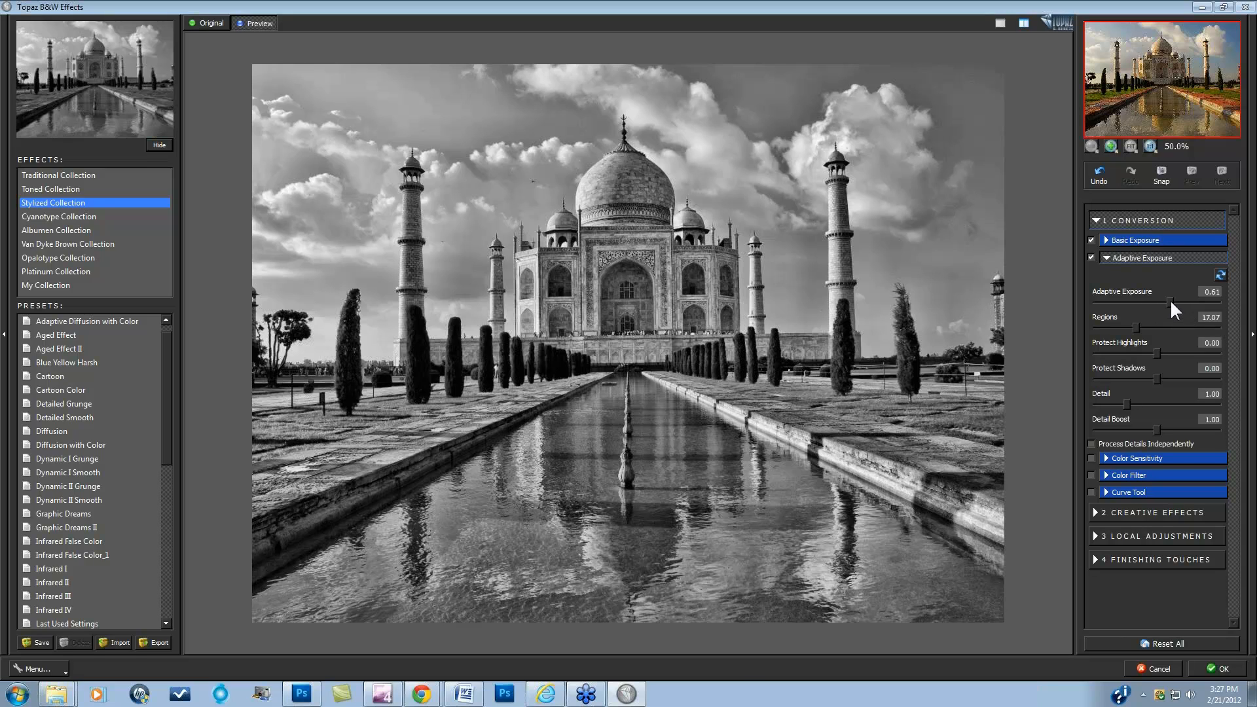
mouse_move(1169, 299)
left_mouse_down()
mouse_move(1134, 300)
mouse_move(1144, 300)
left_mouse_up()
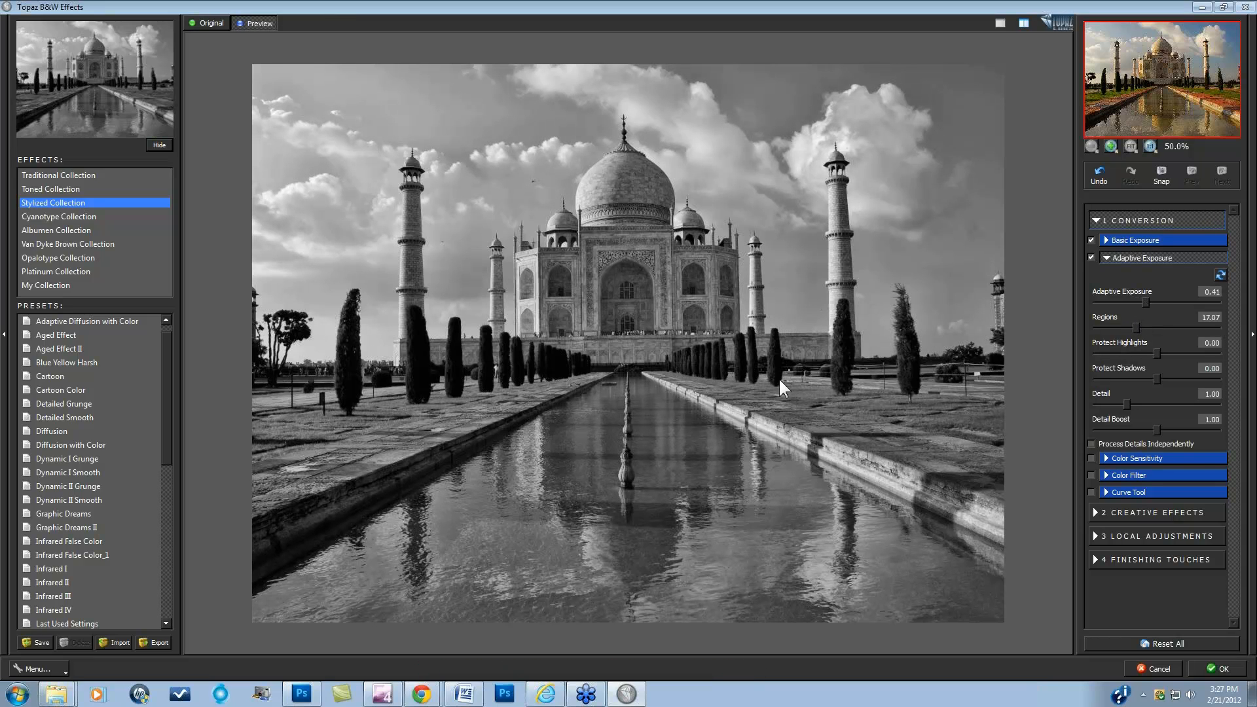
left_click(1090, 256)
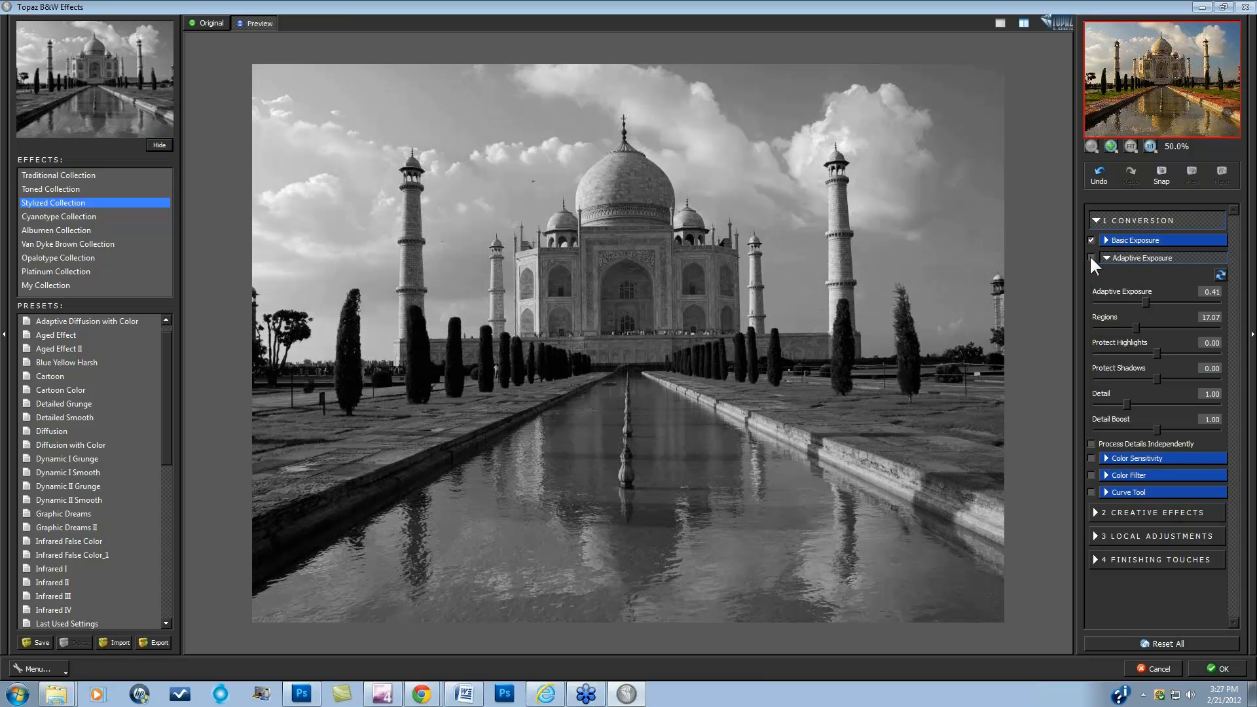
left_click(1090, 256)
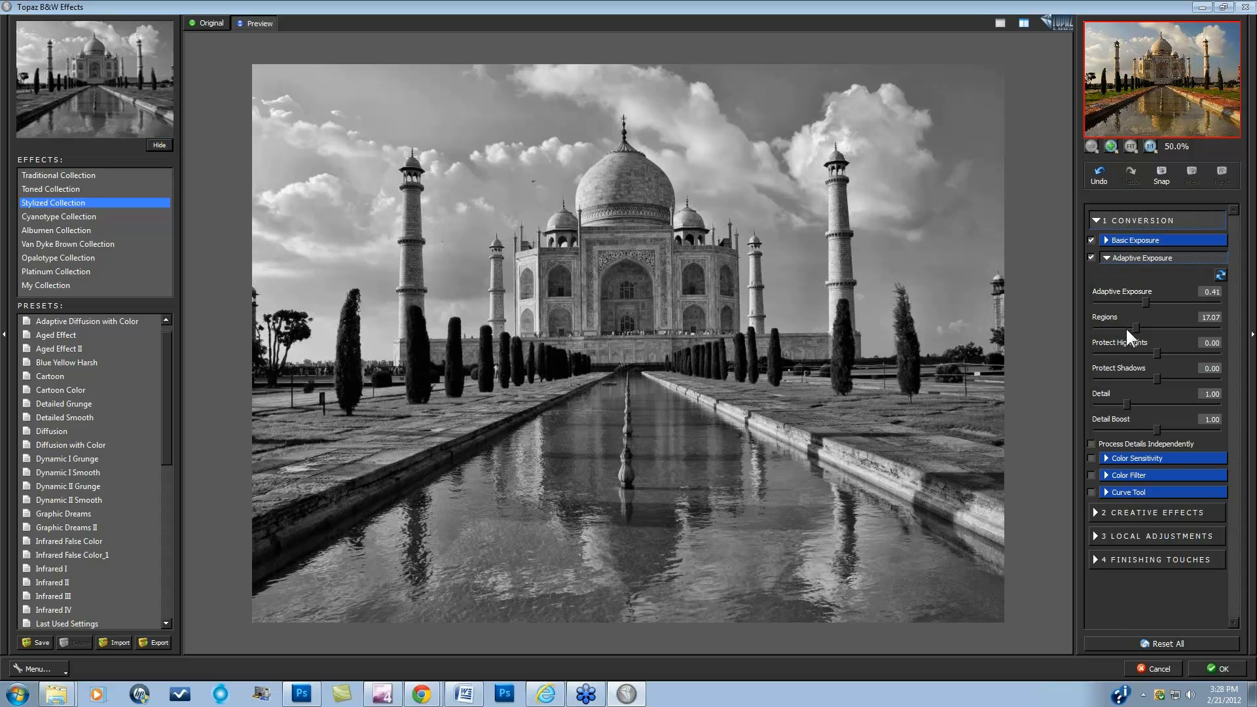
Step: Raise Regions to 22.34 and briefly switch Process Details Independently on and off to compare the result
left_click_drag(1134, 326, 1148, 325)
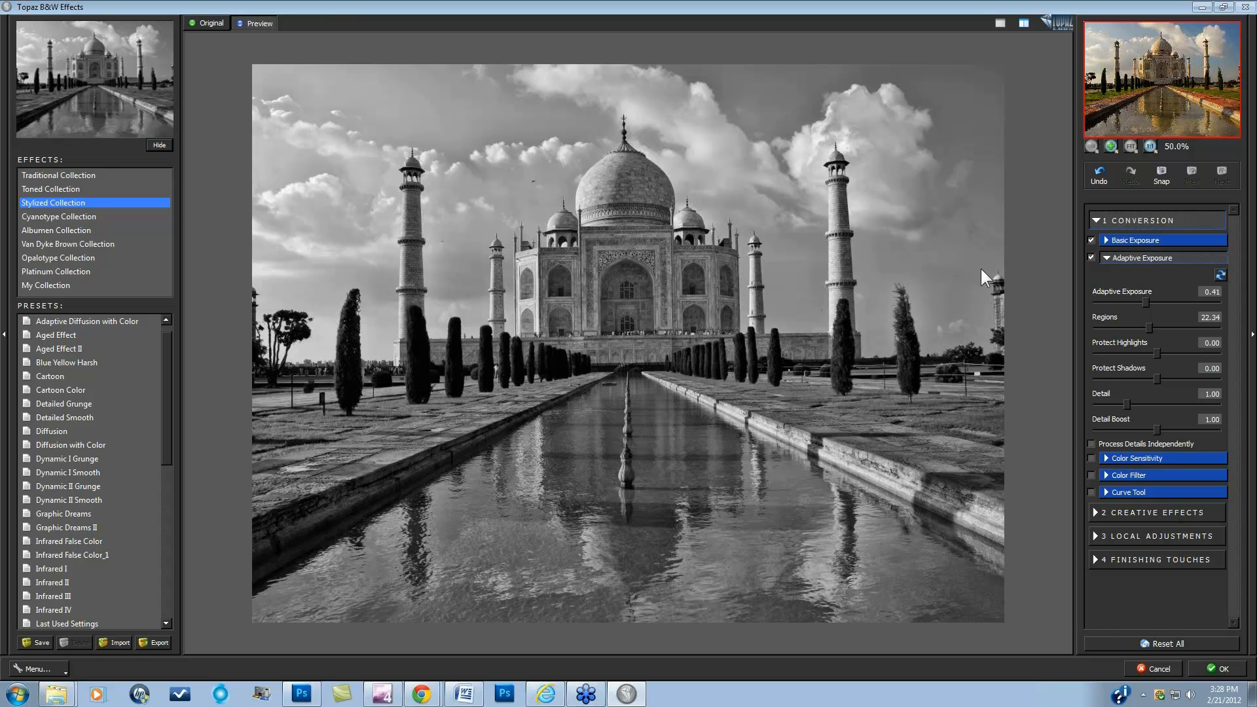
left_click(1090, 443)
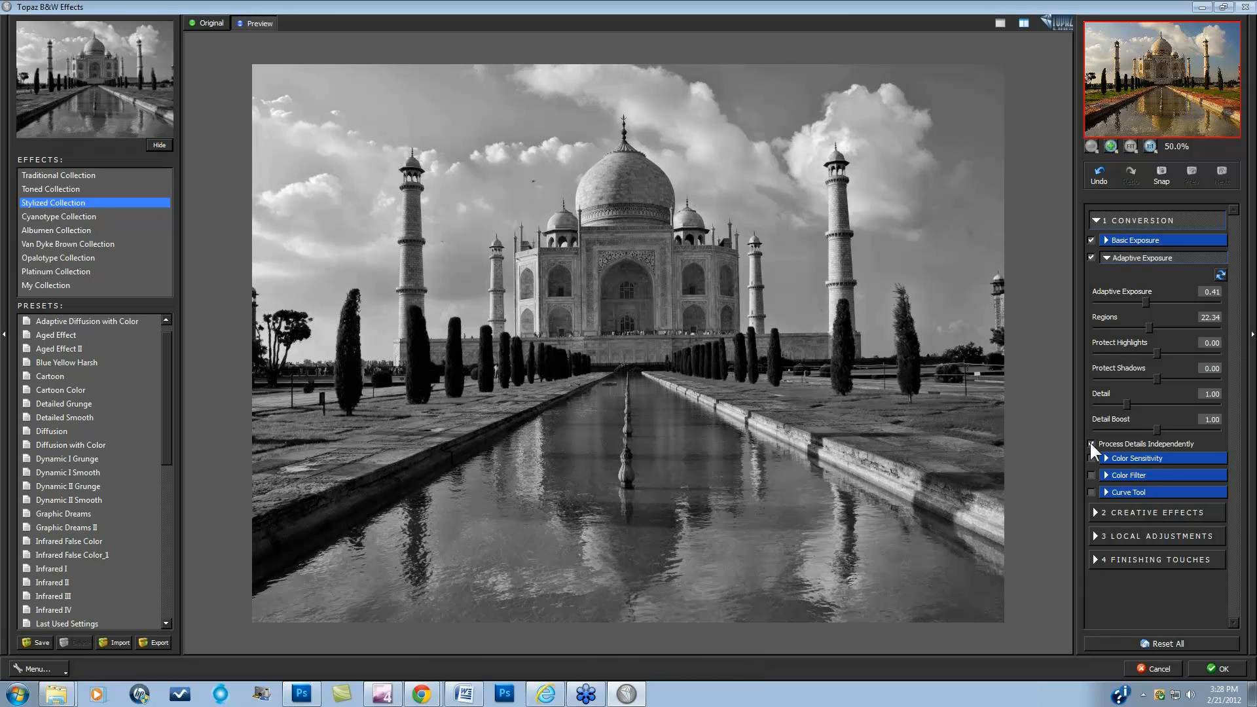
left_click(1090, 443)
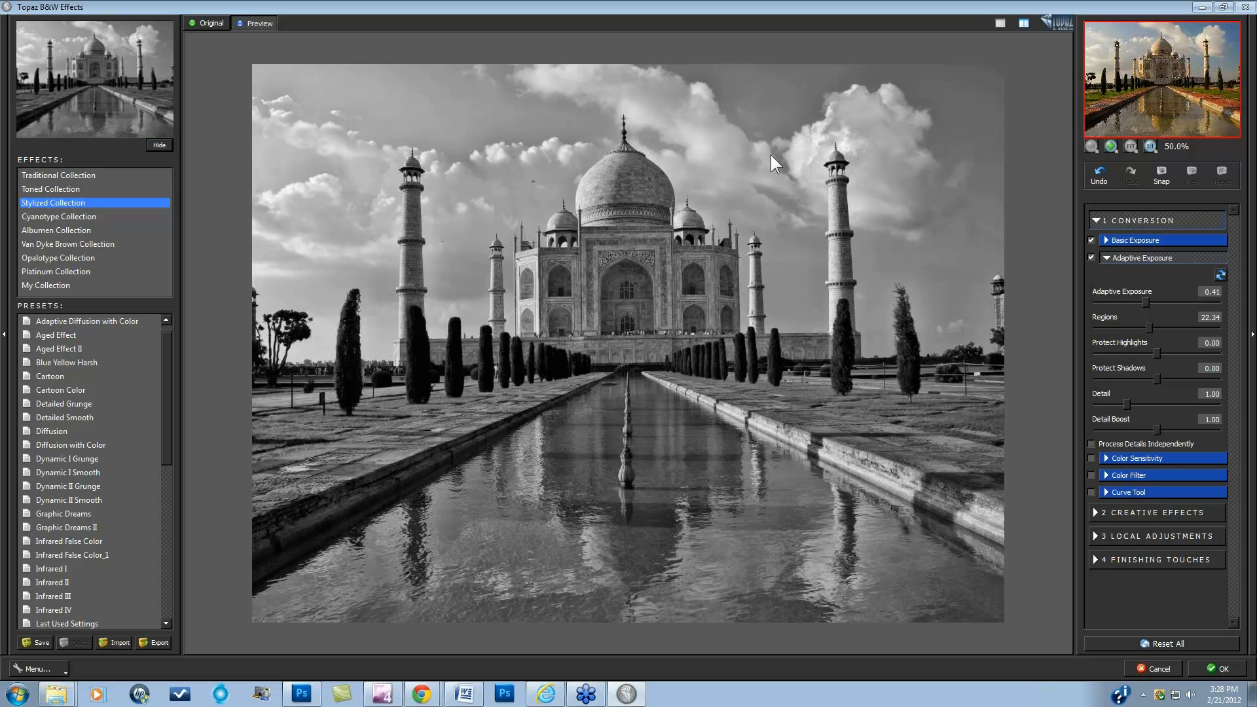
Step: Compare the photo with and without Adaptive Exposure by switching the adjustment off and on twice
left_click(768, 281)
left_click(1090, 258)
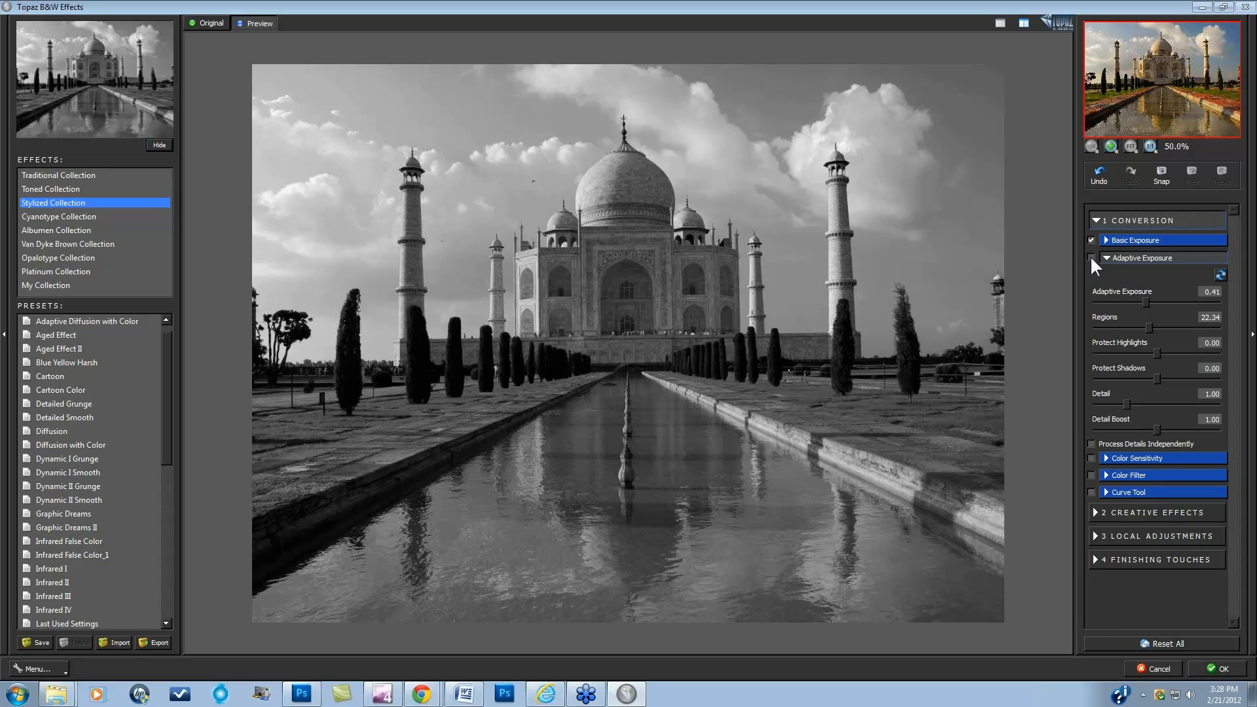
left_click(1090, 257)
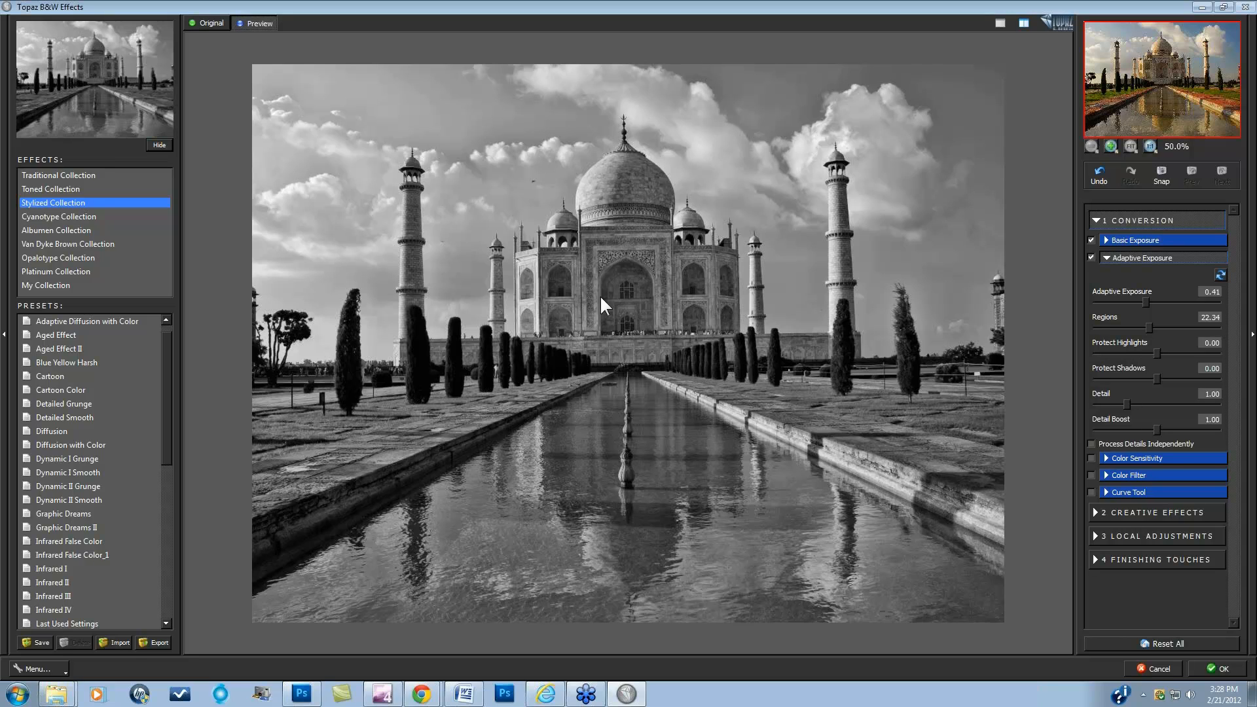
left_click(1090, 258)
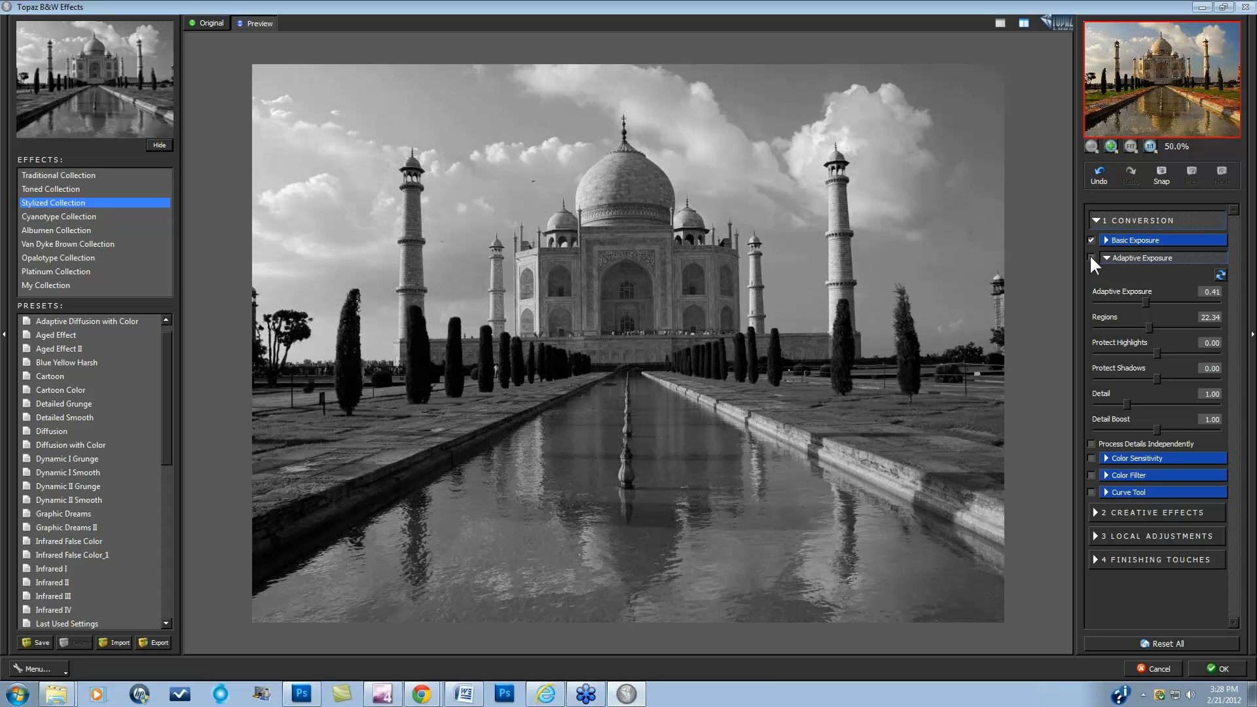
left_click(1089, 255)
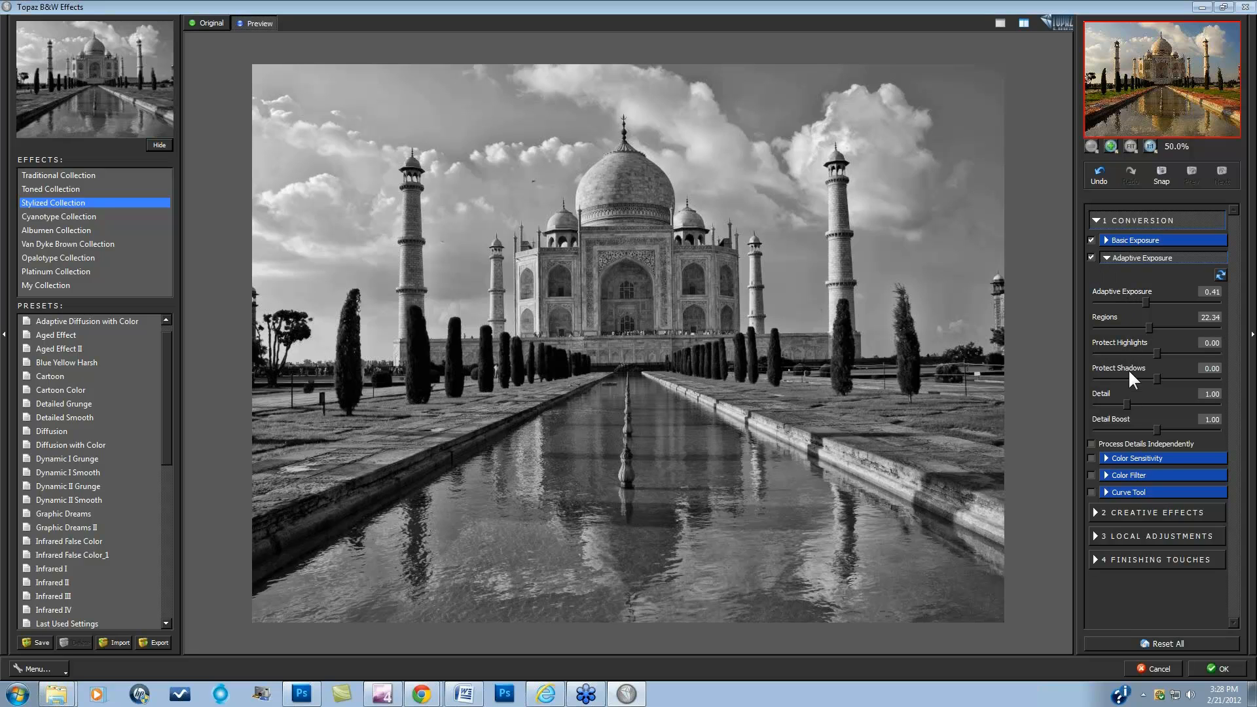
Step: Enable Process Details Independently and raise Detail to 1.42 and Detail Boost to 1.20
left_click(1090, 444)
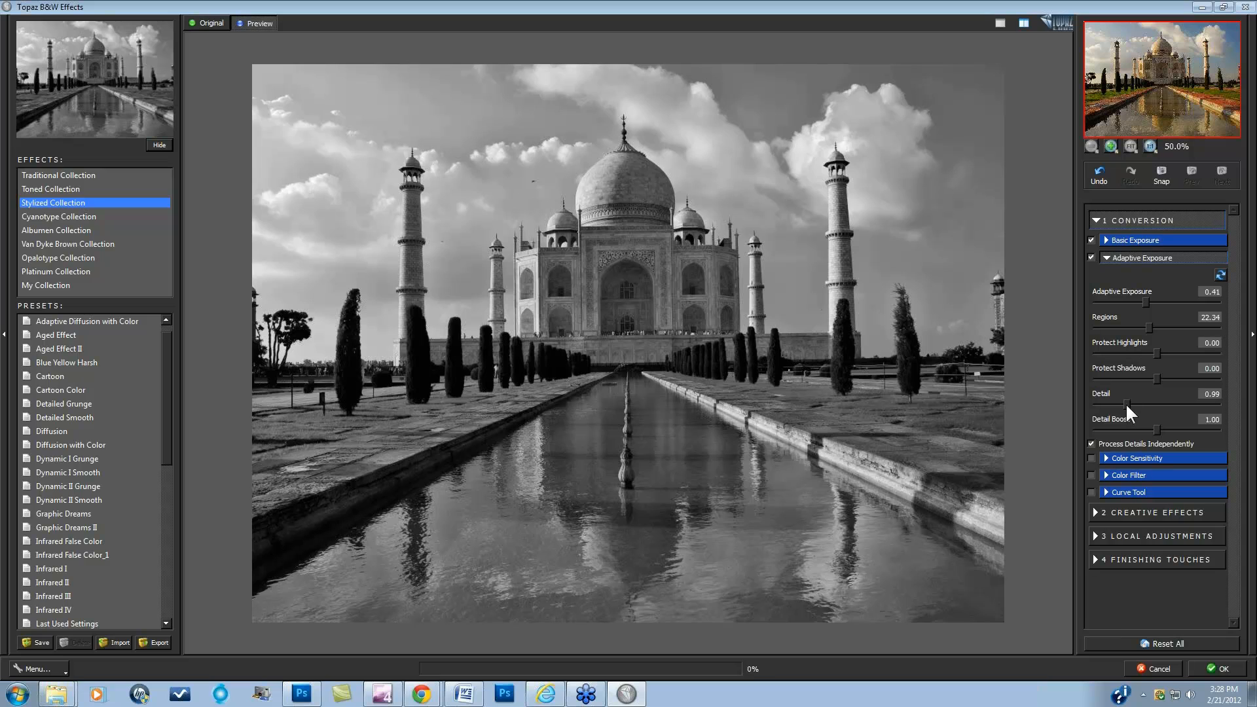
mouse_move(1125, 402)
left_mouse_down()
mouse_move(1167, 426)
mouse_move(1141, 398)
left_mouse_up()
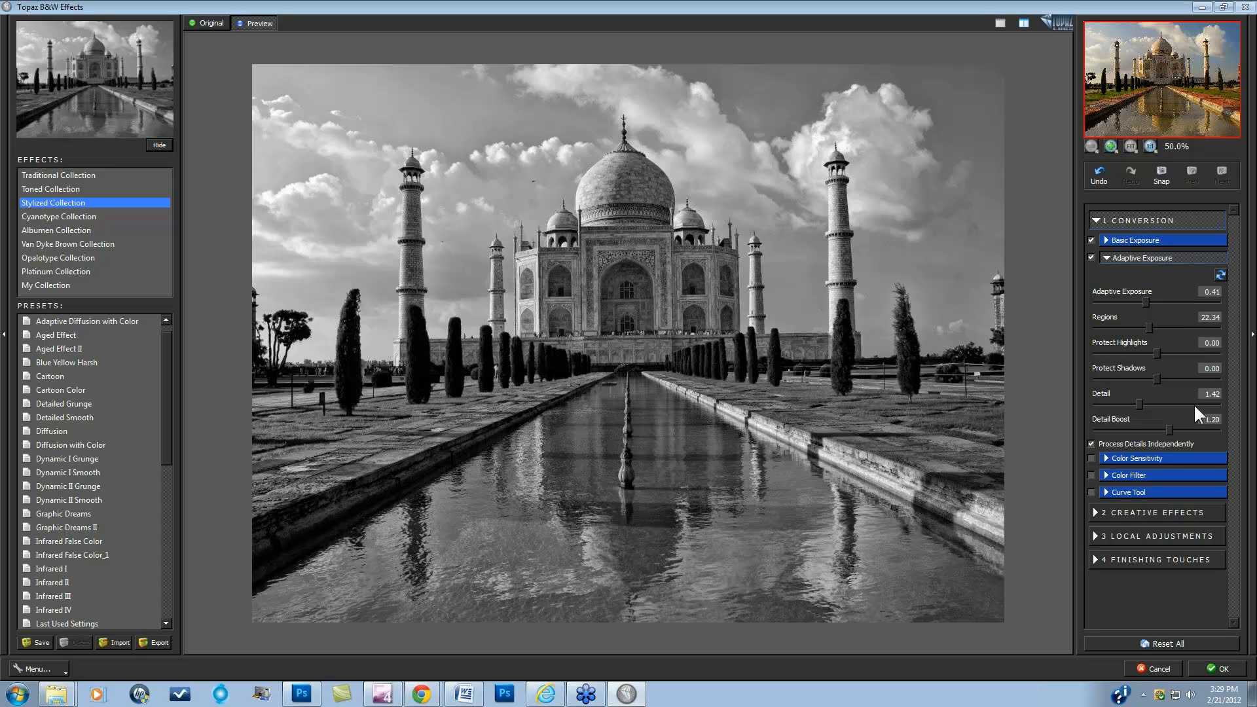
Step: Close Topaz B&W Effects without applying the adjustments and switch to the 1117573_10136847.jpg image in Photoshop
left_click(1155, 669)
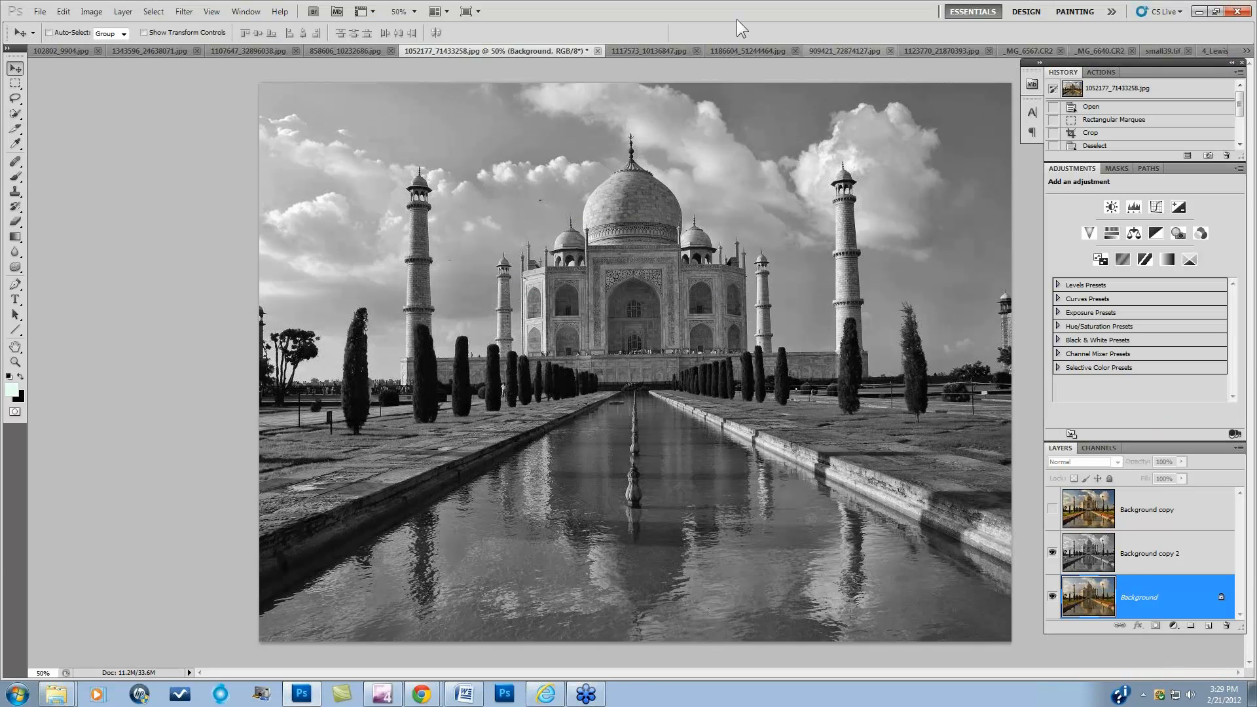
left_click(634, 53)
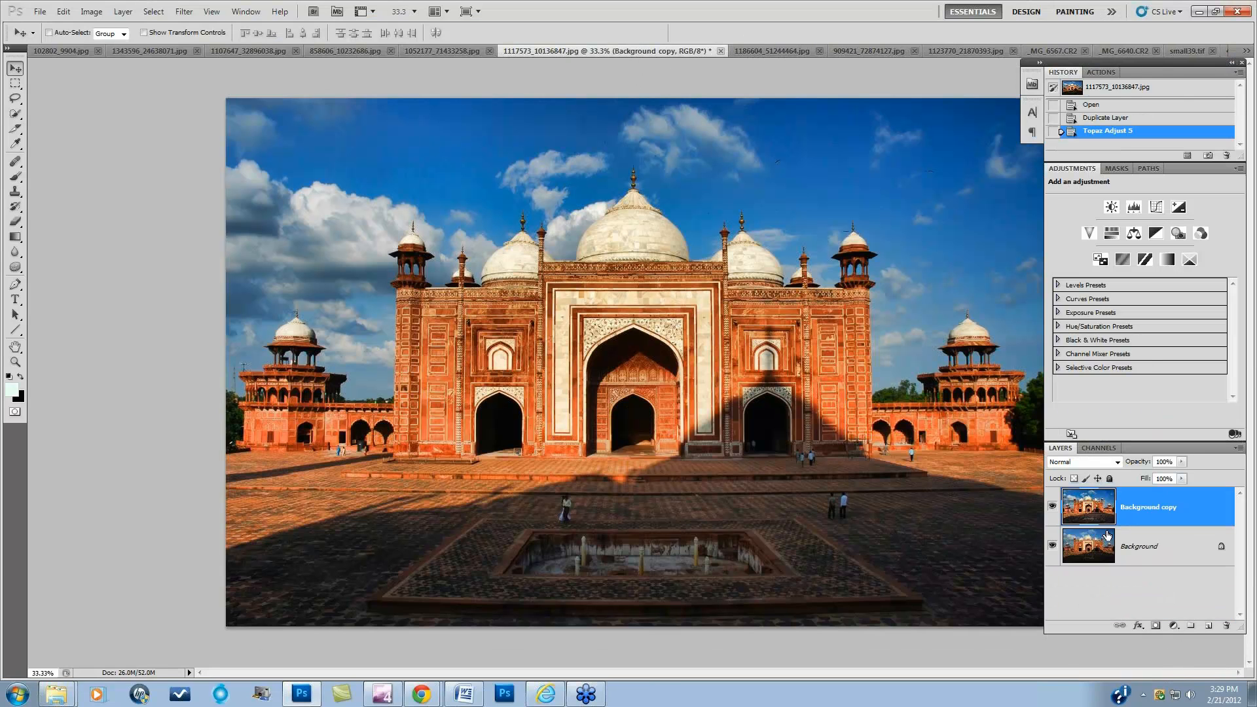
Step: Toggle the visibility of the Background copy layer off and on twice to compare it with the original photo
left_click(1052, 505)
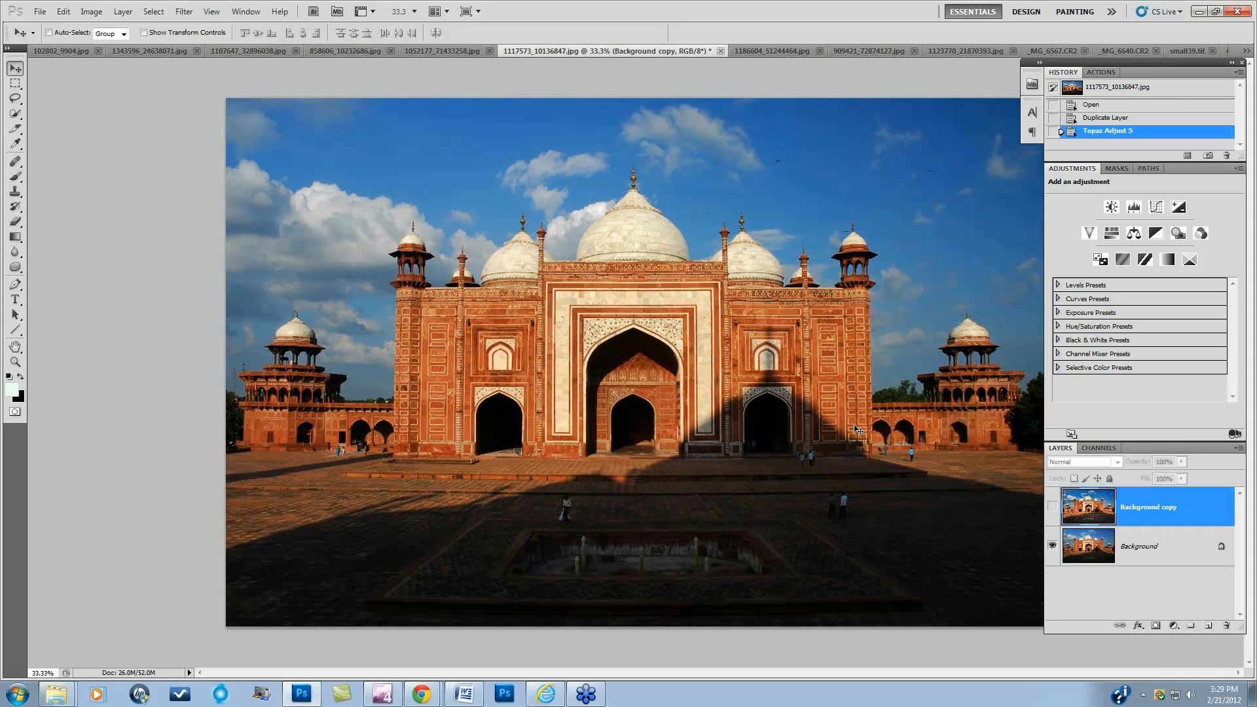
left_click(1052, 507)
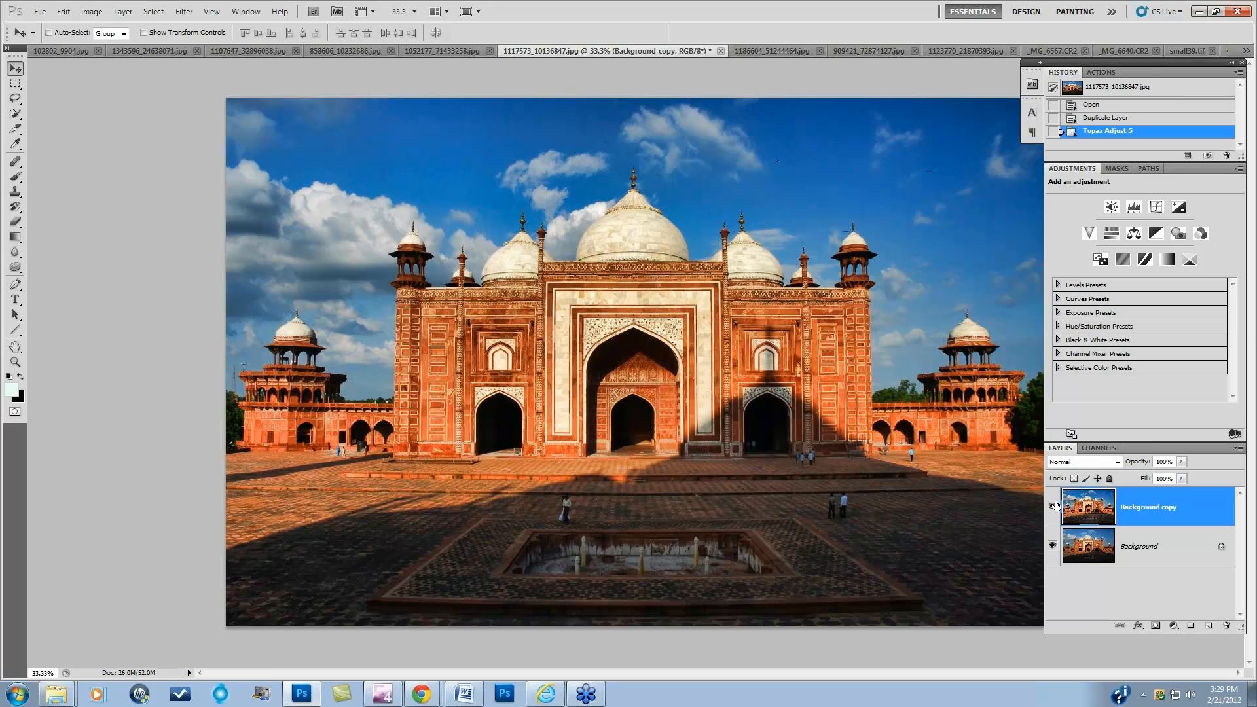
left_click(1054, 507)
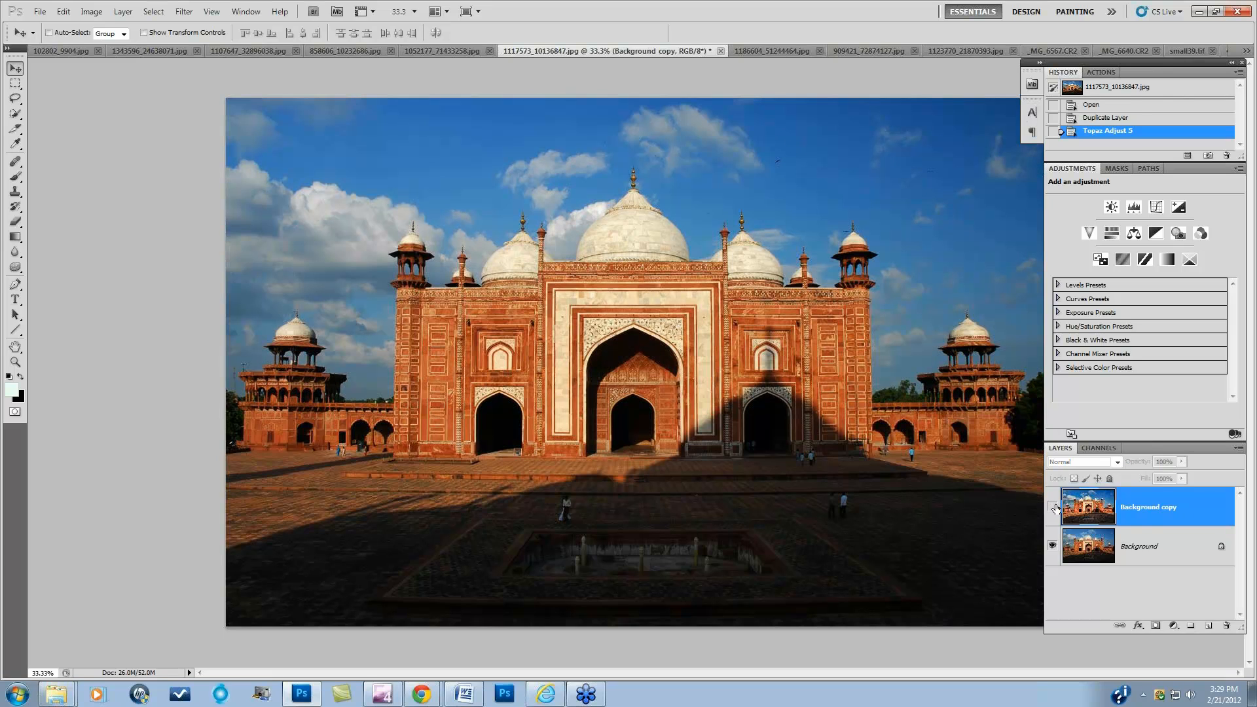
left_click(1053, 508)
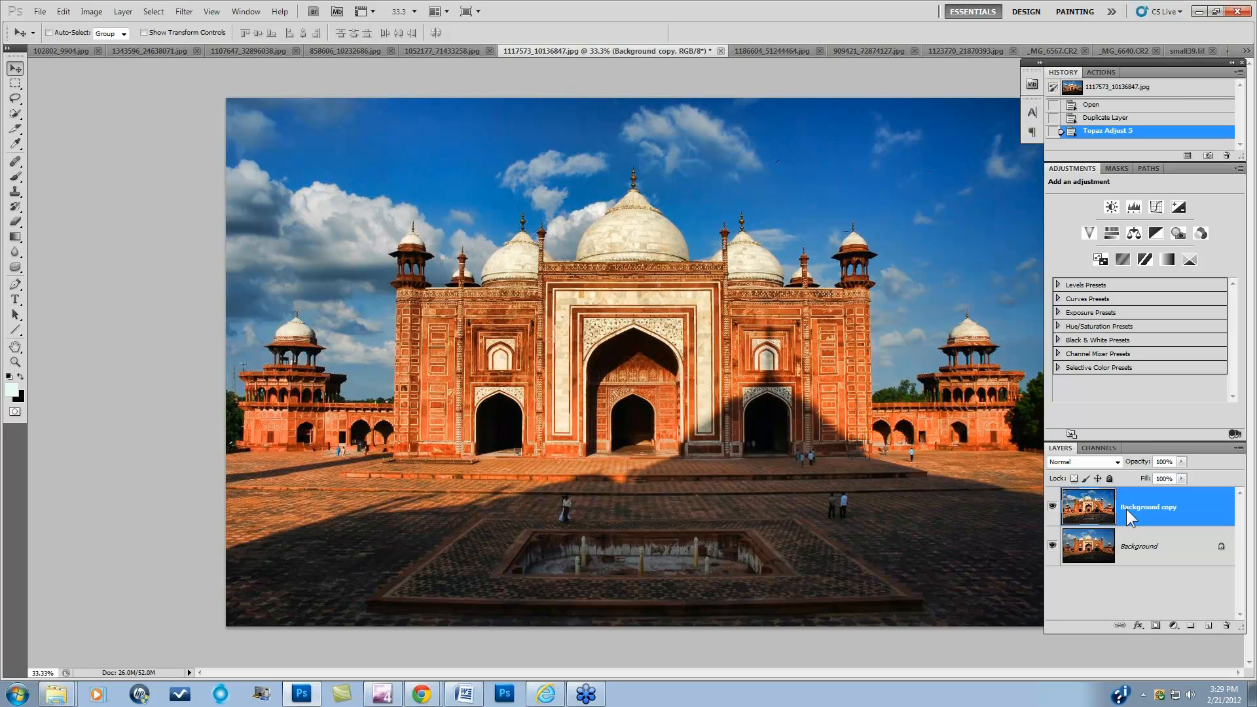
Step: Compare the Background copy layer off and on once more, and open the Background layer in Topaz Adjust 5
left_click(1052, 507)
left_click(1052, 507)
left_click(1170, 553)
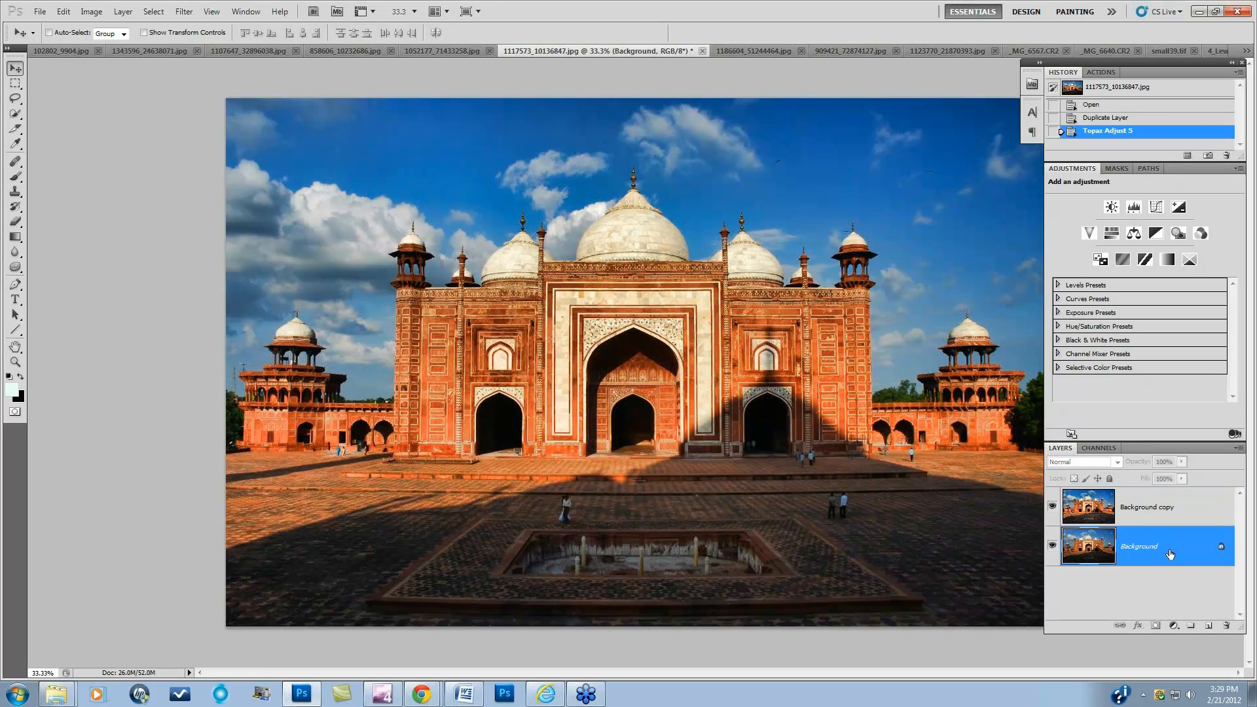
left_click(185, 12)
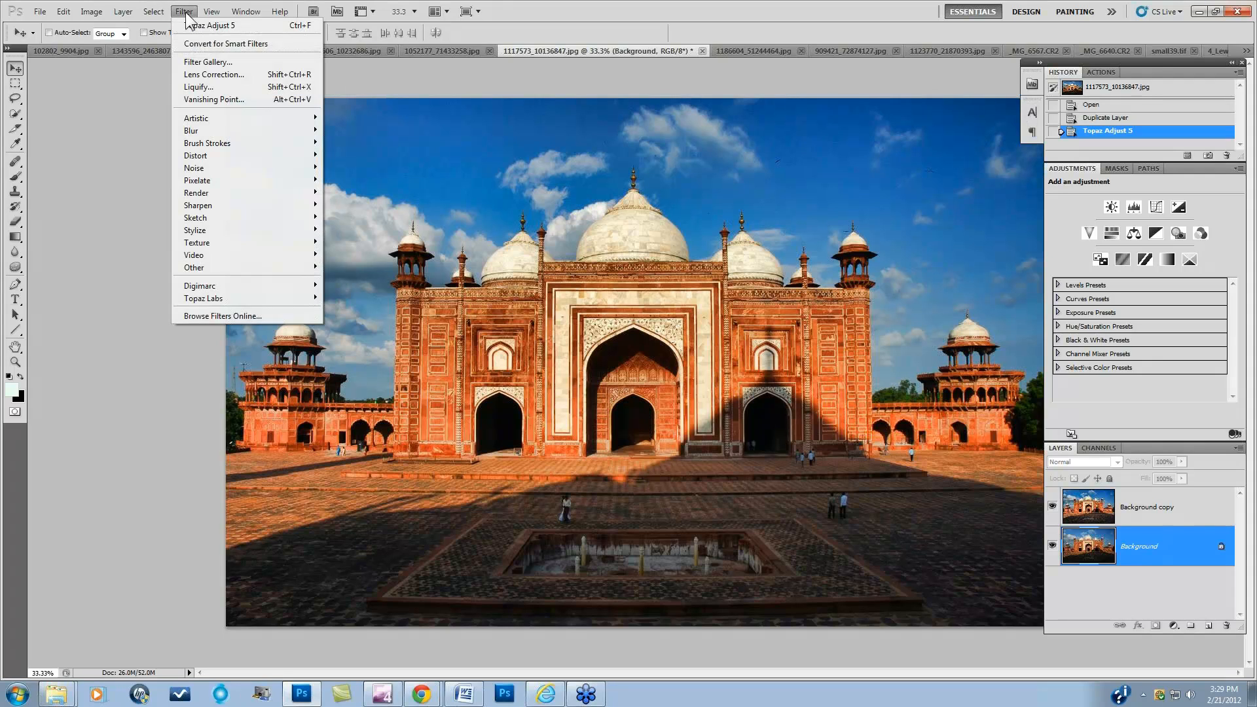
mouse_move(220, 299)
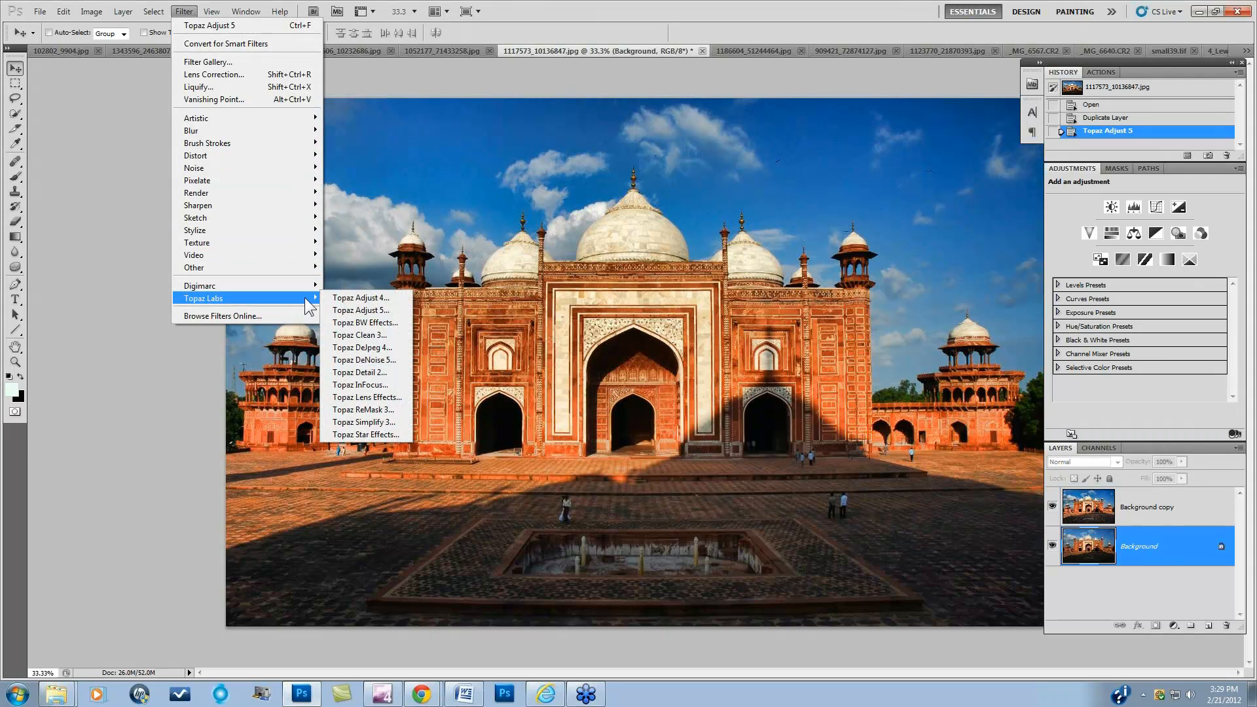
left_click(357, 310)
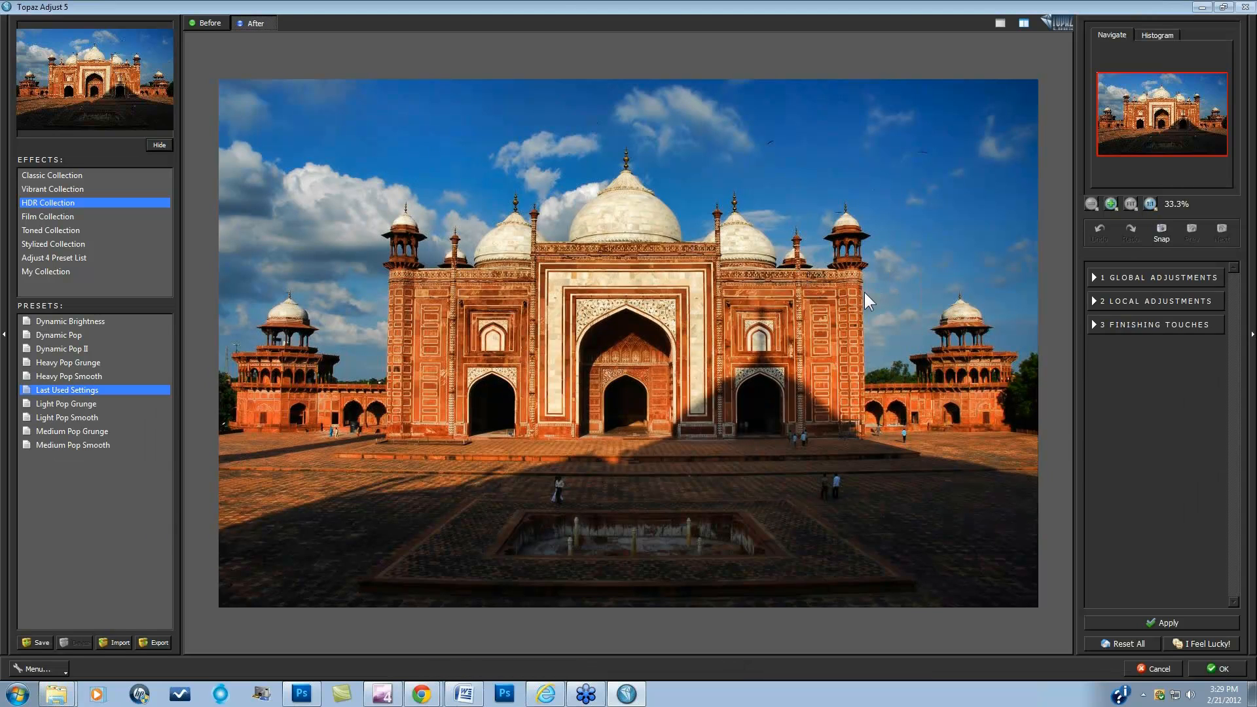
Step: Reset all adjustments and set Adaptive Exposure to 0.50 with Regions at 12 in the global adjustments
left_click(1127, 642)
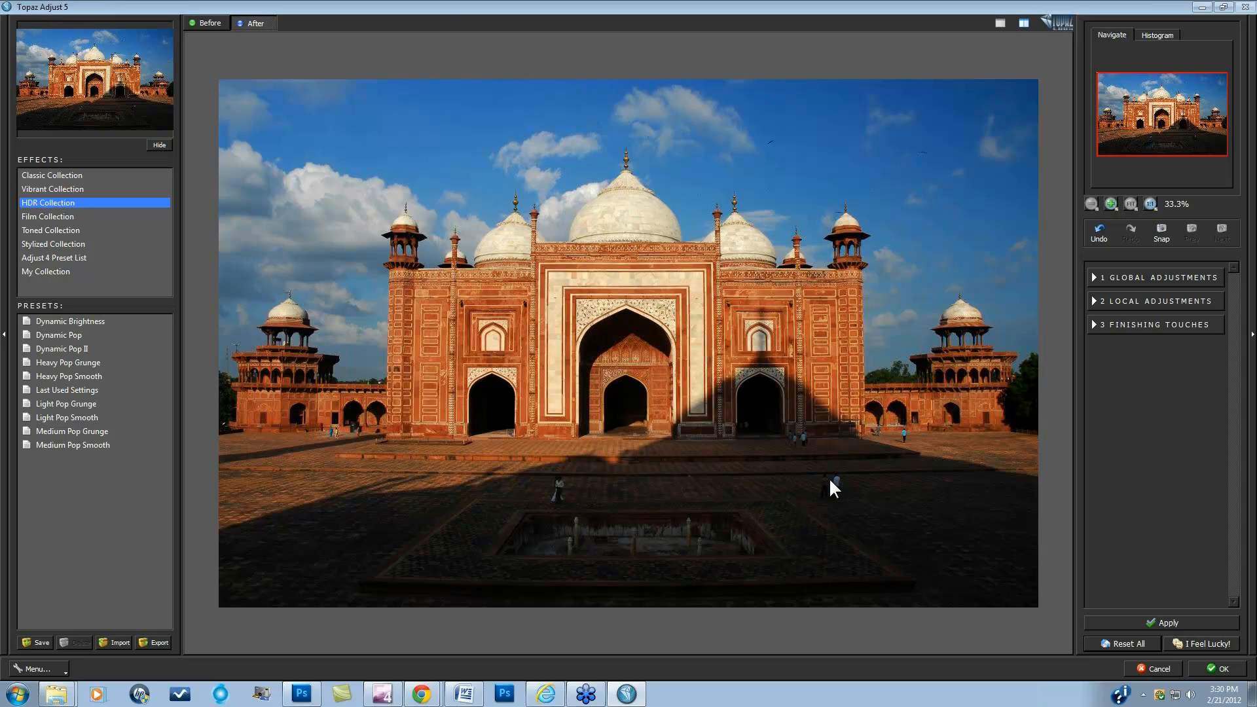
left_click(1093, 275)
left_click(1104, 296)
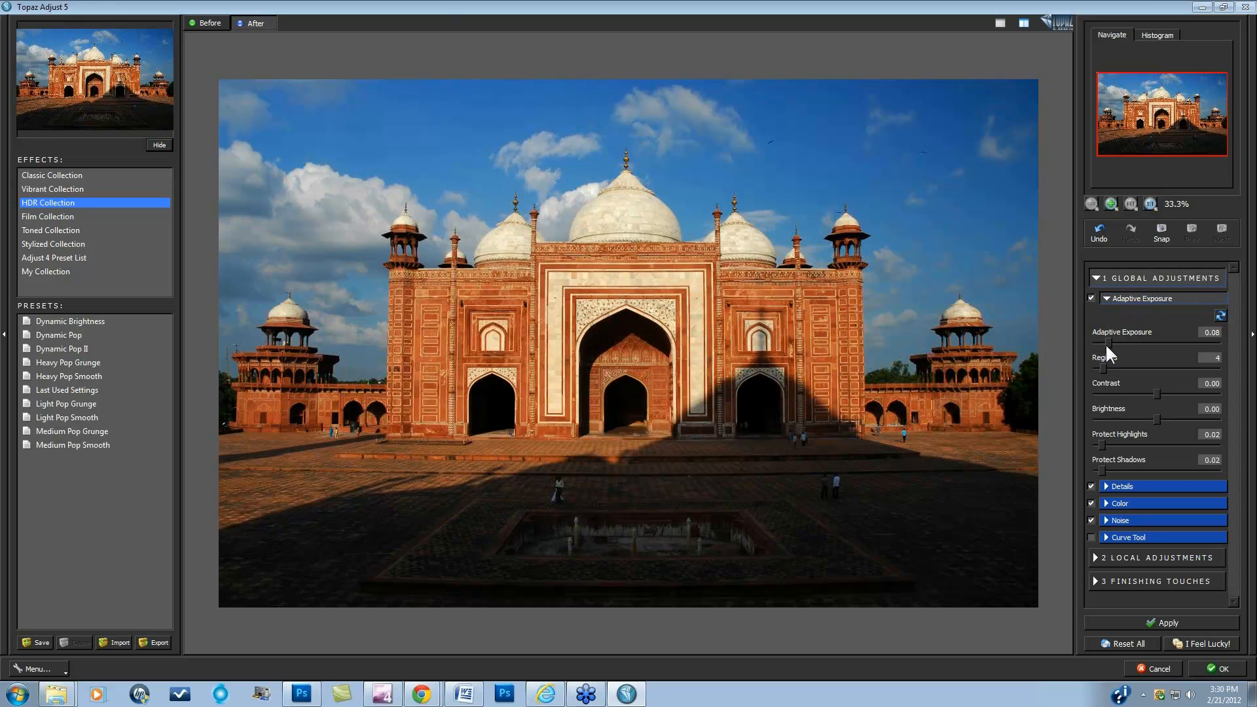
left_click(1143, 343)
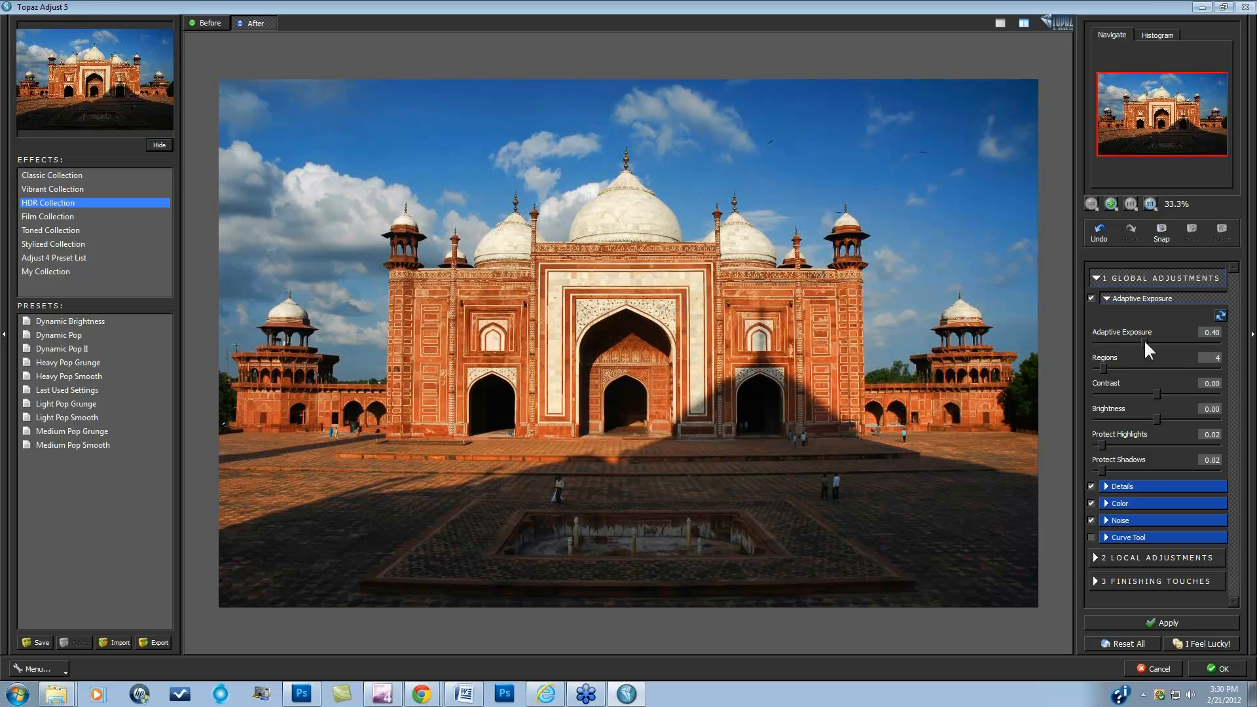
left_click_drag(1153, 340, 1158, 340)
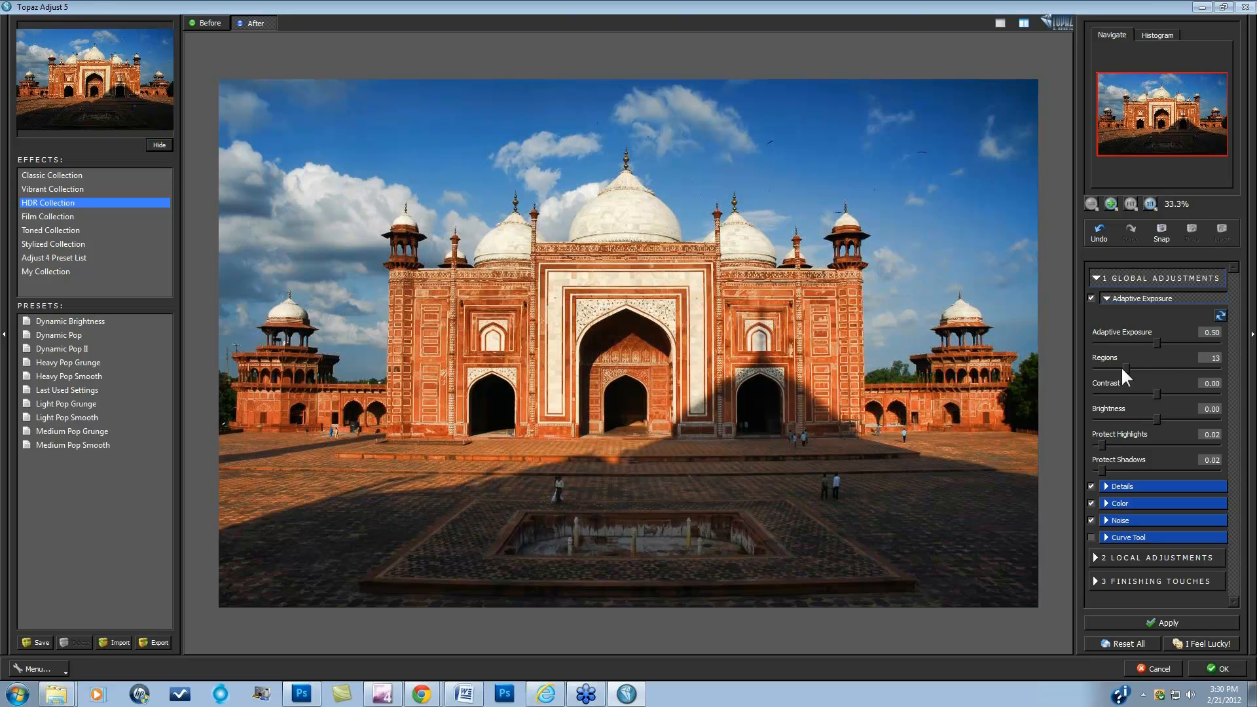
left_click_drag(1173, 367, 1183, 366)
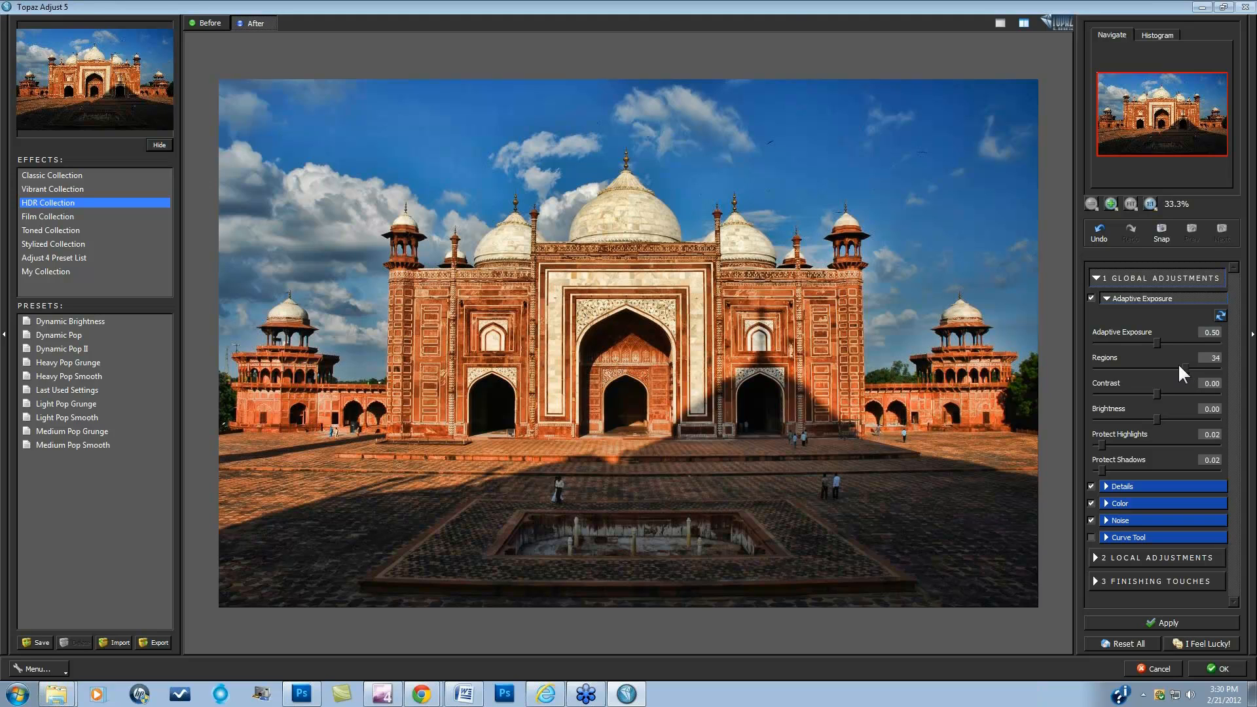
left_click_drag(1115, 364, 1114, 363)
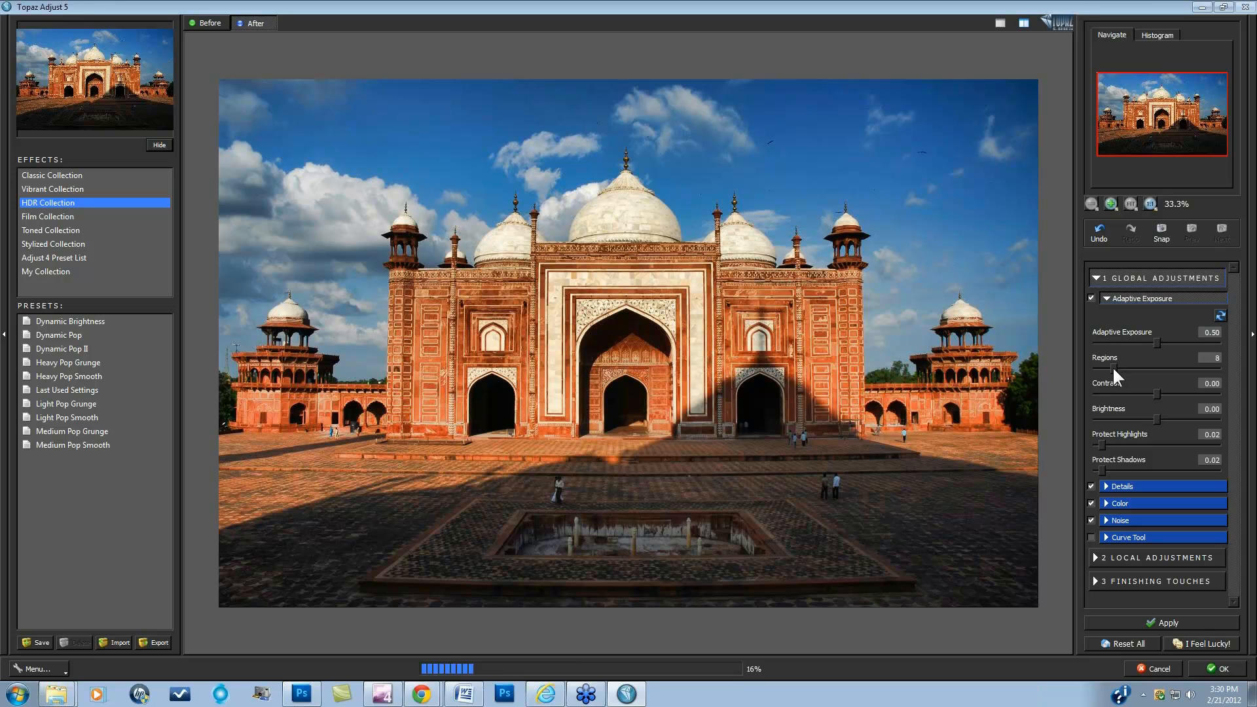
left_click_drag(1117, 367, 1122, 367)
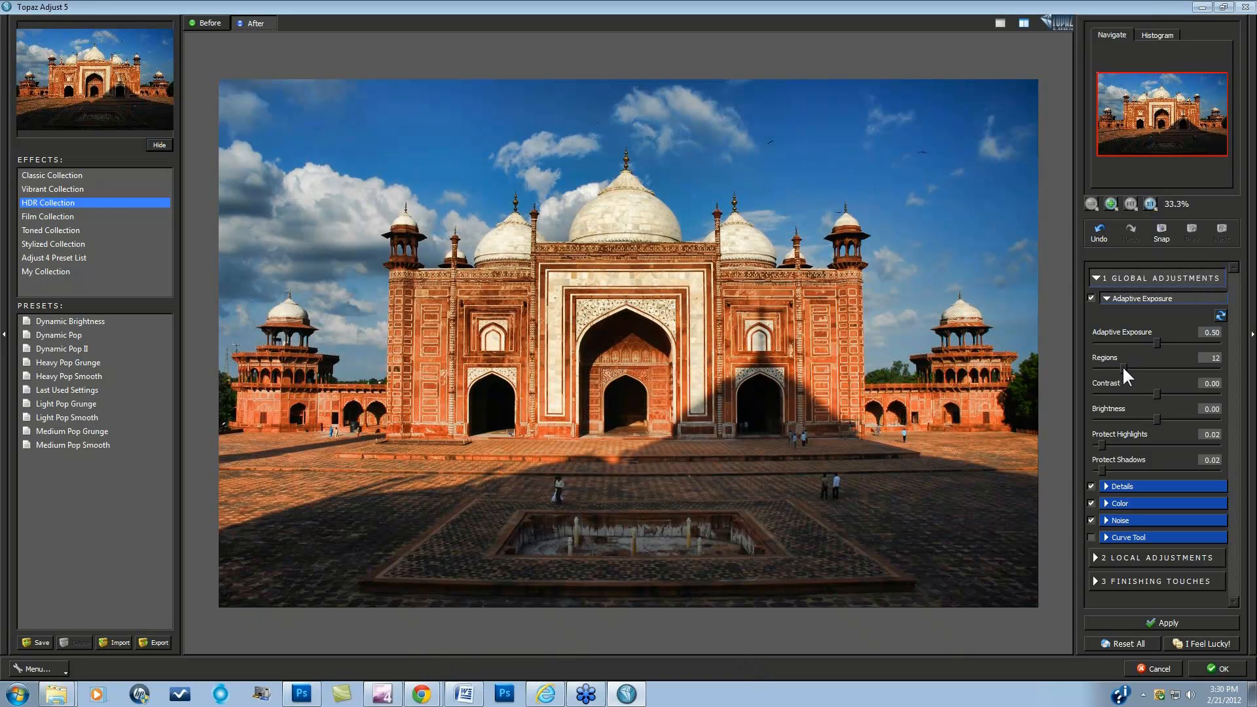
Step: Compare the adjusted preview with the original and review the global Details and Noise settings
left_click(865, 415)
left_click(694, 339)
left_click(1107, 488)
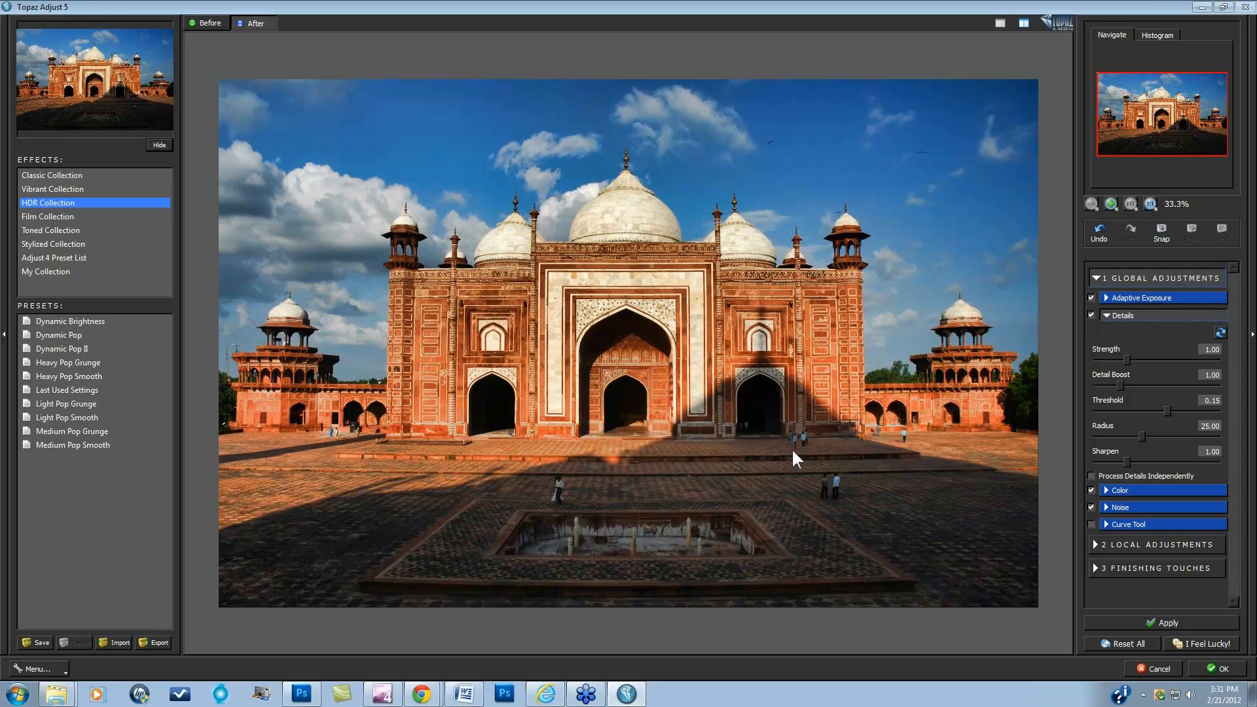
left_click(1106, 507)
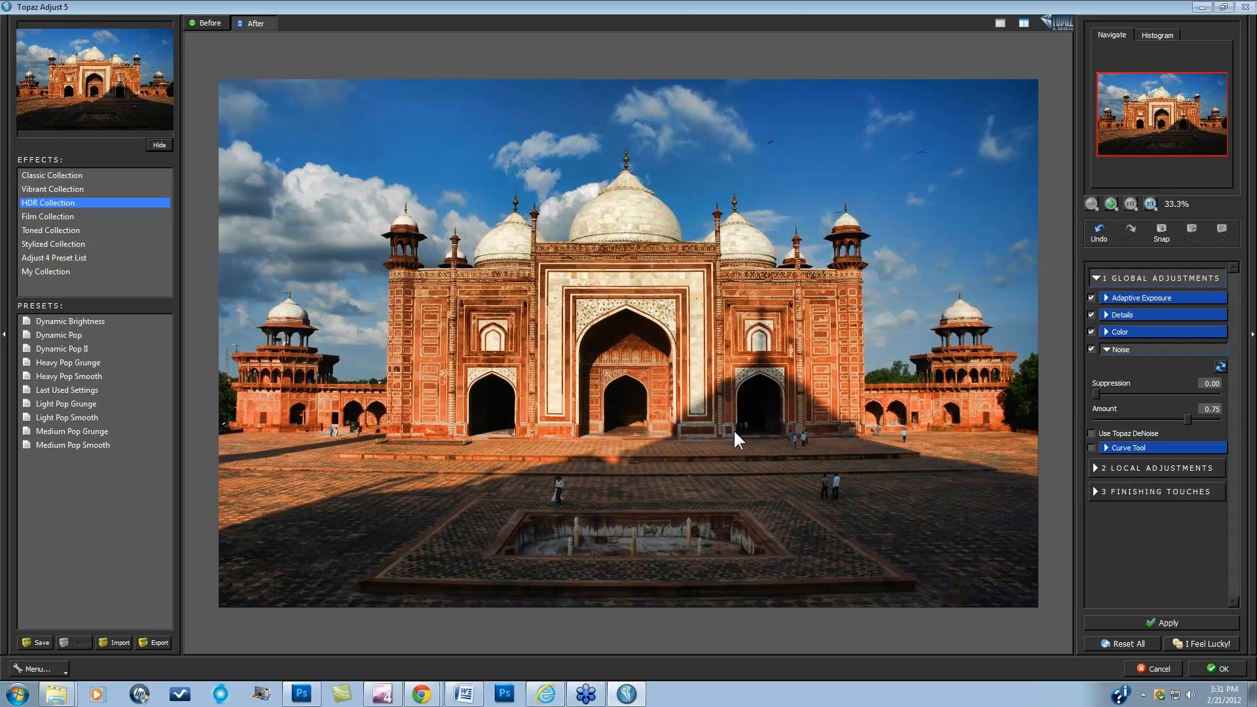
Step: Brush out the adjustments over the sky with a local Brush Out of size 813, and reduce the brush size to 379
left_click(1095, 465)
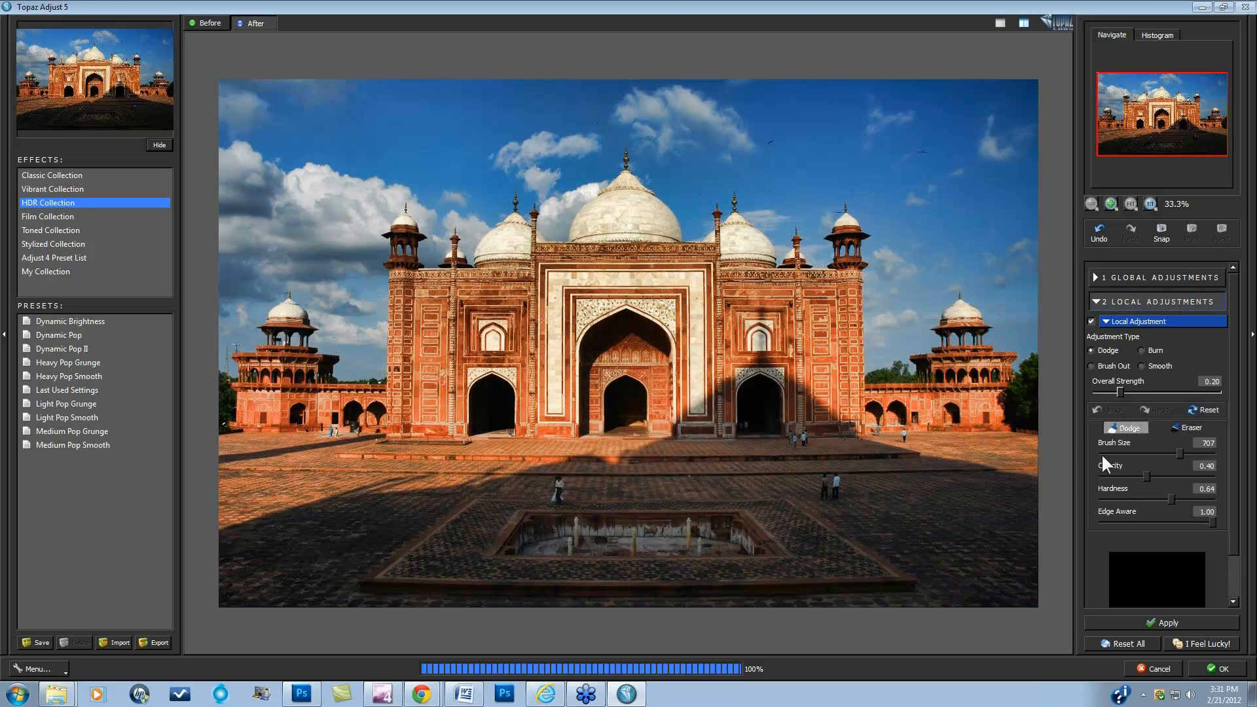
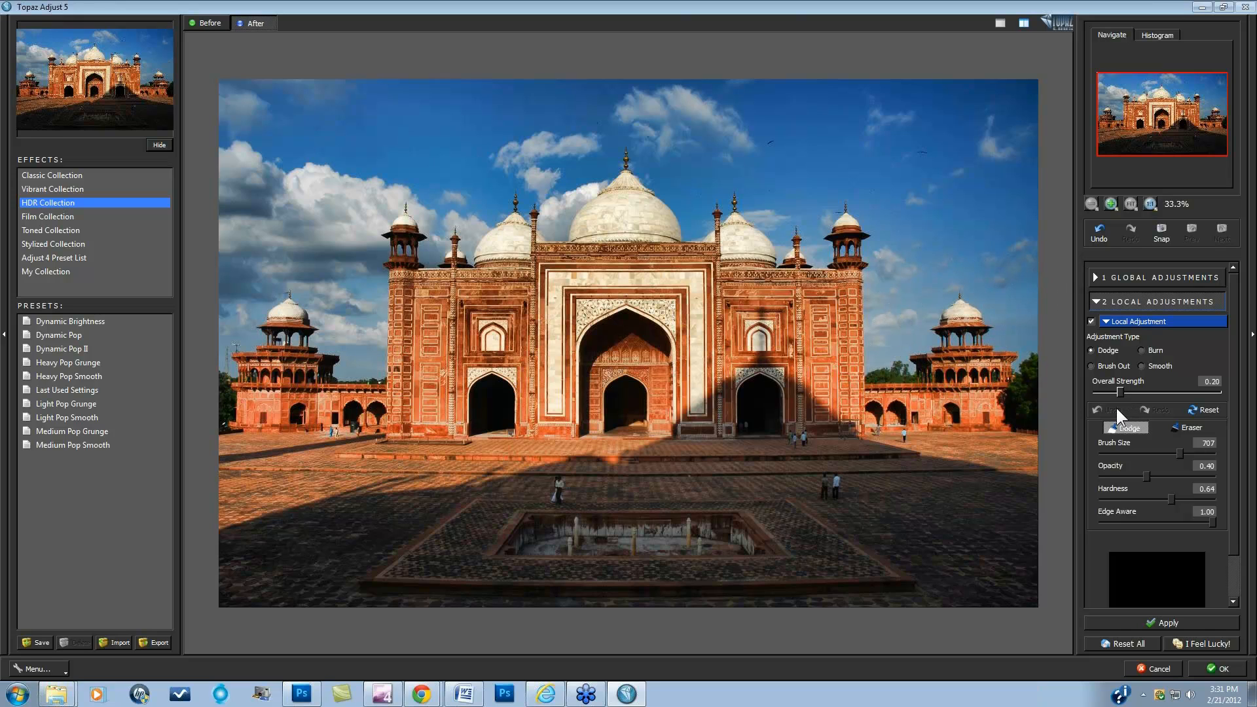
left_click(1090, 365)
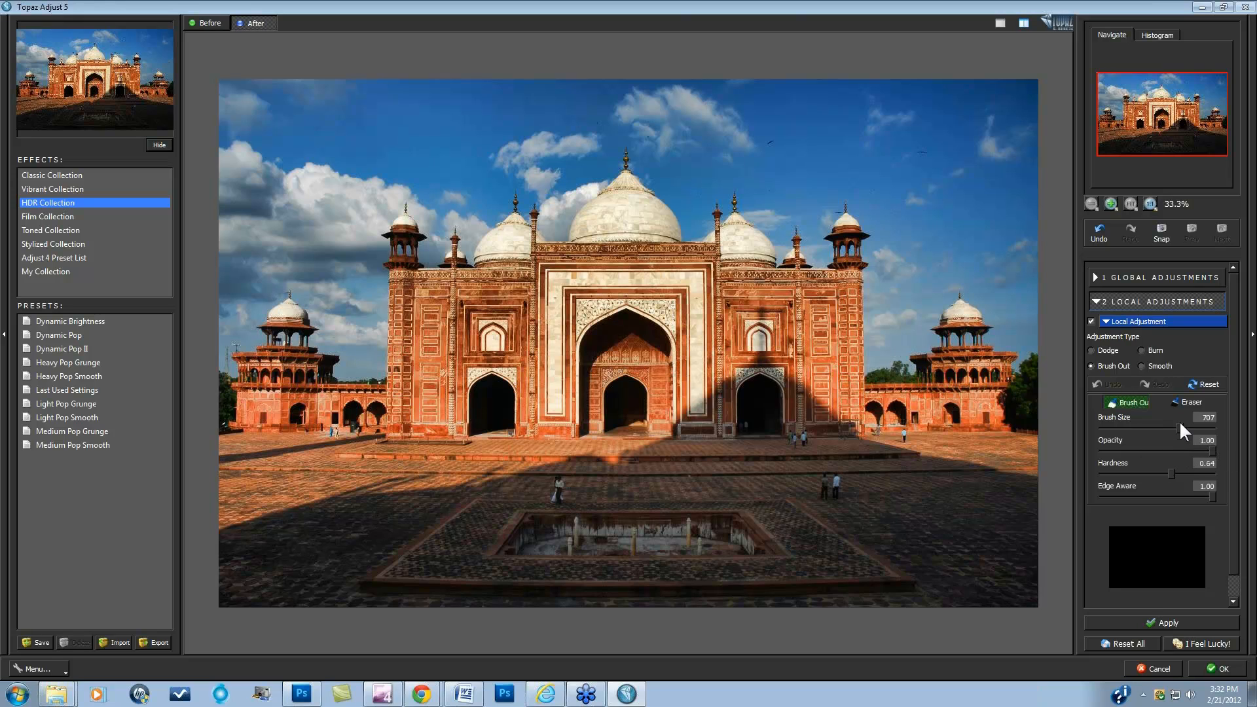
left_click_drag(1182, 427, 1191, 426)
mouse_move(939, 257)
left_mouse_down()
mouse_move(906, 199)
mouse_move(871, 200)
mouse_move(803, 263)
mouse_move(796, 245)
mouse_move(791, 129)
mouse_move(932, 161)
mouse_move(904, 69)
mouse_move(886, 53)
mouse_move(818, 24)
mouse_move(763, 31)
mouse_move(696, 105)
left_mouse_up()
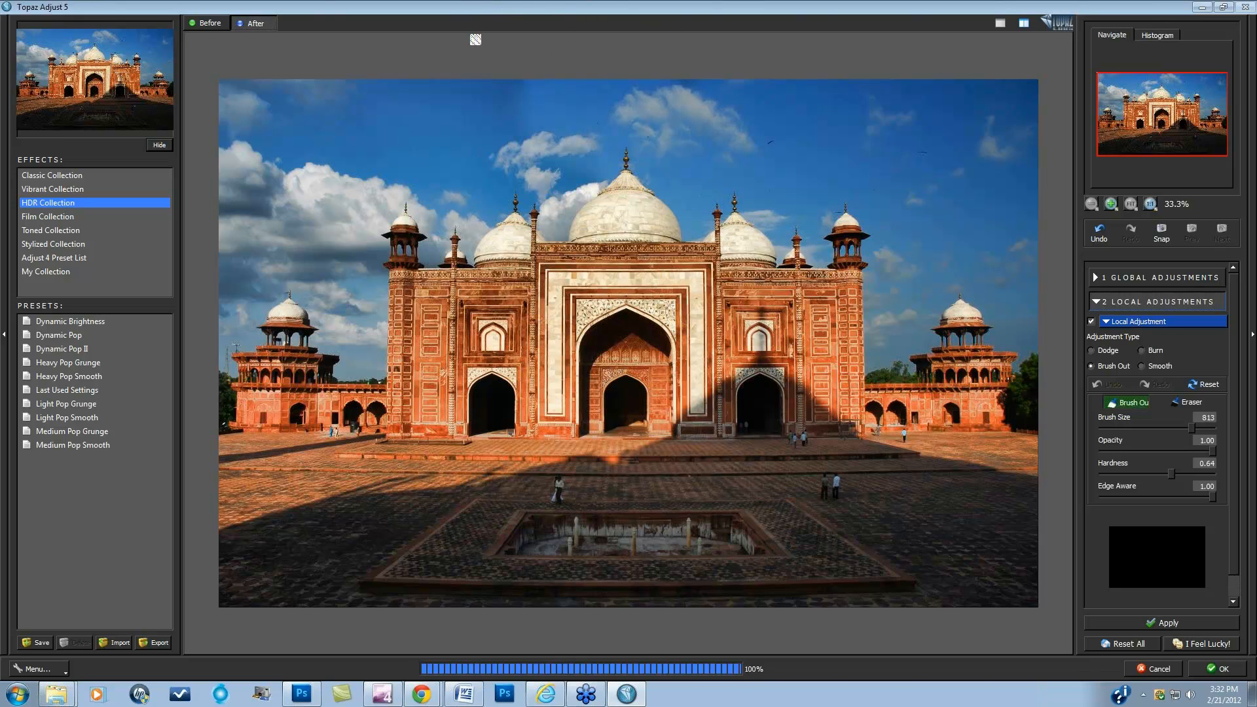
left_click(477, 124)
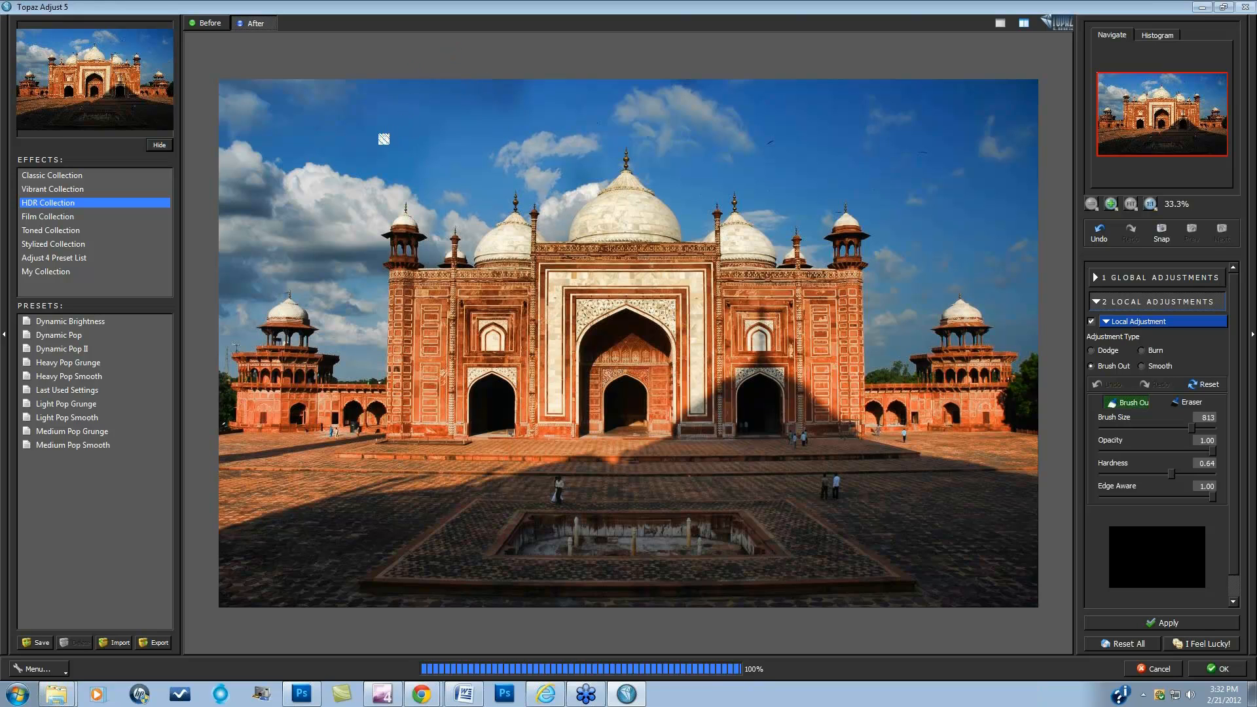
mouse_move(338, 115)
left_mouse_down()
mouse_move(338, 67)
mouse_move(399, 12)
mouse_move(161, 14)
left_mouse_up()
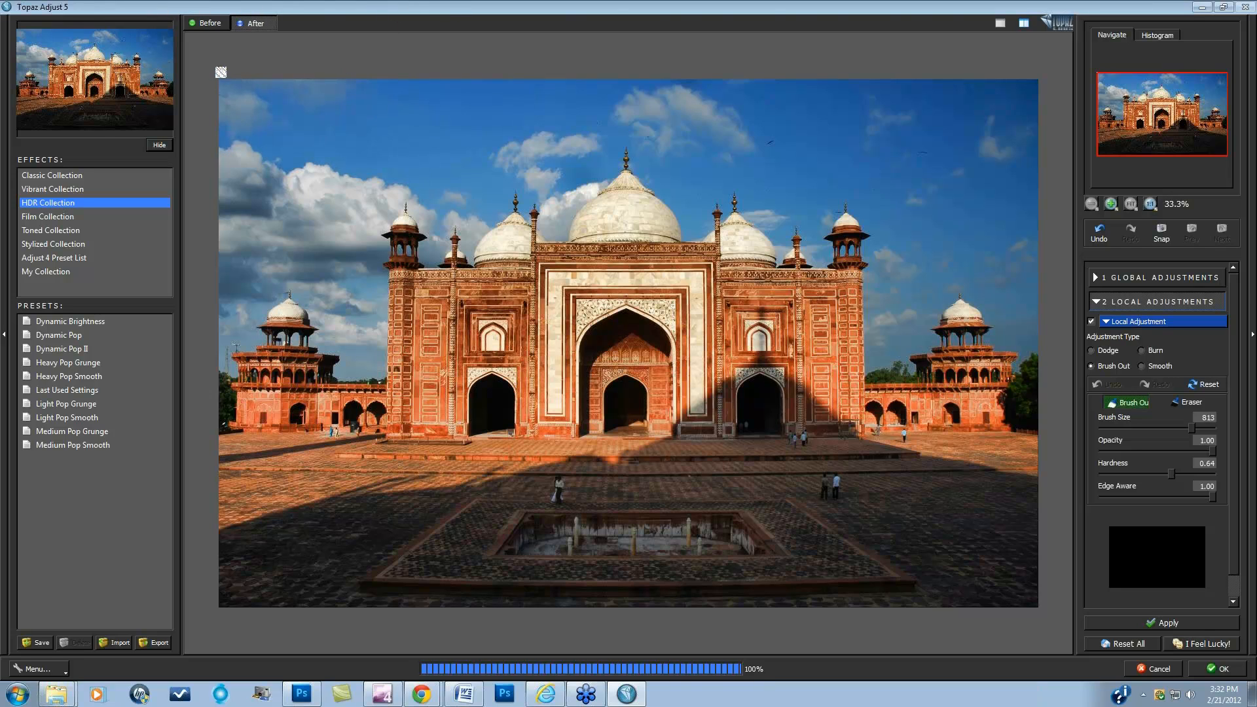
mouse_move(257, 153)
left_mouse_down()
mouse_move(247, 185)
mouse_move(278, 268)
mouse_move(288, 178)
left_mouse_up()
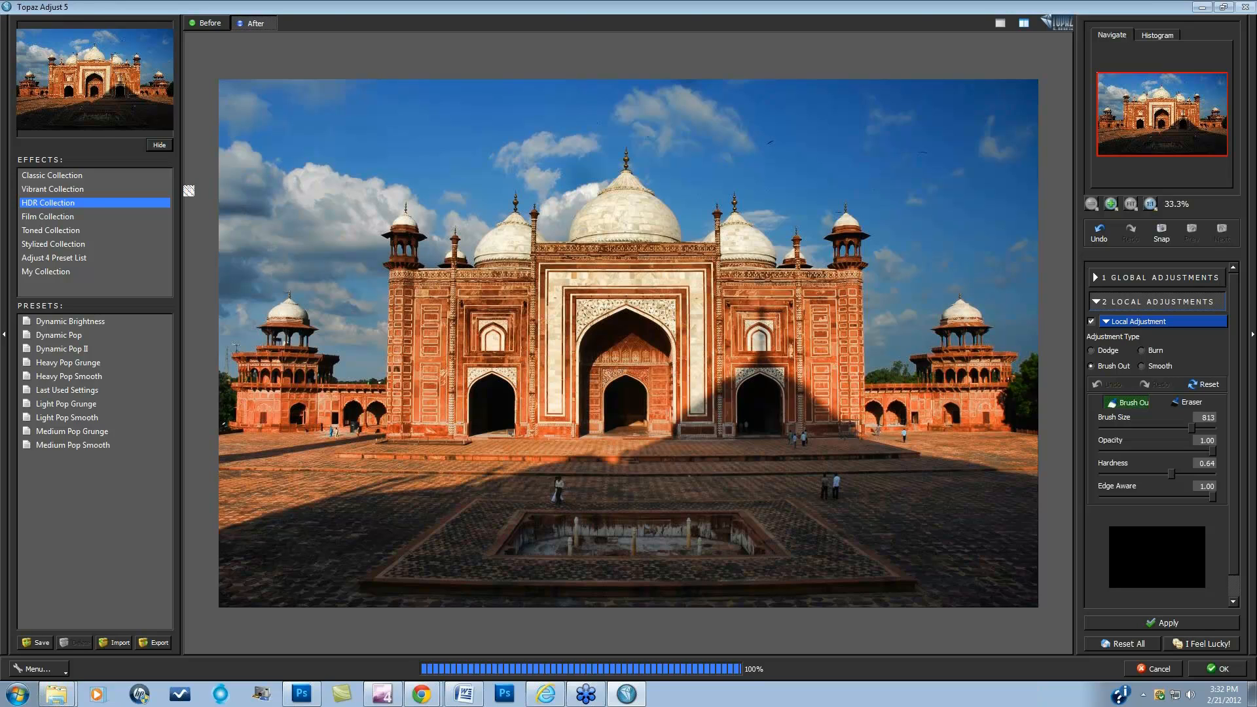
mouse_move(144, 229)
left_mouse_down()
mouse_move(236, 95)
mouse_move(202, 96)
mouse_move(373, 58)
mouse_move(482, 81)
mouse_move(479, 107)
mouse_move(500, 109)
mouse_move(372, 111)
left_mouse_up()
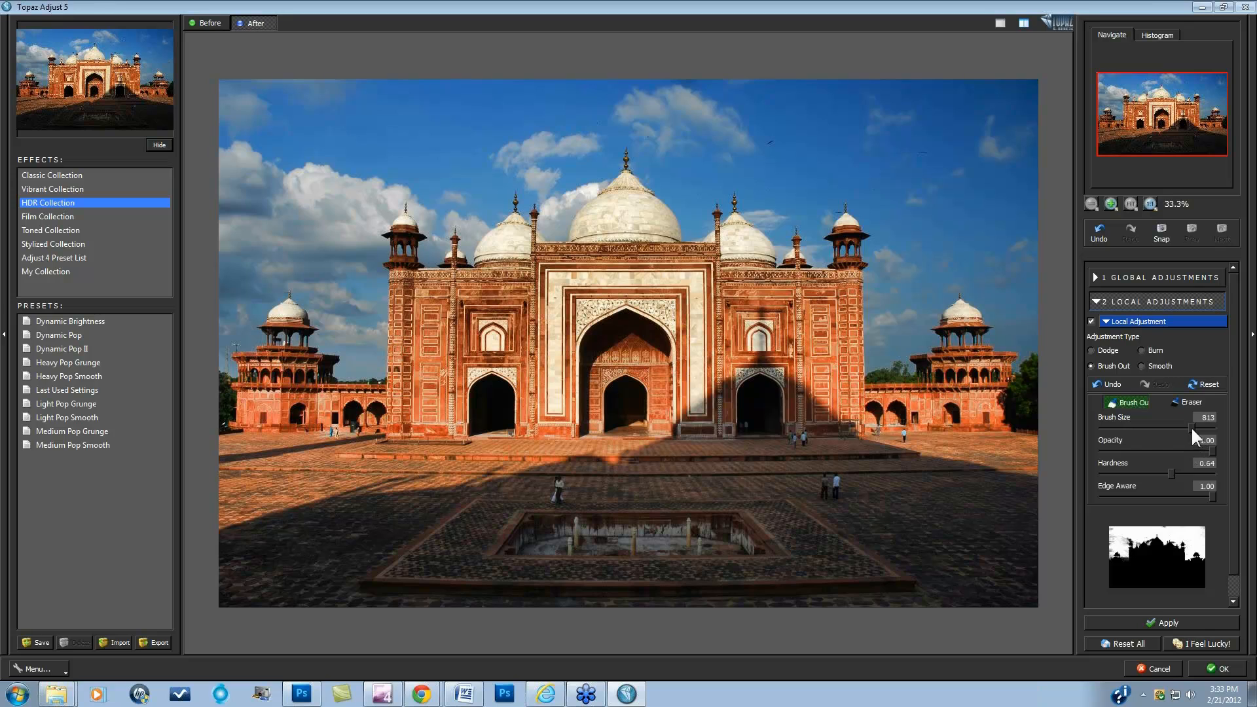
left_click_drag(1191, 426, 1143, 426)
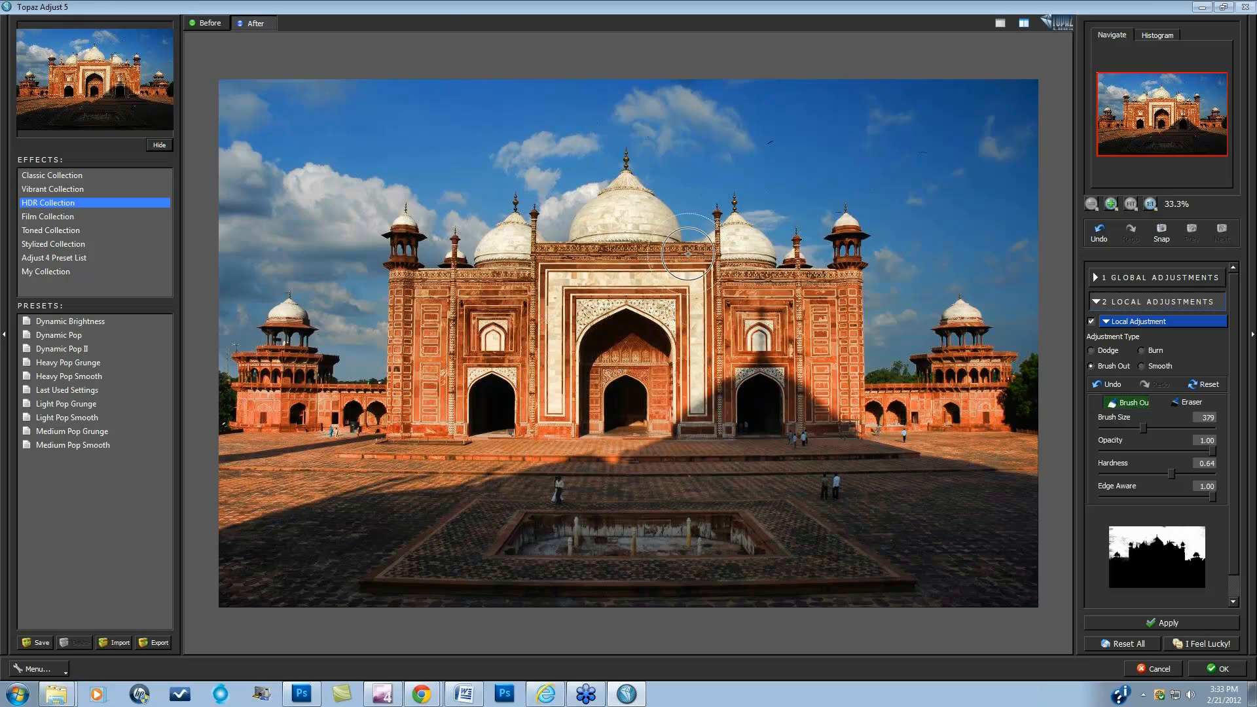
Step: Compare the sky with and without the brushed-out area by switching Local Adjustment off and on twice
left_click(1089, 321)
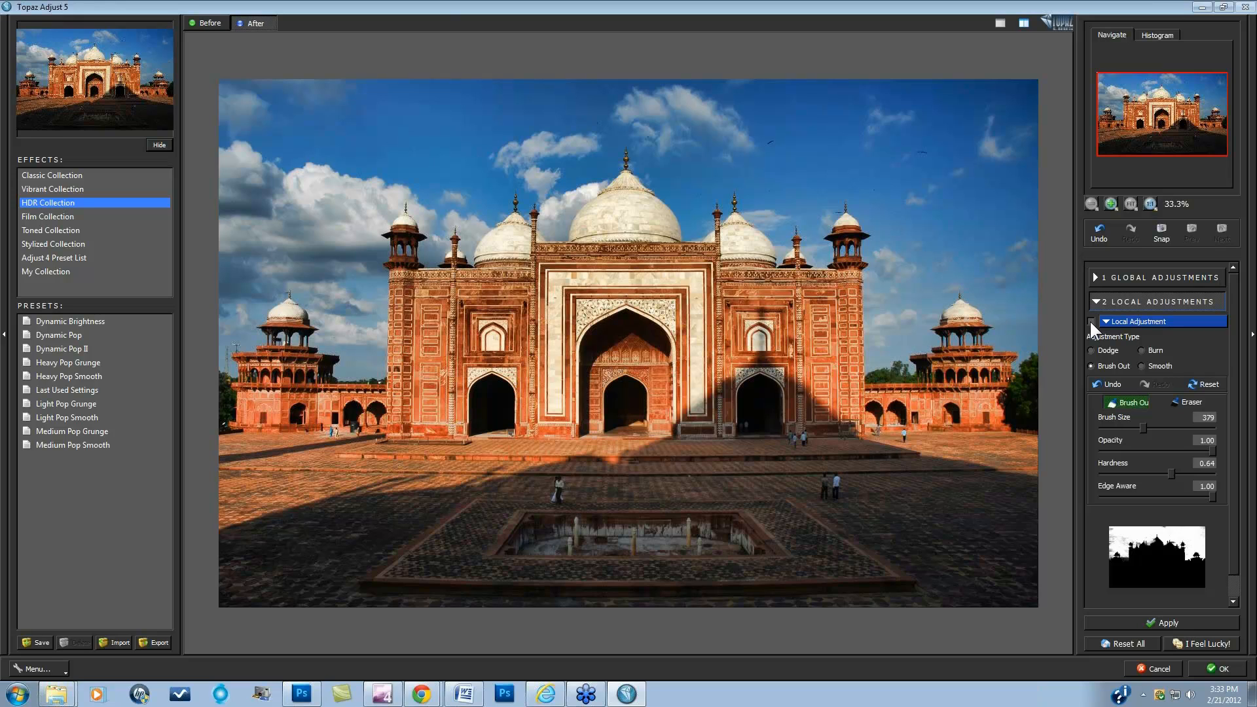
left_click(1090, 321)
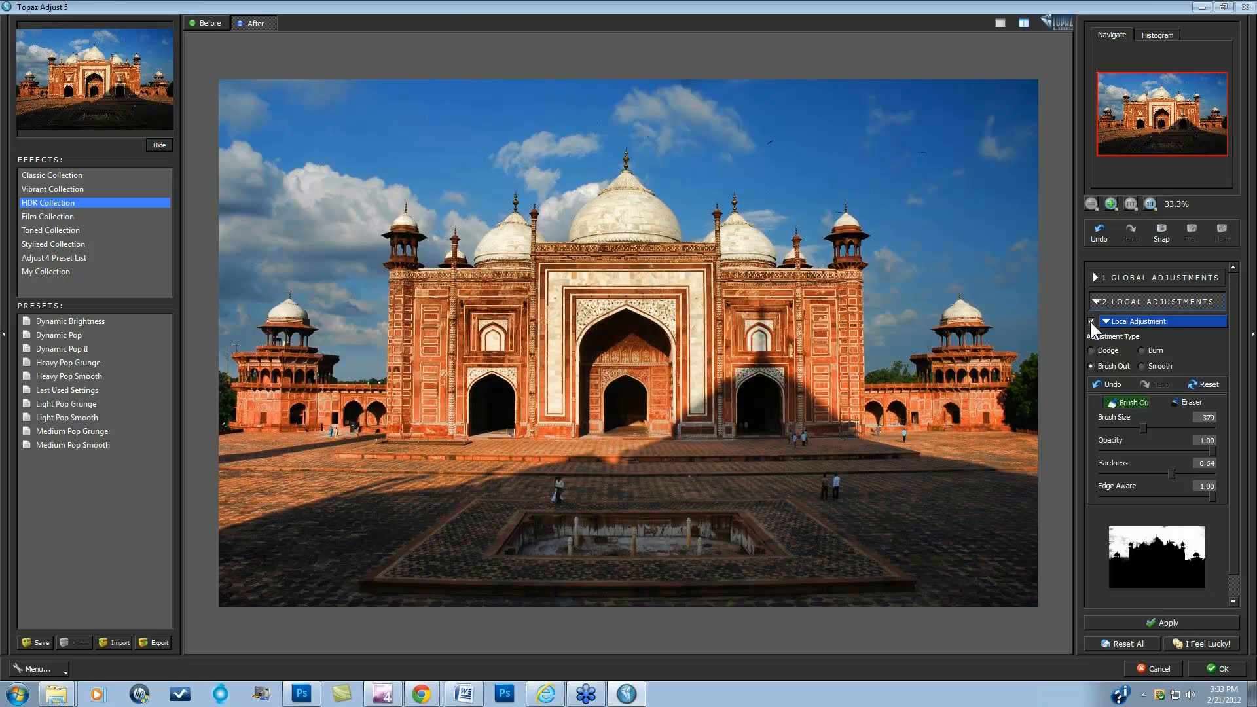
left_click(1090, 321)
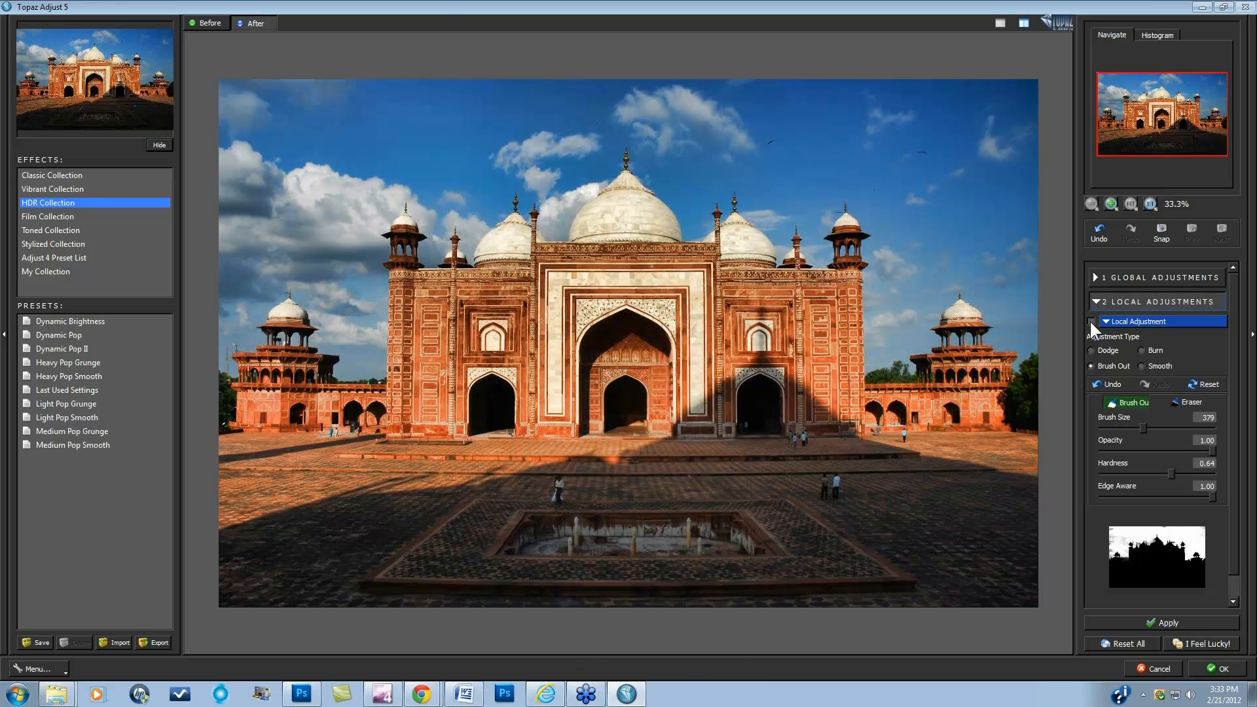
left_click(1089, 320)
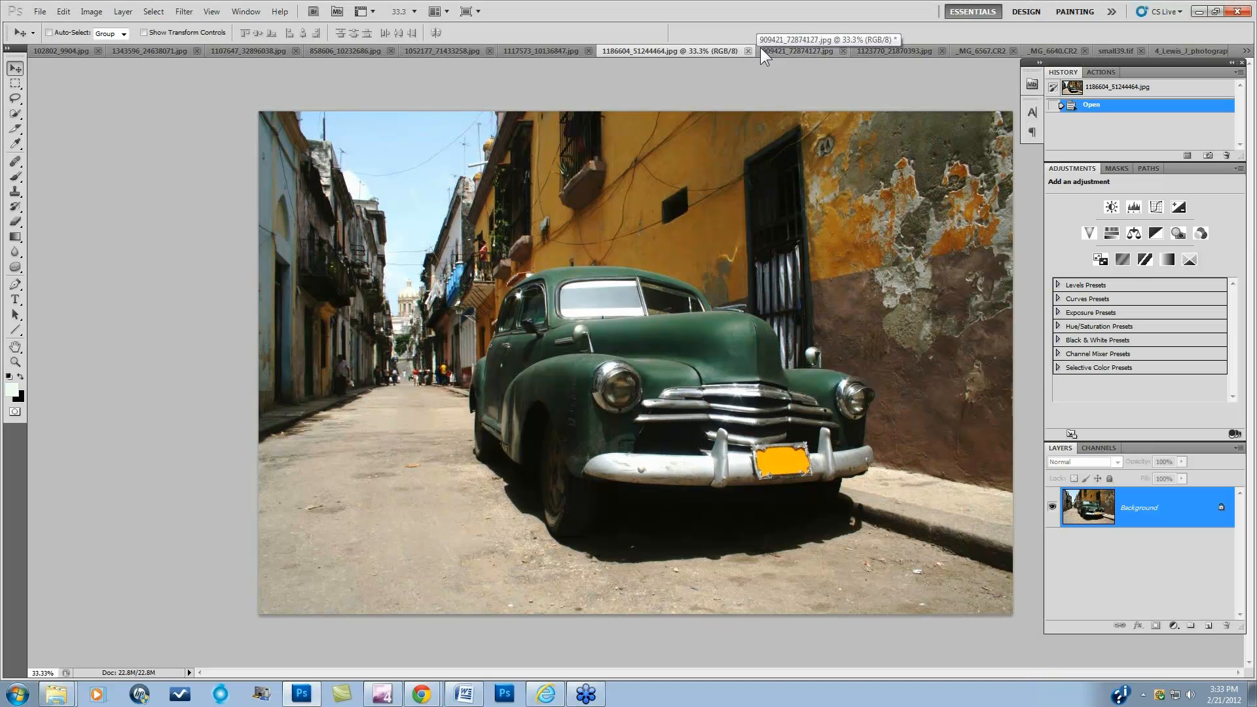
Step: Switch to the 1123770_21870393.jpg forest photo in Photoshop and toggle its 1123770_21870393_after layer off and on three times
left_click(805, 50)
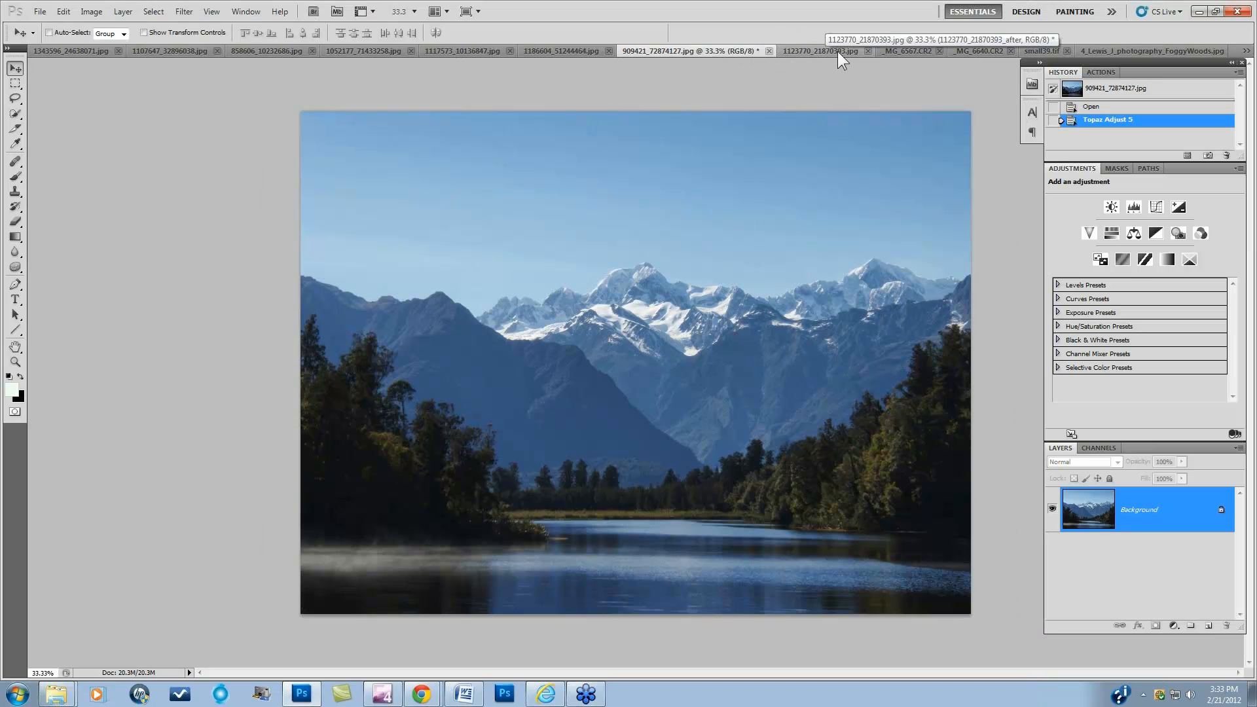
left_click(836, 50)
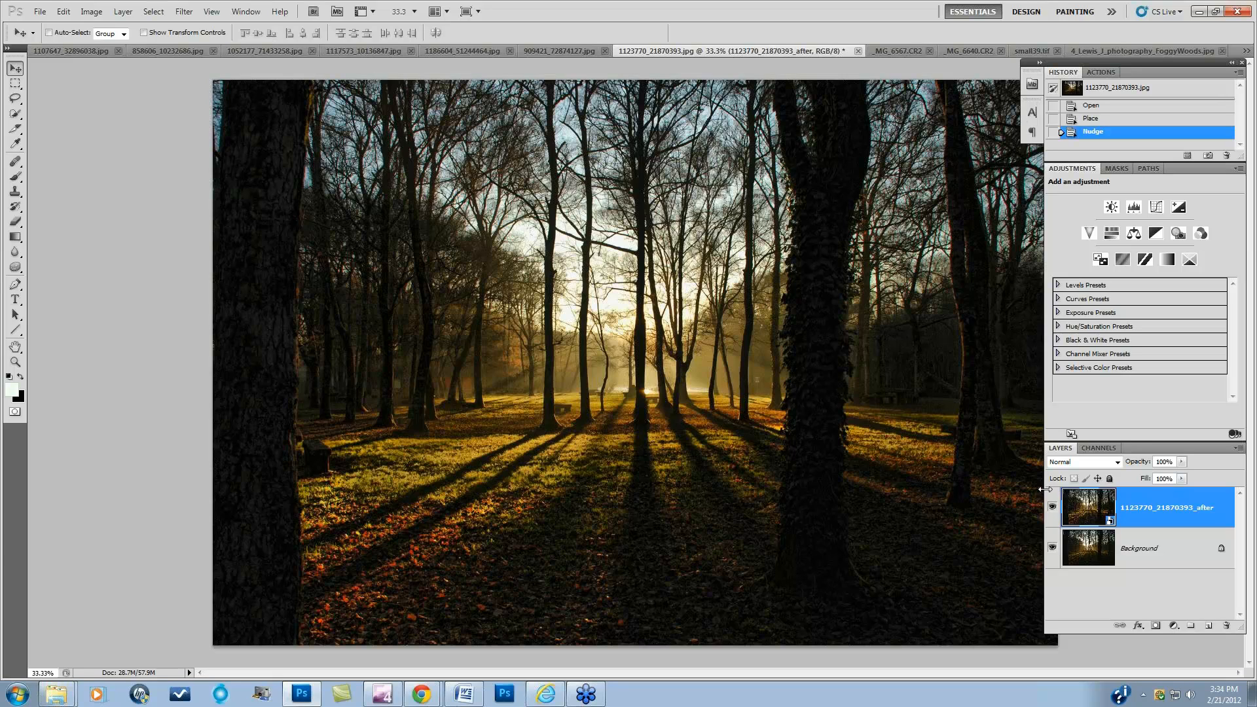
left_click(1052, 508)
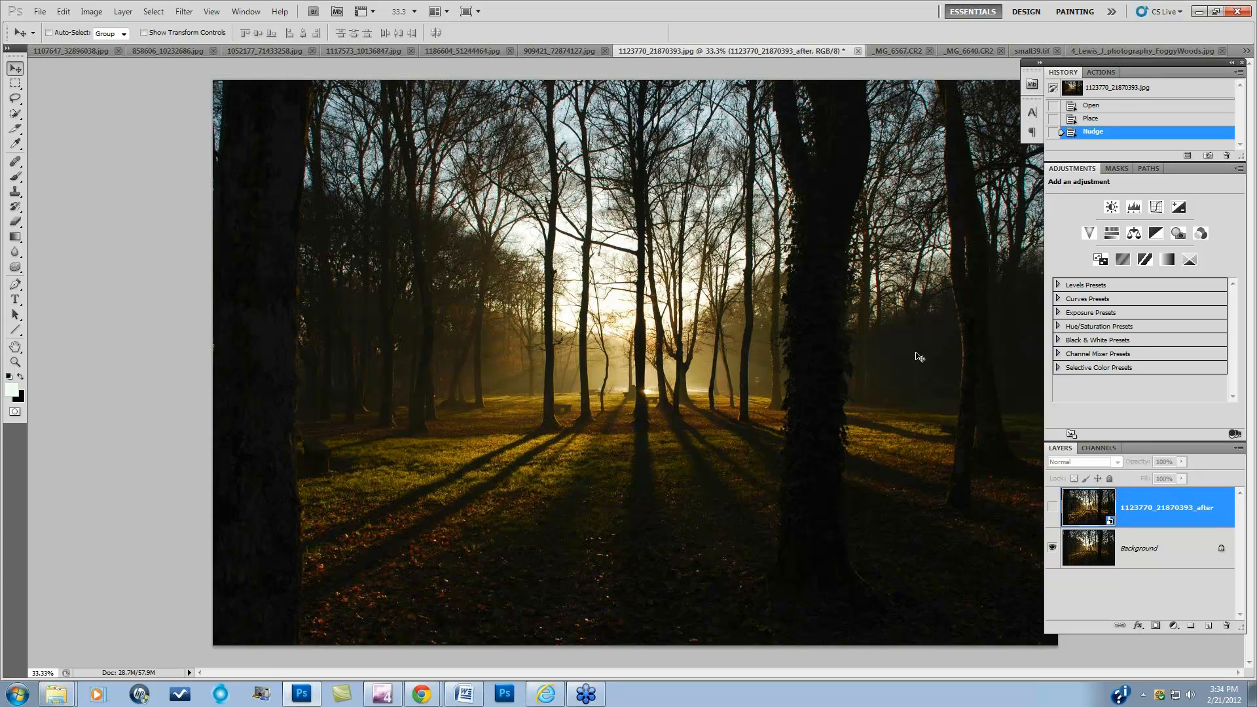
left_click(1051, 509)
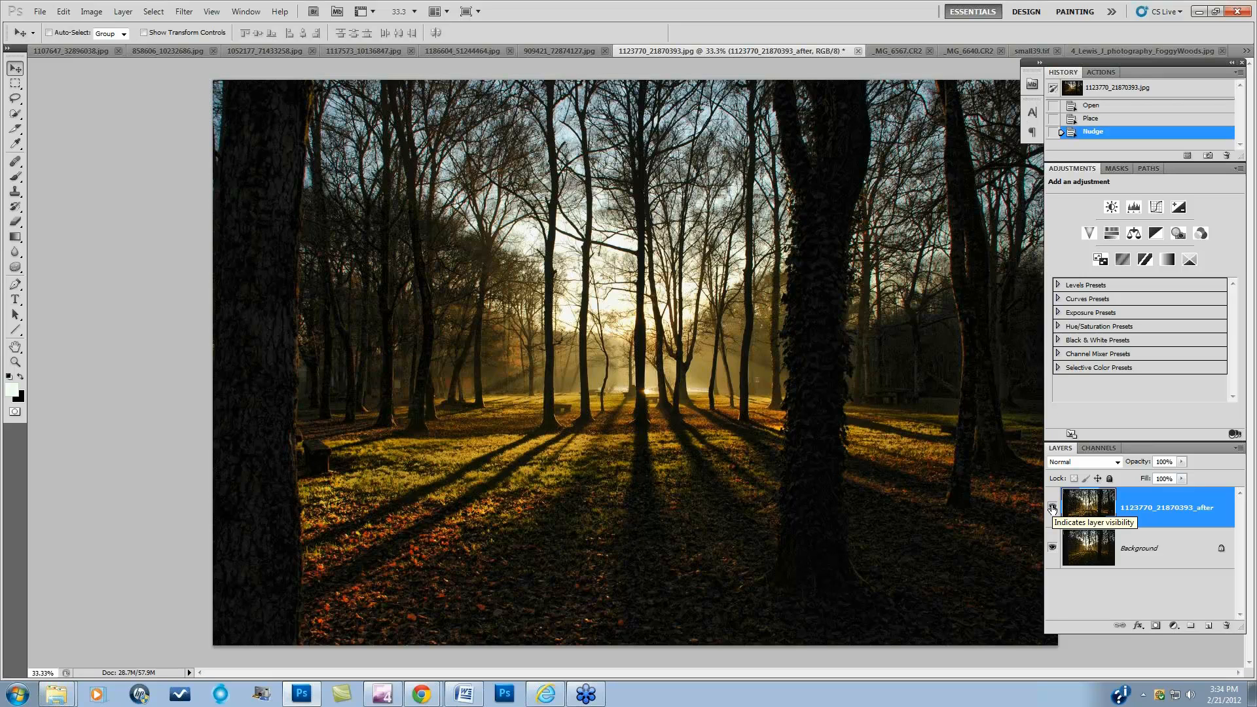
left_click(1052, 508)
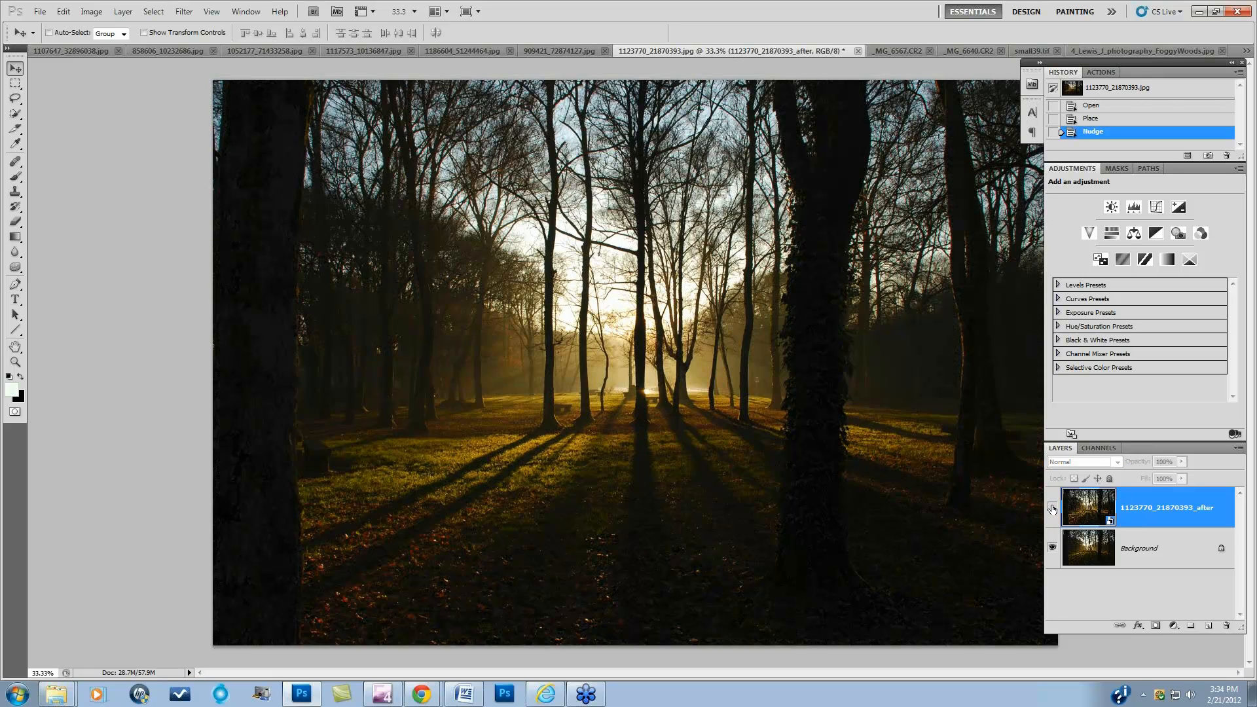
left_click(1052, 509)
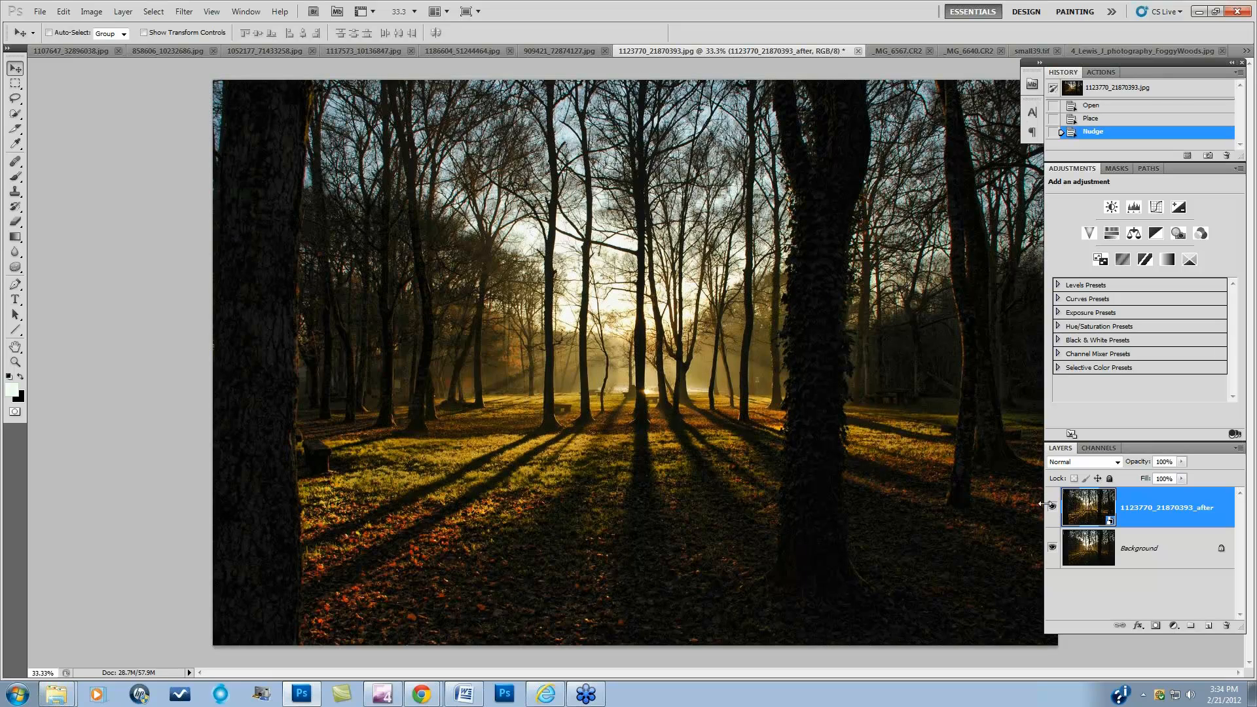
left_click(1051, 508)
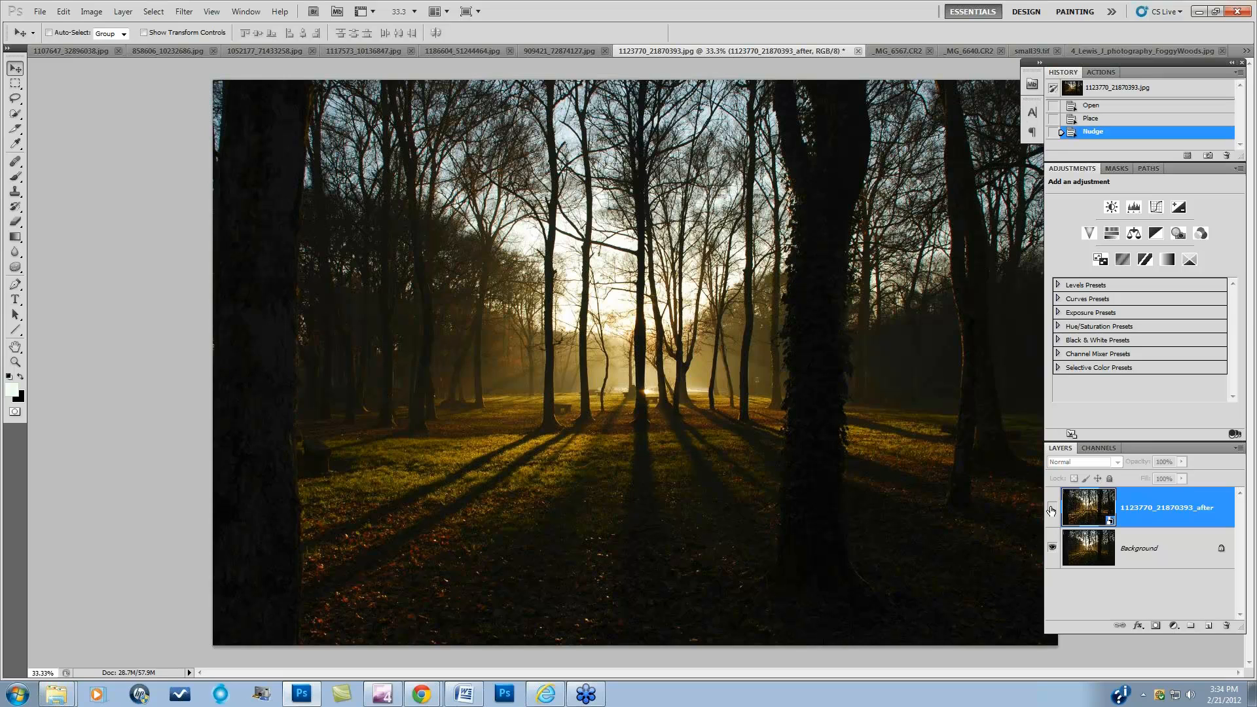
left_click(1051, 509)
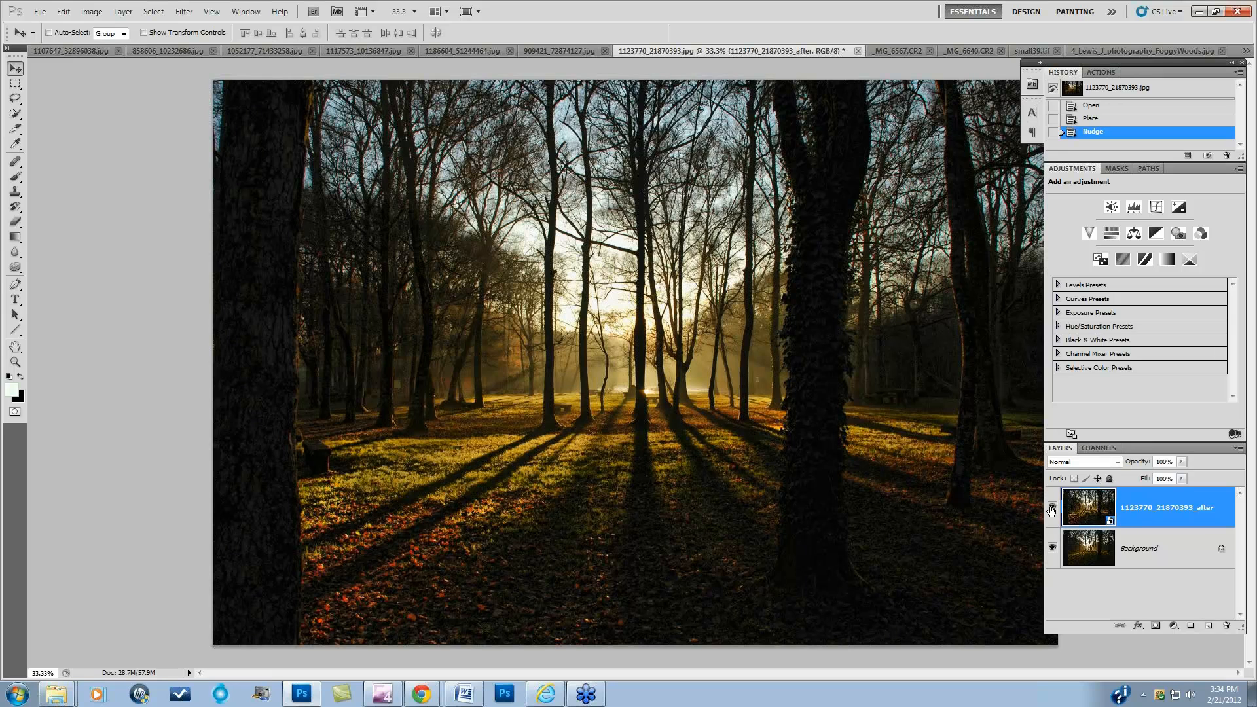
Step: Switch to the _MG_6567.CR2 photo of the cyclist
left_click(892, 52)
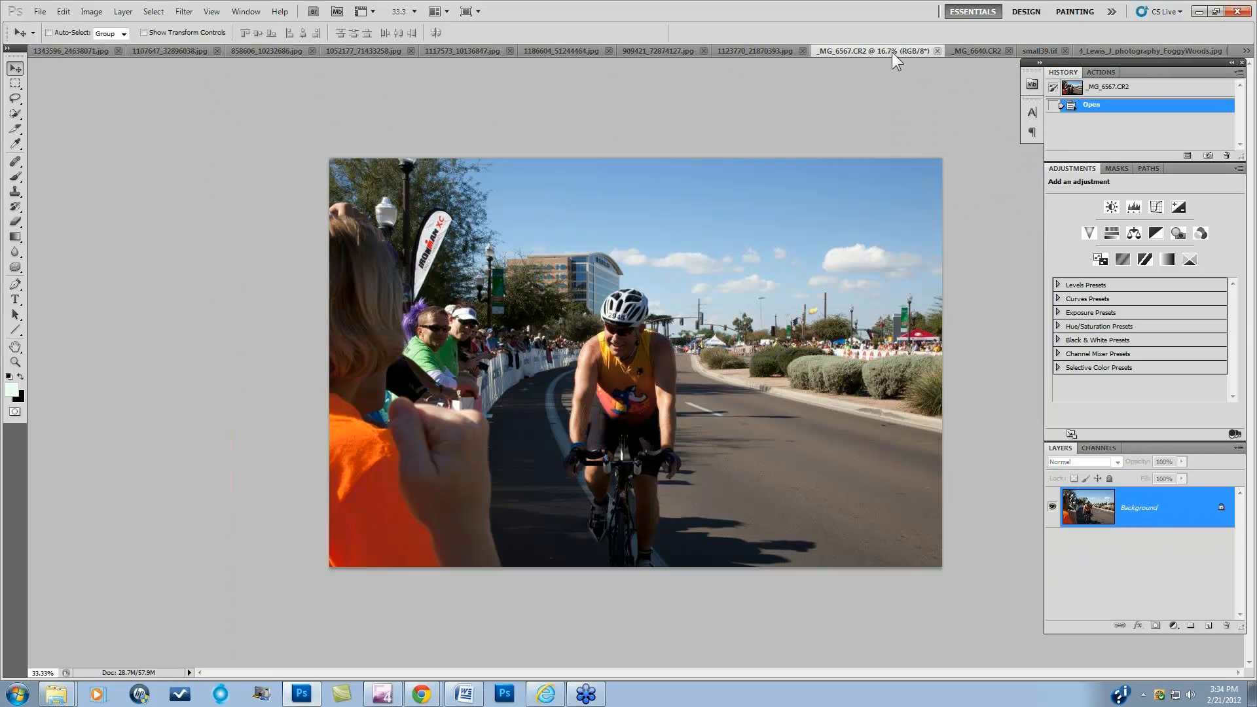
Step: Look through the _MG_6640.CR2 cyclist photo and the neighbouring TIF, and switch to the FoggyWoods forest photo
left_click(976, 53)
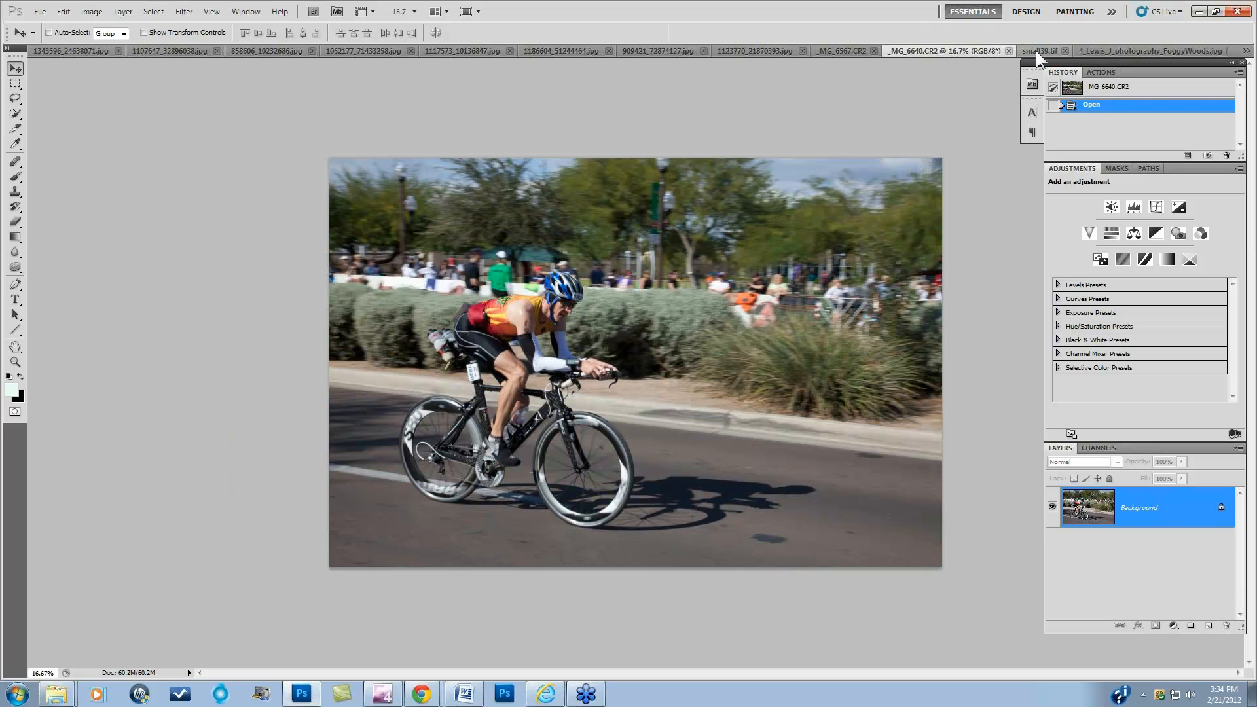
left_click(1036, 49)
left_click(1159, 49)
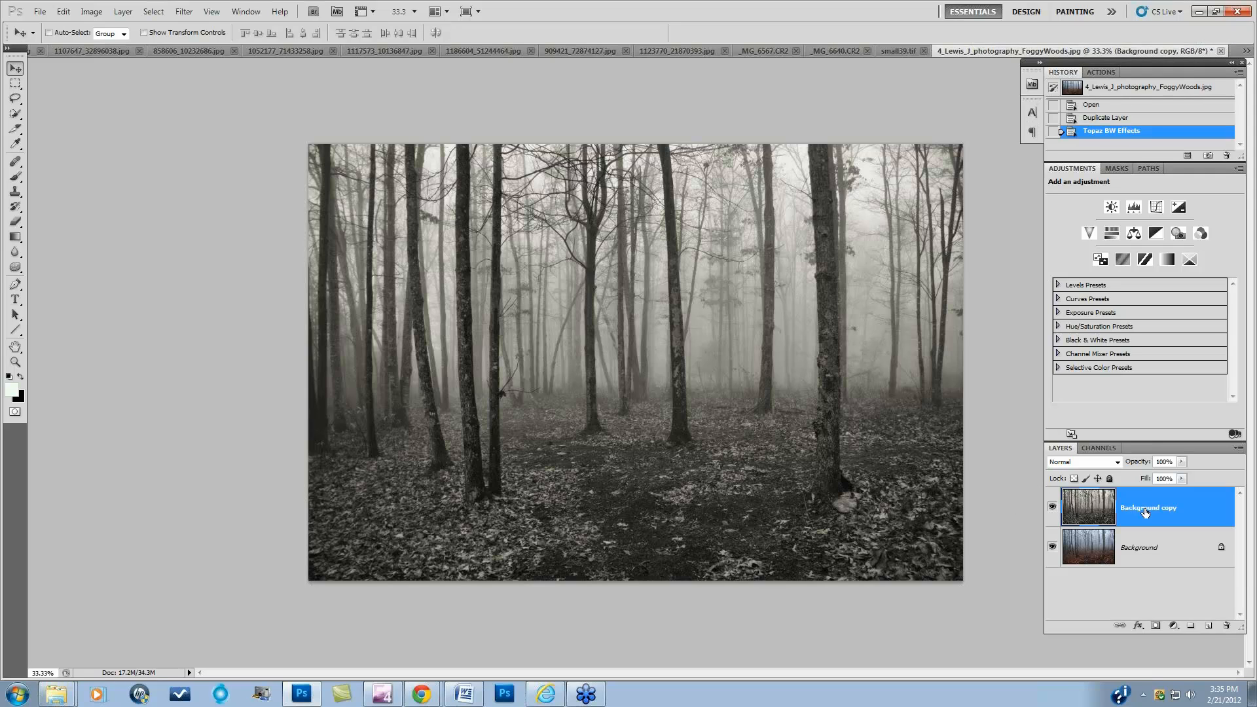
Step: Remove all processed black-and-white layer copies from the foggy woods photo and duplicate its original color Background layer
left_click_drag(1144, 512, 1208, 625)
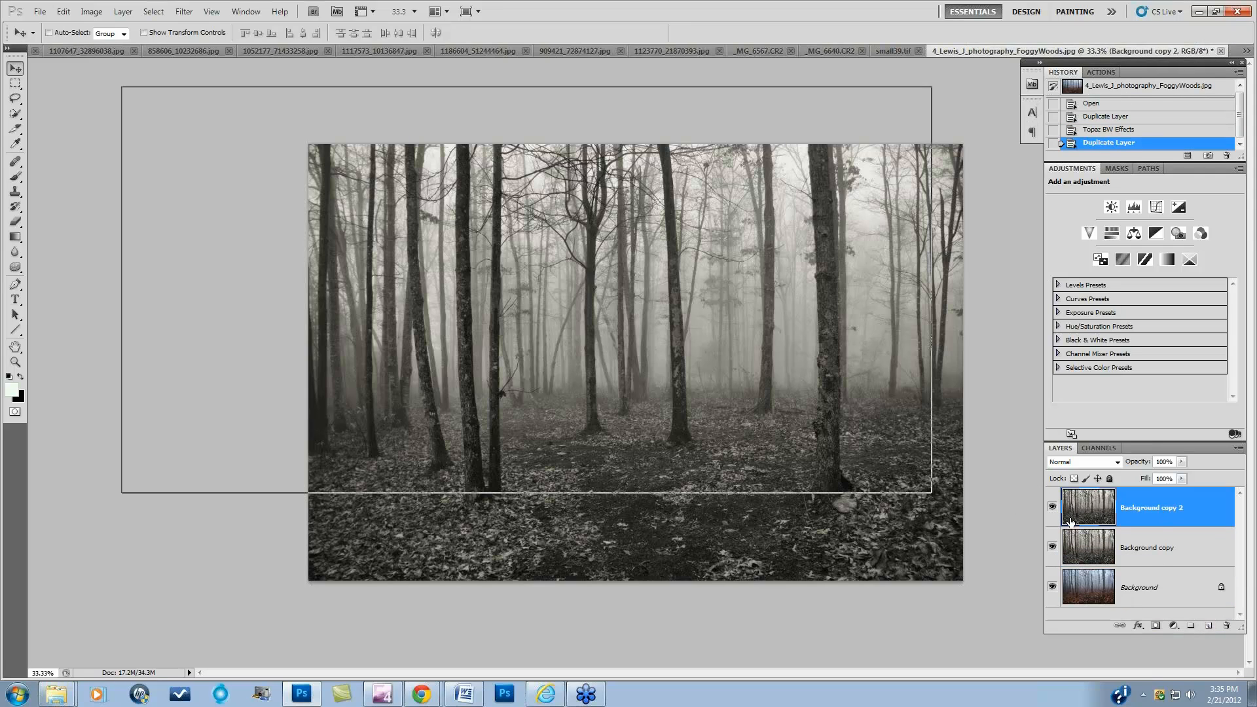
left_click(1152, 557, "shift")
left_click_drag(1175, 520, 1208, 625)
left_click_drag(1183, 511, 1226, 625)
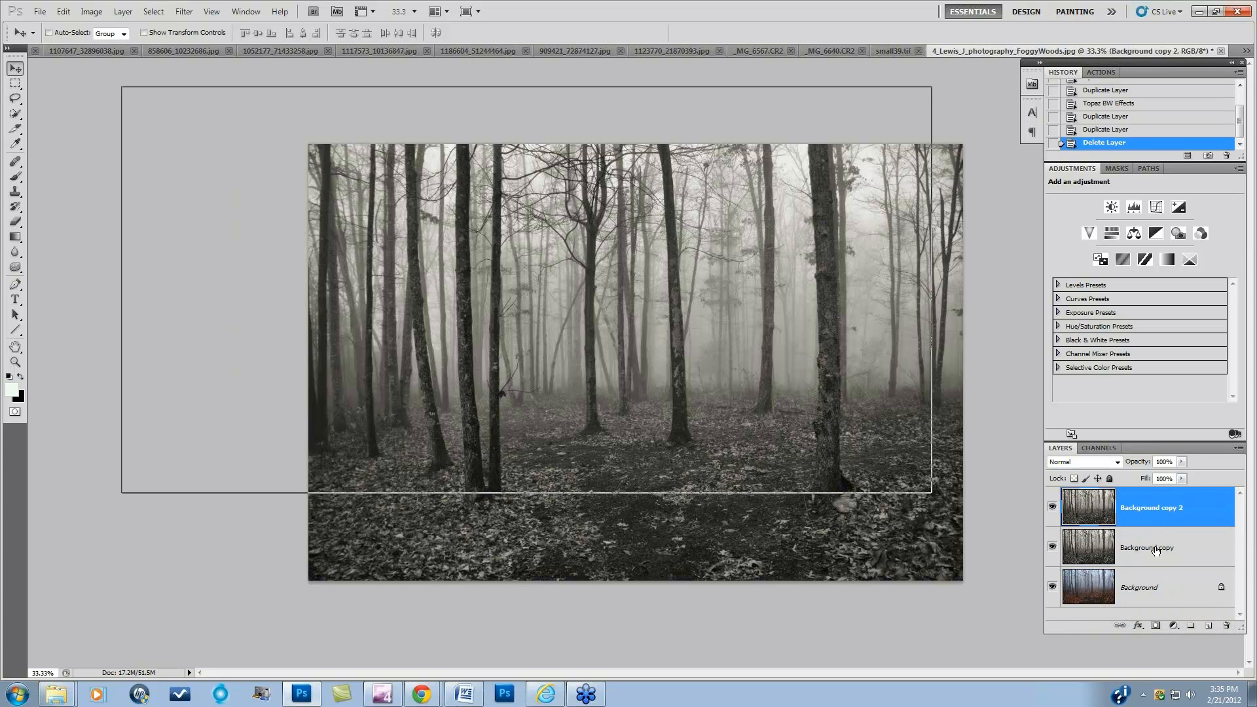
left_click(1153, 552, "shift")
left_click_drag(1194, 509, 1228, 627)
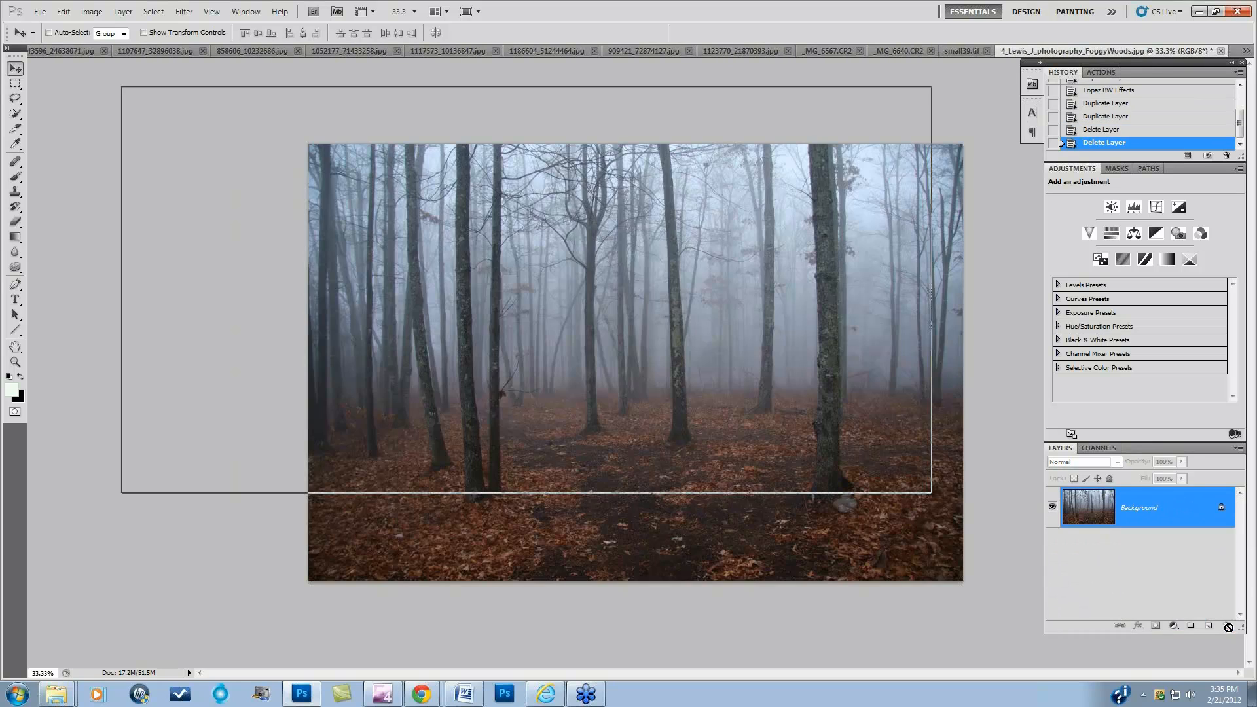
left_click_drag(1155, 500, 1208, 625)
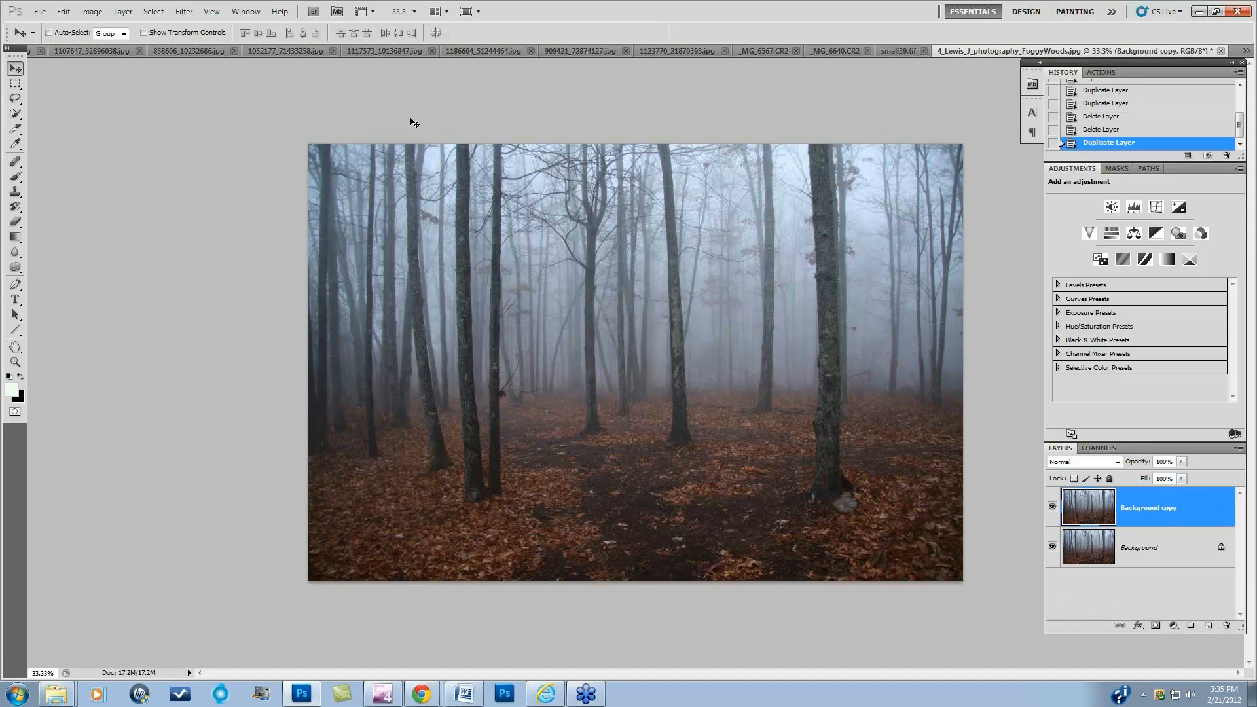
Step: Open the Background copy in Topaz B&W Effects and reset all of its settings
left_click(184, 11)
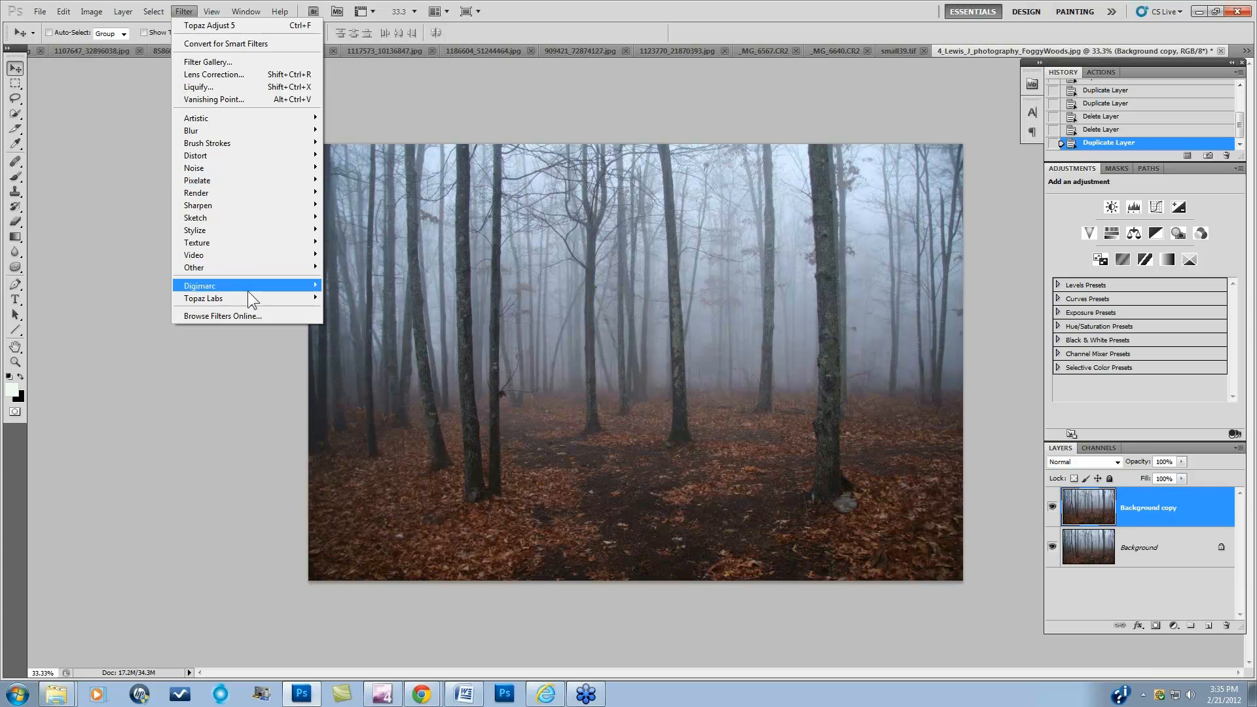
mouse_move(247, 294)
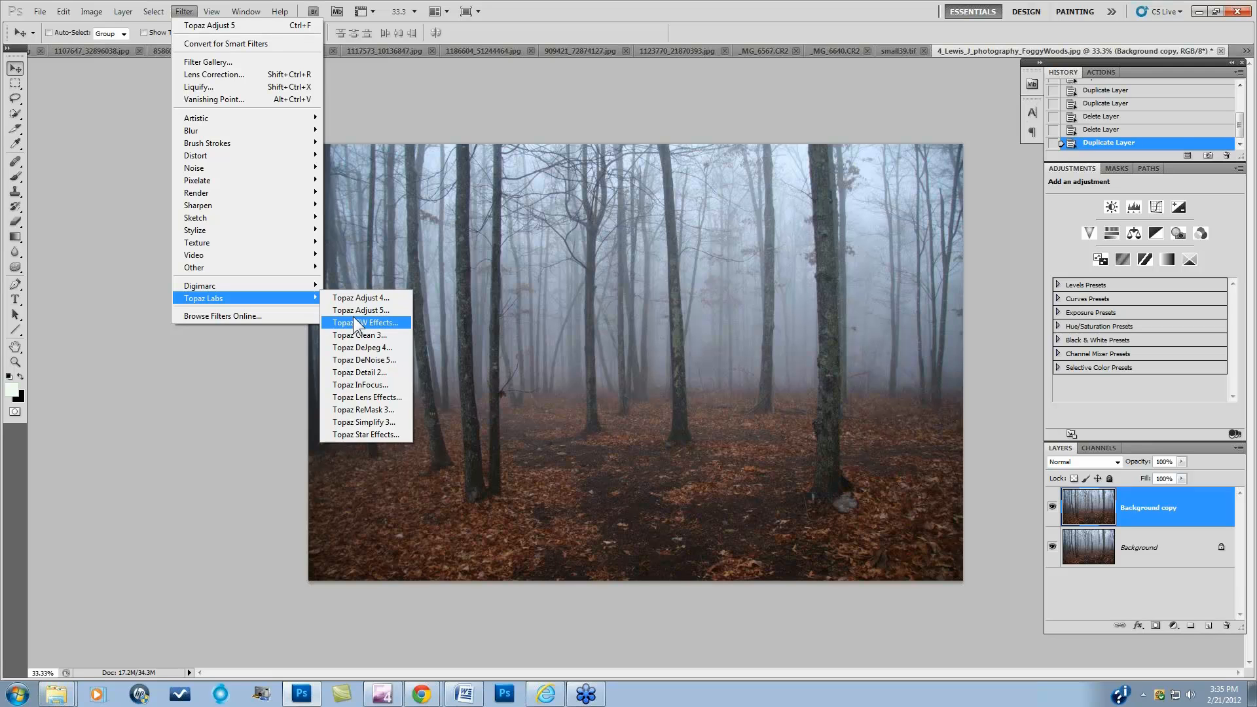
left_click(352, 322)
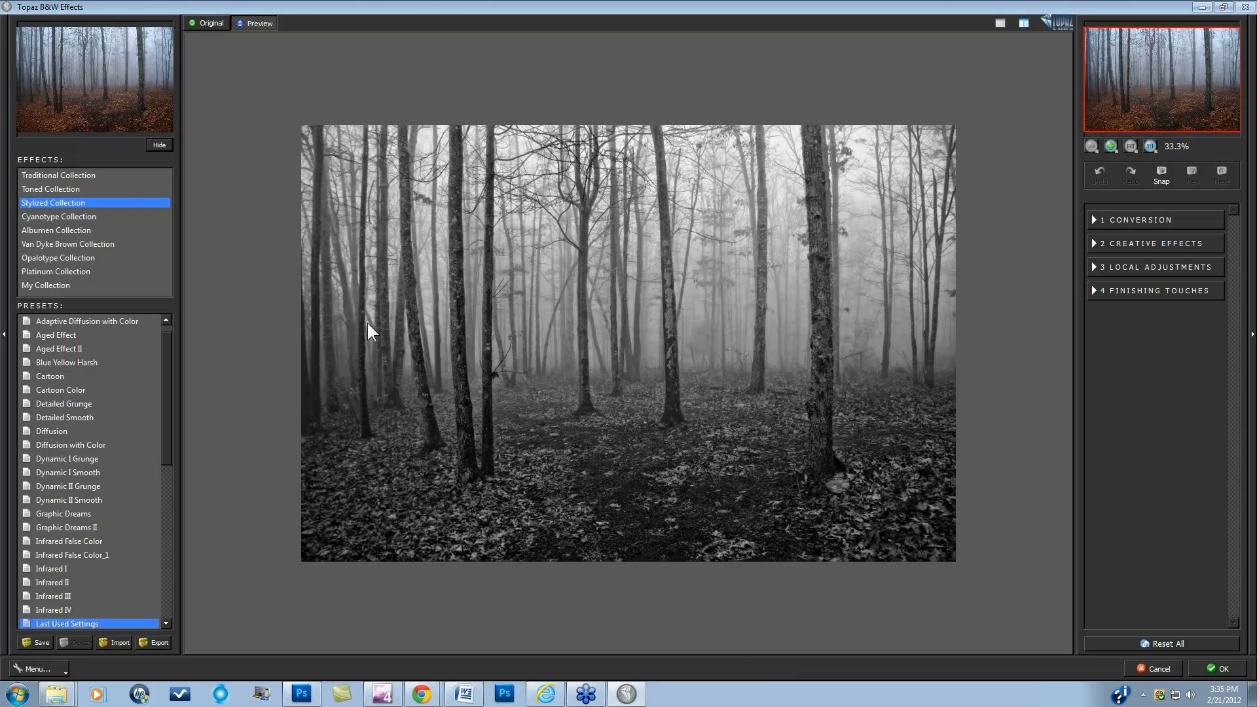
left_click(1161, 641)
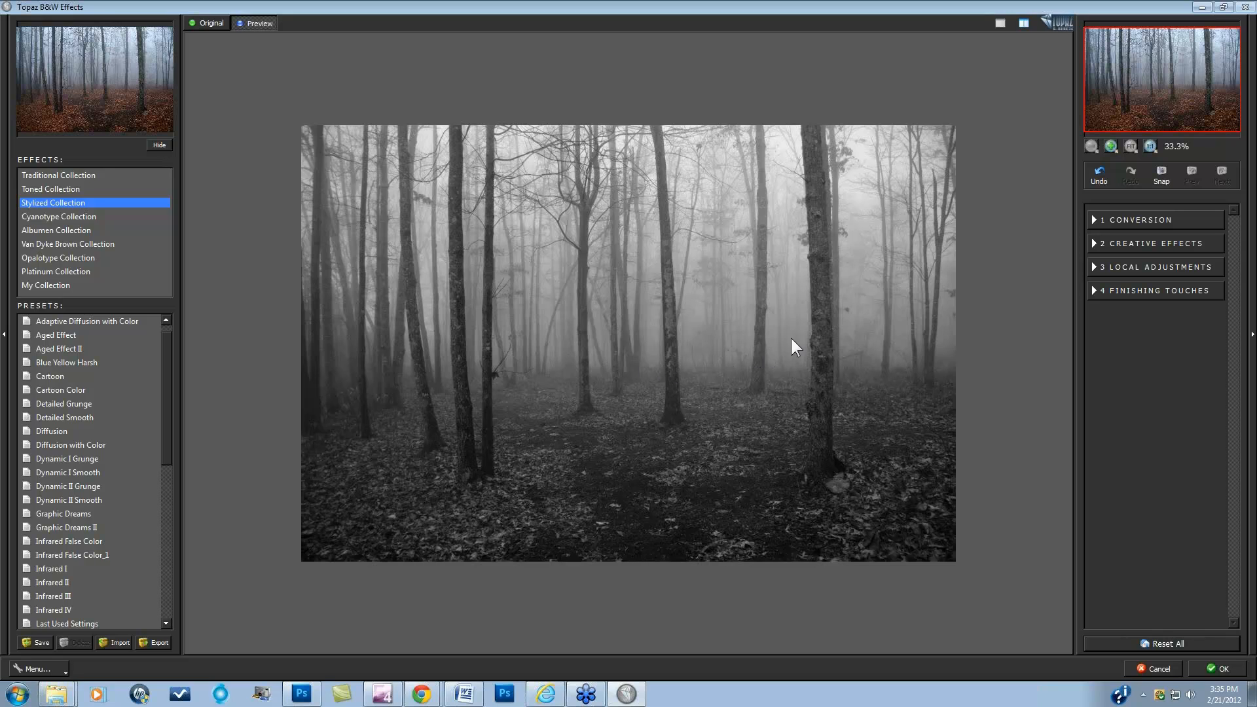
Step: Apply Adaptive Exposure to the black-and-white conversion with a strength of 0.45
left_click(1093, 219)
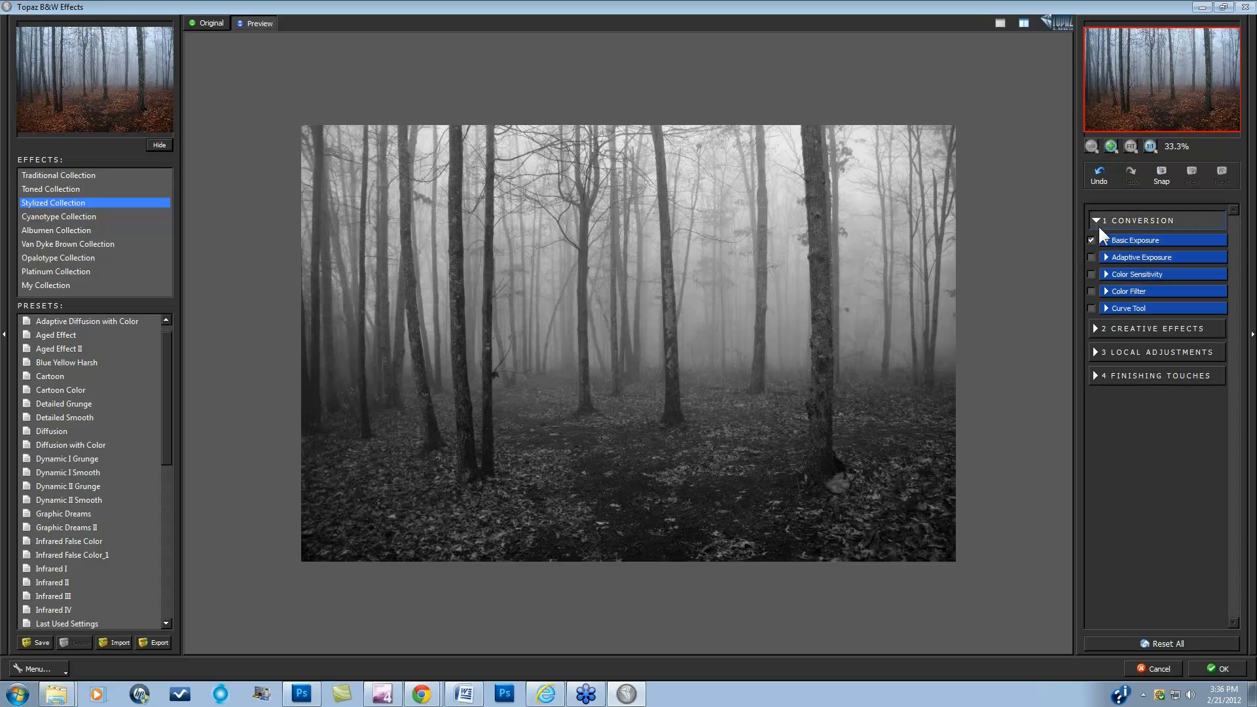
left_click(1107, 259)
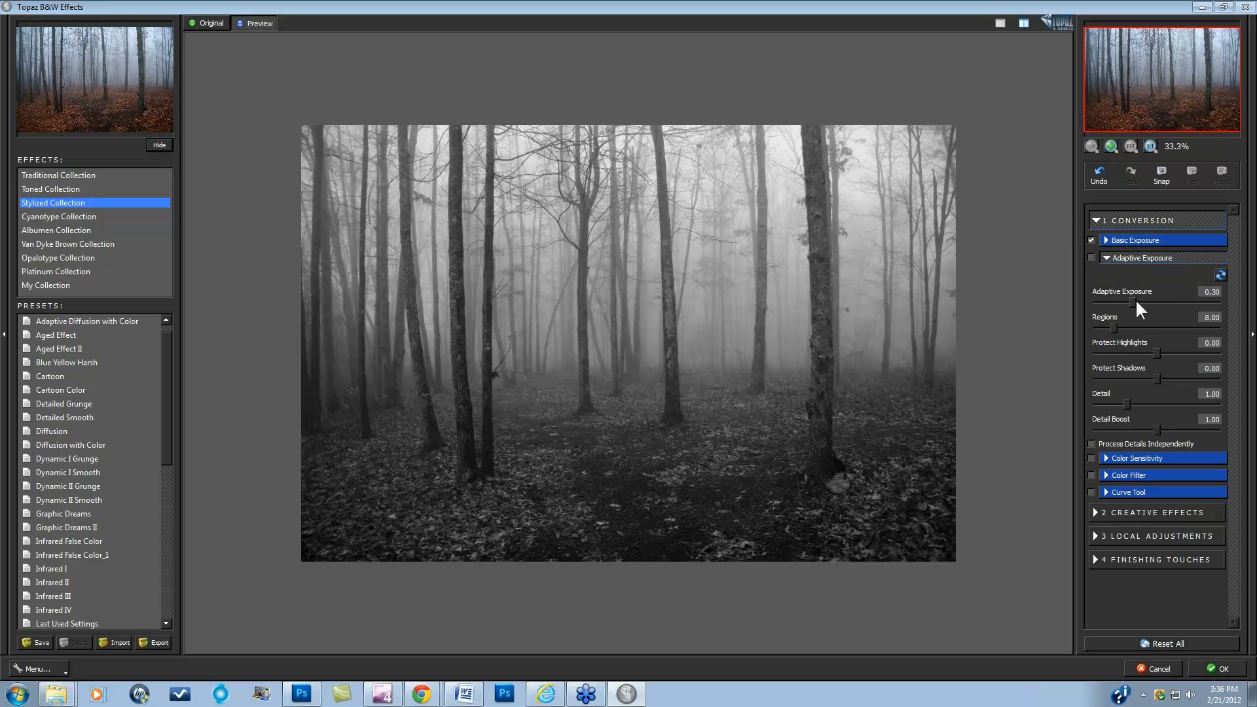
left_click_drag(1135, 301, 1155, 301)
left_click_drag(1153, 303, 1150, 303)
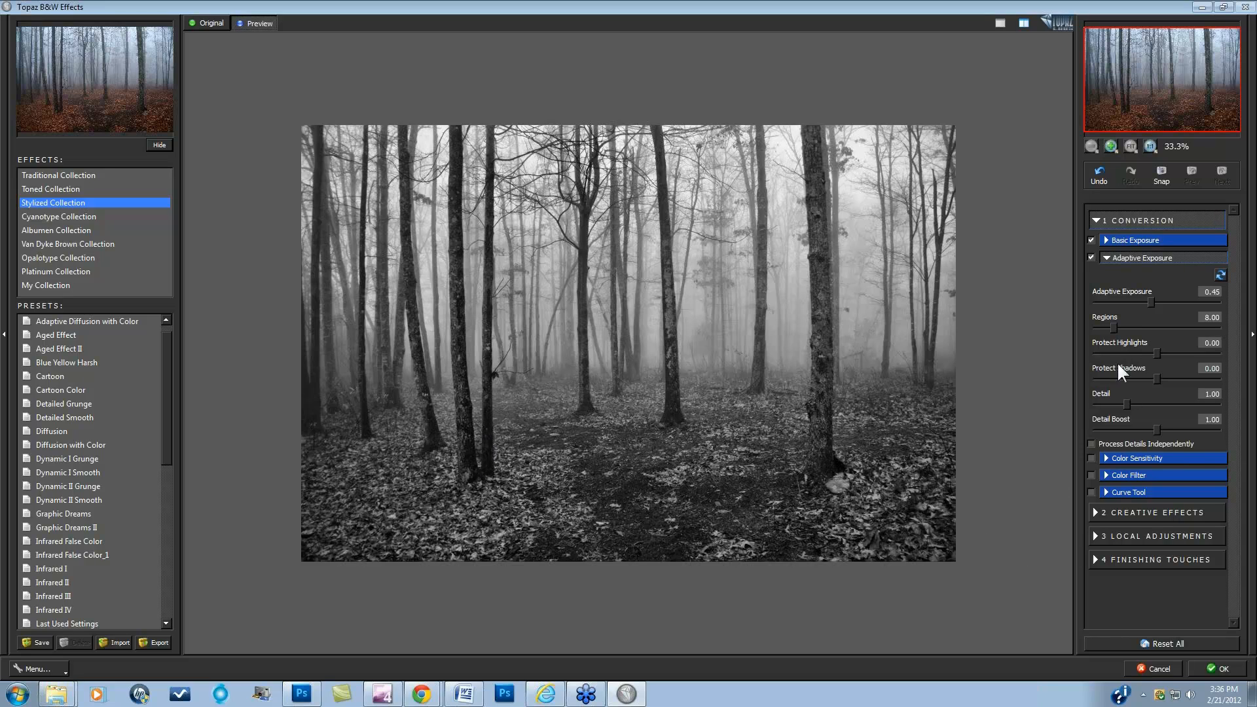
Step: Try Regions at 48.95, set Regions to 20.76 and Adaptive Exposure to 0.55, and compare with the adjustment off and on
left_click_drag(1114, 322, 1215, 328)
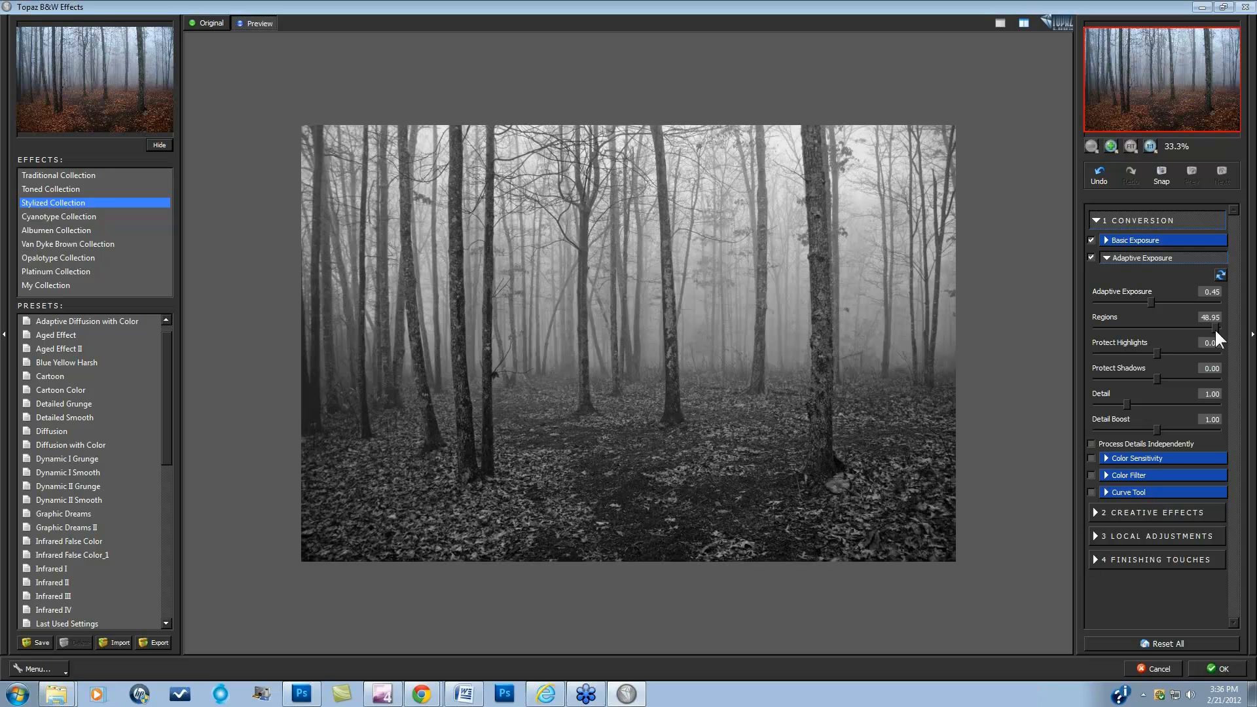
left_click_drag(1214, 328, 1144, 328)
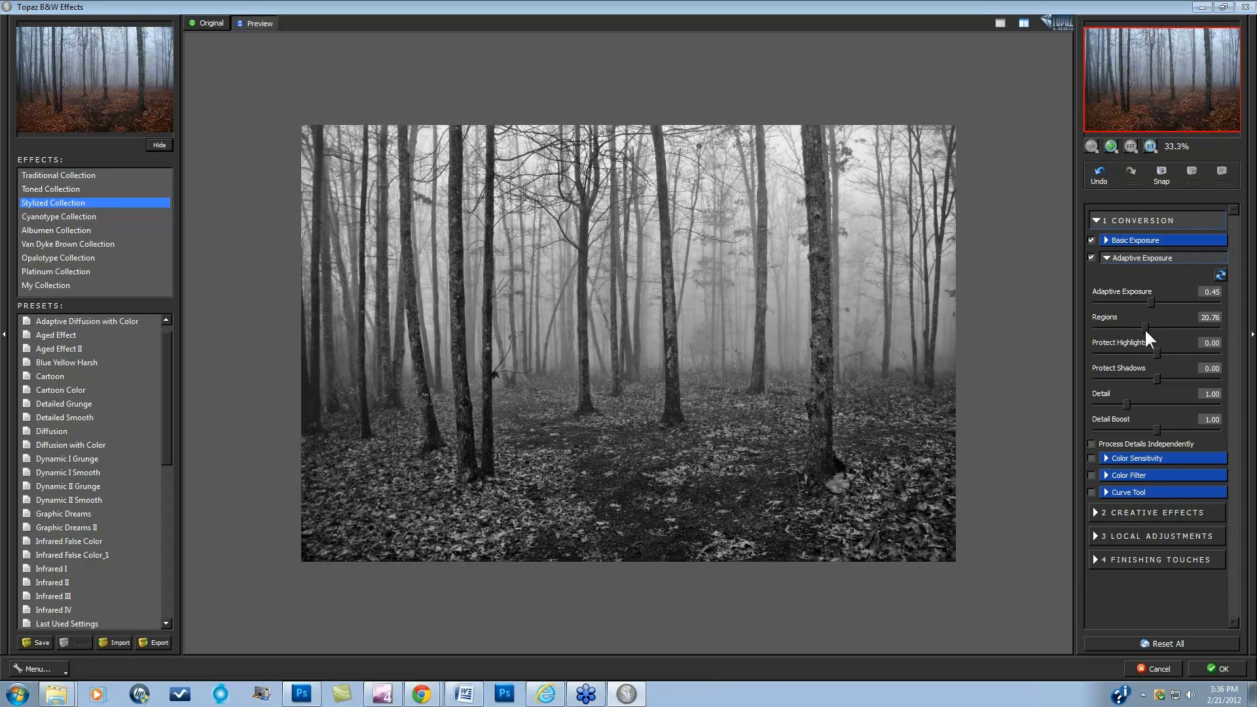
left_click_drag(1152, 303, 1160, 302)
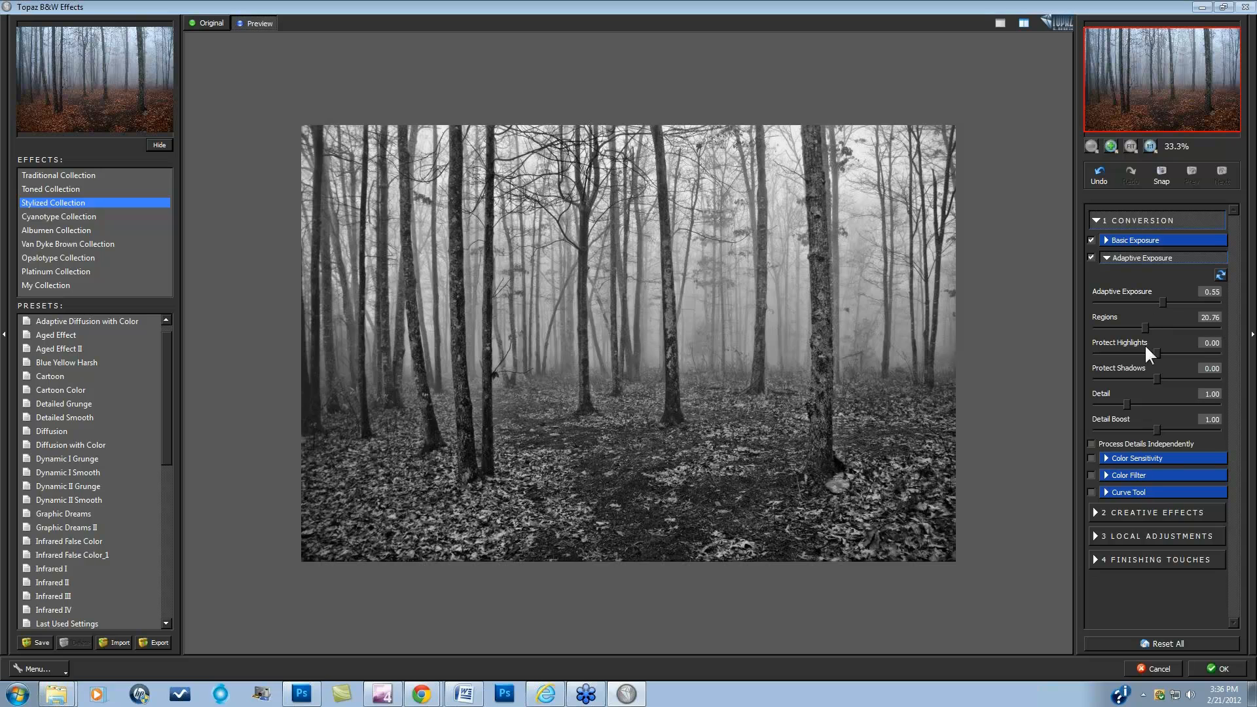
left_click(1091, 255)
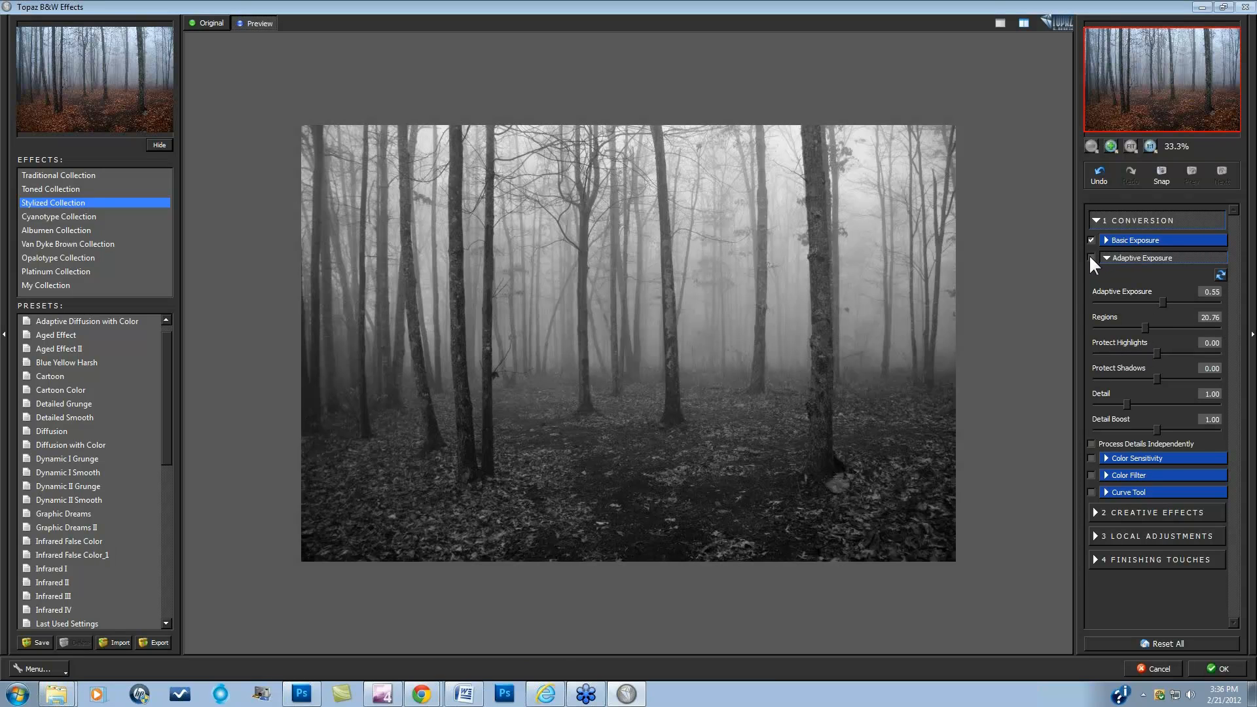
left_click(1090, 257)
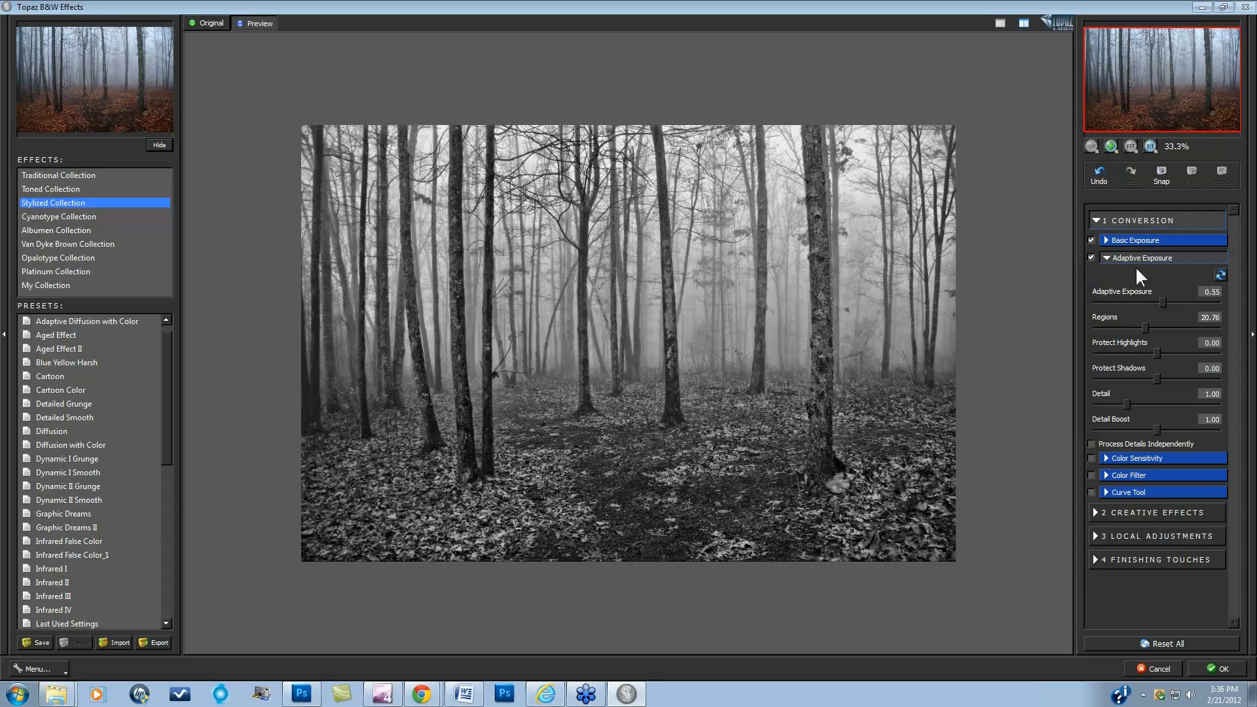
Step: Fine-tune the conversion with Adaptive Exposure at 0.50, Detail at 1.12 and Detail Boost at 1.04
left_click_drag(1163, 302, 1157, 302)
left_click_drag(1124, 401, 1129, 403)
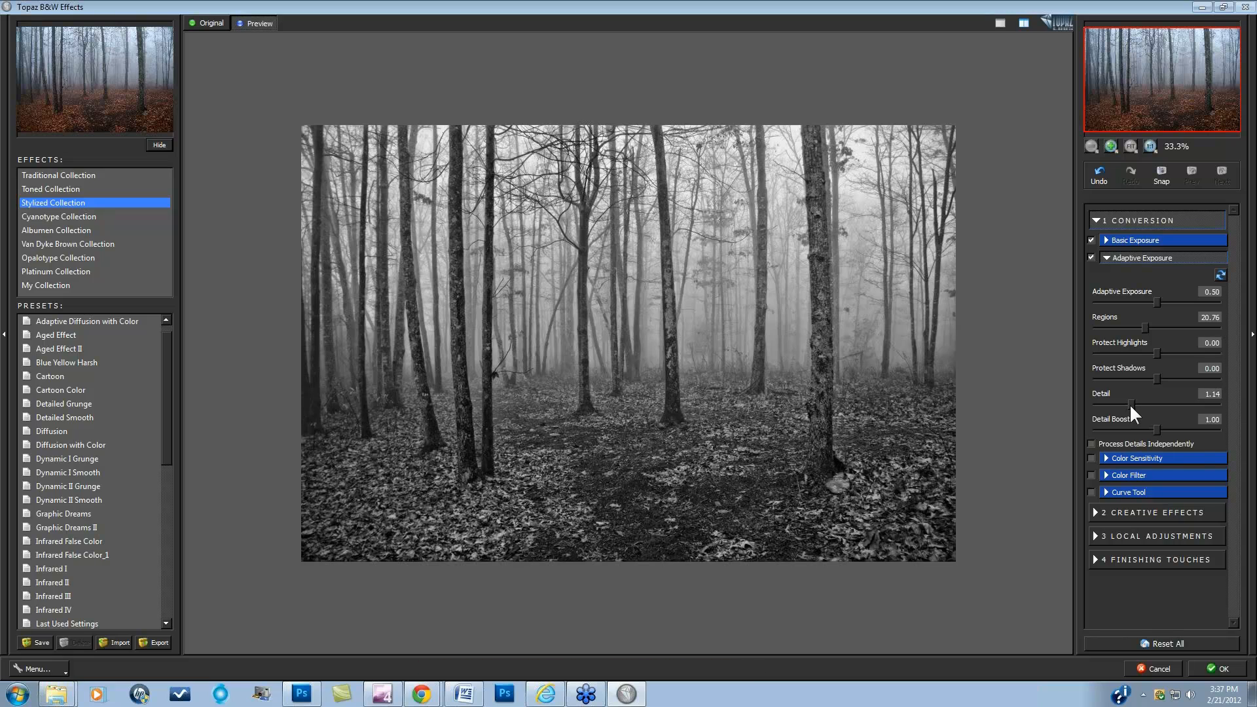
left_click(1157, 428)
left_click(1158, 427)
Step: Tone the black-and-white forest with the Silver and Paper Tone finishing touch, using a reduced Tonal Strength
left_click(1097, 560)
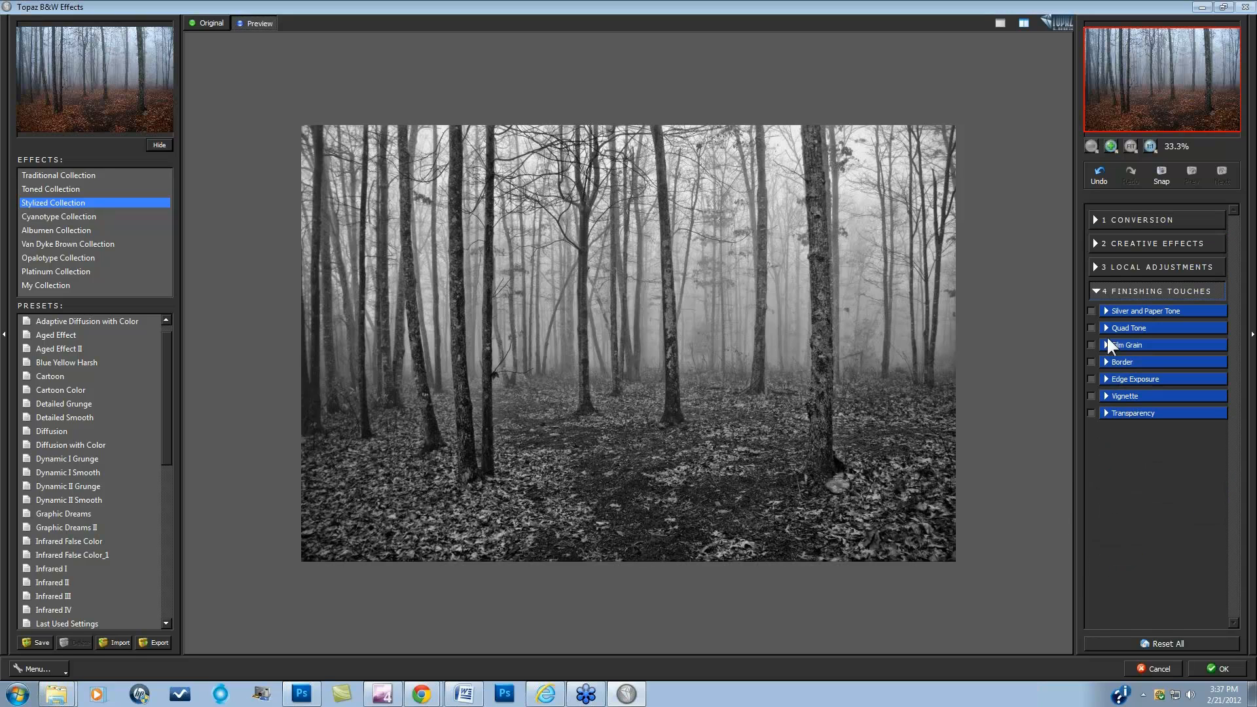
left_click(1110, 310)
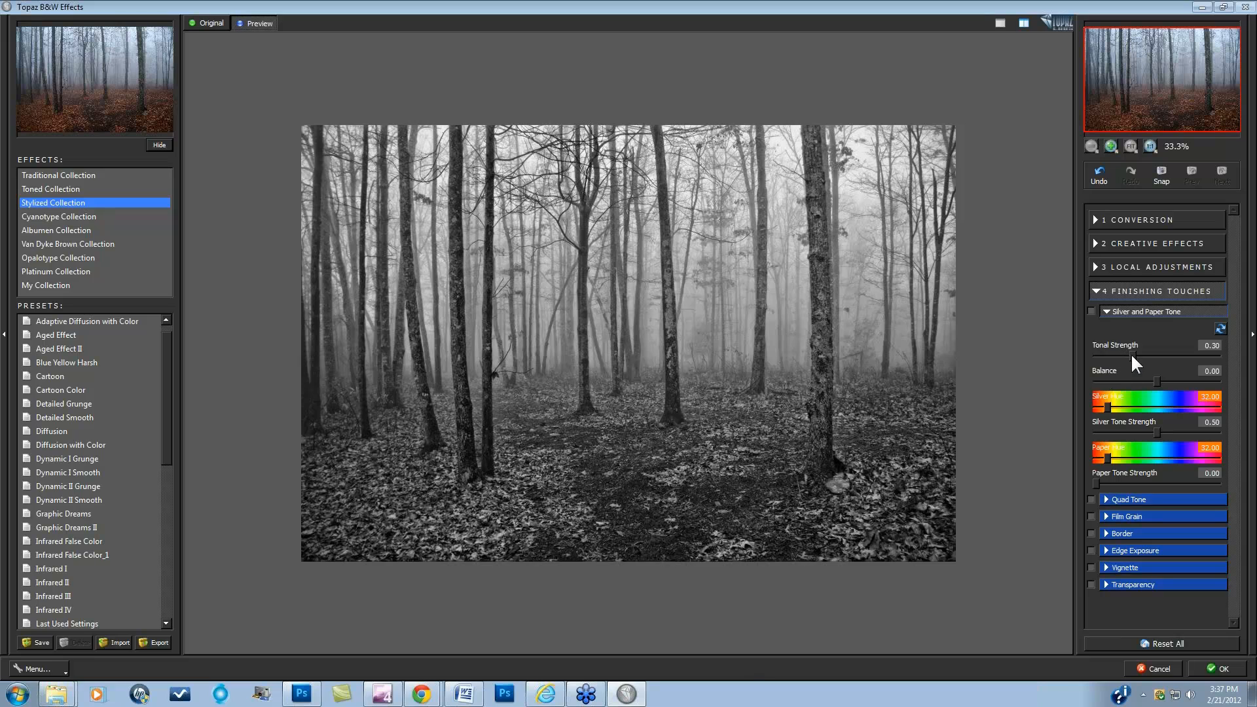
left_click_drag(1131, 354, 1110, 354)
Step: Compare the toned forest with Adaptive Exposure off and on twice, and open the Local Adjustment brush settings
left_click(1094, 219)
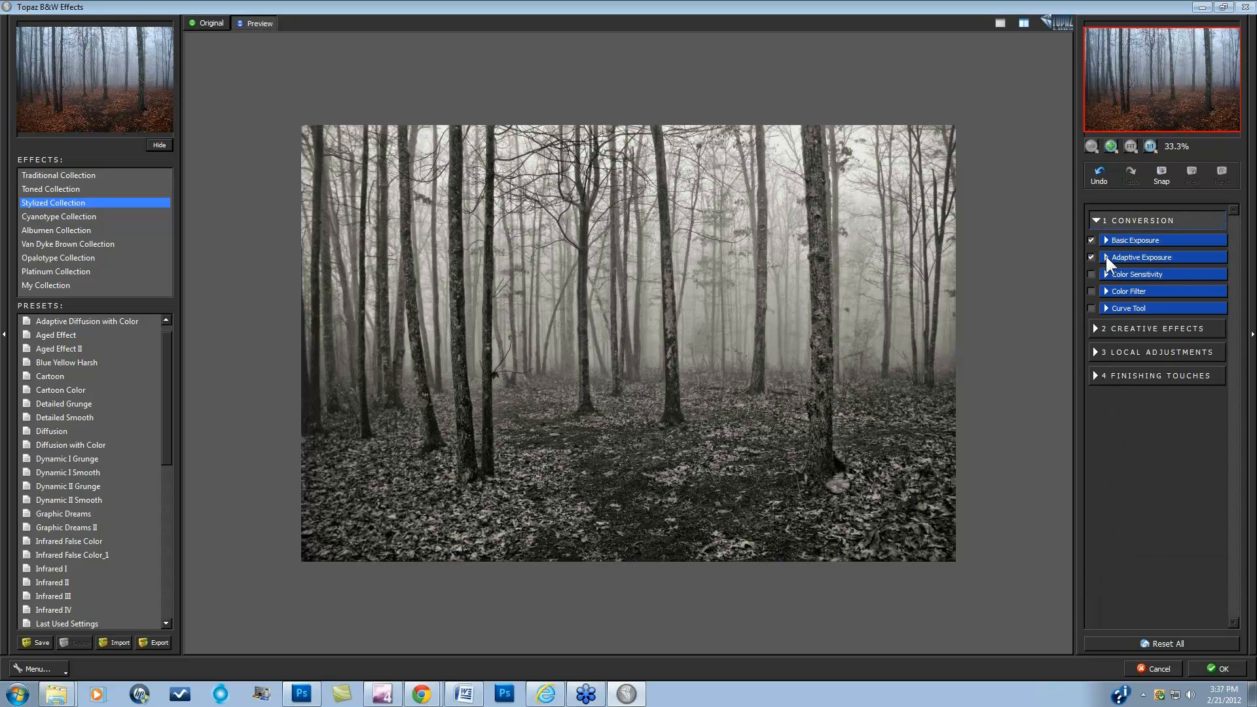
left_click(1090, 256)
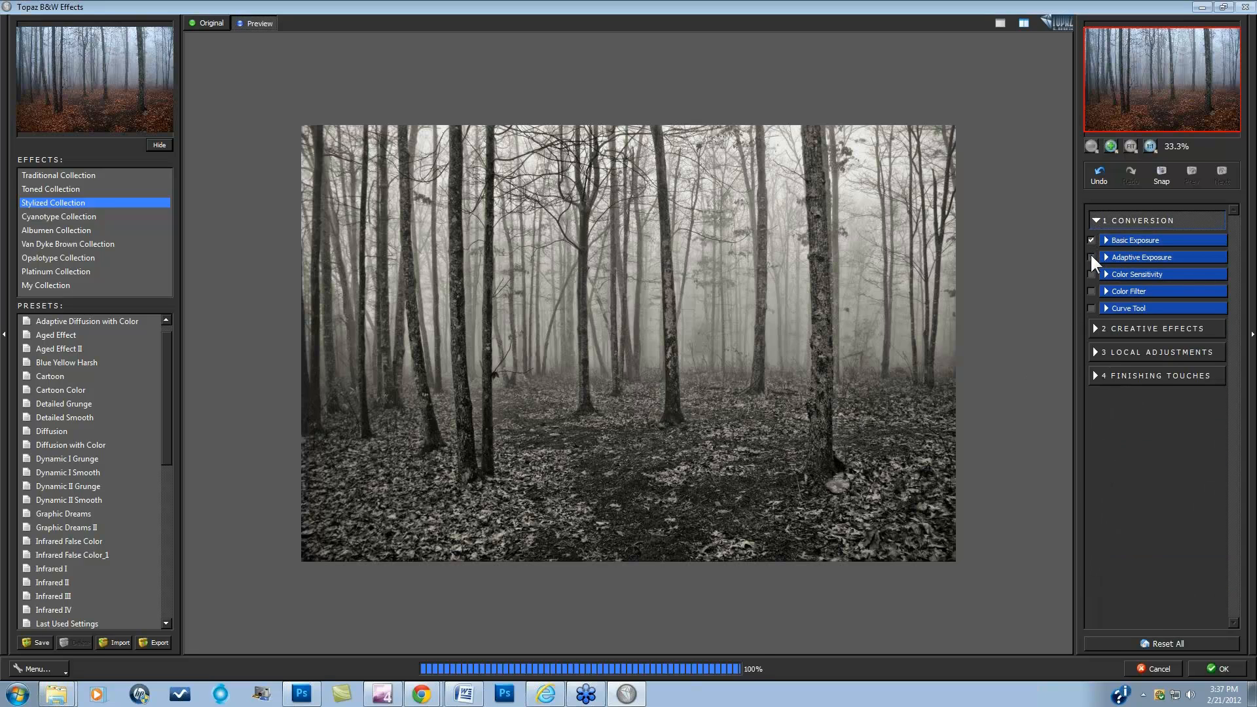
left_click(1089, 256)
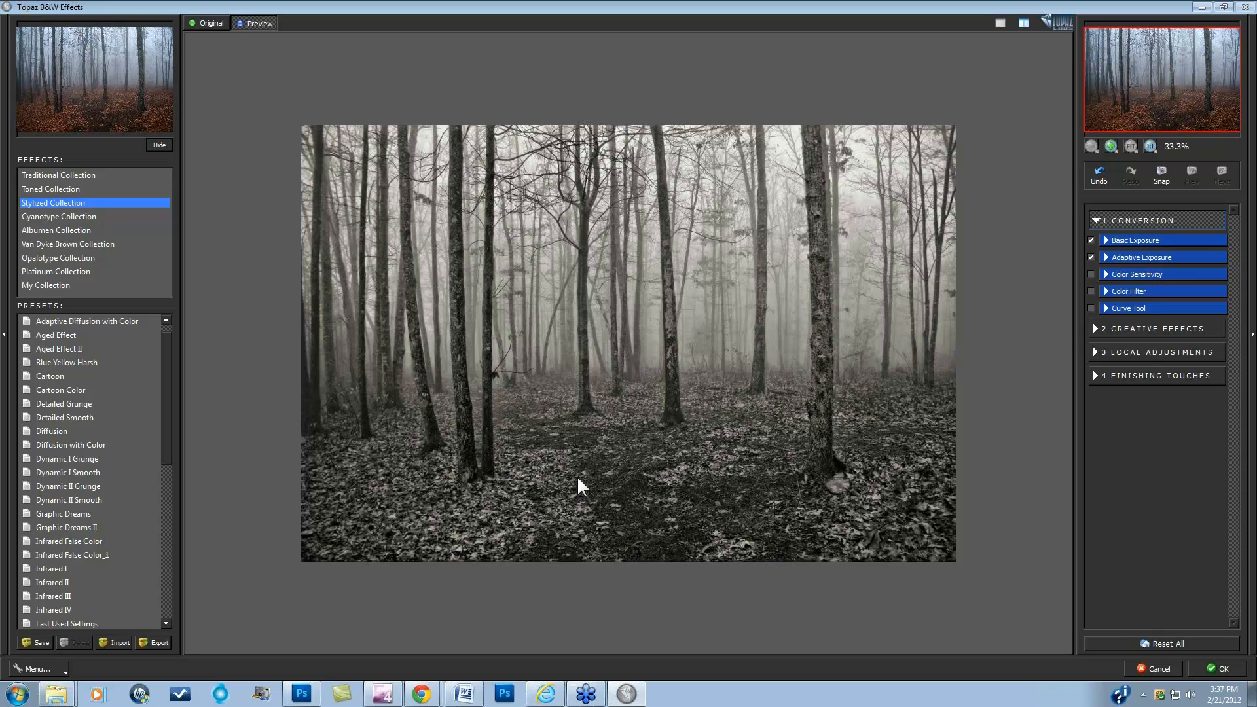
left_click(1090, 255)
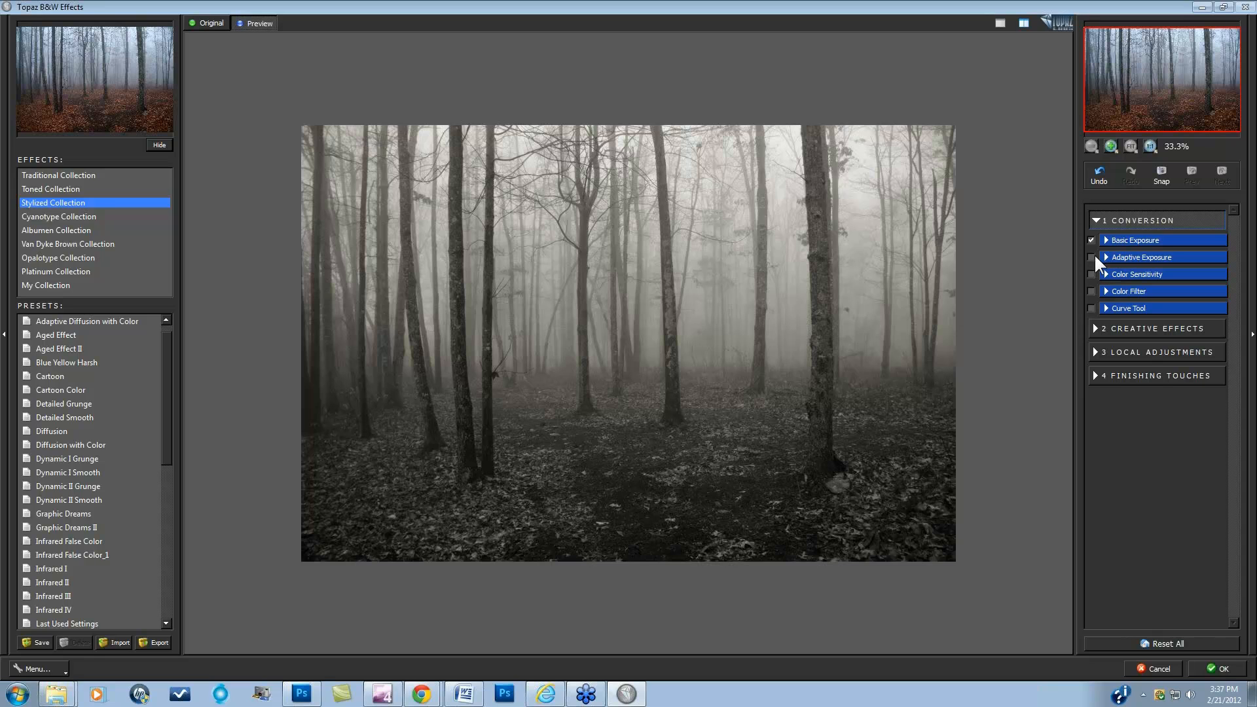
left_click(1091, 257)
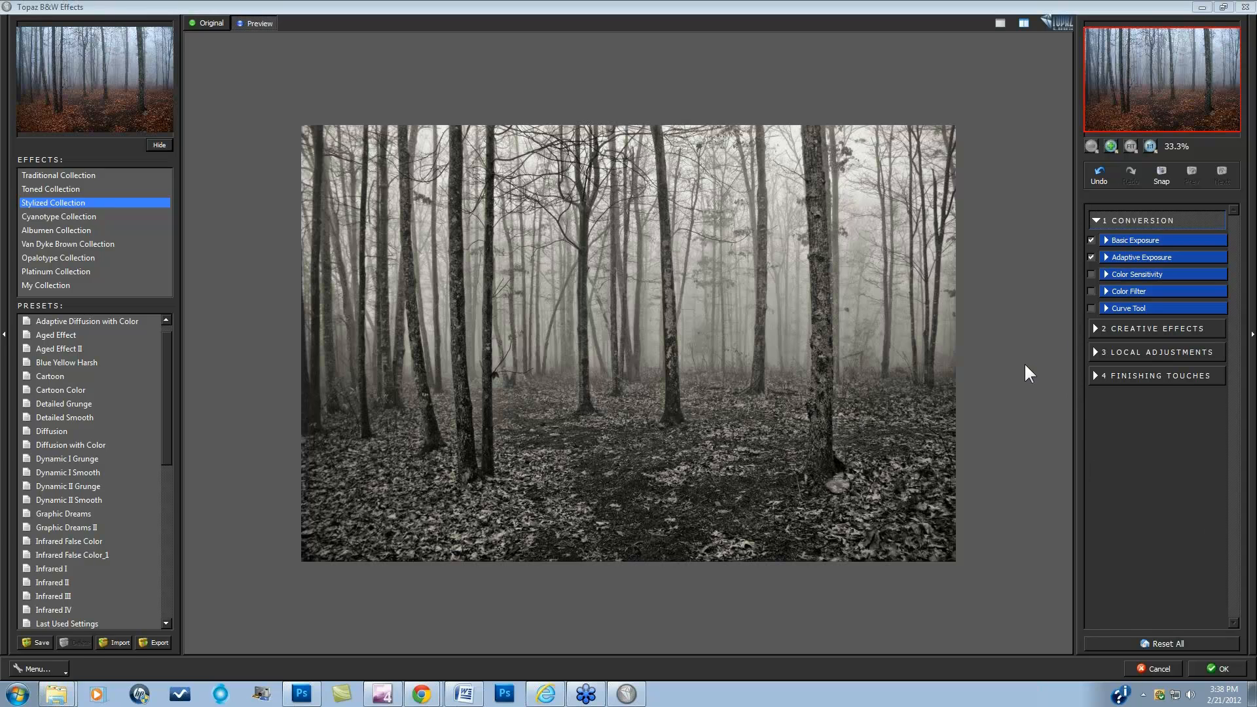
left_click(1094, 328)
left_click(1095, 334)
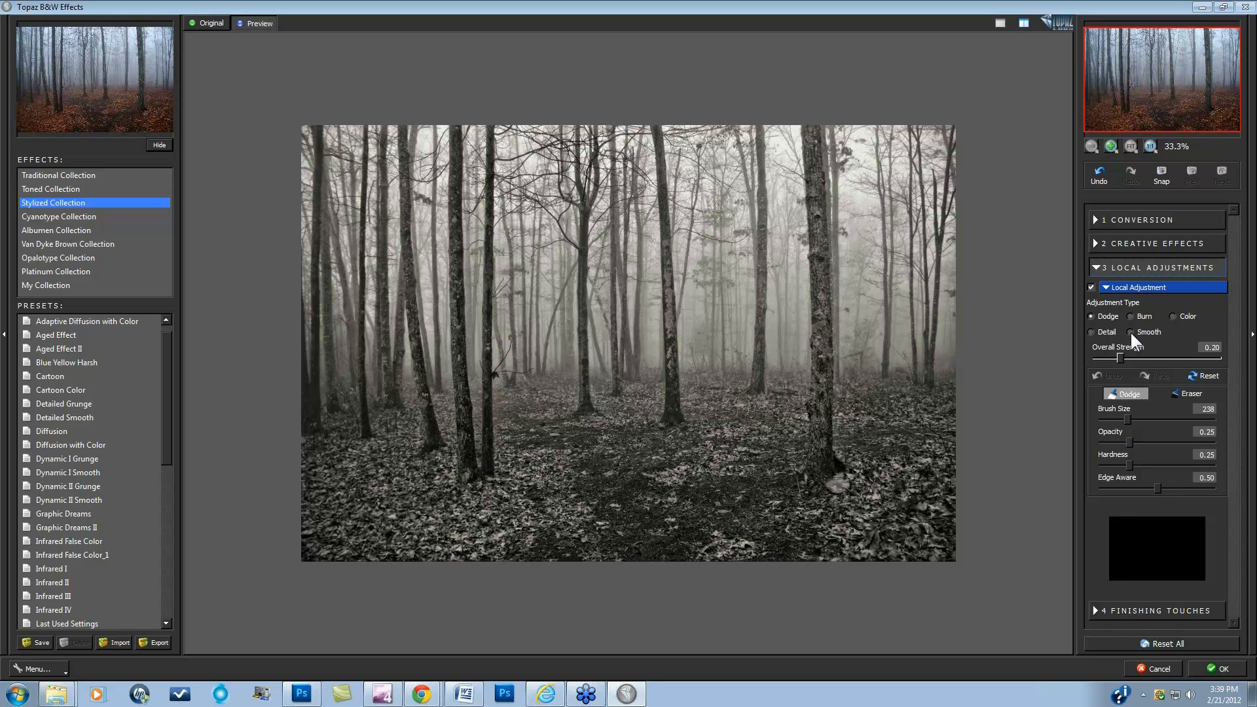
Step: Try Regions at 48.95, change Regions to 4.16 with Adaptive Exposure at 0.38, and discard the B&W Effects edit
left_click(1095, 220)
left_click(1106, 257)
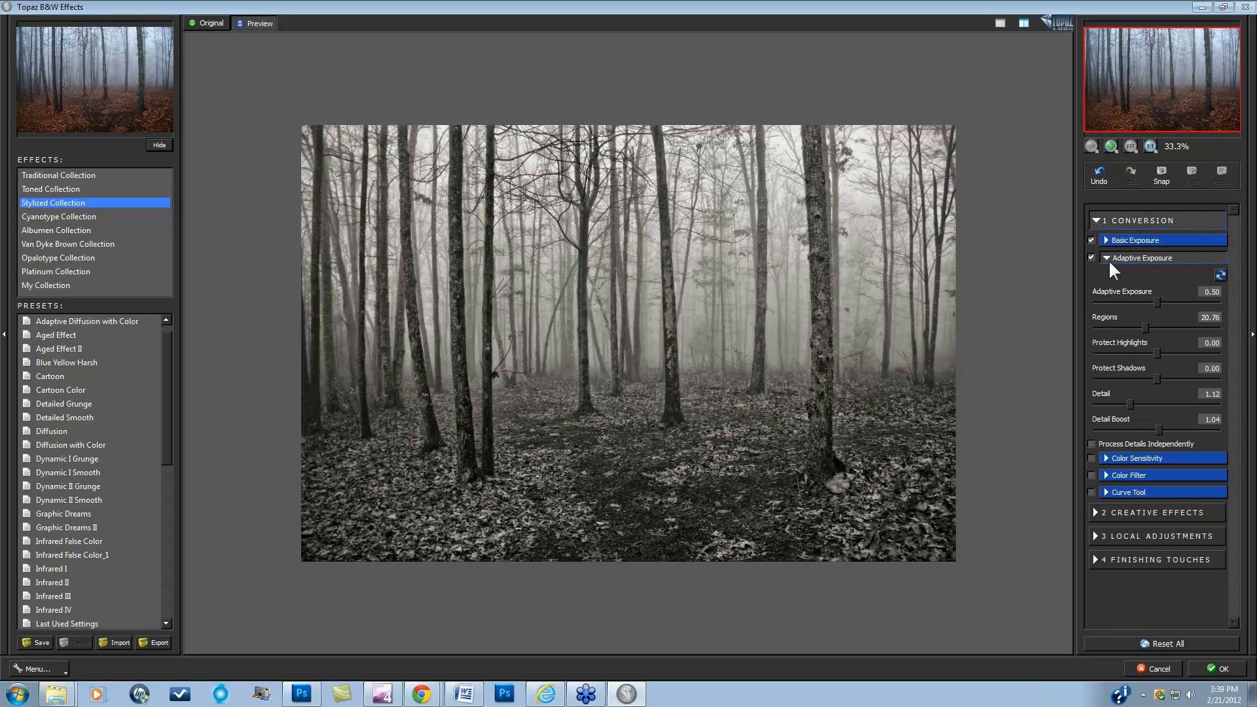
left_click_drag(1143, 326, 1215, 341)
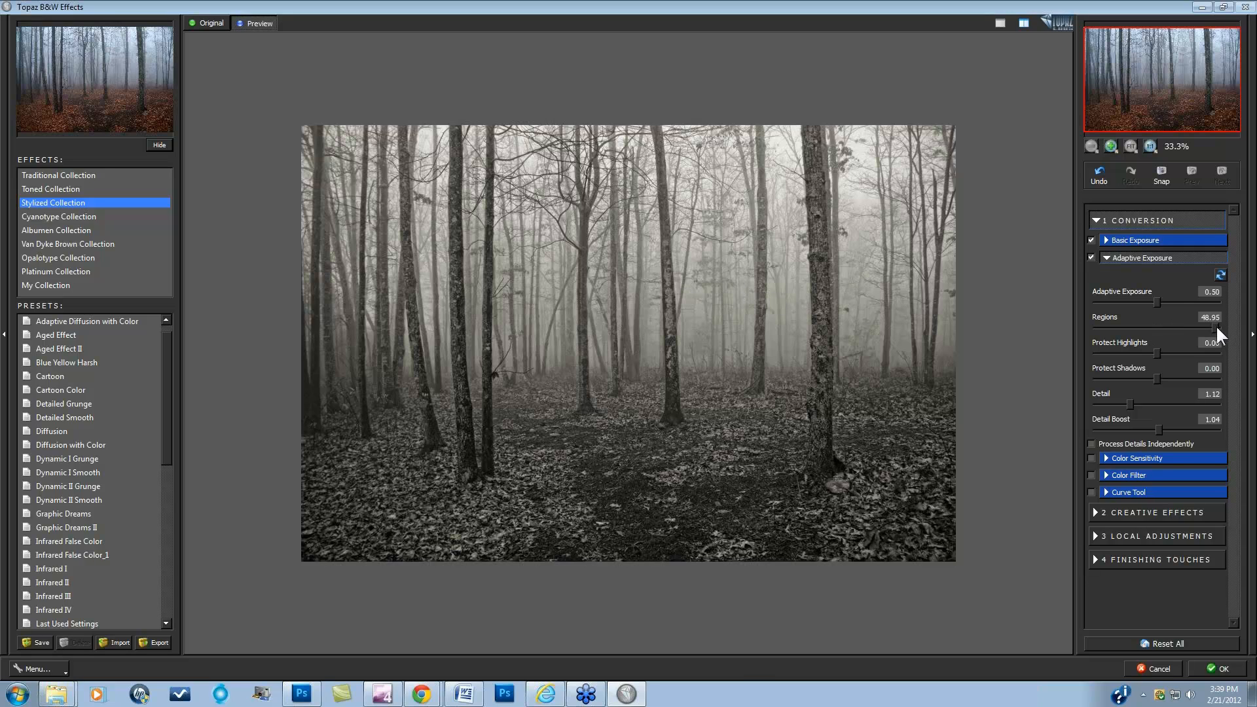
left_click_drag(1215, 324, 1142, 299)
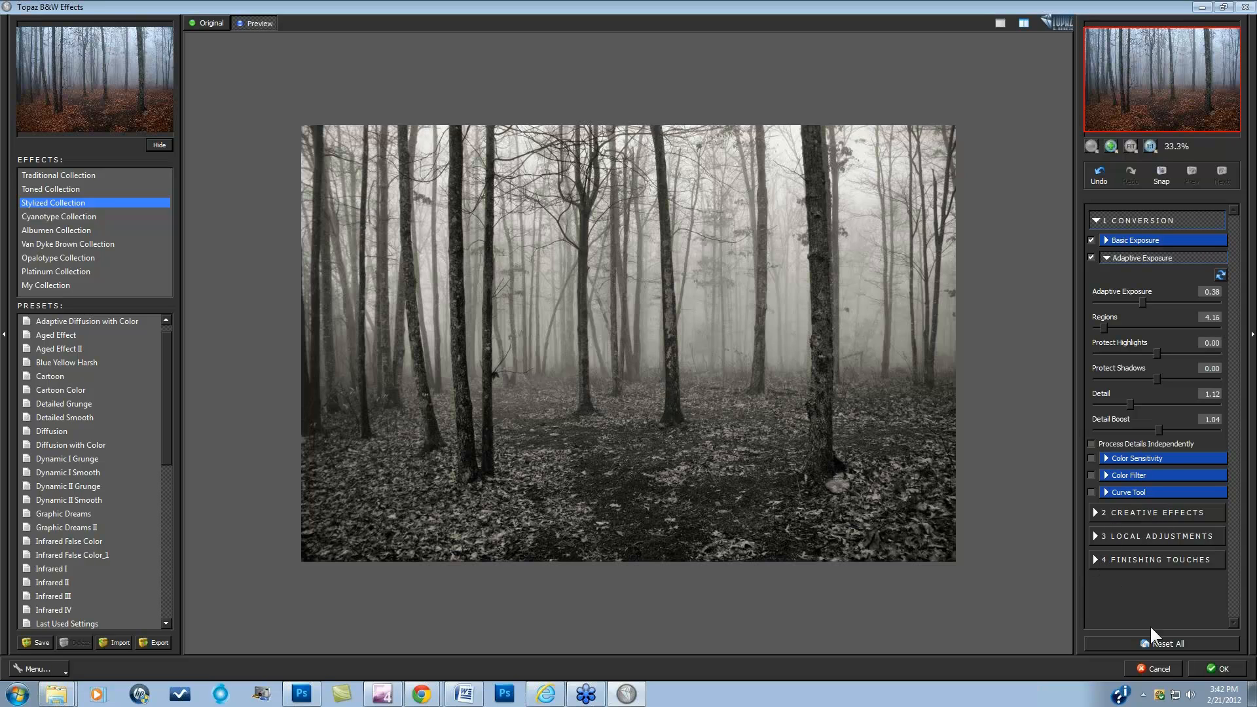
left_click(1168, 669)
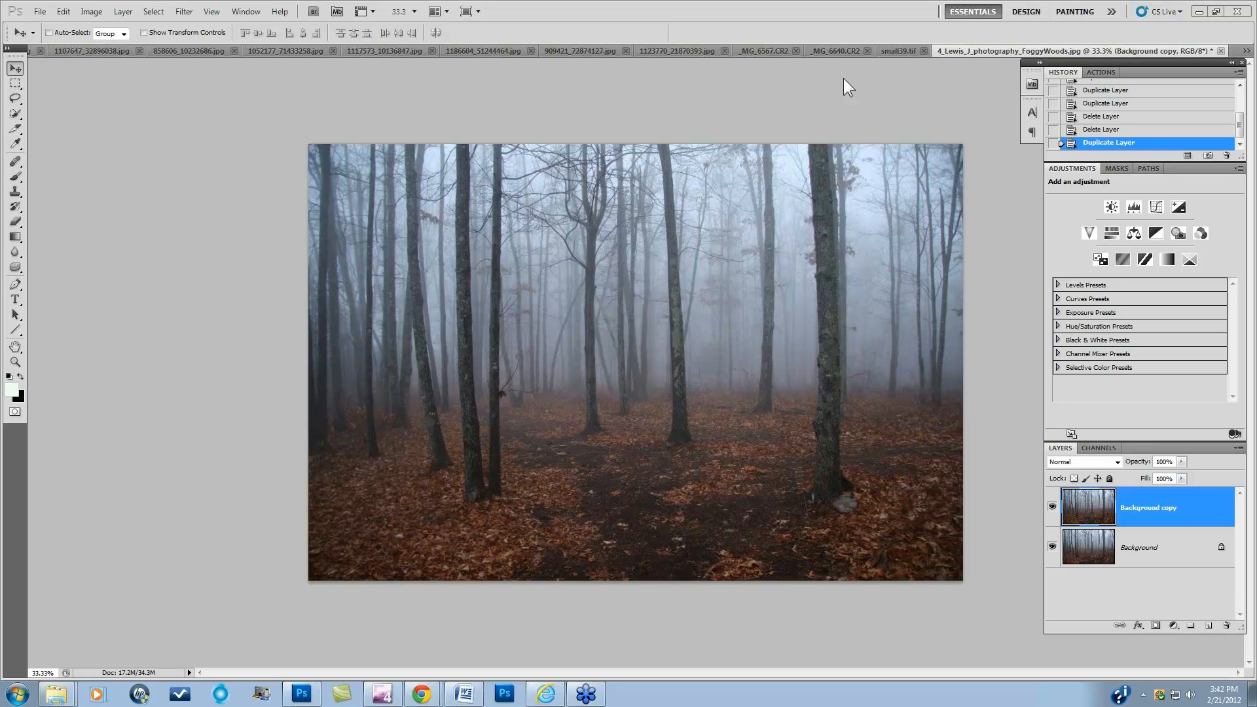
Step: View both cyclist photos, return to _MG_6567.CR2, and duplicate its Background layer
left_click(775, 51)
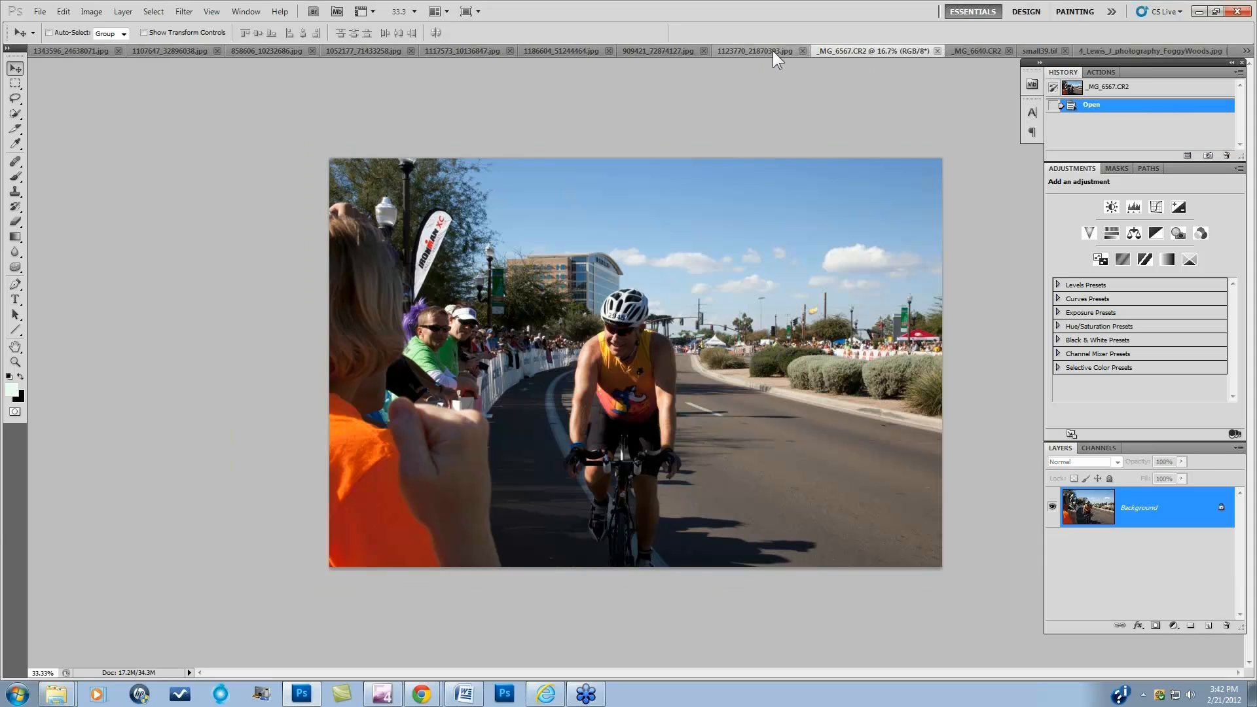
left_click(983, 51)
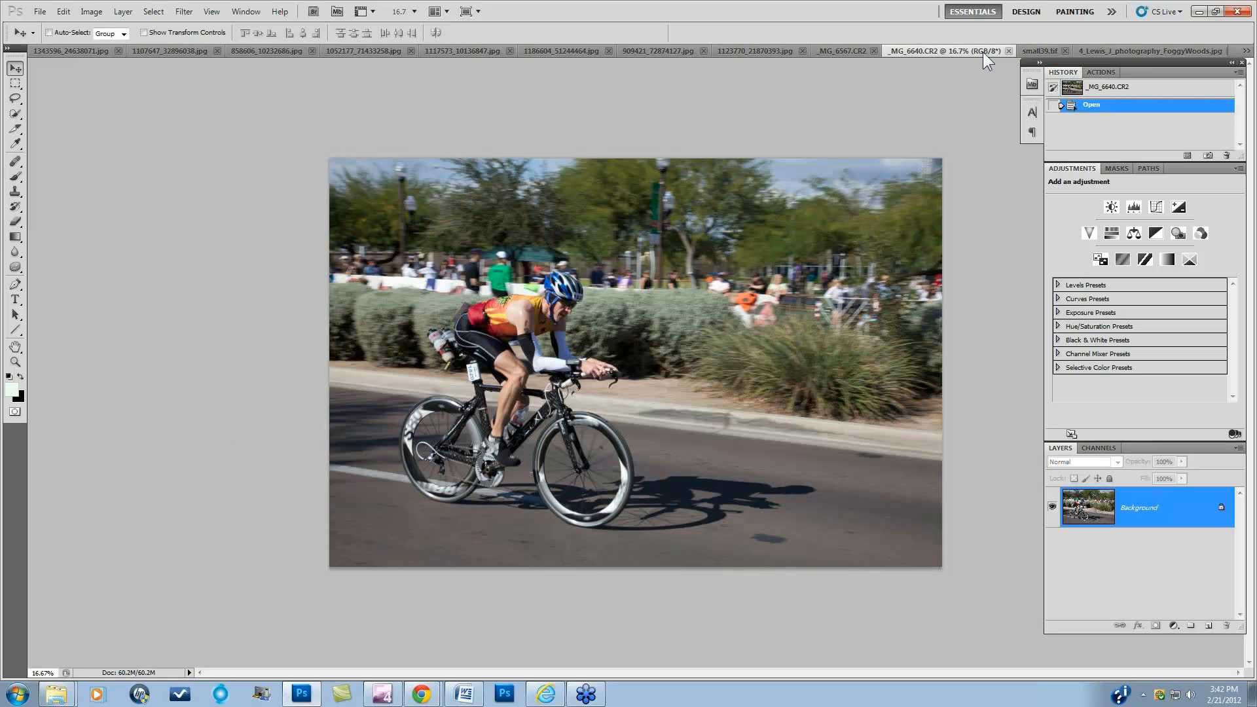
left_click(832, 53)
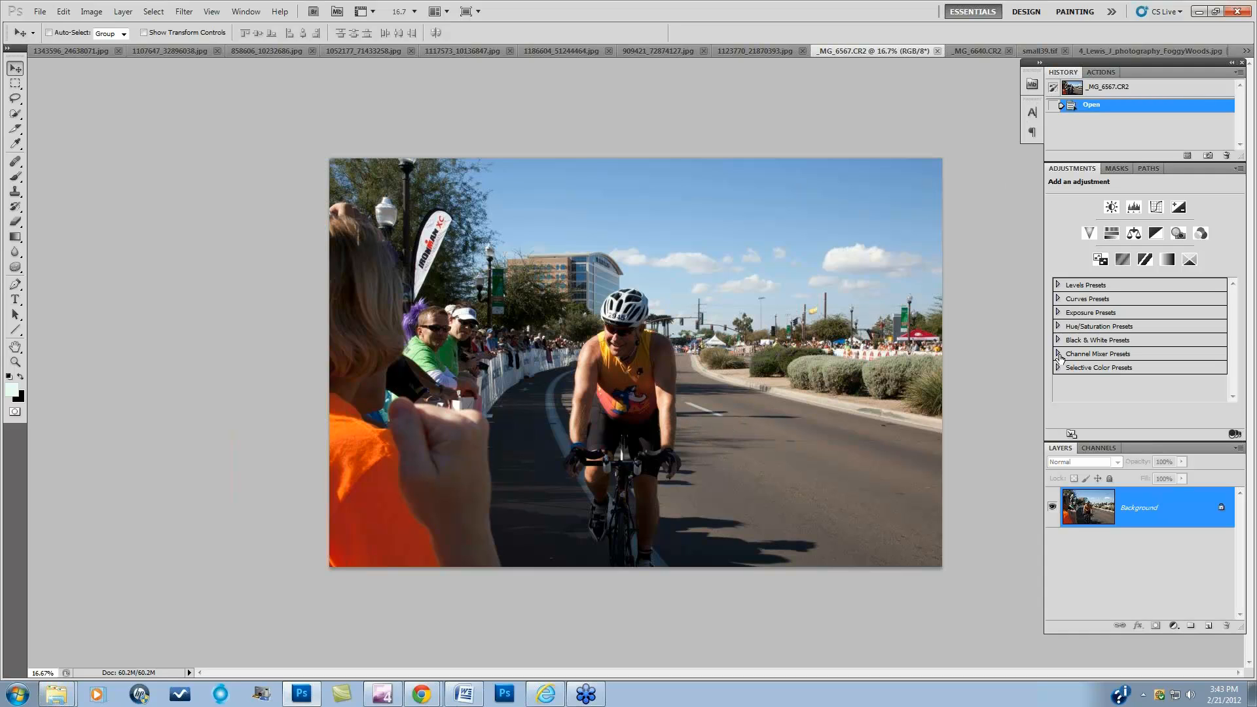
left_click_drag(1157, 501, 1208, 625)
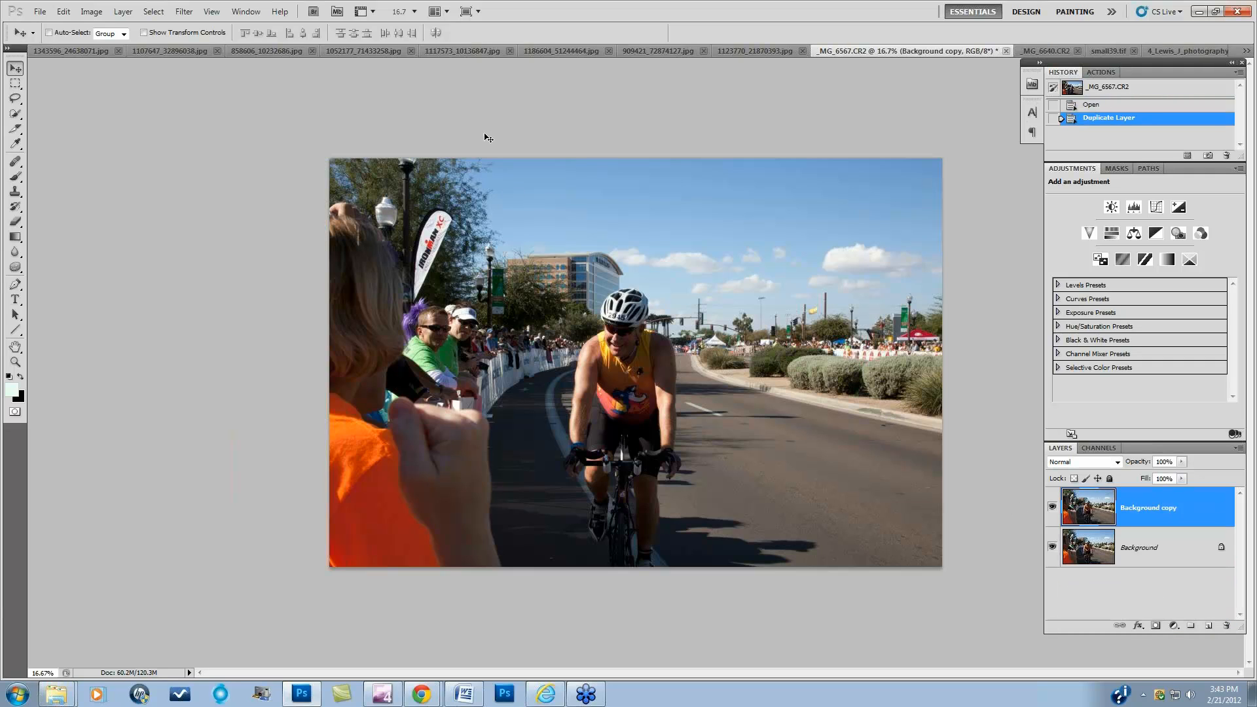
Step: Open the duplicated cyclist layer in Topaz Adjust 5, reset all adjustments, apply the Light Pop Smooth preset and compare it with the original
left_click(184, 11)
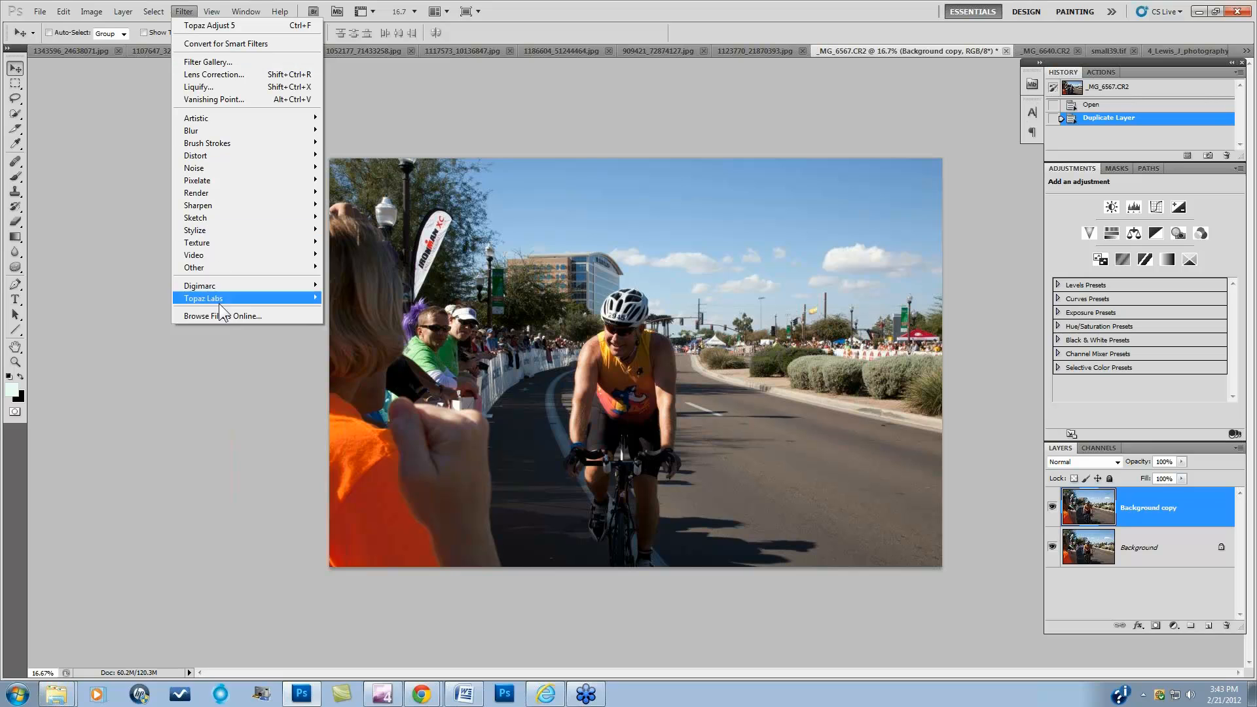
mouse_move(226, 307)
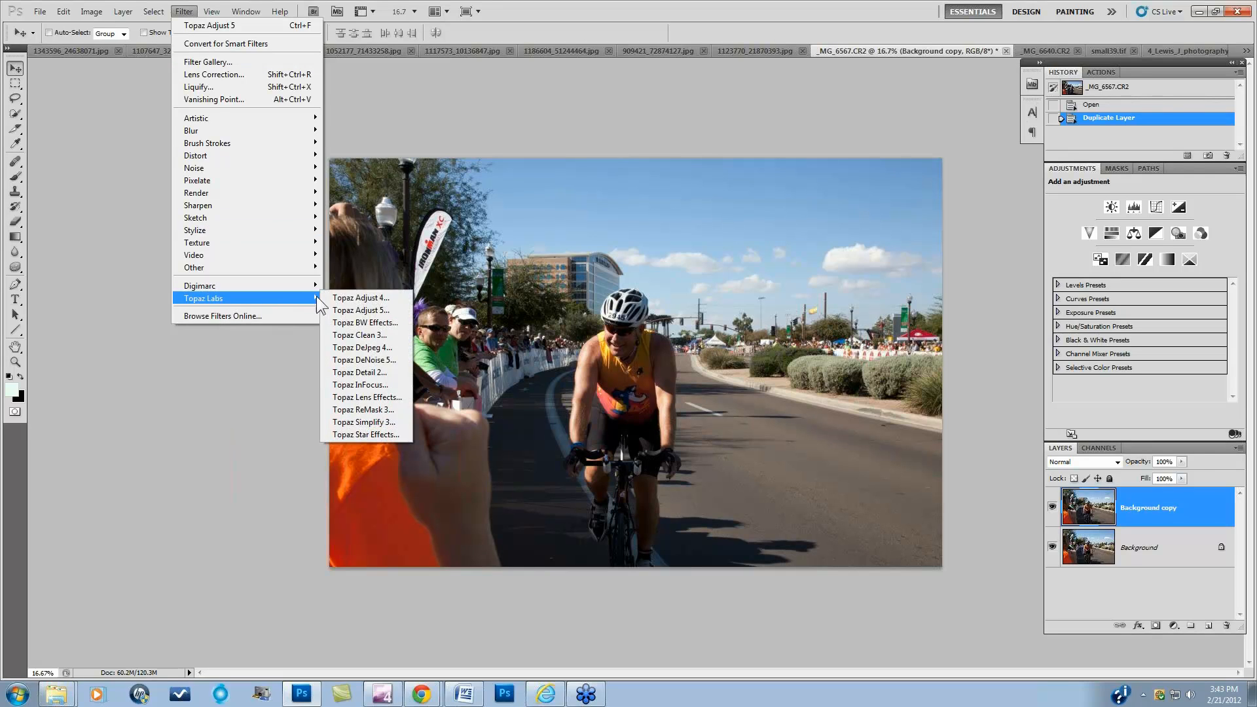
left_click(351, 313)
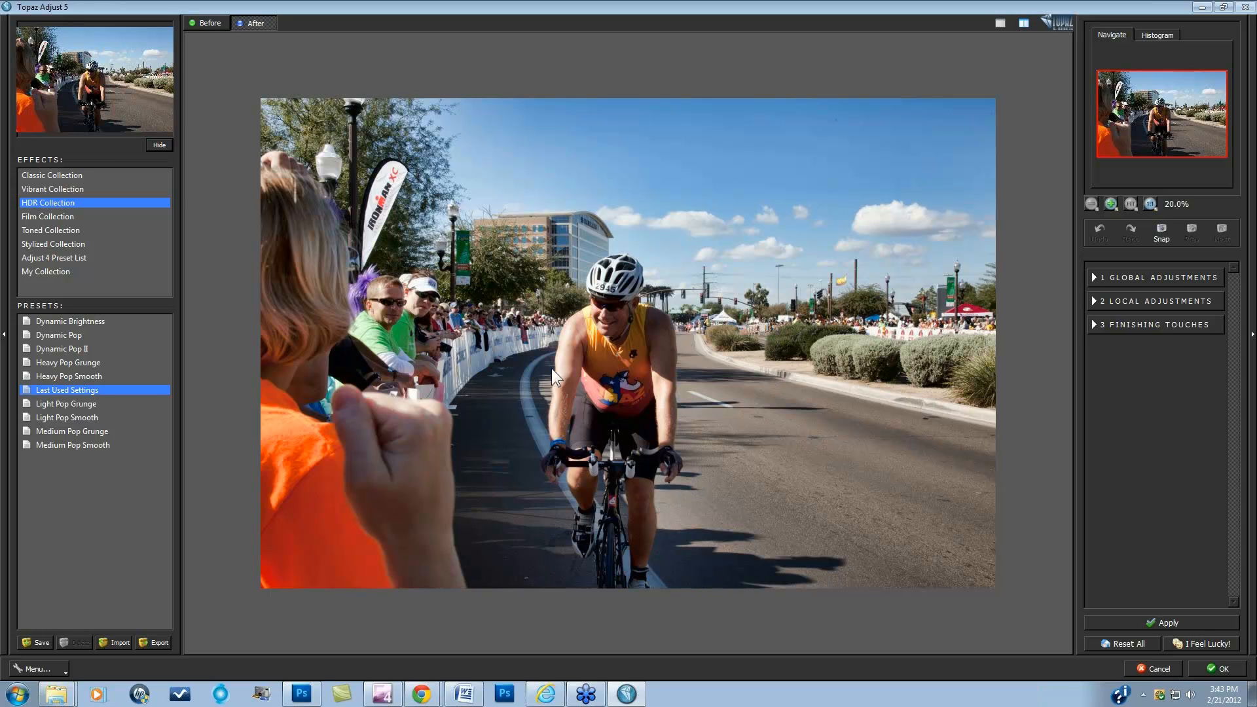
left_click(1132, 643)
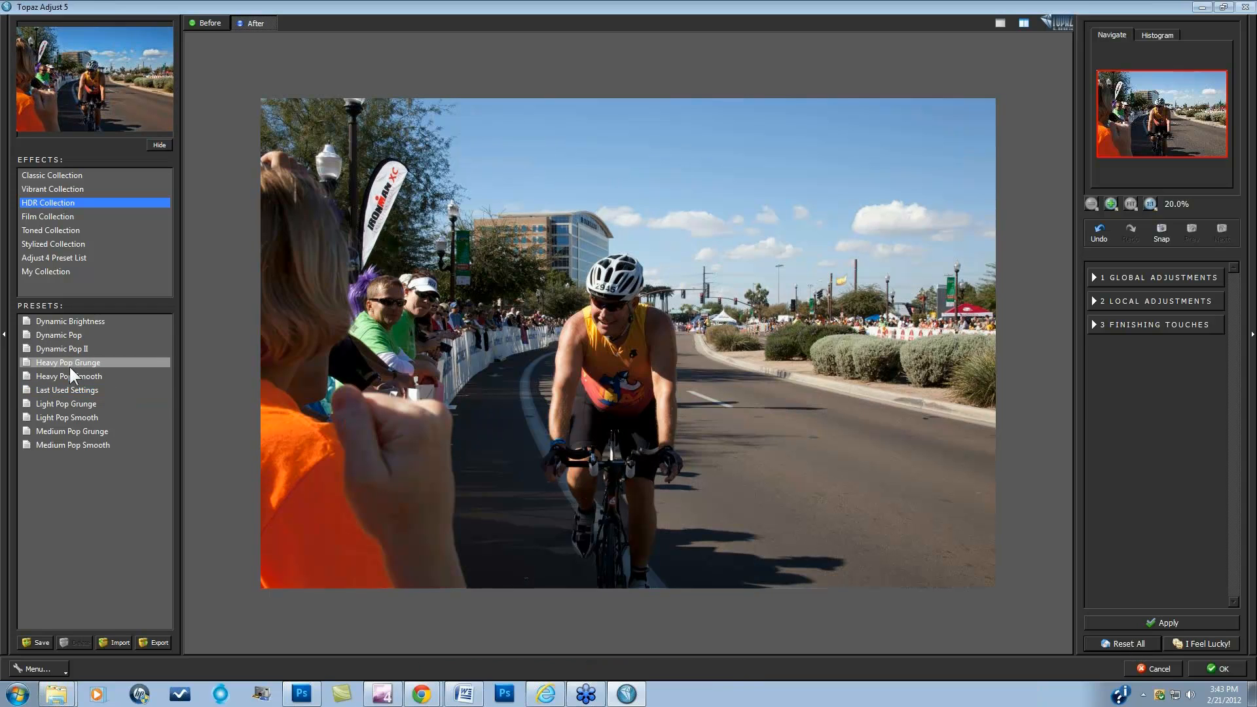
left_click(75, 416)
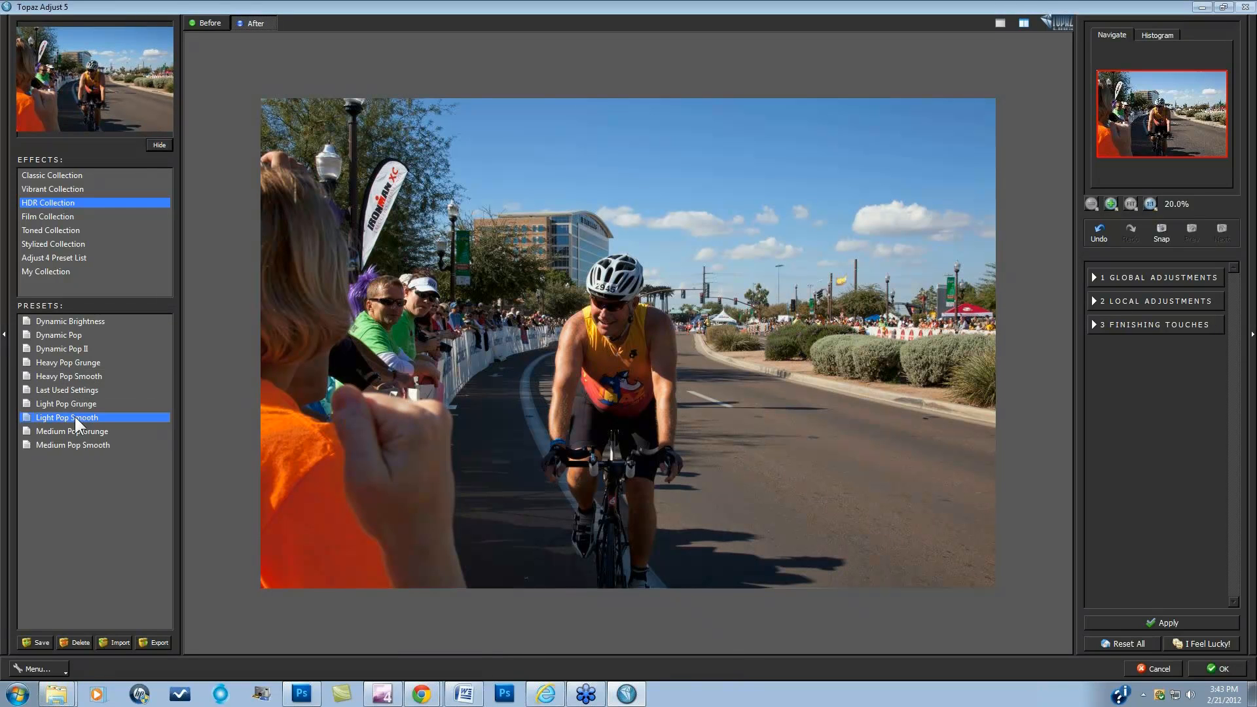
left_click(707, 489)
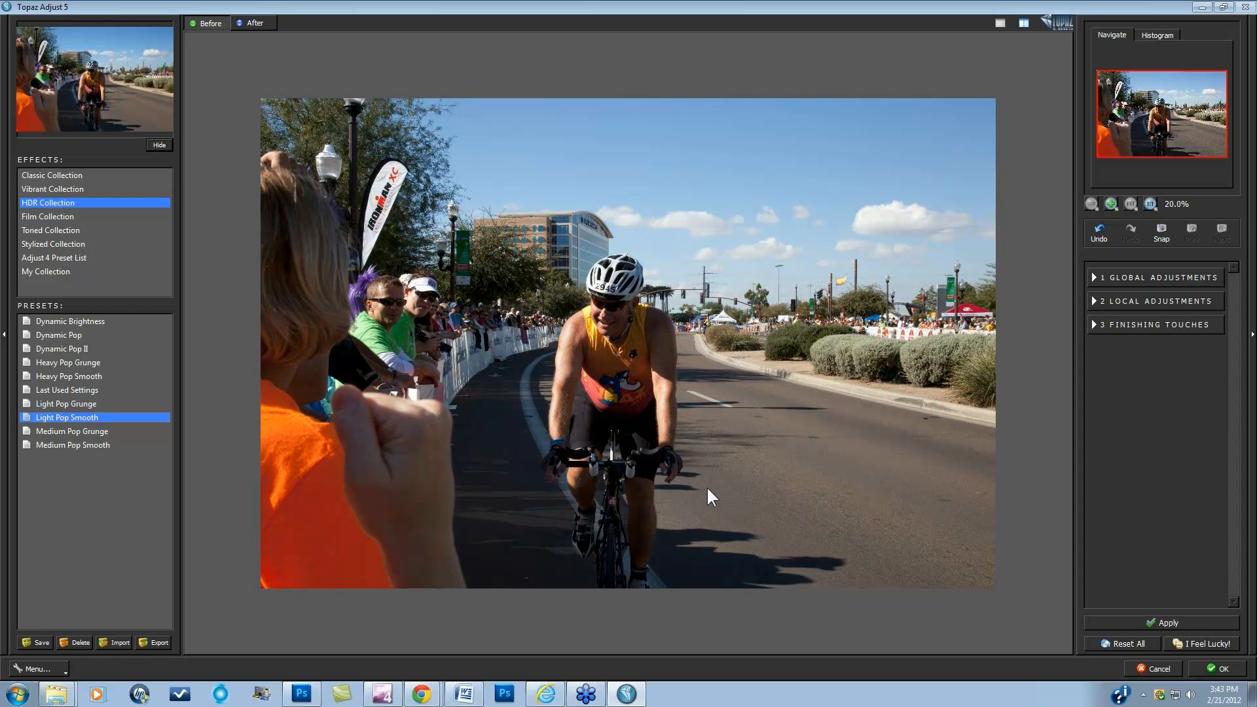
left_click(707, 489)
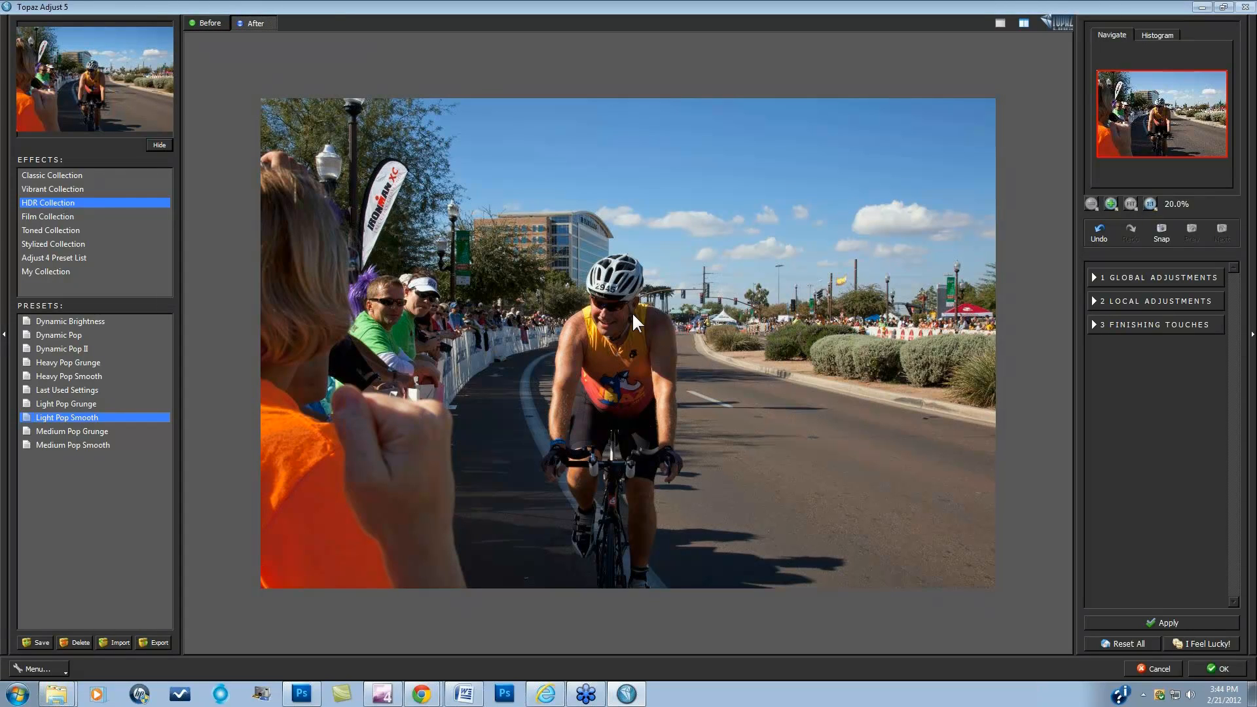
Step: Examine the cyclist's face and helmet at 100% and compare the Light Pop Smooth result with the original twice
left_click(1149, 204)
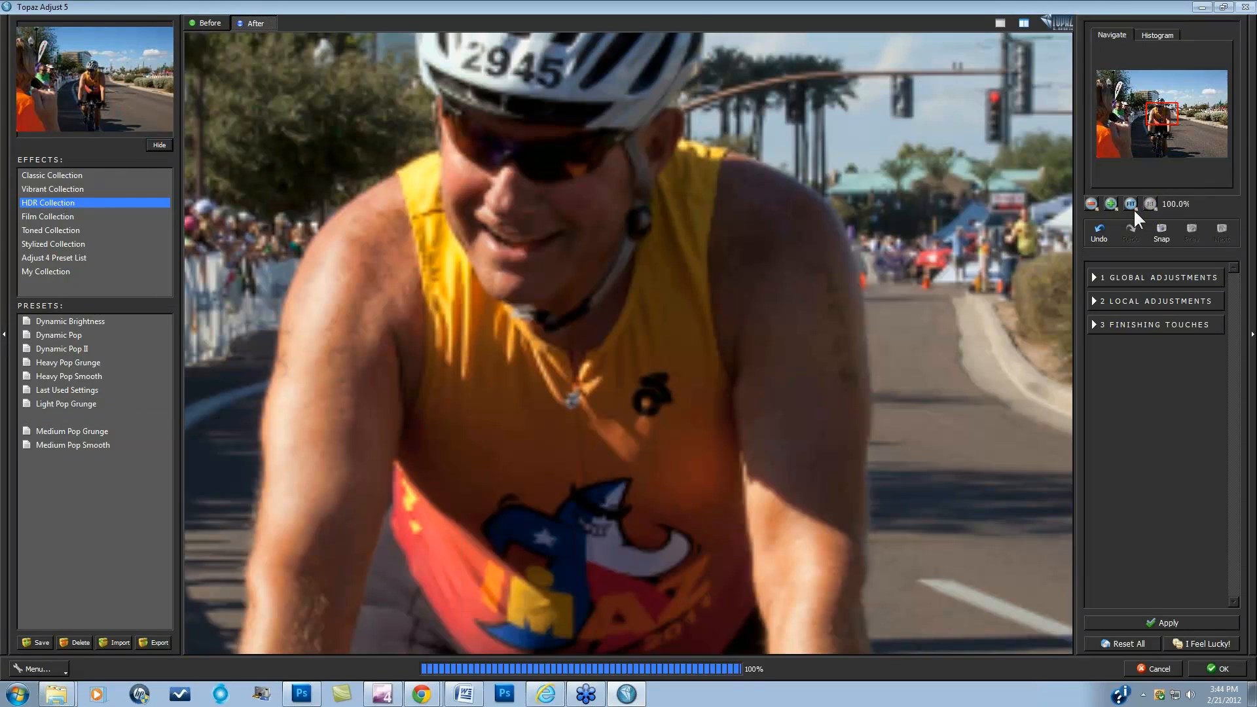
left_click_drag(1176, 112, 1175, 107)
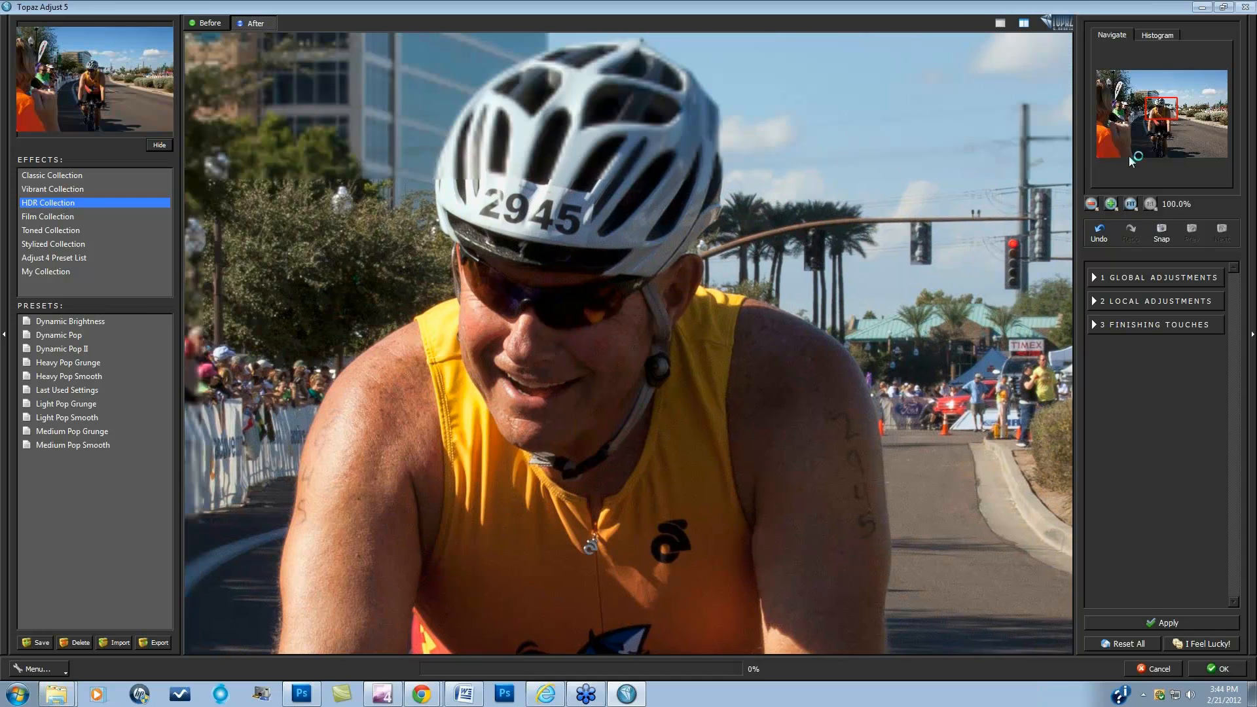
left_click(626, 403)
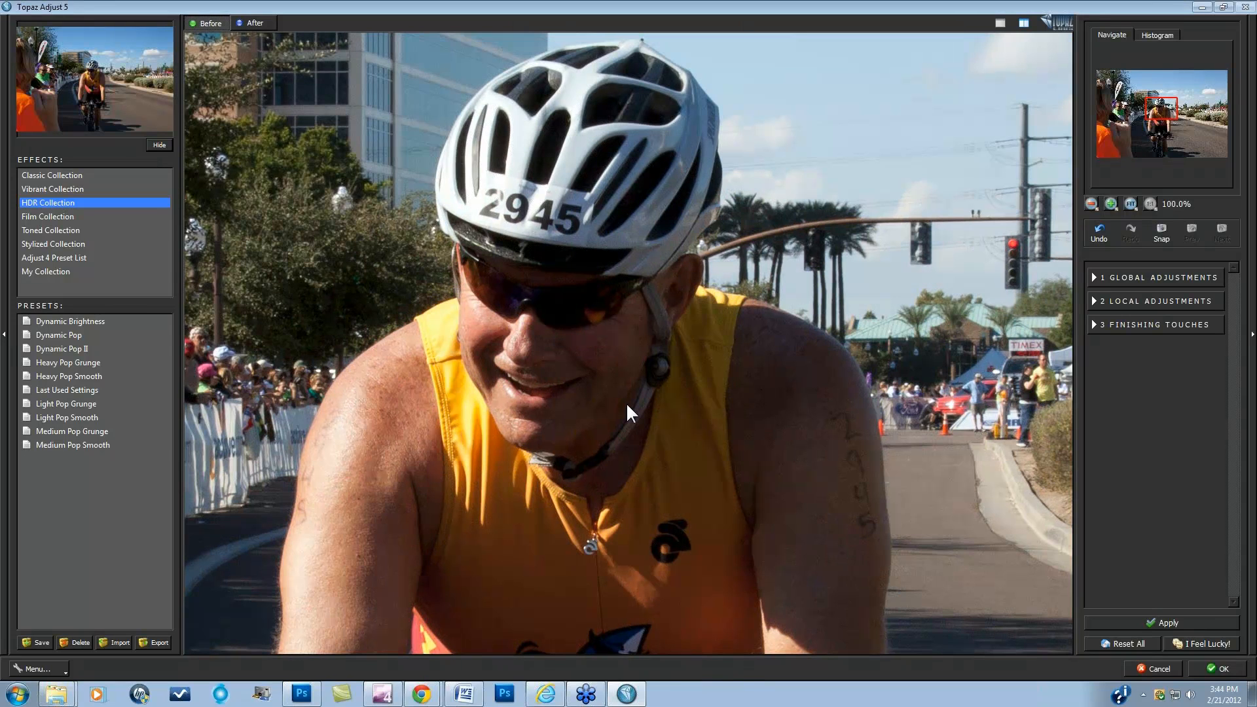
left_click(626, 401)
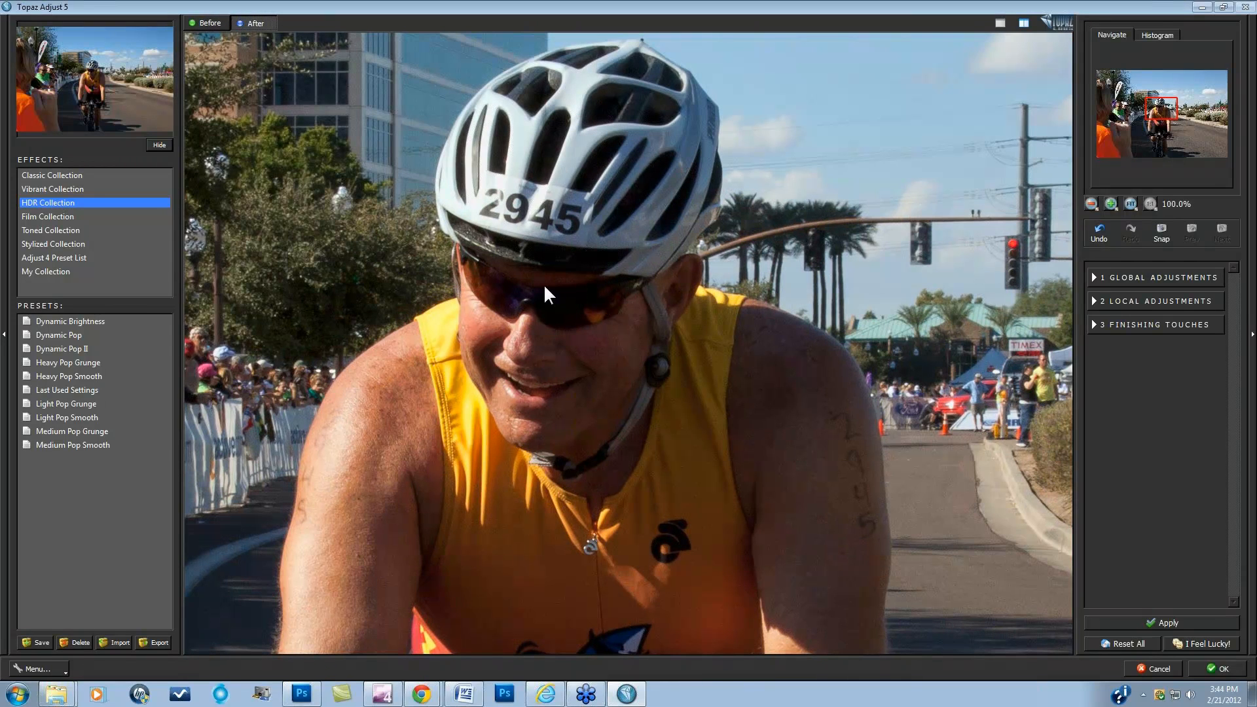
left_click(530, 433)
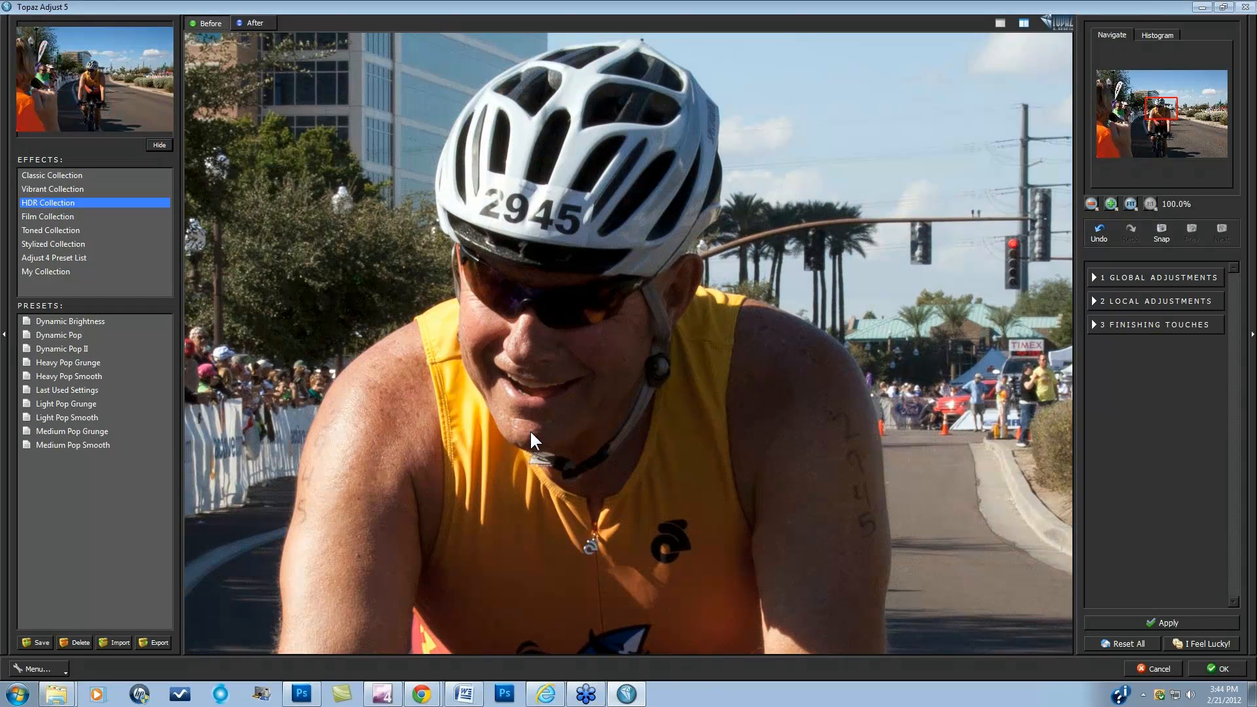
left_click(531, 440)
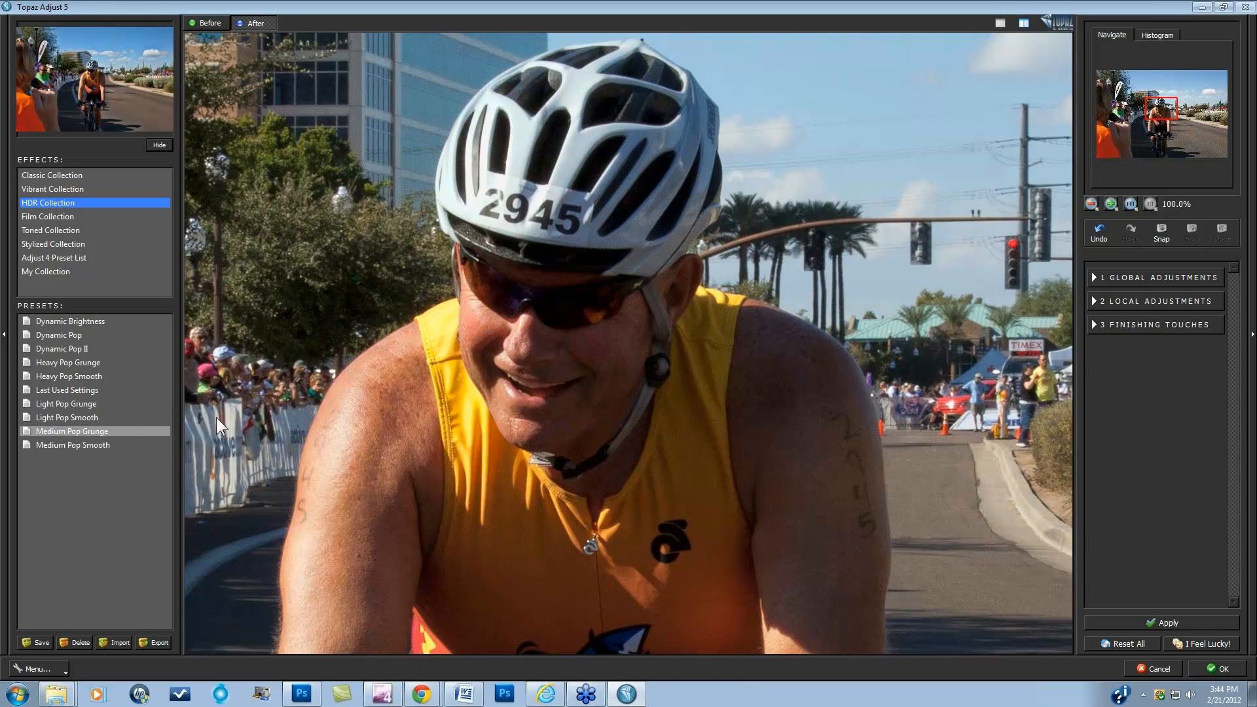
Step: Apply the Medium Pop Smooth preset from the HDR Collection and compare the cyclist's close-up with the original
left_click(73, 444)
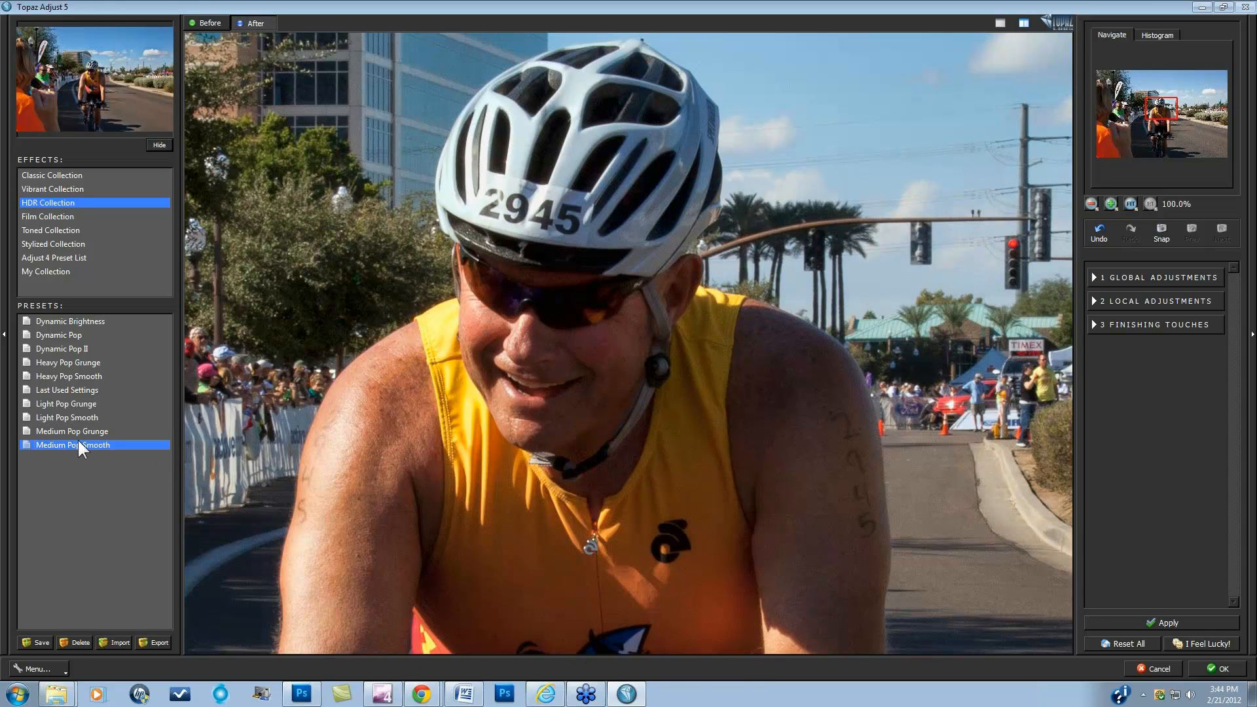
left_click(443, 398)
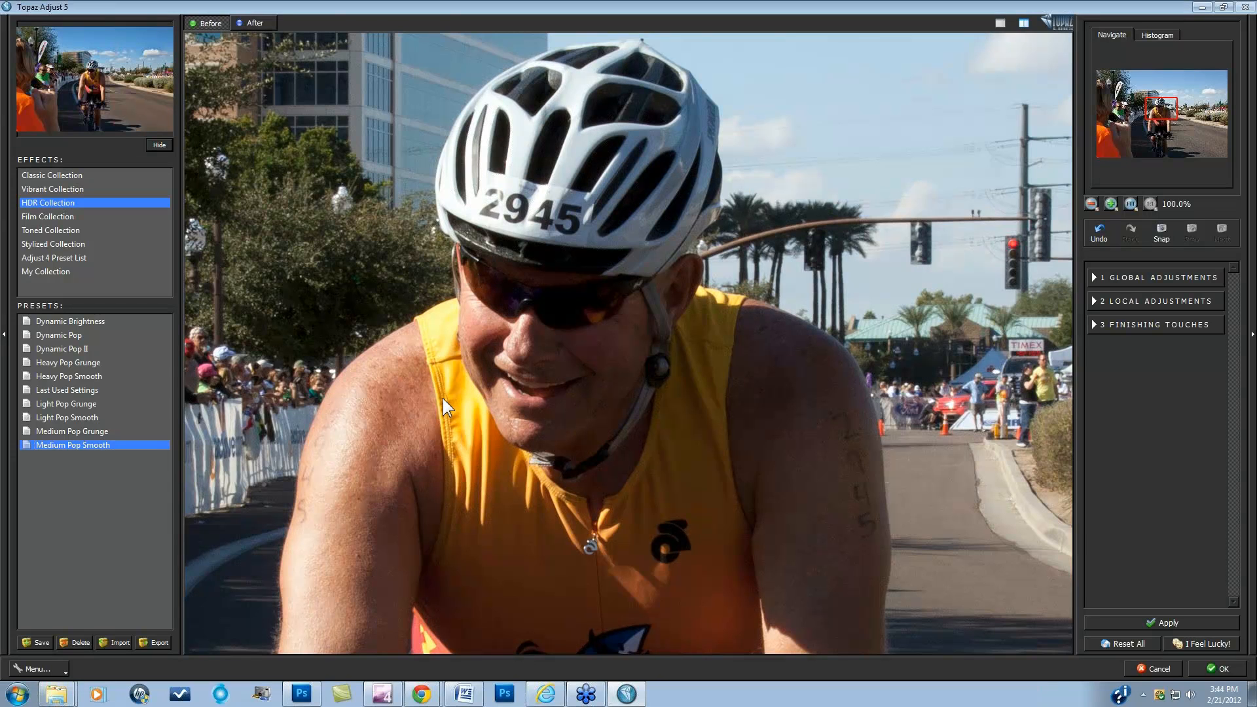
left_click(442, 397)
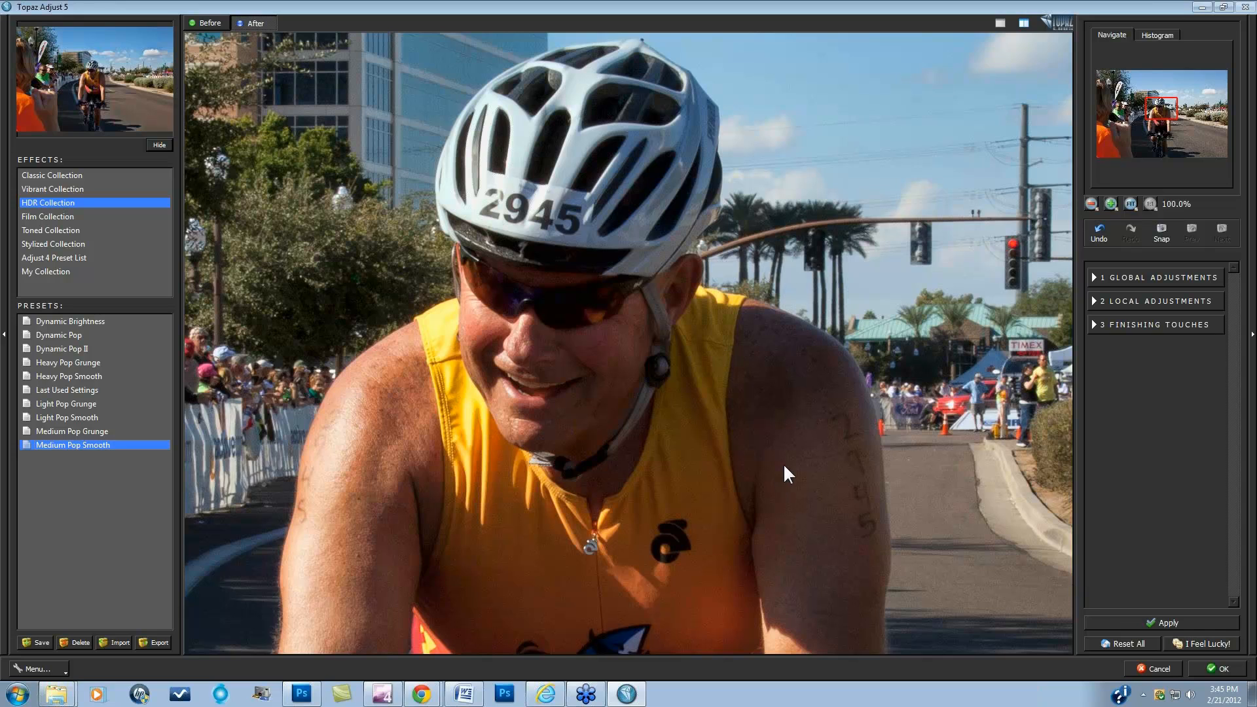
Step: Compare the Medium Pop Smooth result with the original twice across the whole cyclist photo
left_click(1131, 204)
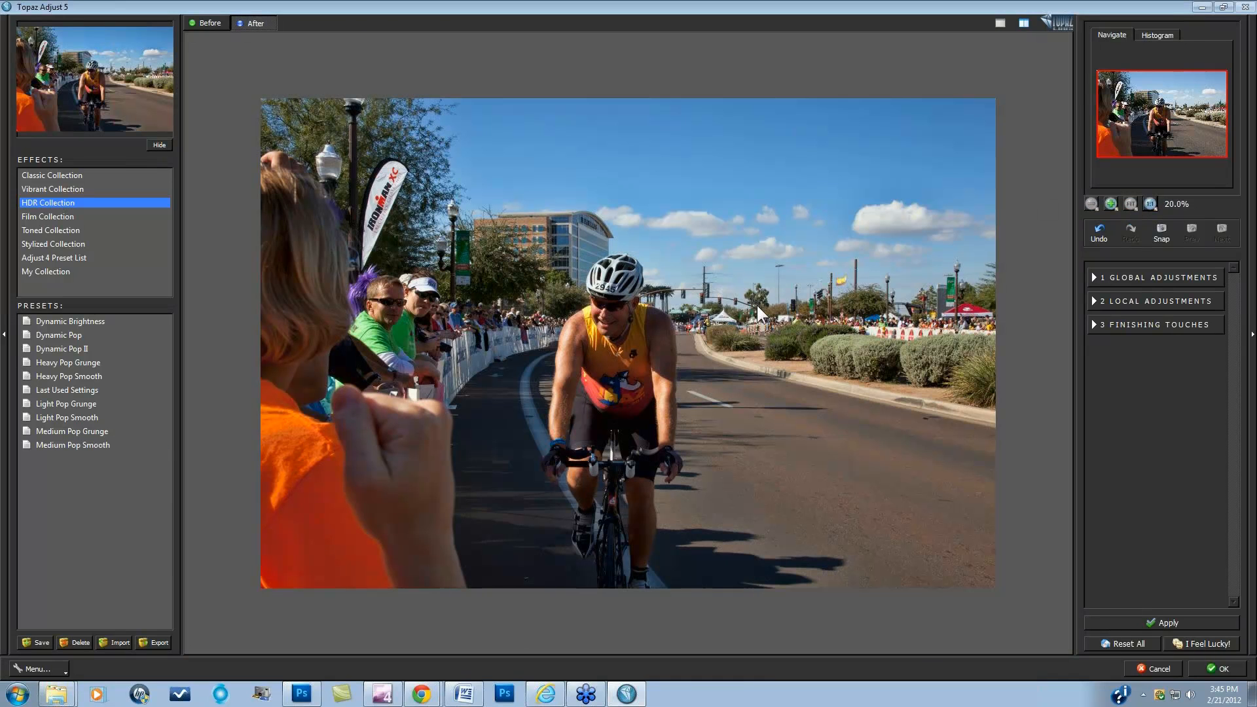
left_click(786, 400)
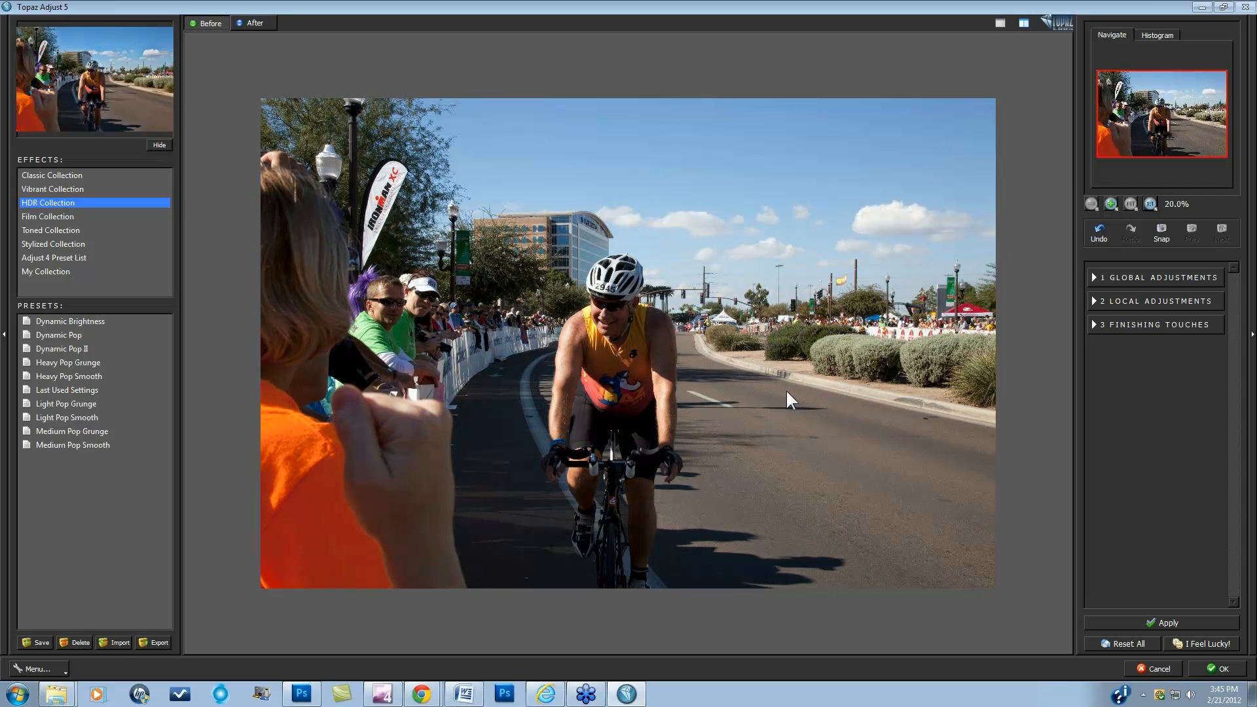
left_click(786, 391)
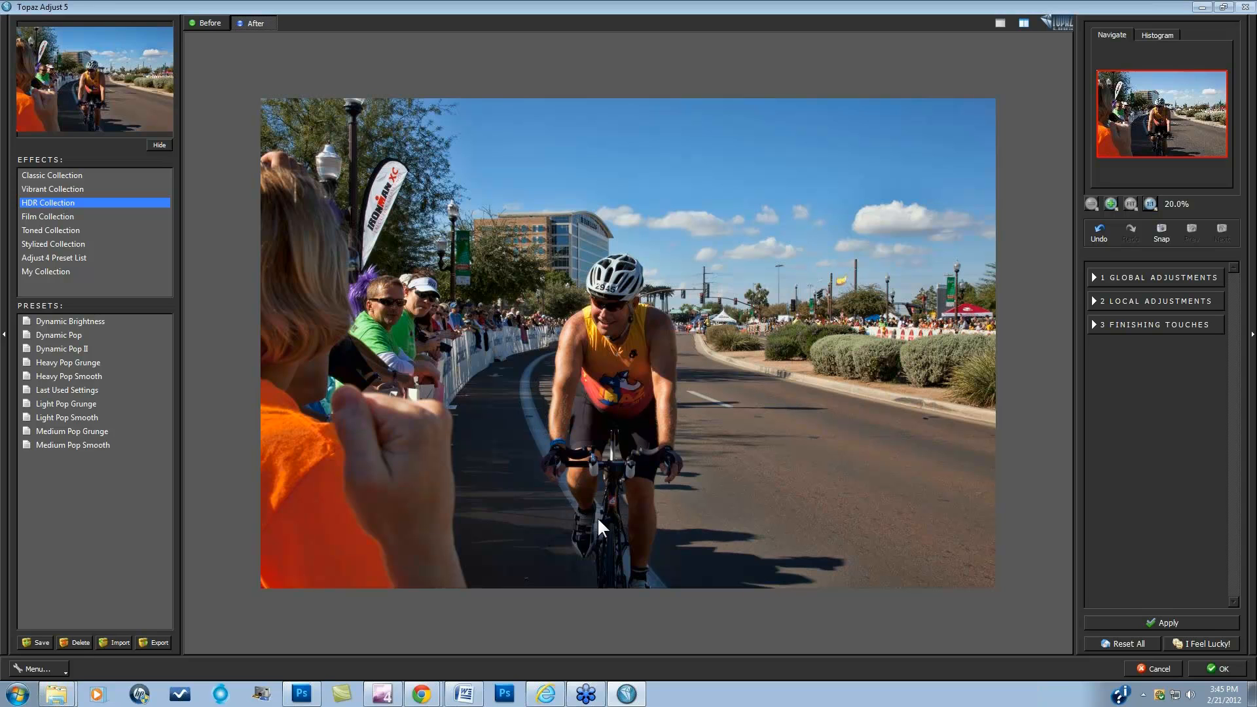
left_click(748, 434)
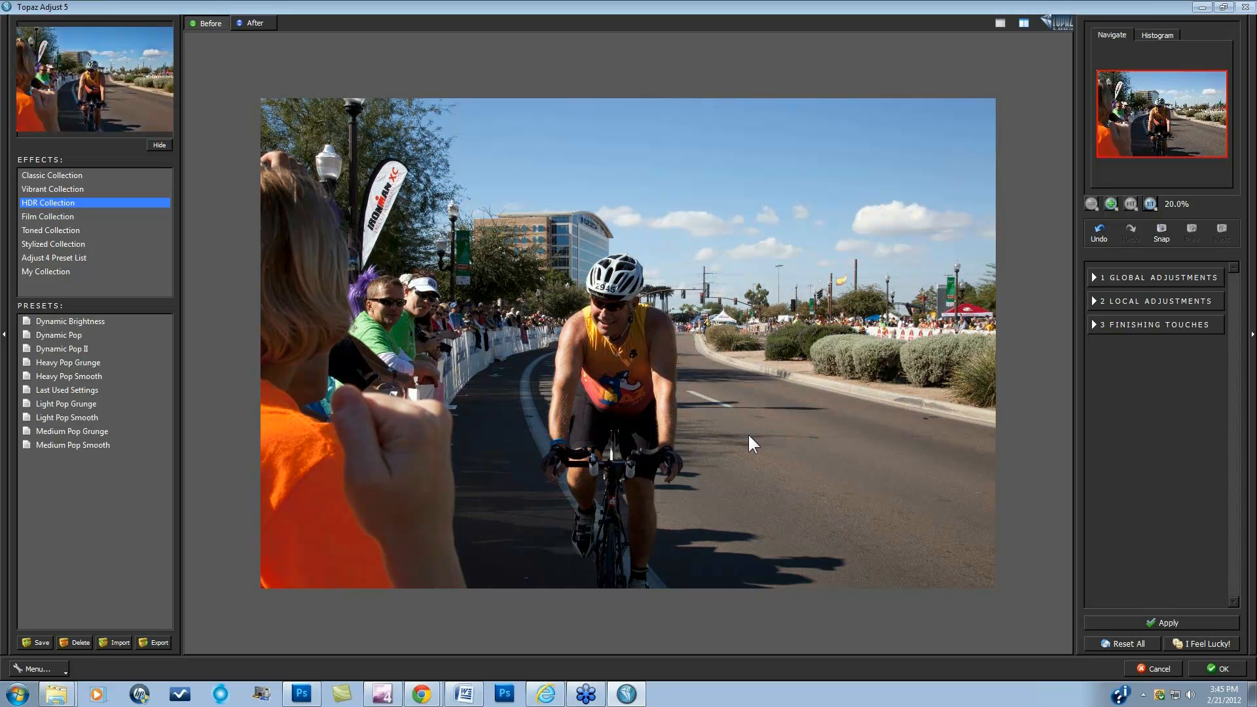
left_click(747, 434)
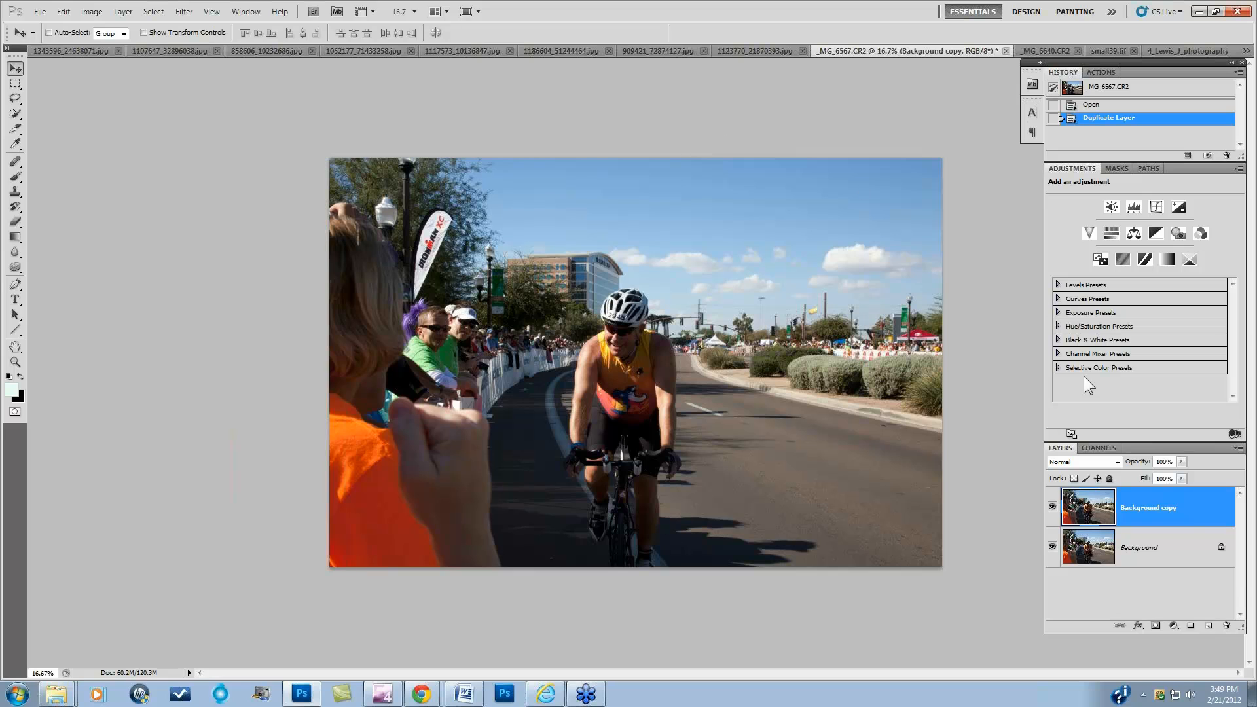
Step: Reopen the Background copy layer in Topaz Adjust 5 with the last used settings and set Adaptive Exposure to 0.67
left_click(183, 12)
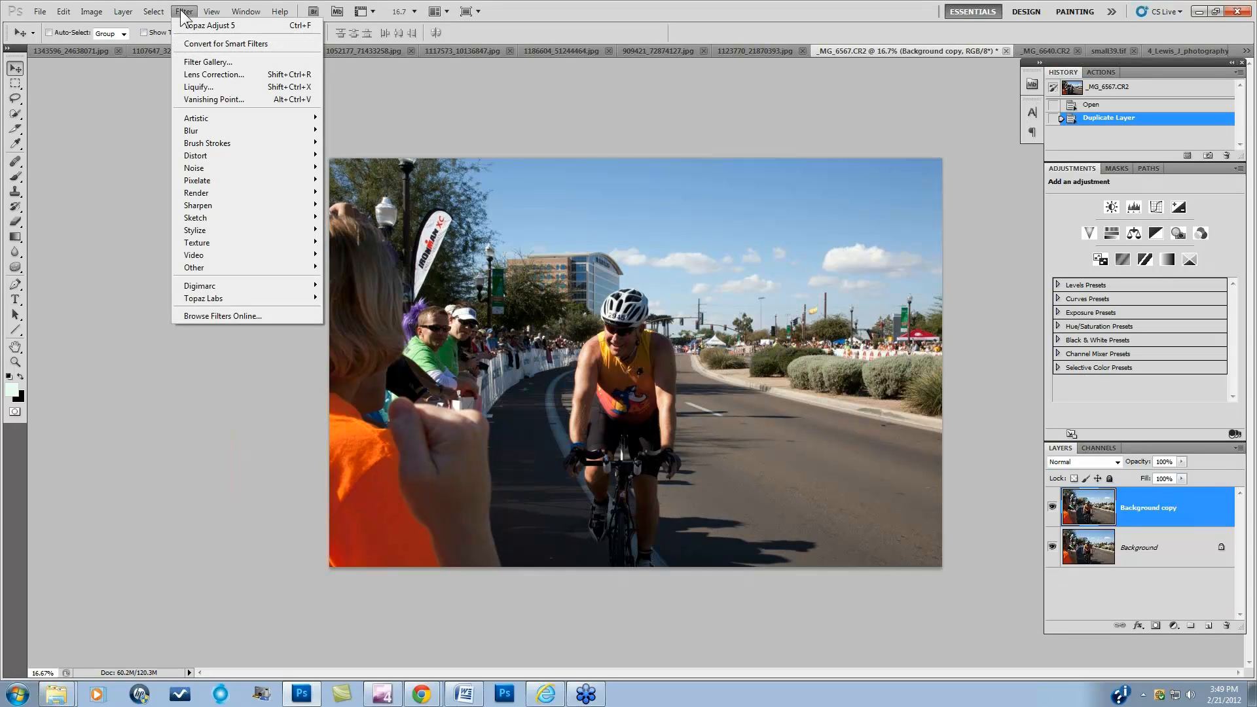
mouse_move(205, 298)
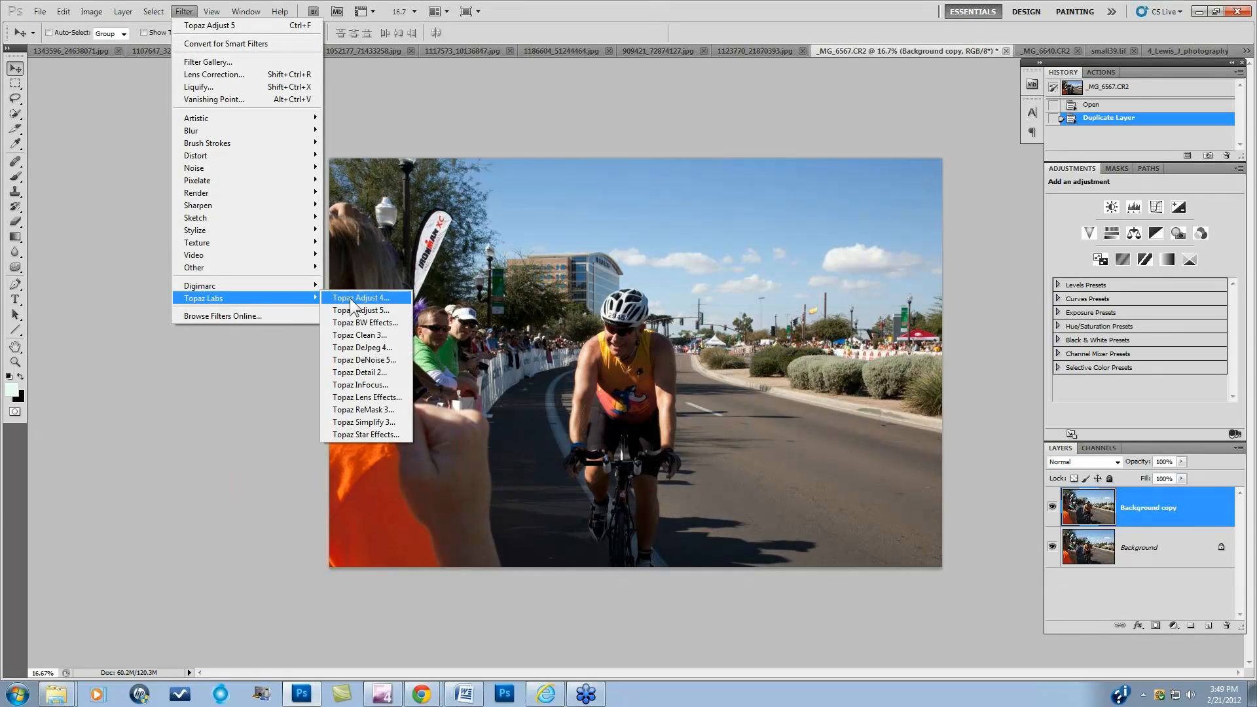
left_click(371, 308)
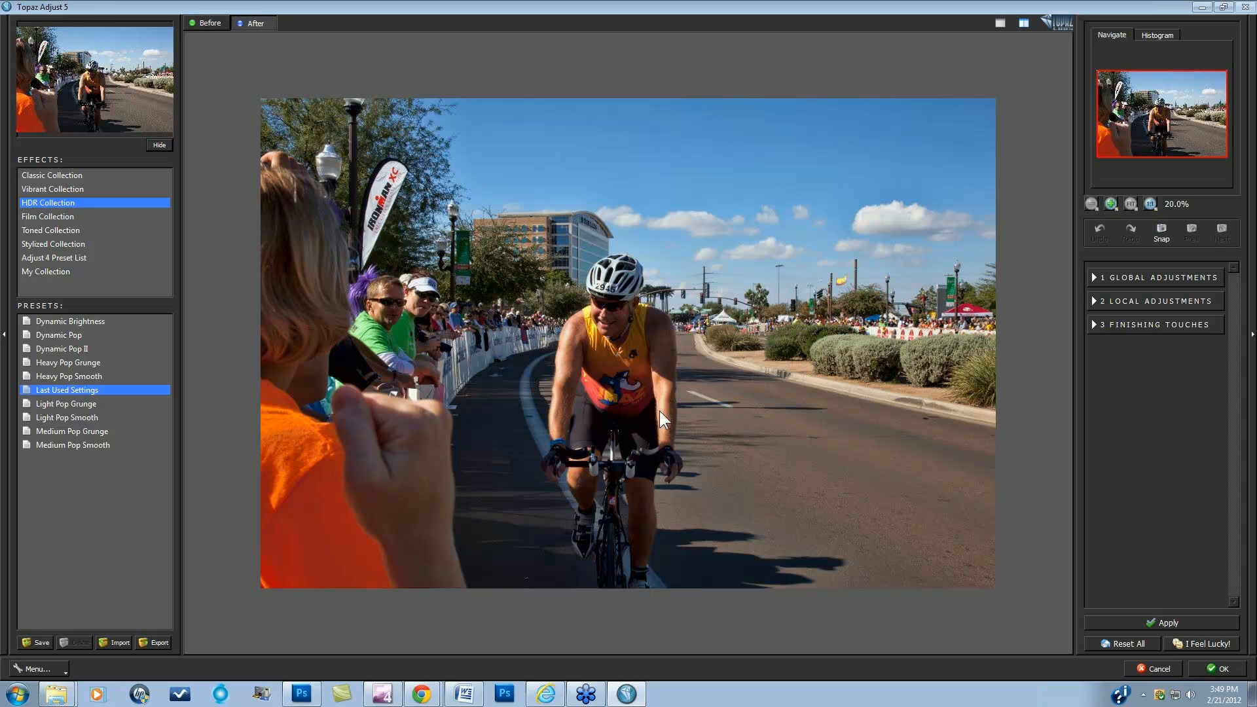
left_click(686, 394)
left_click(1093, 275)
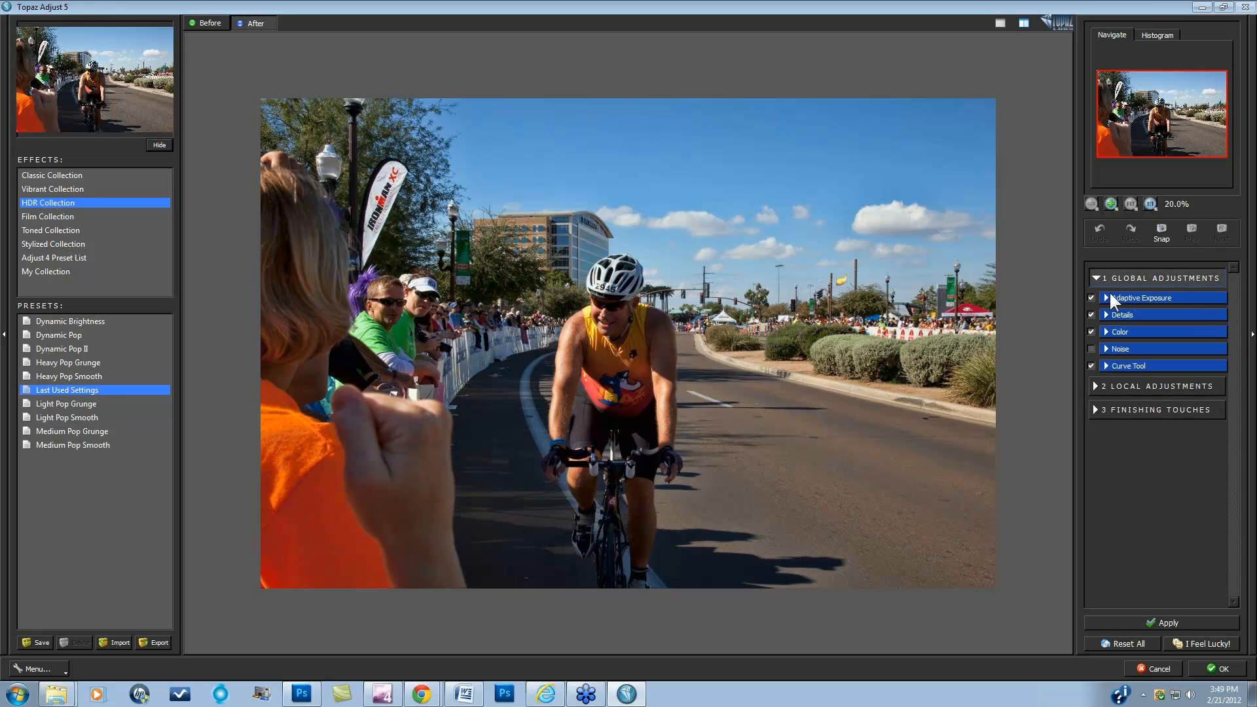
left_click(1108, 297)
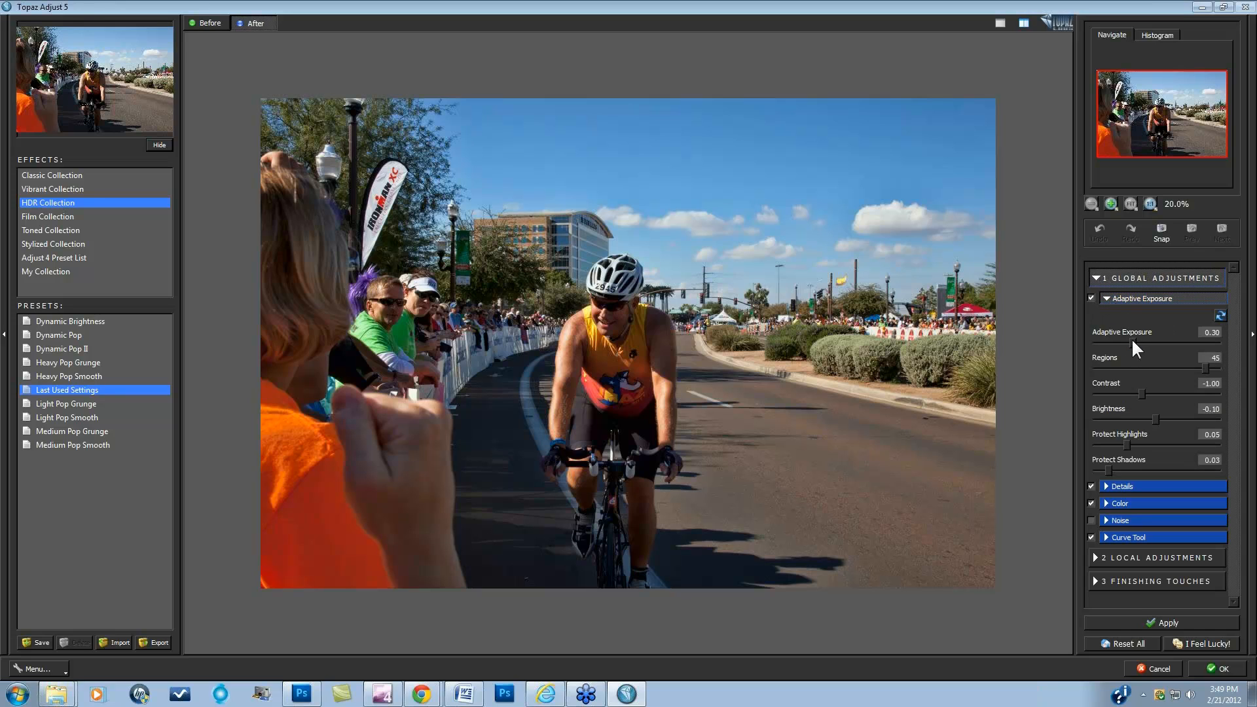
left_click_drag(1137, 338, 1176, 340)
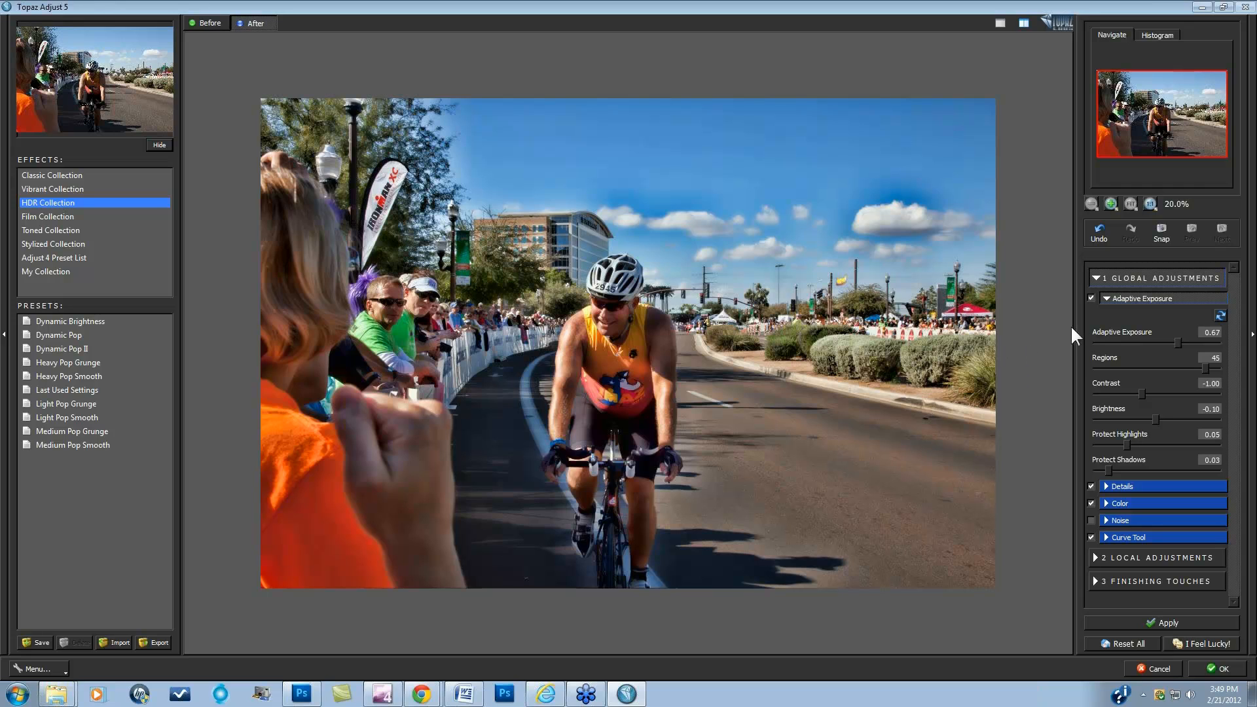
Step: Disable Process Details Independently in the Details settings and examine the effect on the whole cyclist photo
left_click(1107, 488)
left_click(1091, 475)
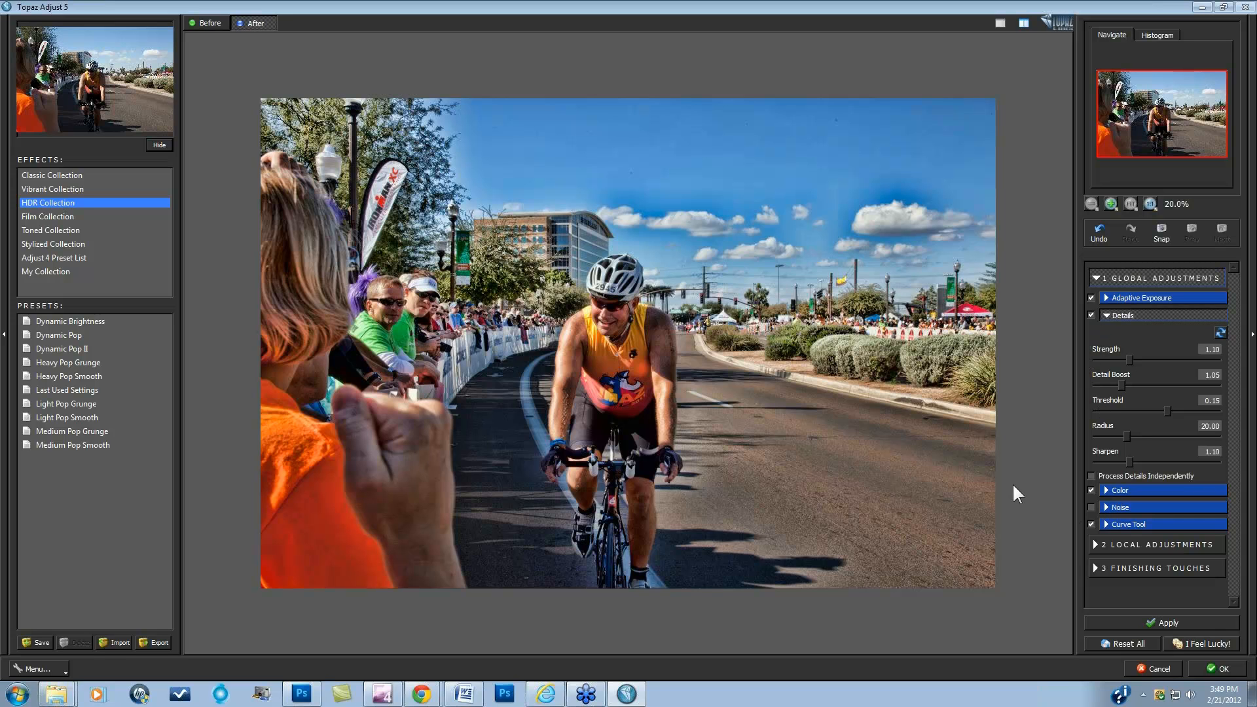
left_click_drag(1011, 484, 1012, 488)
left_click_drag(669, 348, 669, 348)
left_click_drag(669, 360, 669, 359)
Step: Enable Process Details Independently while viewing the cyclist's face at 100%, and compare the result with the original
left_click(1150, 204)
left_click_drag(1163, 106, 1160, 102)
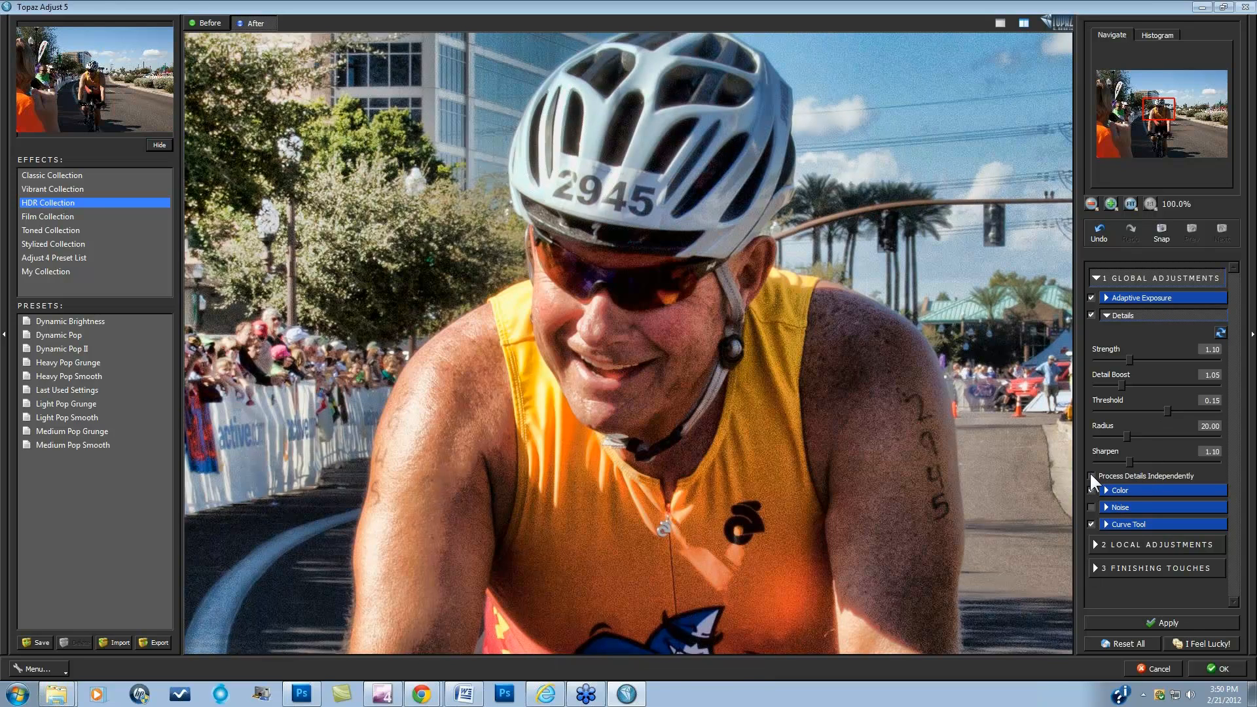
left_click(1091, 476)
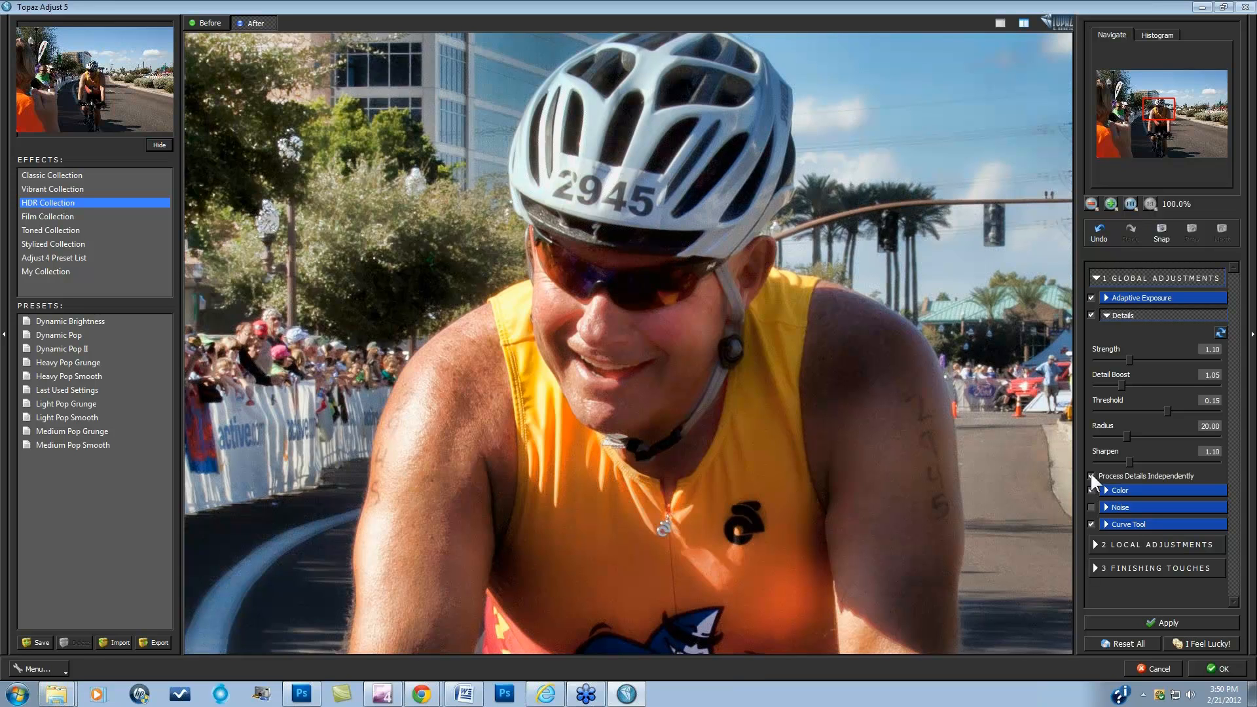
left_click(728, 447)
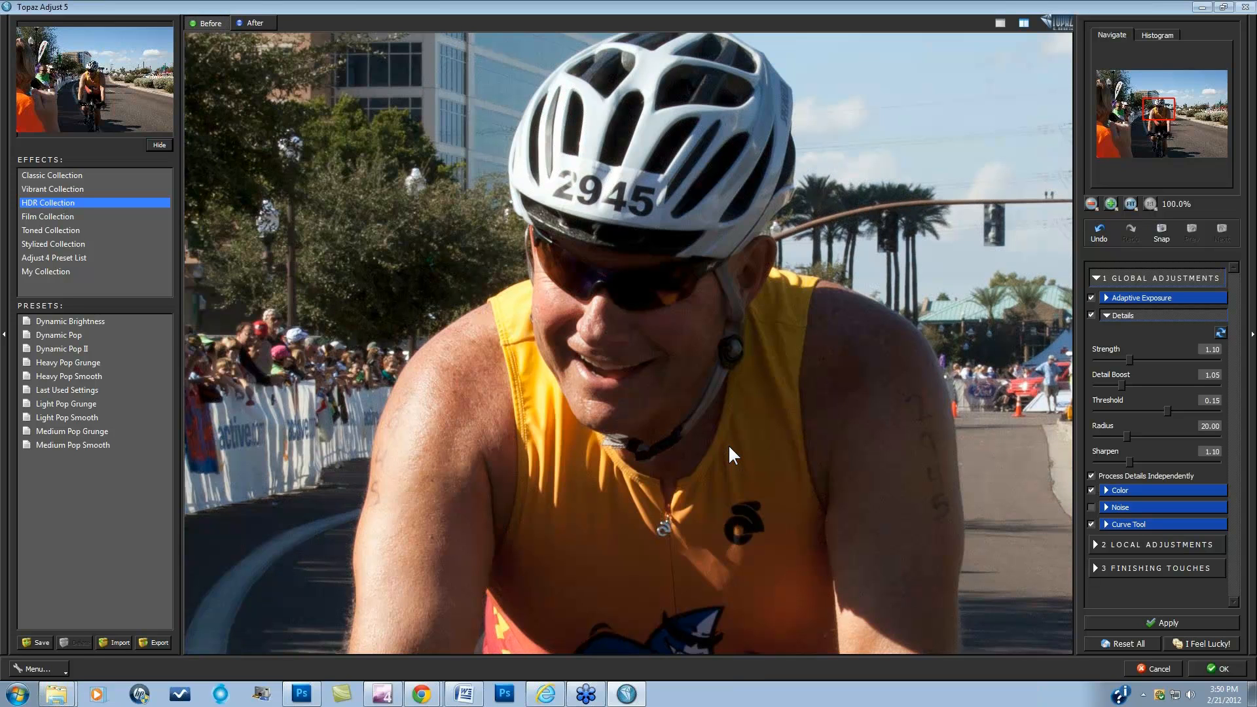
left_click(729, 447)
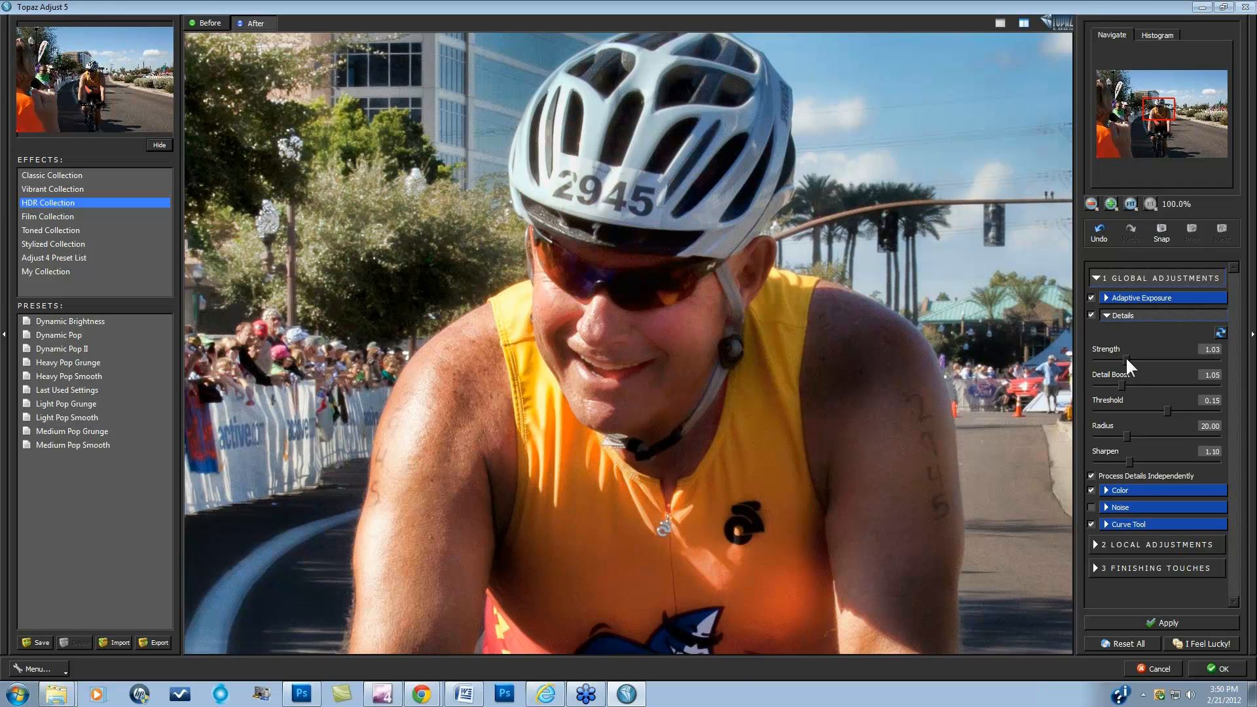
Step: Reduce the Details Strength, set the Adaptive Exposure Regions to 38, and check the result on the whole photo
left_click_drag(1125, 359, 1123, 359)
left_click(1106, 298)
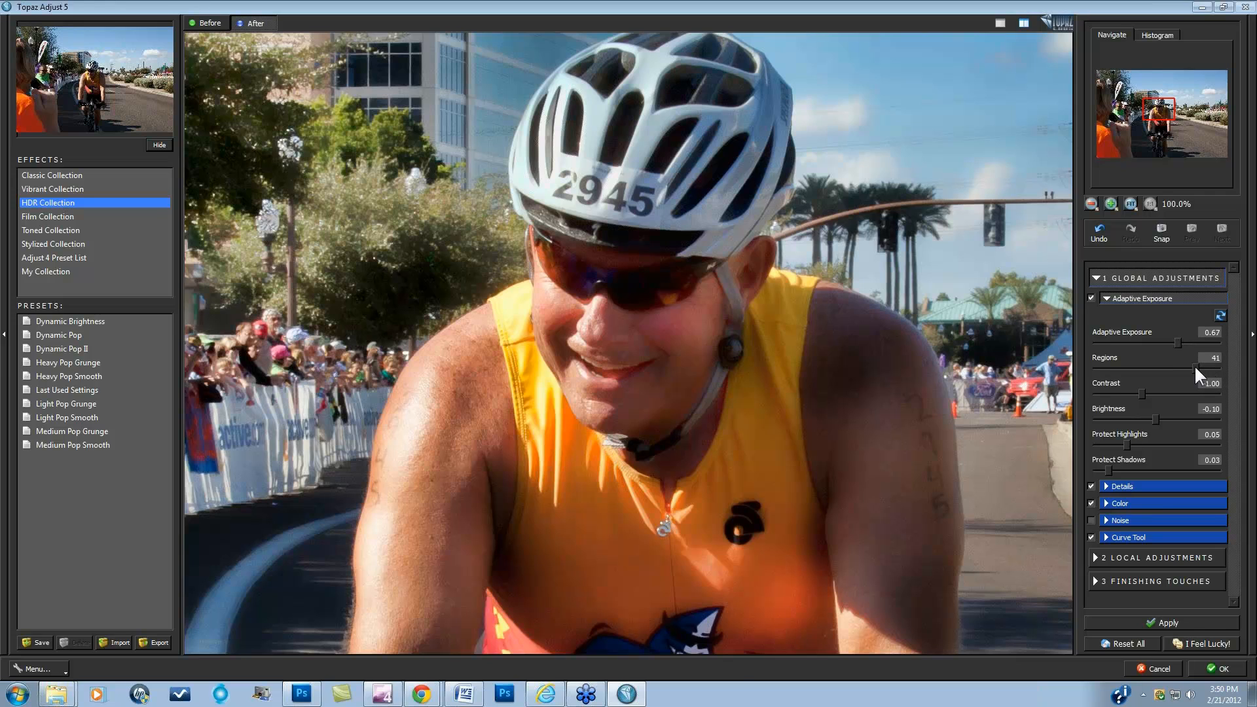
left_click_drag(1194, 364, 1187, 364)
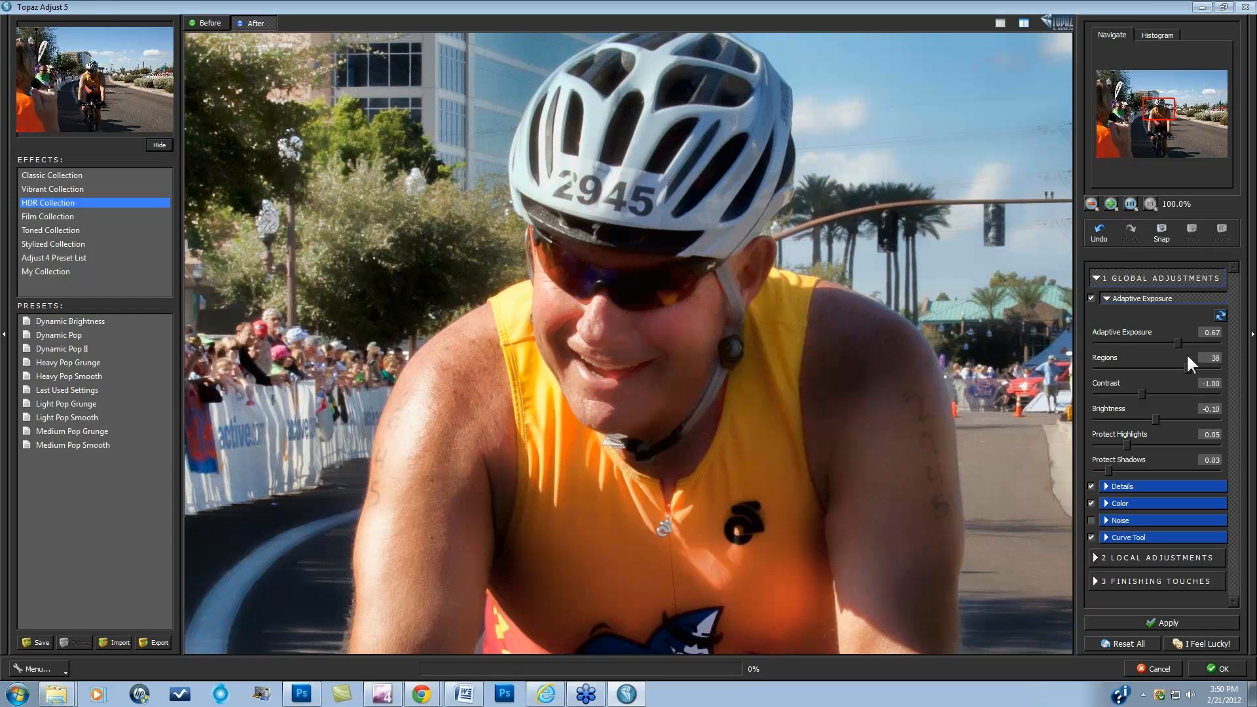
left_click(1127, 200)
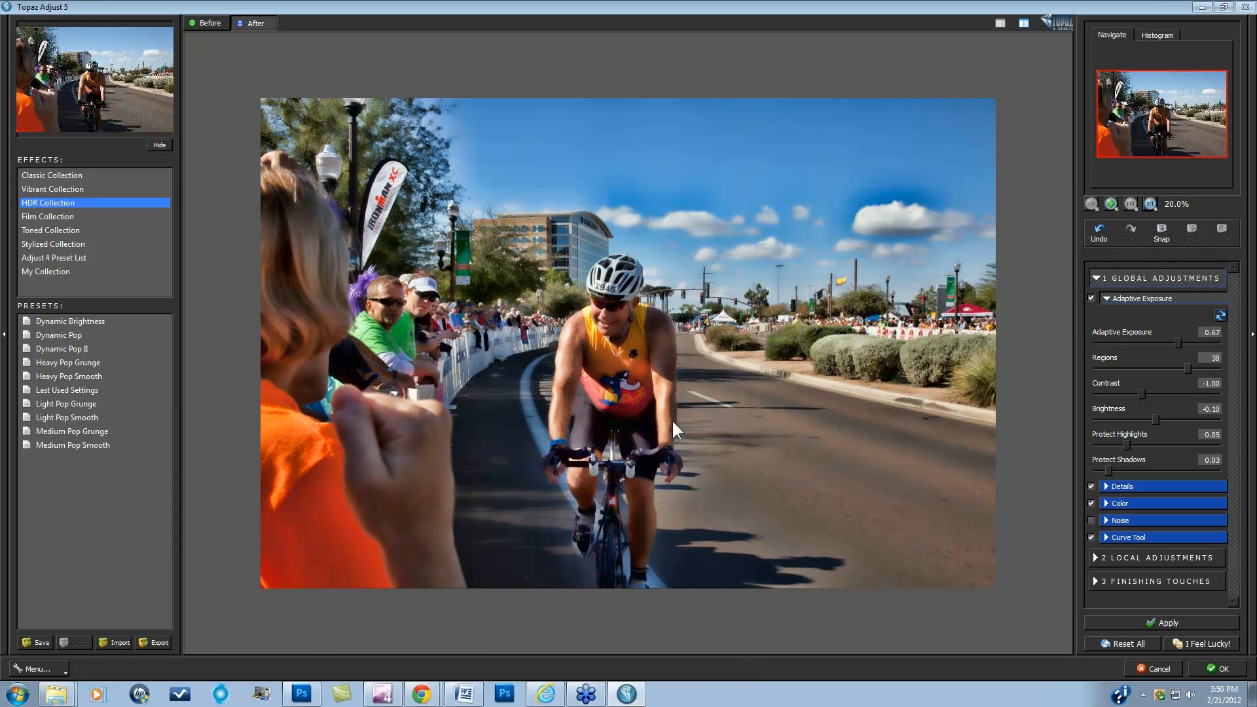
Step: Compare the adjusted photo of the oncoming cyclist with its original
left_click(646, 325)
left_click_drag(647, 324, 648, 325)
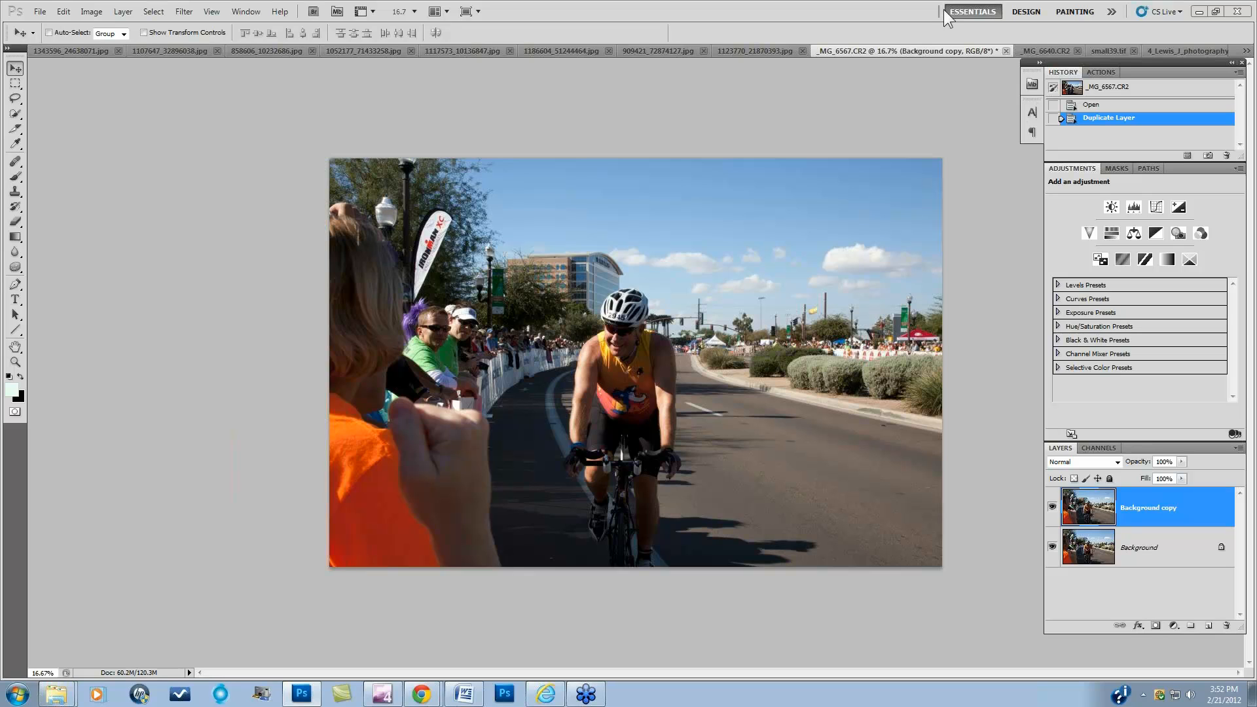
Step: Switch to _MG_6640.CR2, duplicate its Background layer, and open the copy in Topaz B&W Effects
left_click(1048, 48)
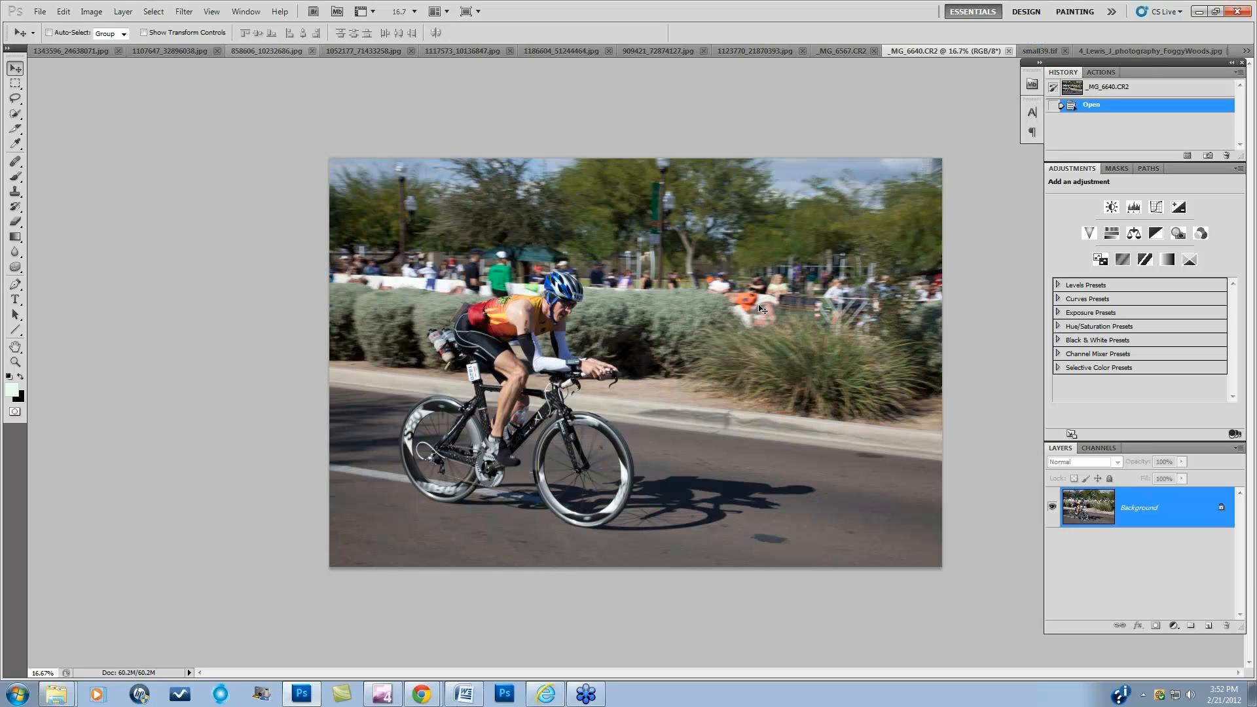
left_click_drag(1198, 517, 1207, 625)
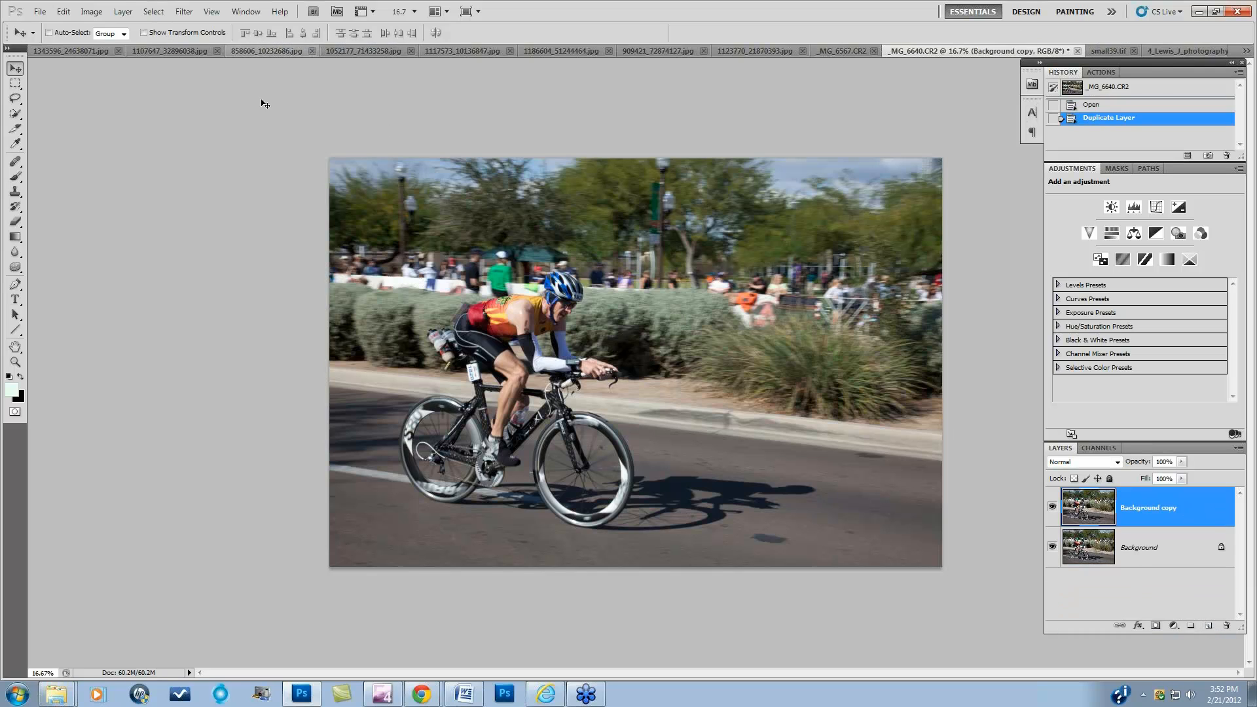
left_click(183, 11)
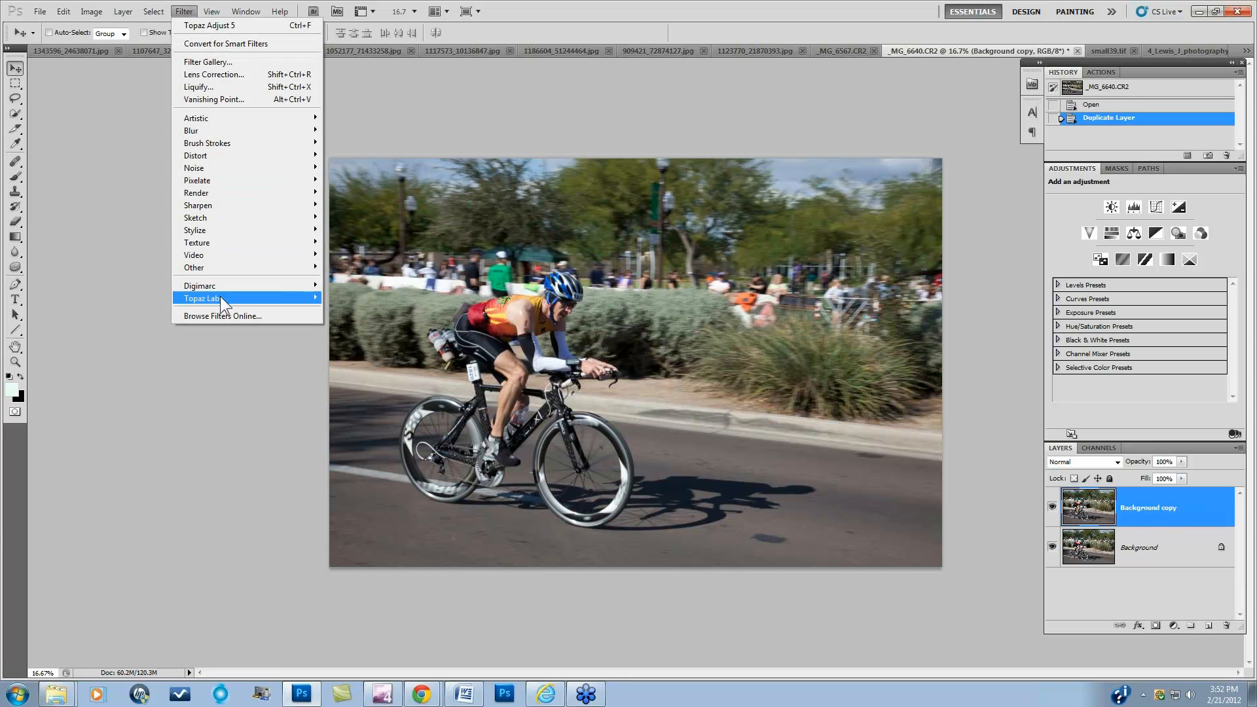
mouse_move(220, 298)
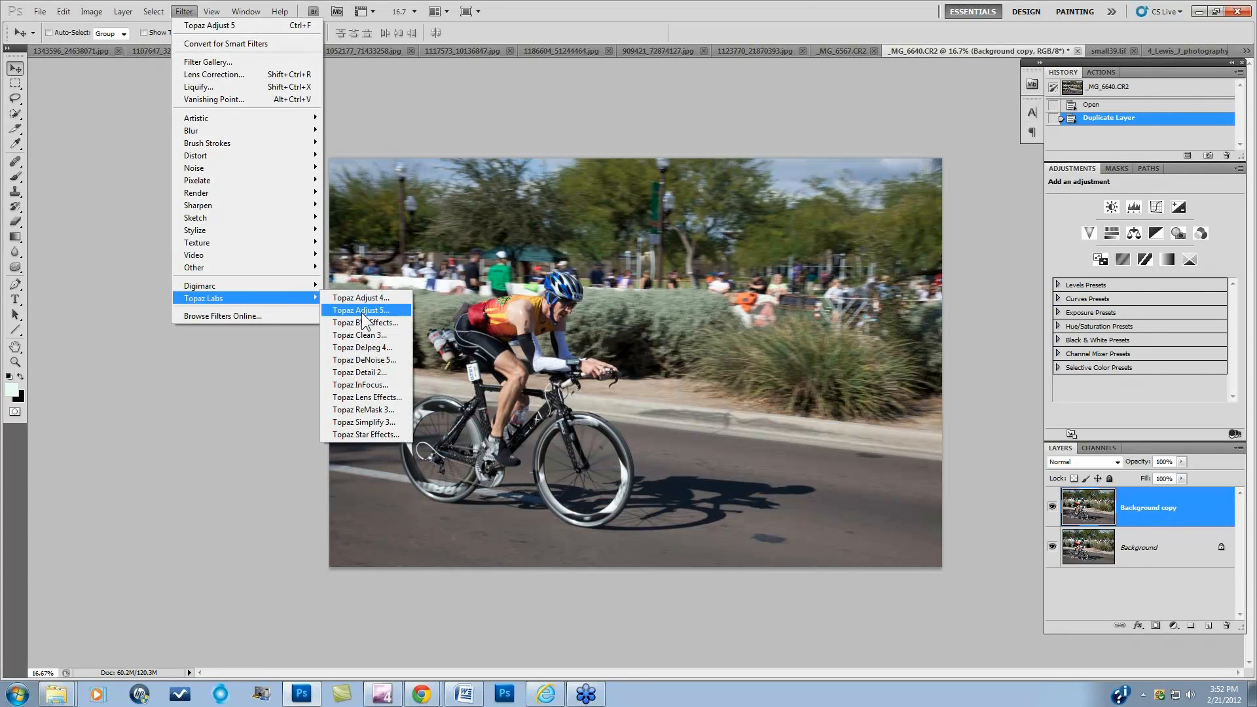
left_click(393, 322)
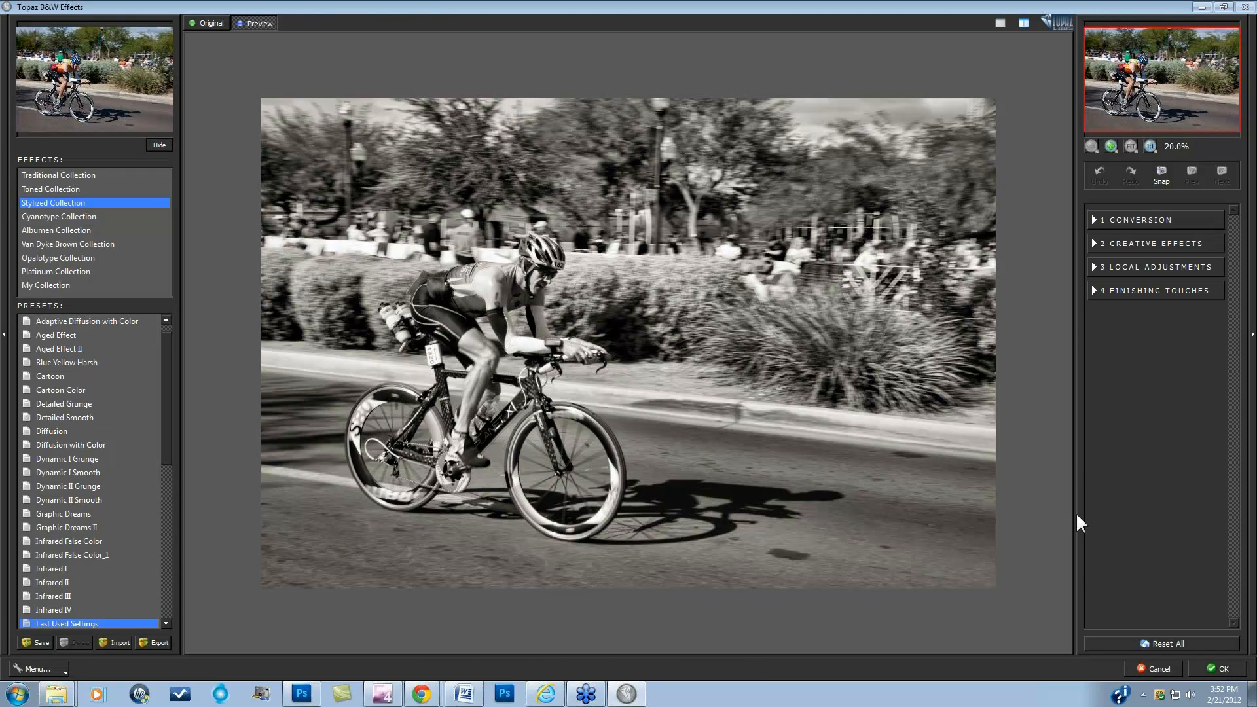
Step: Reset all black-and-white settings and show the cyclist's head and shoulders at 100%
left_click(1172, 642)
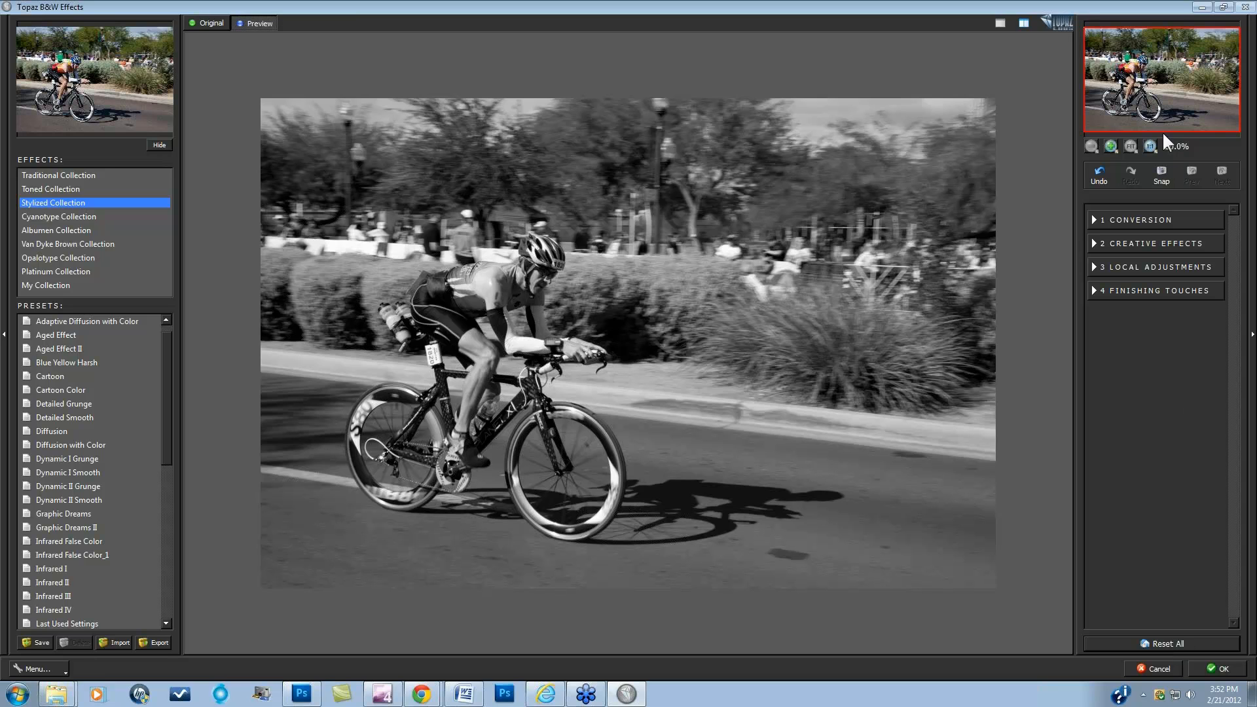
left_click(1150, 146)
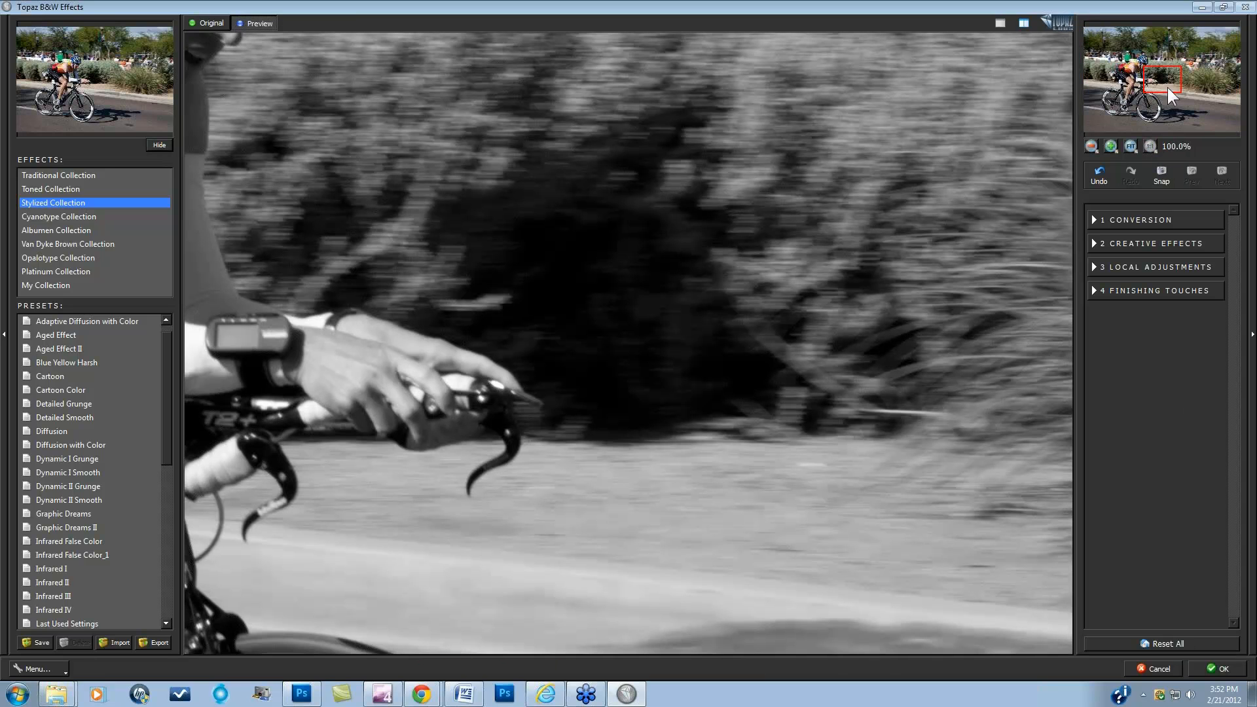
left_click_drag(1173, 96, 1142, 72)
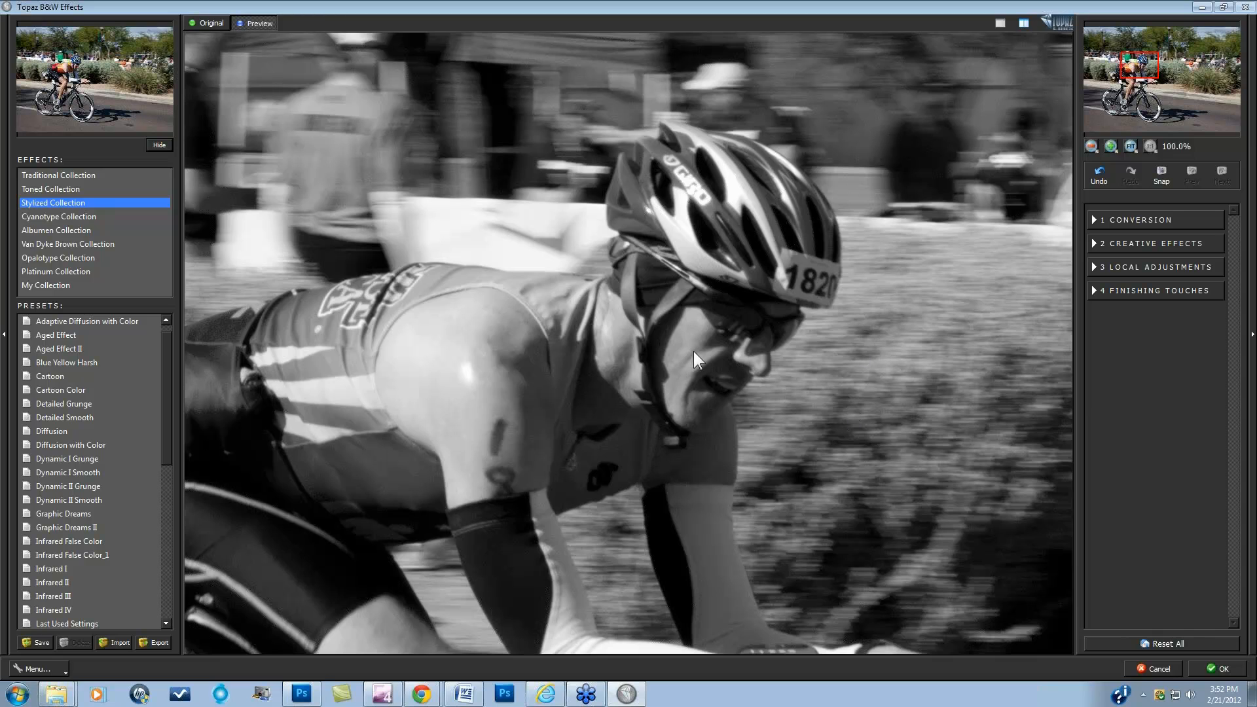
Step: Enable Adaptive Exposure in the Conversion settings with Adaptive Exposure at 0.29 and Regions at 23.13
left_click(1094, 221)
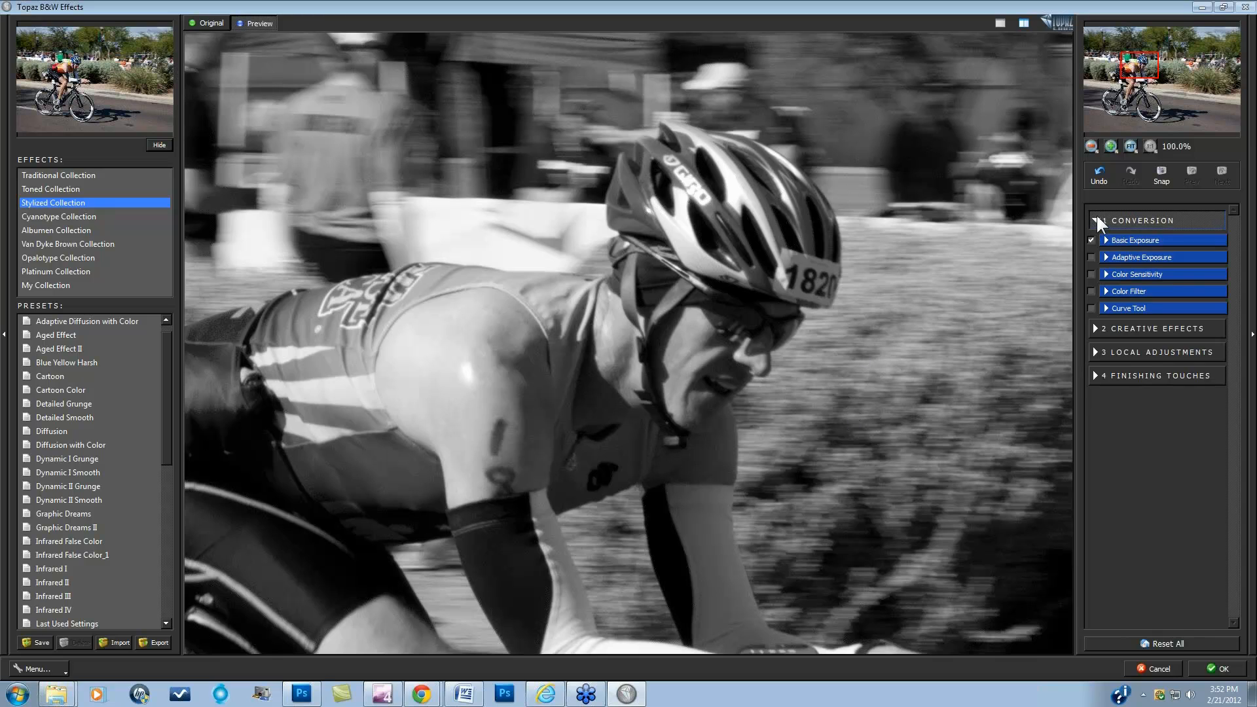
left_click(1106, 257)
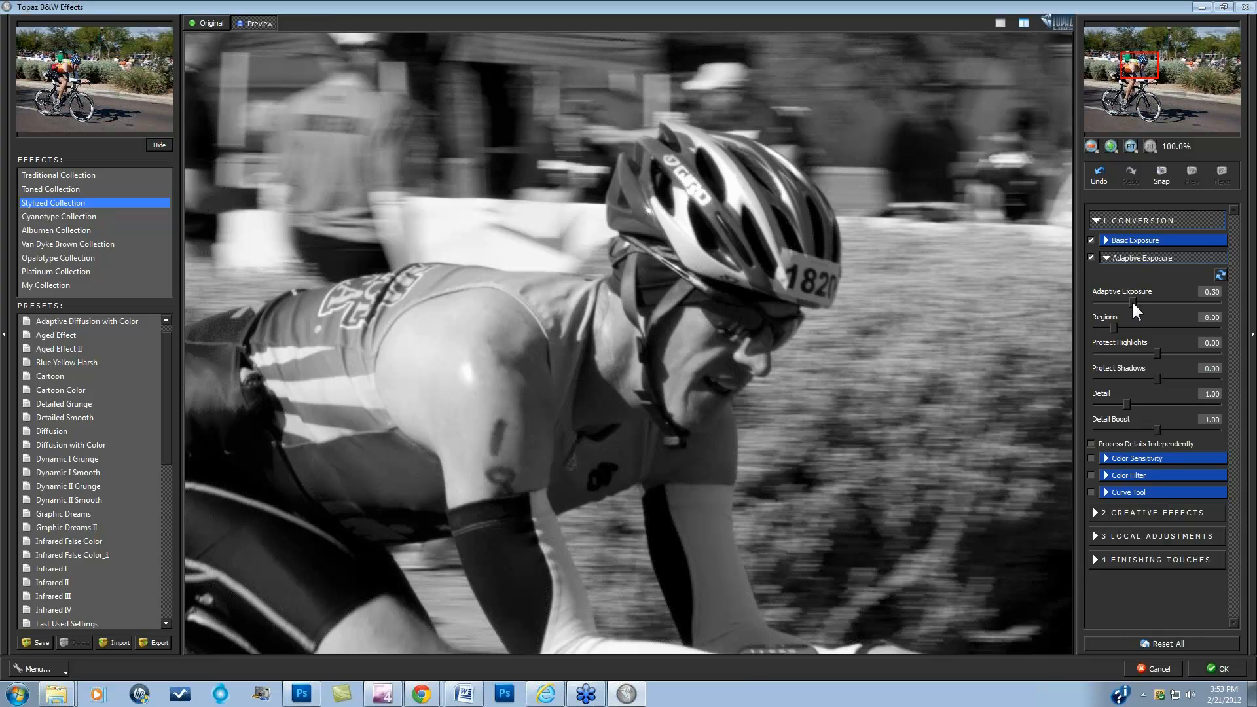
mouse_move(1131, 300)
left_mouse_down()
mouse_move(1166, 301)
mouse_move(1105, 322)
mouse_move(1155, 321)
mouse_move(1147, 300)
mouse_move(1132, 301)
left_mouse_up()
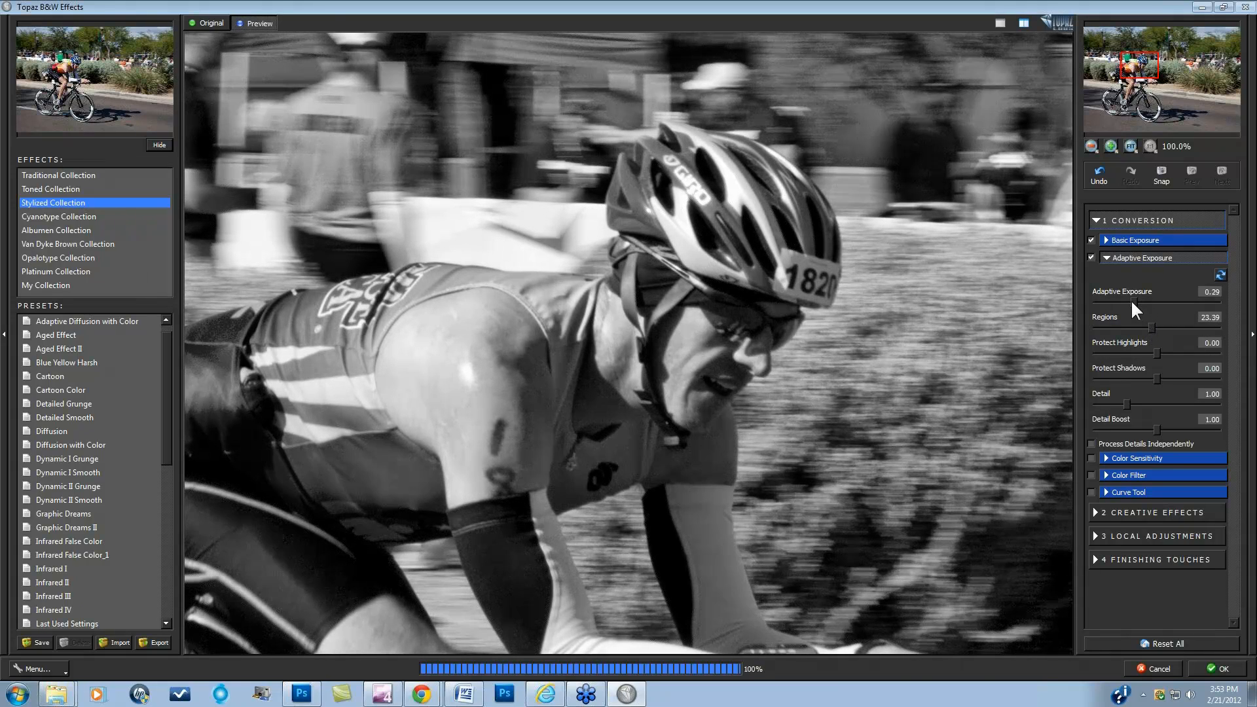
left_click(1150, 328)
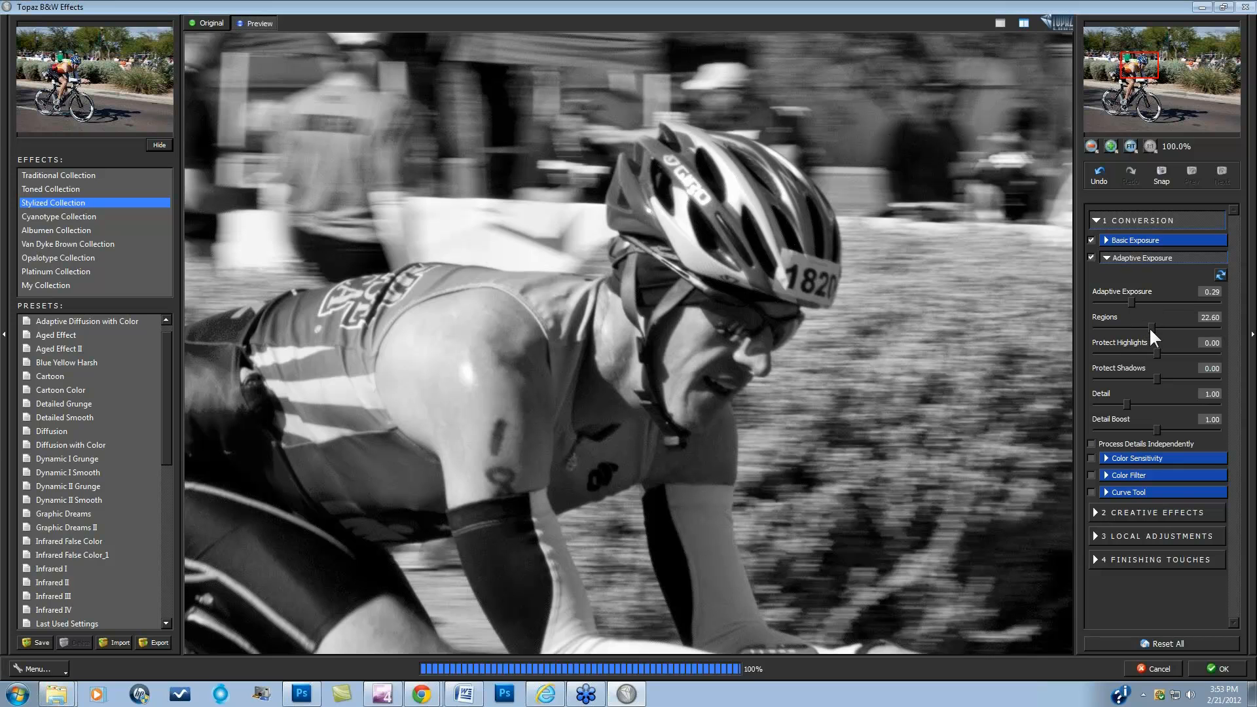
Step: Compare the cyclist close-up with the original and with Adaptive Exposure switched off and back on
left_click(814, 398)
left_click(1090, 255)
left_click(1091, 255)
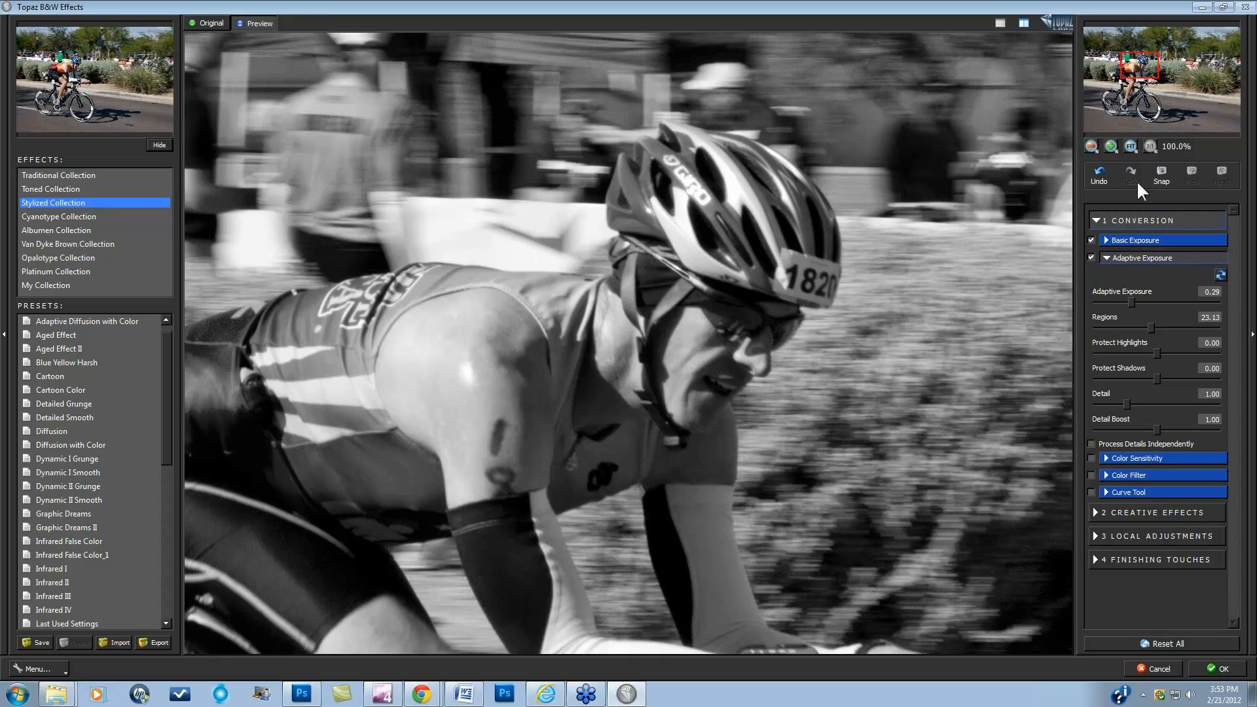
Step: Set Protect Shadows to 0.03 and Protect Highlights to 0.02 on the whole photo, and compare it with the original
left_click(1131, 146)
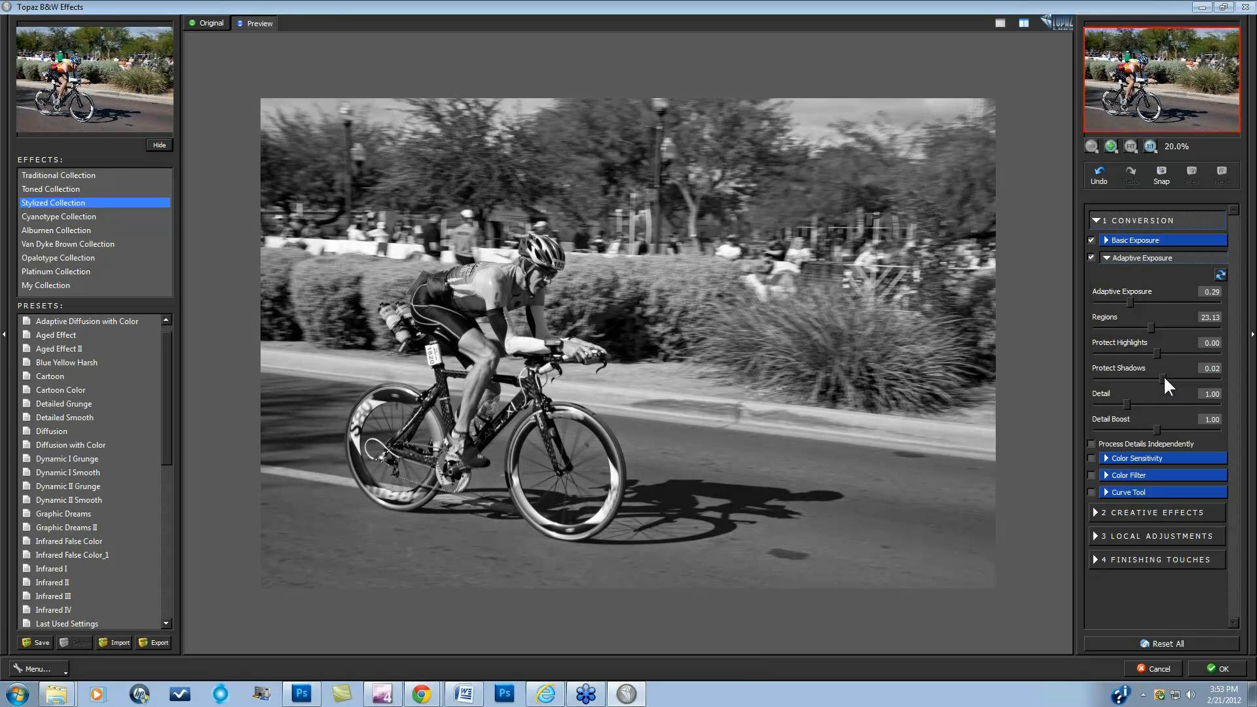
left_click_drag(1164, 377, 1166, 378)
left_click_drag(1157, 355, 1154, 349)
left_click(546, 304)
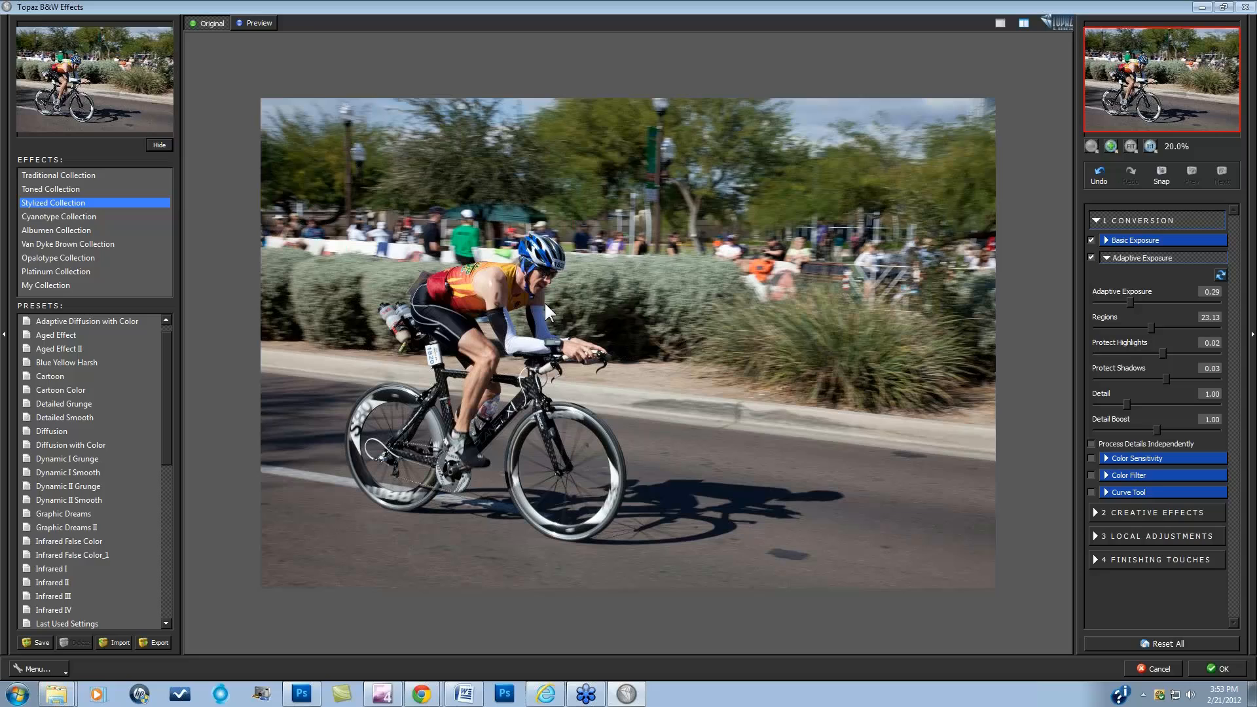
Step: Set Protect Shadows to 0.02, compare the photo with and without Adaptive Exposure, and leave B&W Effects without applying the changes
left_click(1090, 257)
left_click(1091, 257)
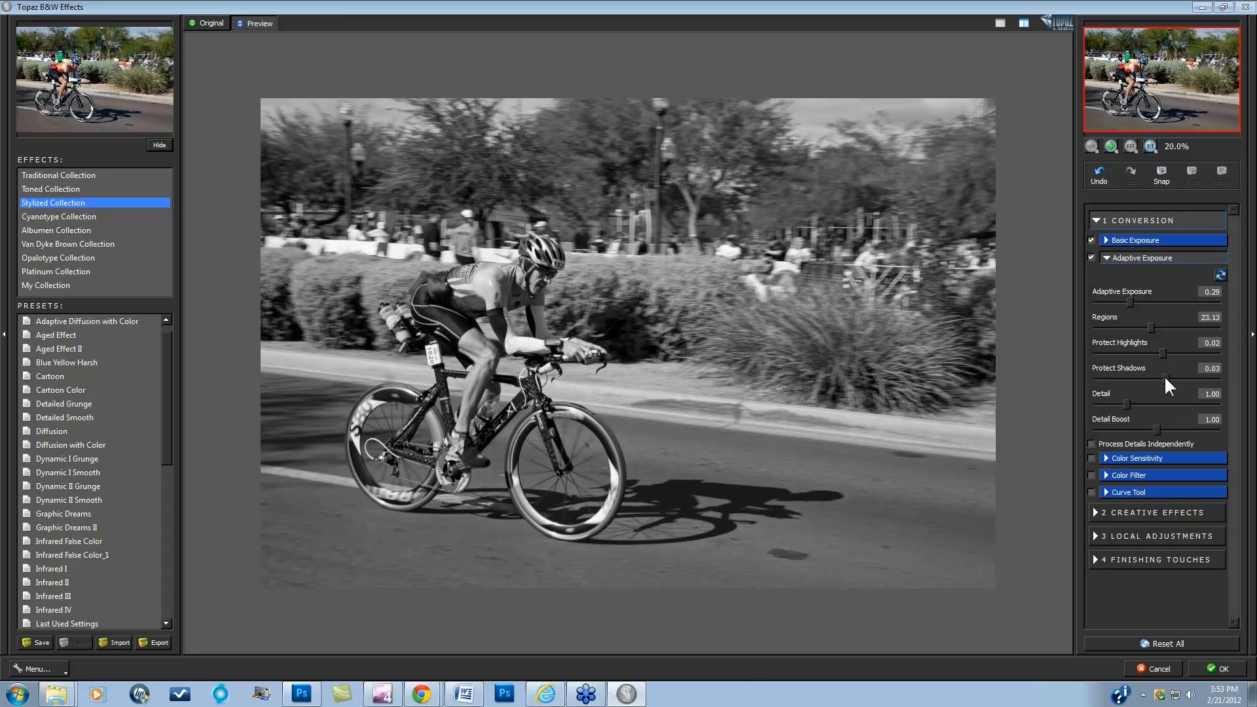
left_click_drag(1165, 378, 1162, 379)
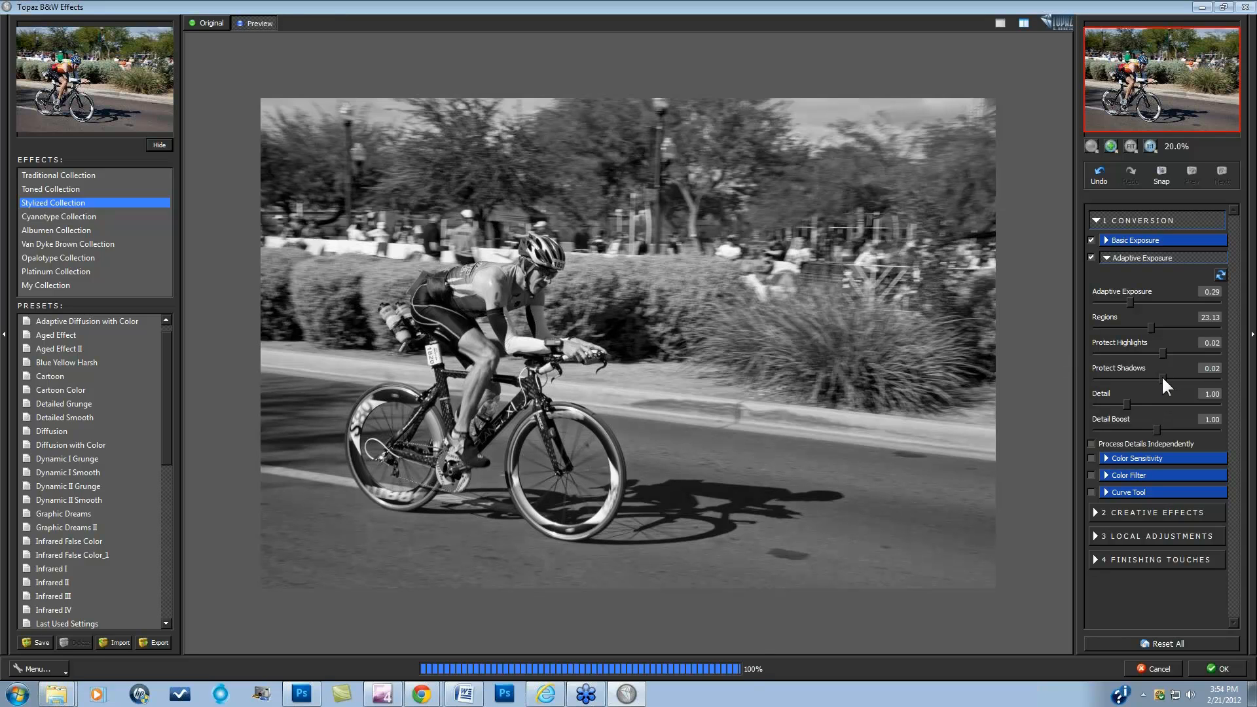
left_click(1090, 256)
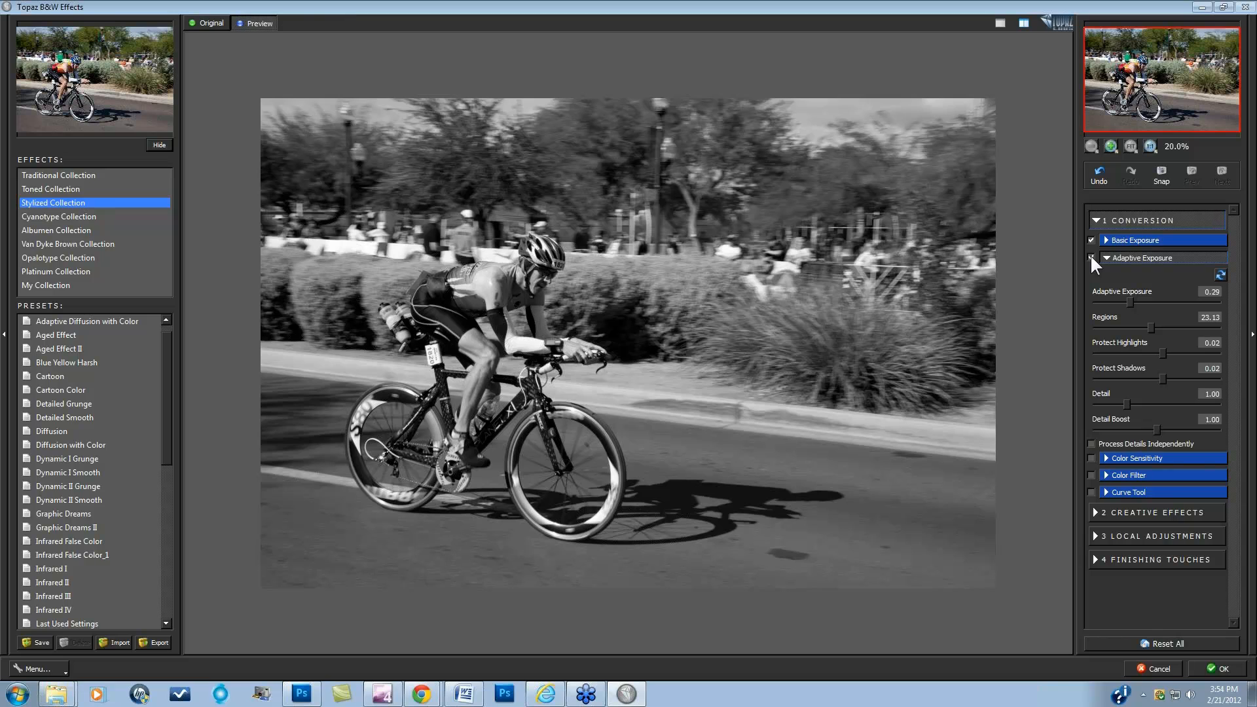
left_click(1091, 256)
left_click(1152, 668)
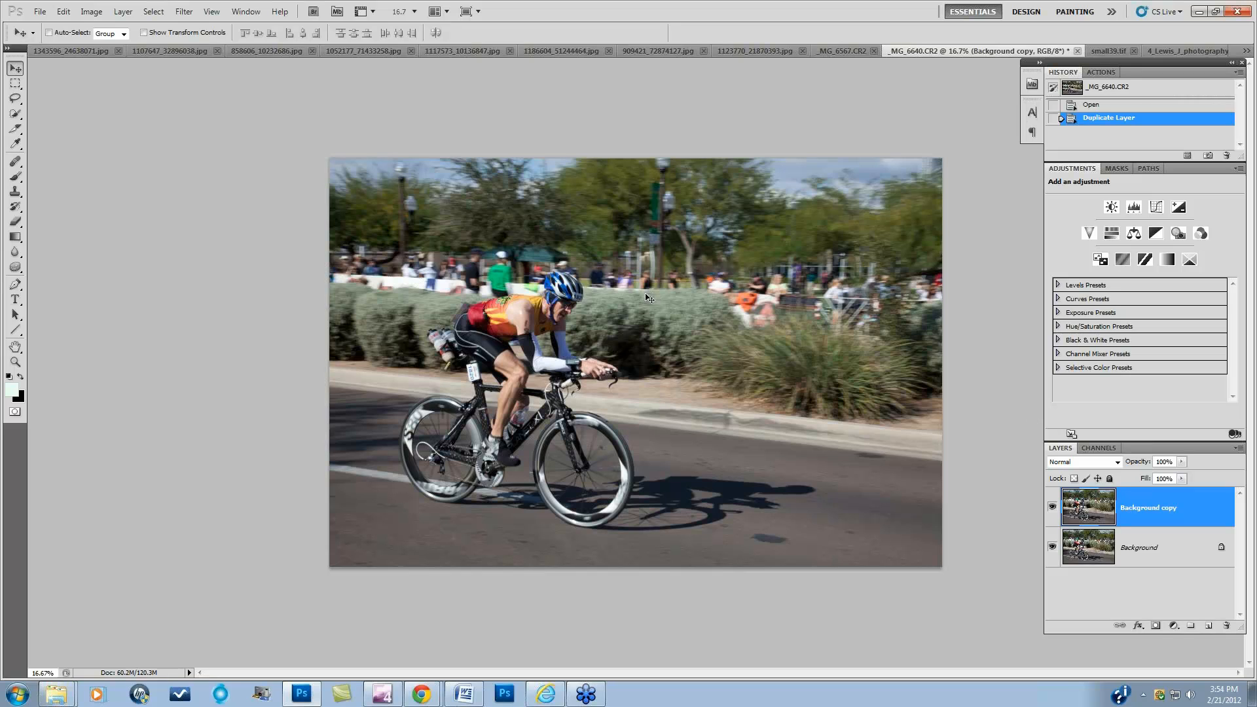
Step: Switch to the mountain lake photo 858606_10232686.jpg, duplicate its Background layer, and open the copy in Topaz Adjust 5
left_click(258, 50)
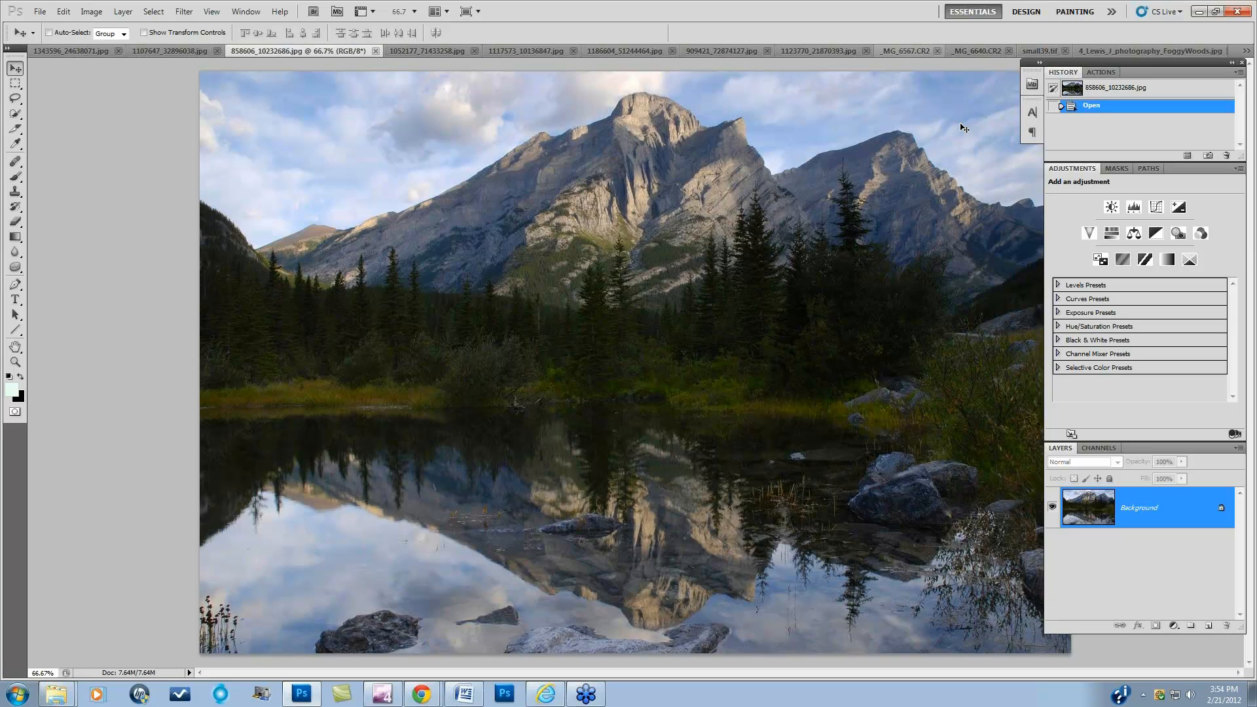
key("ctrl+minus")
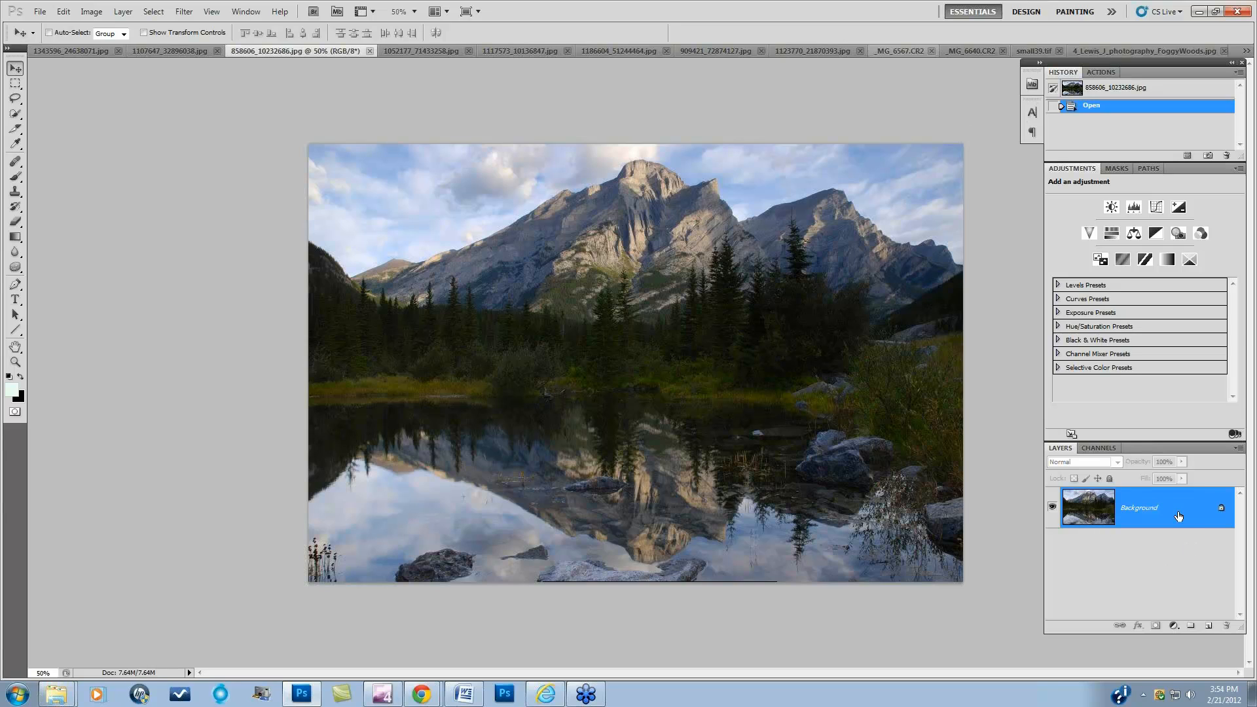
left_click_drag(1178, 515, 1208, 625)
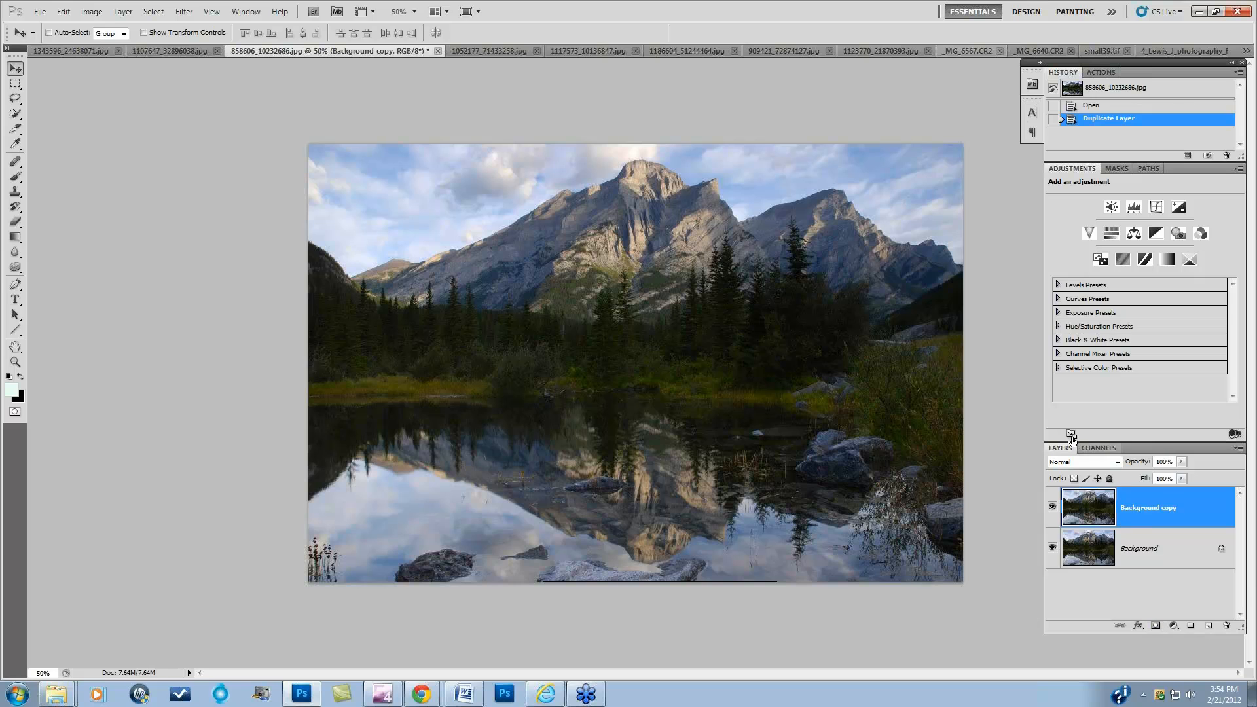
left_click(184, 11)
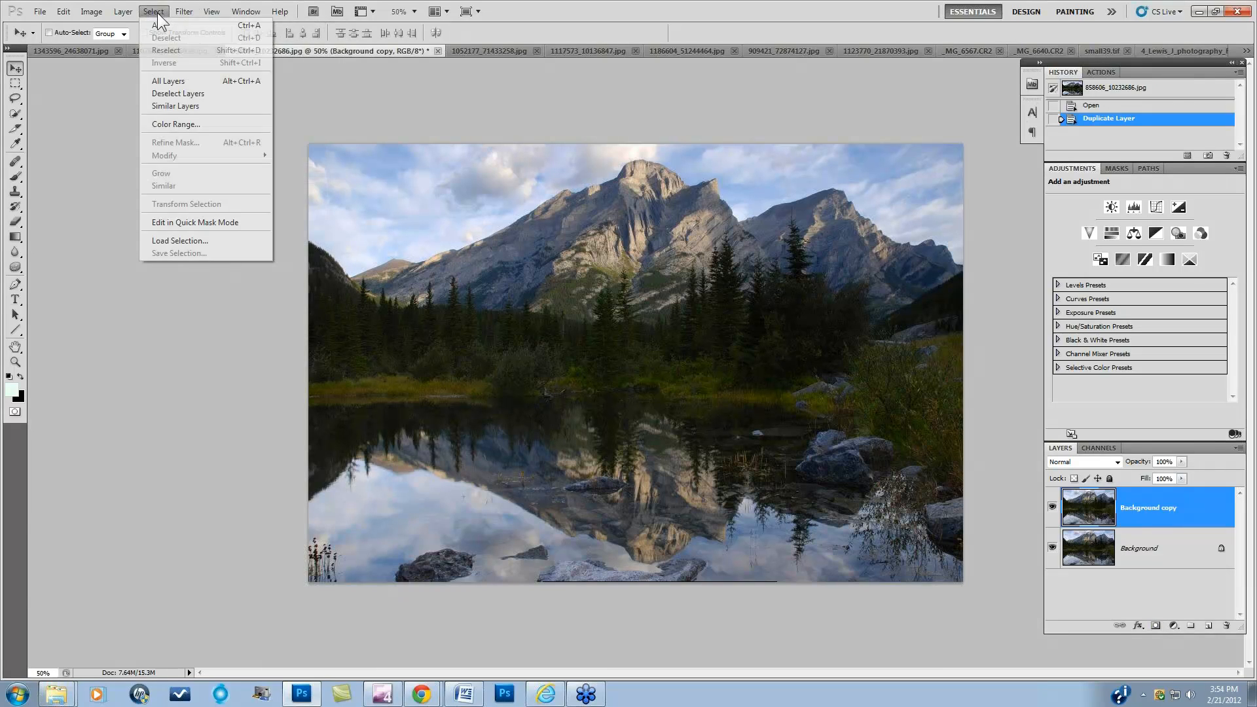
mouse_move(183, 12)
mouse_move(247, 298)
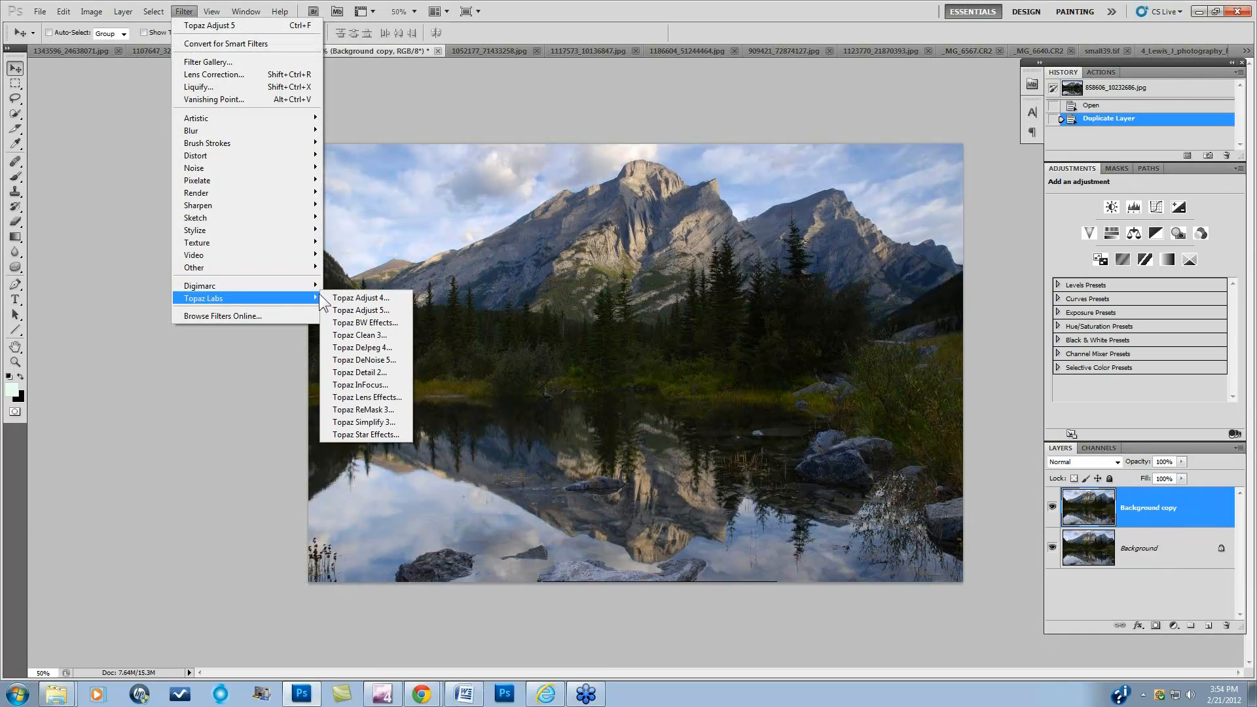
left_click(356, 308)
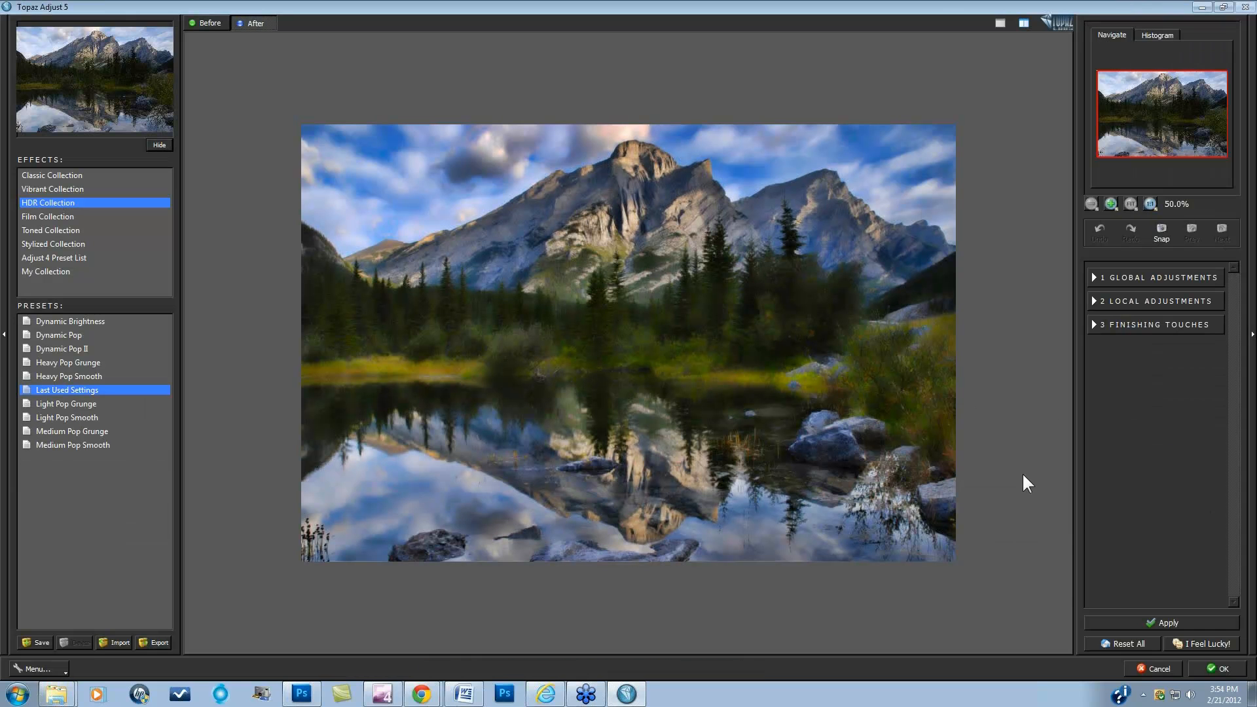
Step: Reset all settings for the lake photo and set Adaptive Exposure to 0.33 in the Global Adjustments
left_click(1118, 643)
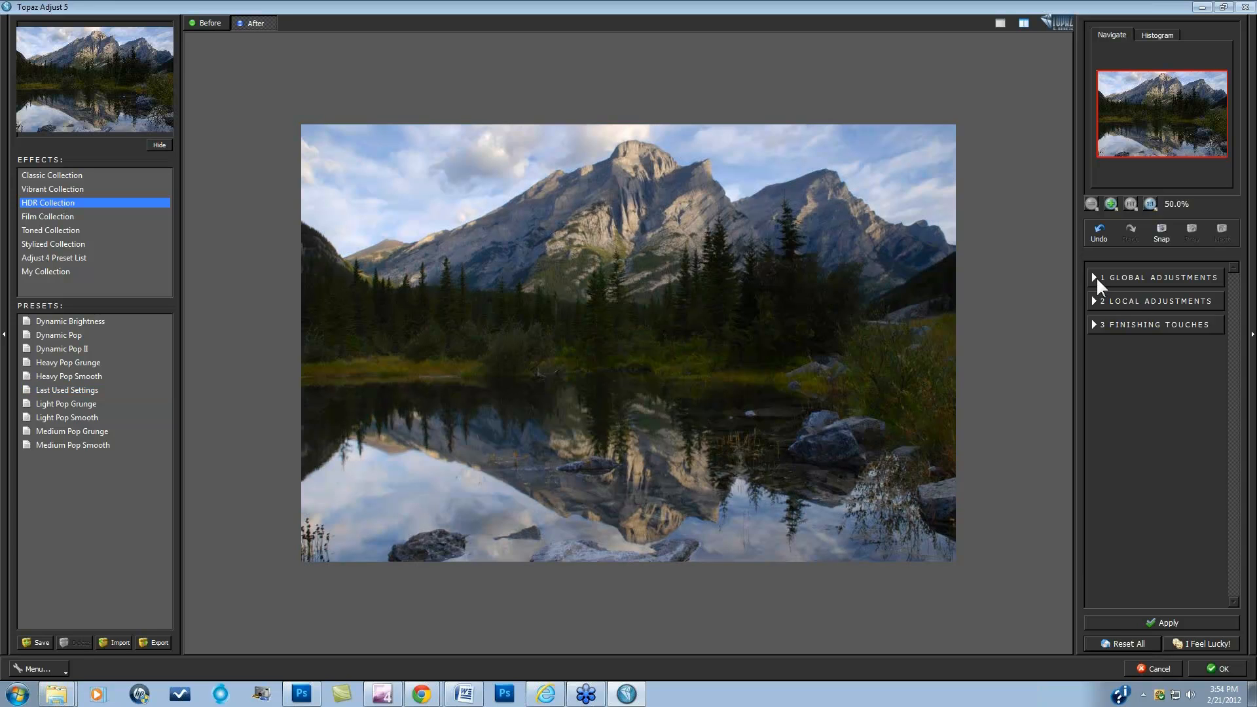
left_click(1096, 277)
left_click(1106, 298)
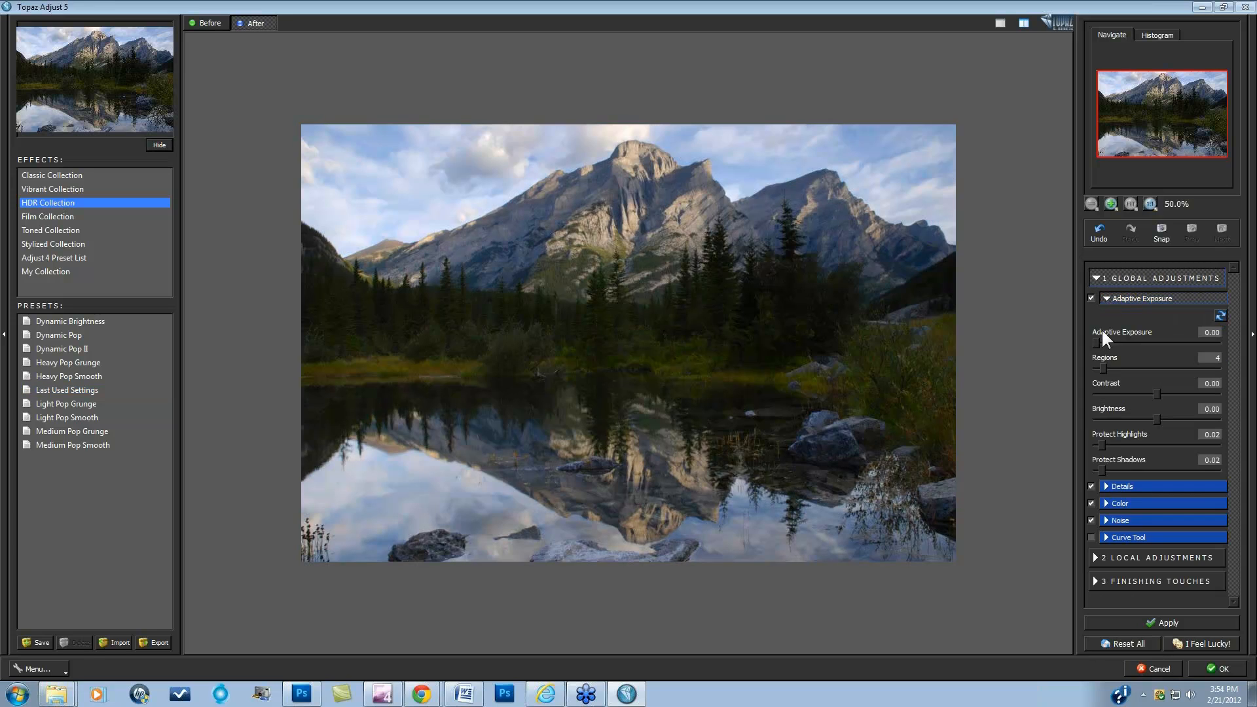
left_click_drag(1111, 342, 1133, 340)
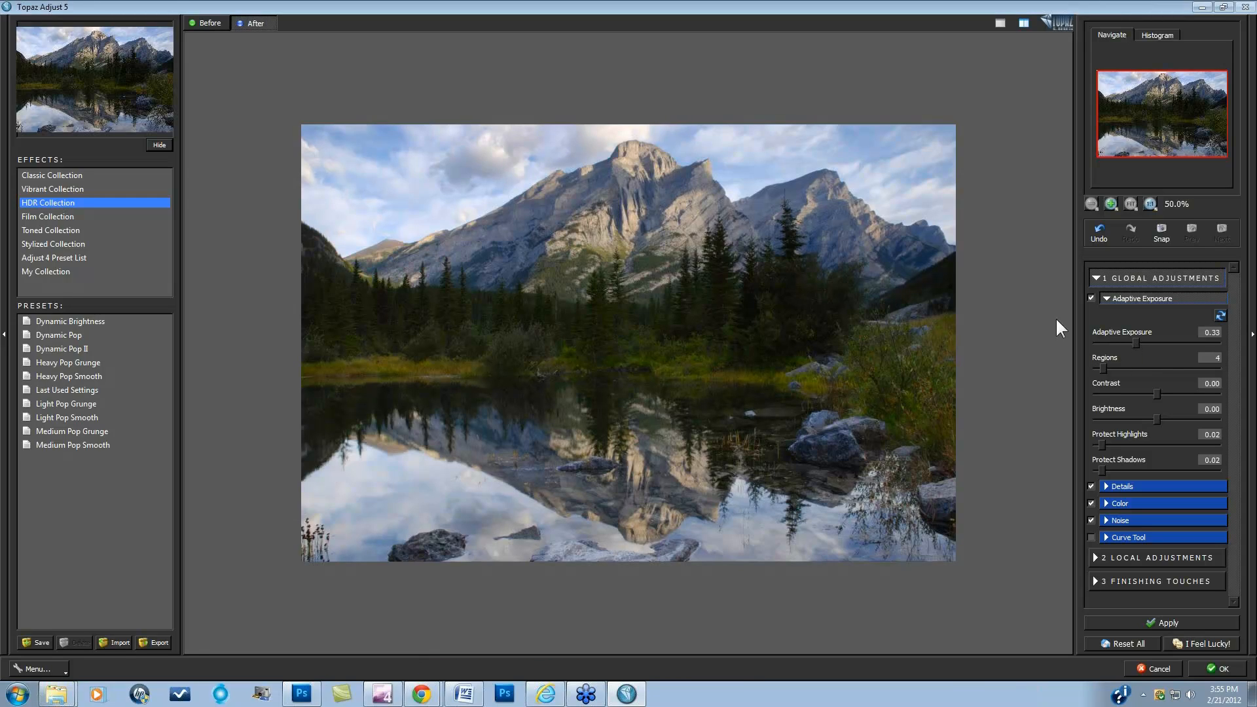
Step: Switch Adaptive Exposure off and on repeatedly to compare its effect on the lake photo, leaving it enabled
left_click(1090, 298)
left_click(1090, 298)
left_click(1090, 297)
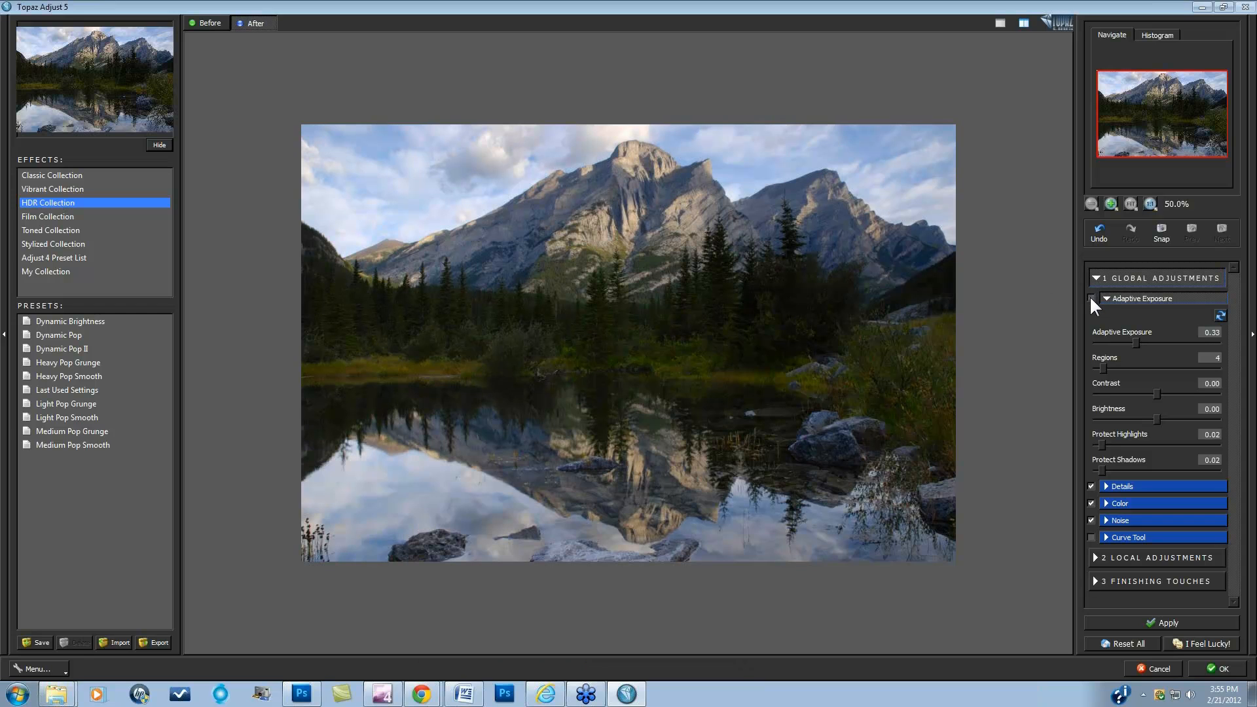
left_click(1090, 298)
left_click(1090, 298)
left_click(1090, 298)
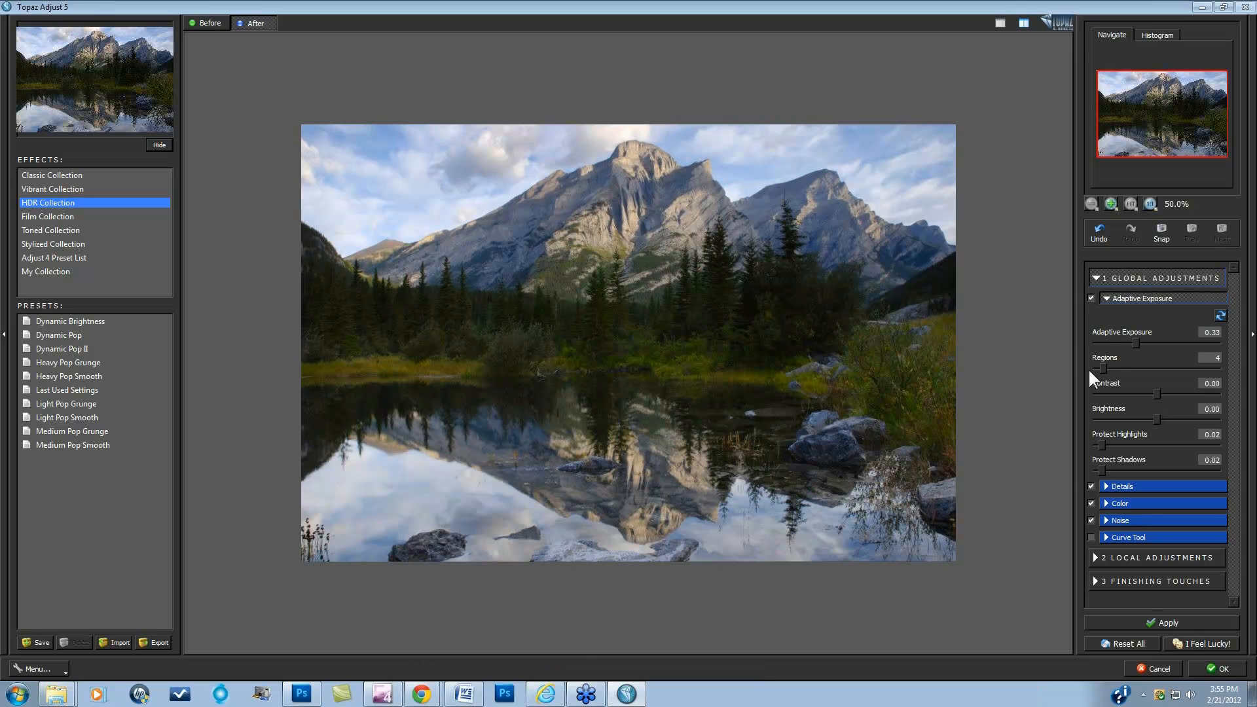
Step: Set the Adaptive Exposure Regions to 18 and compare the lake photo with and without Adaptive Exposure
left_click_drag(1117, 364, 1130, 367)
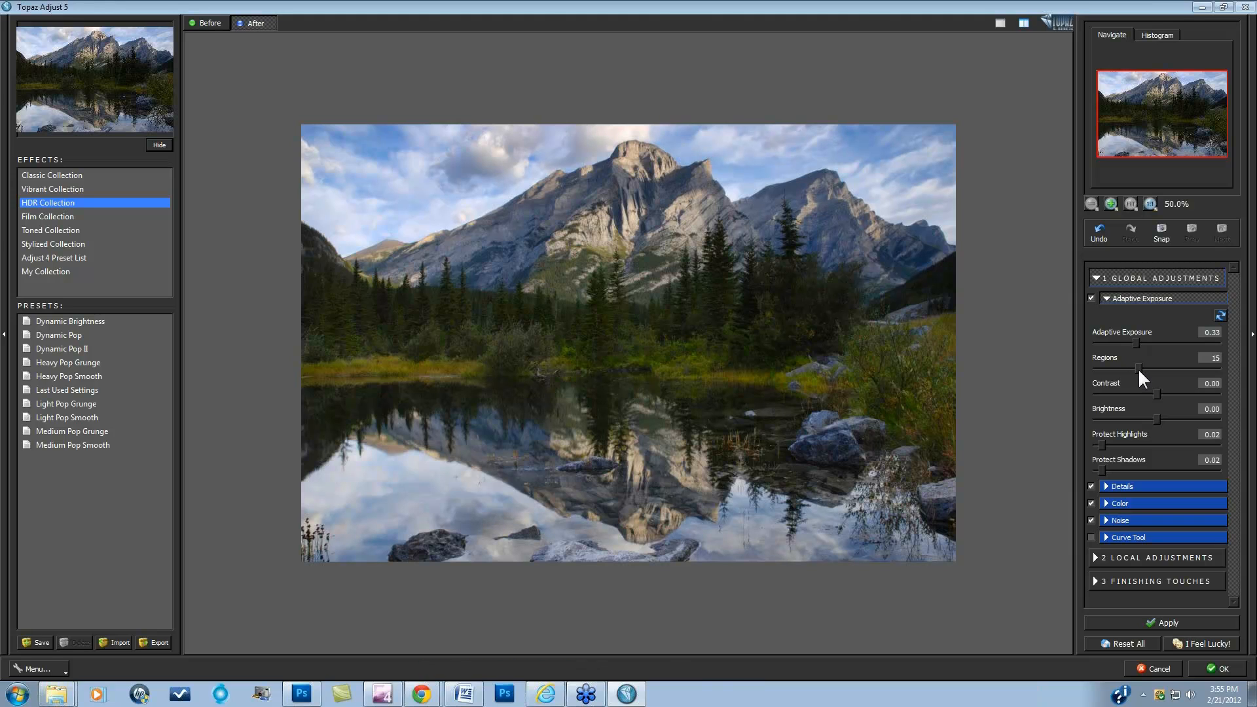
left_click(1089, 296)
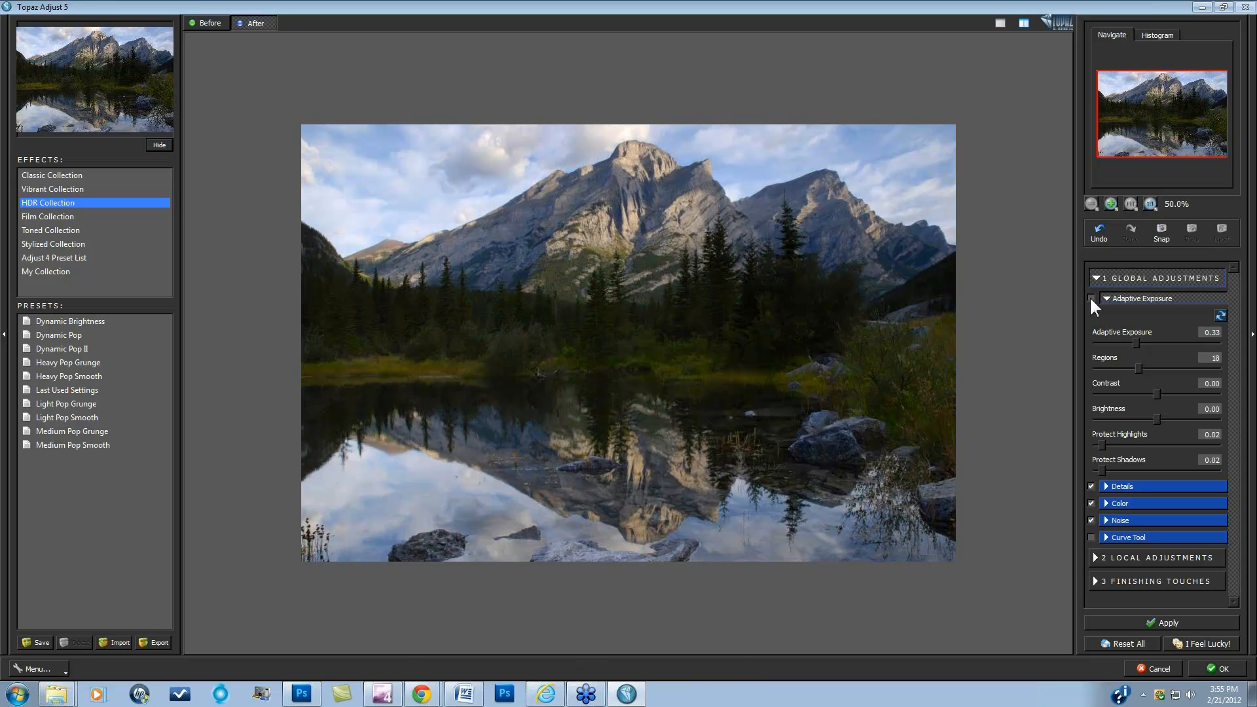
left_click(1089, 297)
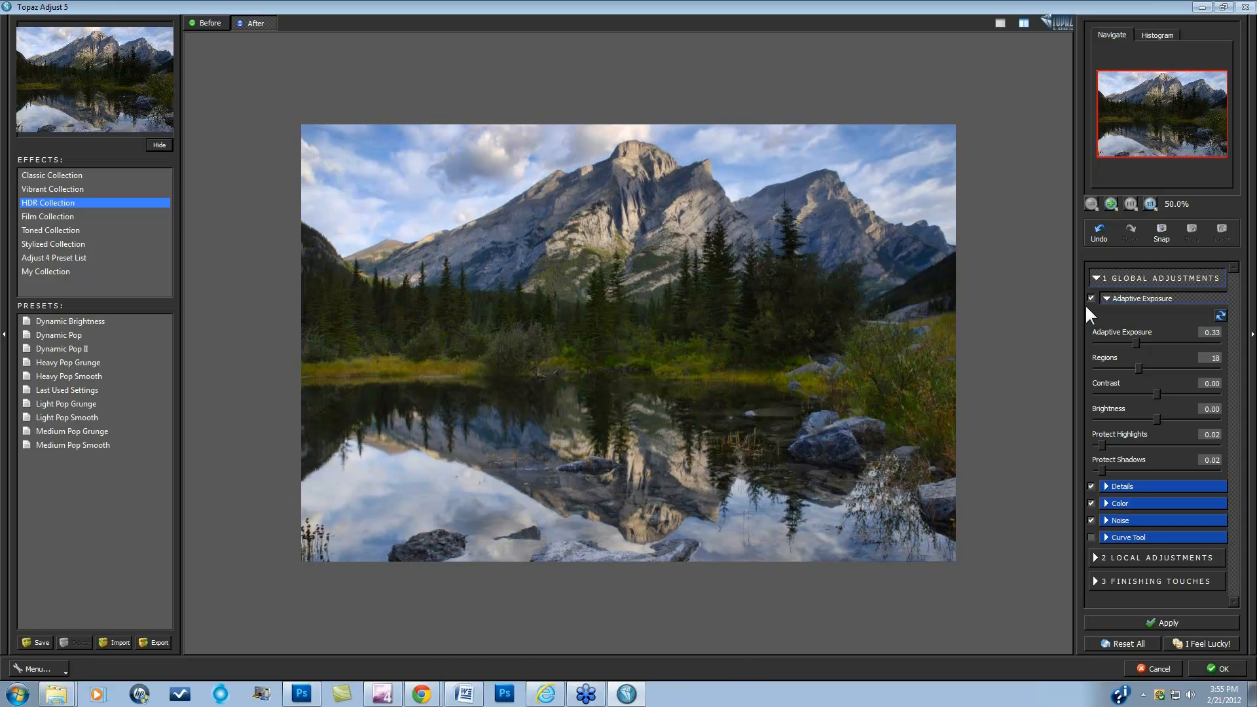
Step: Adjust the Details Strength and Detail Boost of the lake photo and set its Adaptive Exposure to 0.35
left_click(1105, 486)
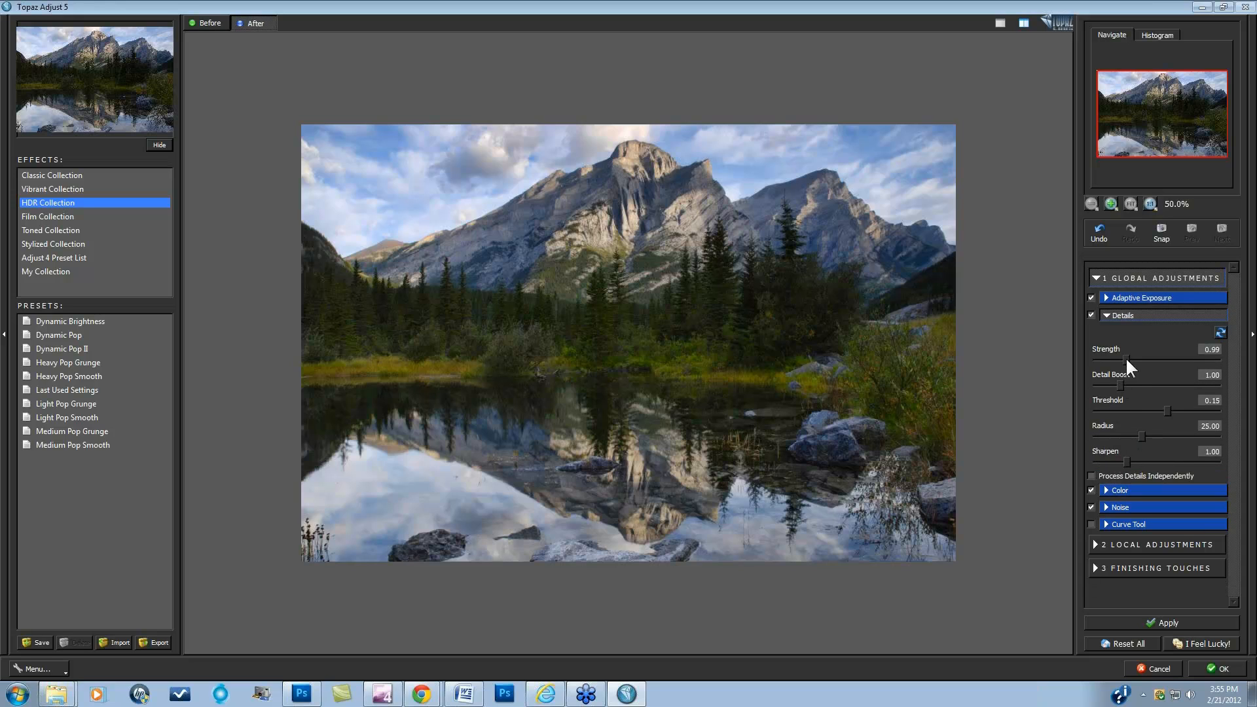
left_click_drag(1130, 356, 1129, 356)
left_click_drag(1121, 382, 1121, 382)
left_click(1107, 297)
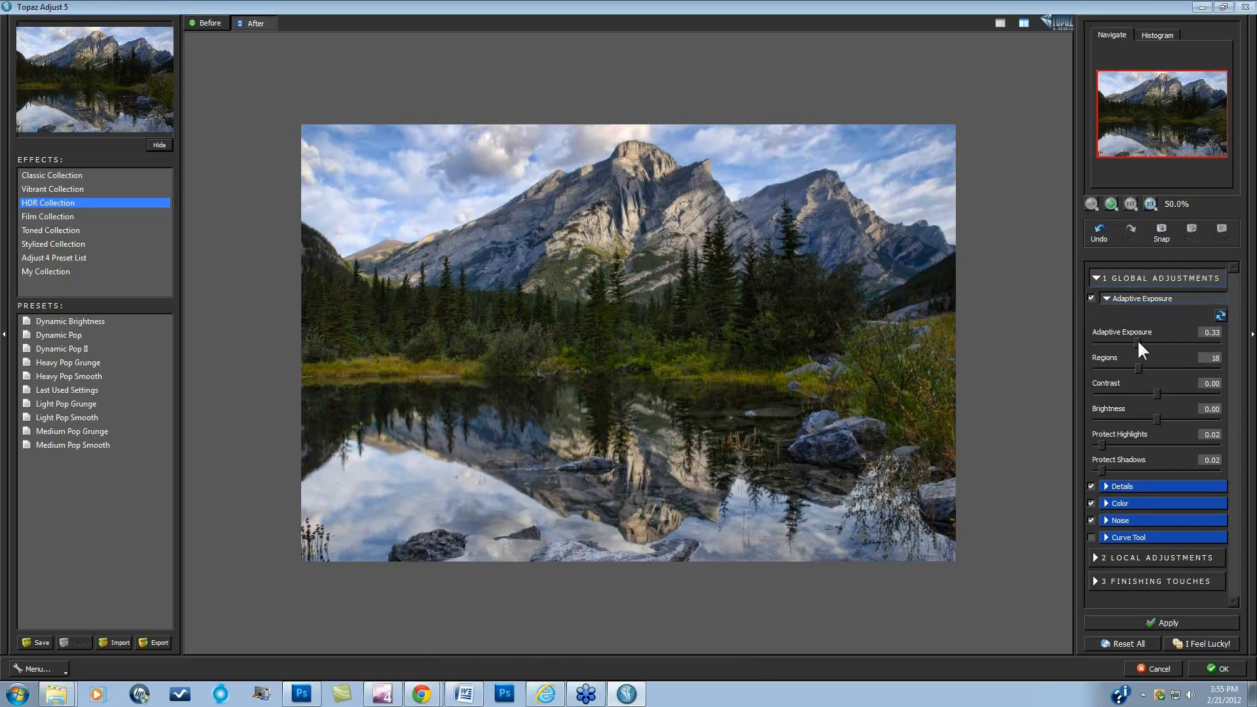
left_click_drag(1137, 339, 1138, 339)
Step: Compare the lake photo's original and adjusted versions, and apply the Topaz Adjust 5 settings to the layer copy
left_click(741, 326)
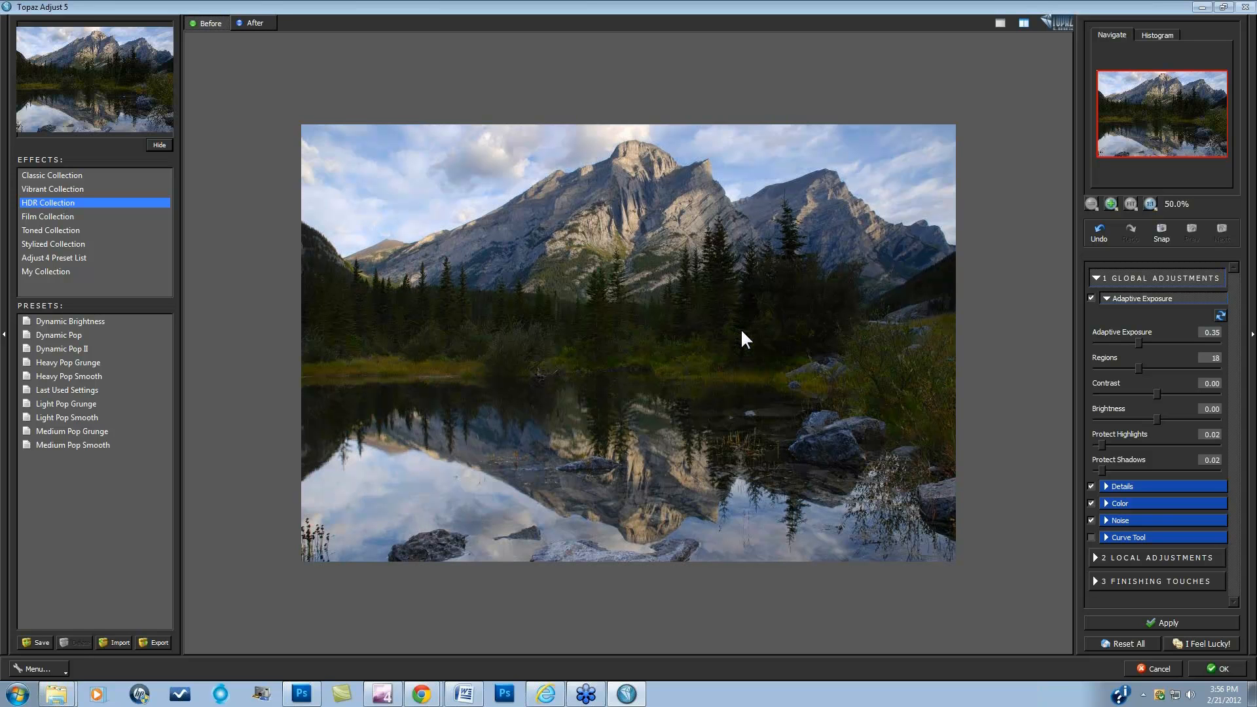
left_click(740, 328)
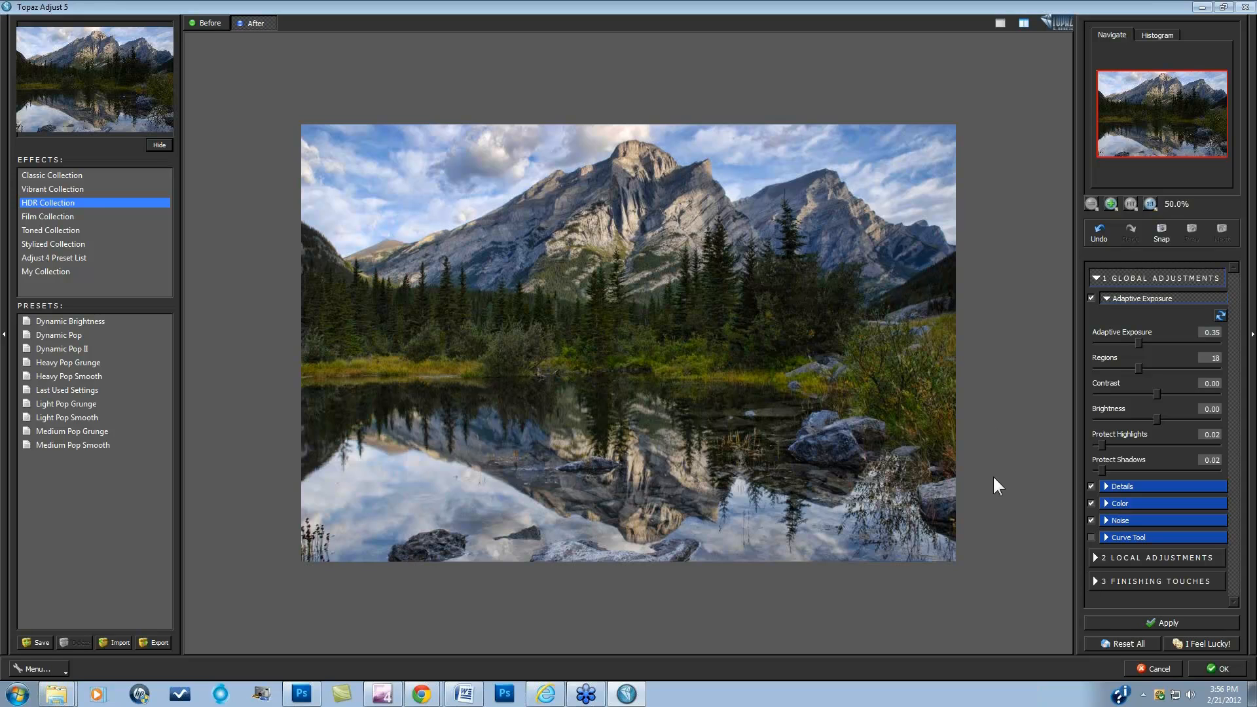
left_click(672, 339)
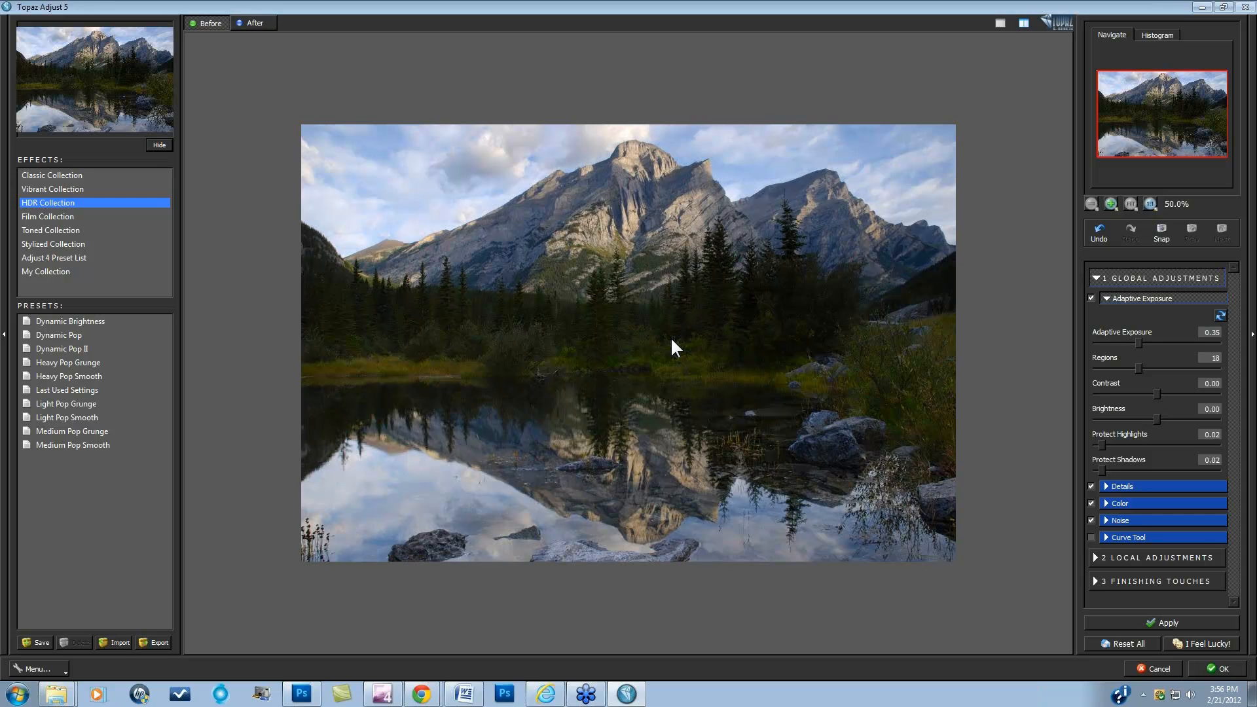
left_click(672, 339)
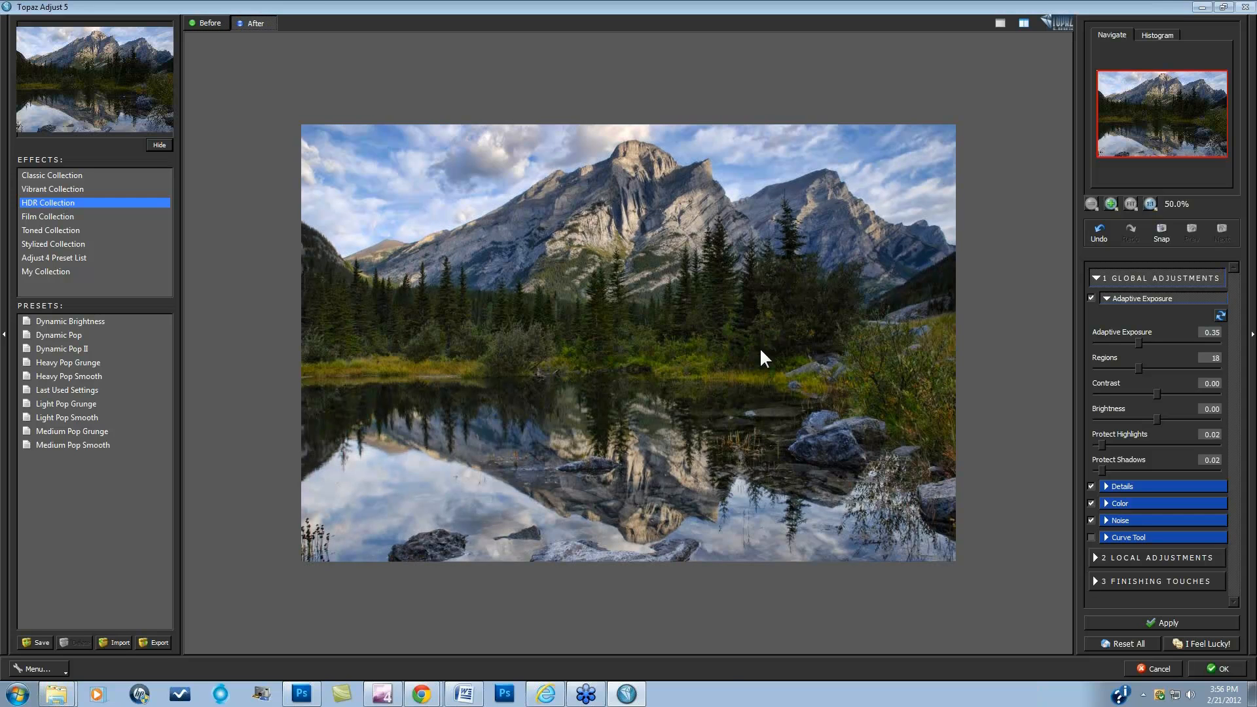
left_click(1217, 669)
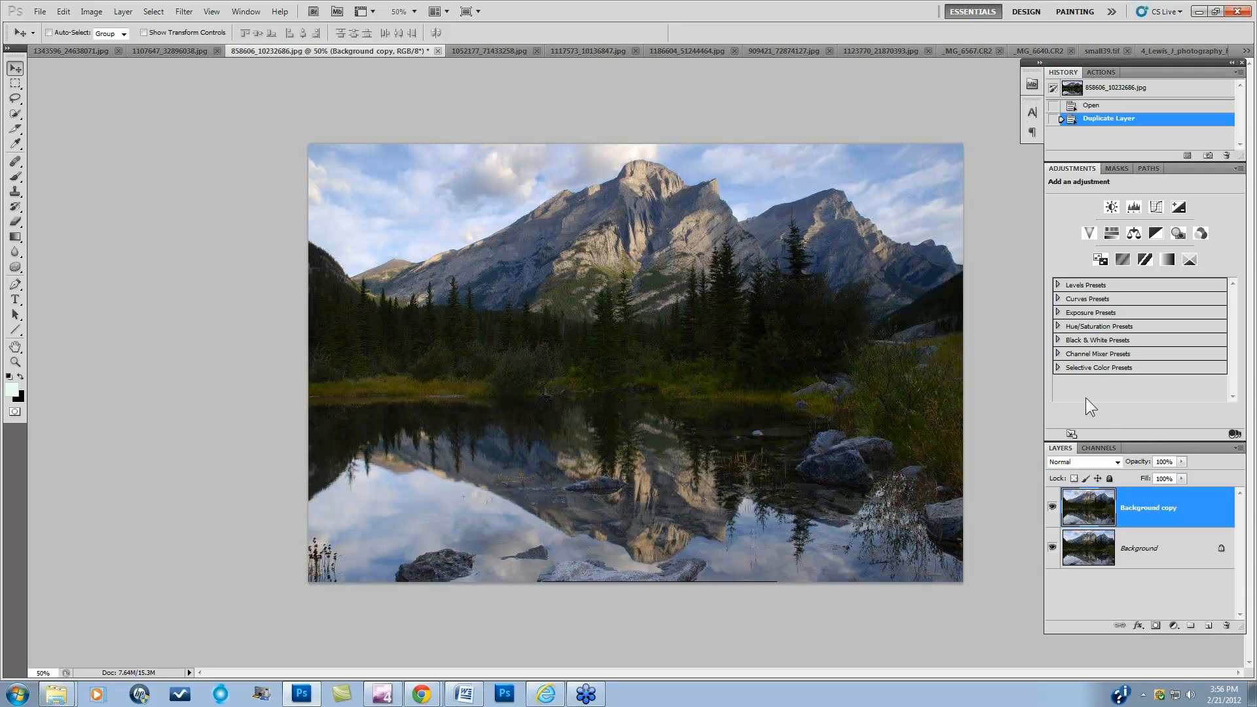
Step: Switch to the vintage car photo 1186604_51244464.jpg, duplicate its Background layer, and open the copy in Topaz B&W Effects
left_click(488, 51)
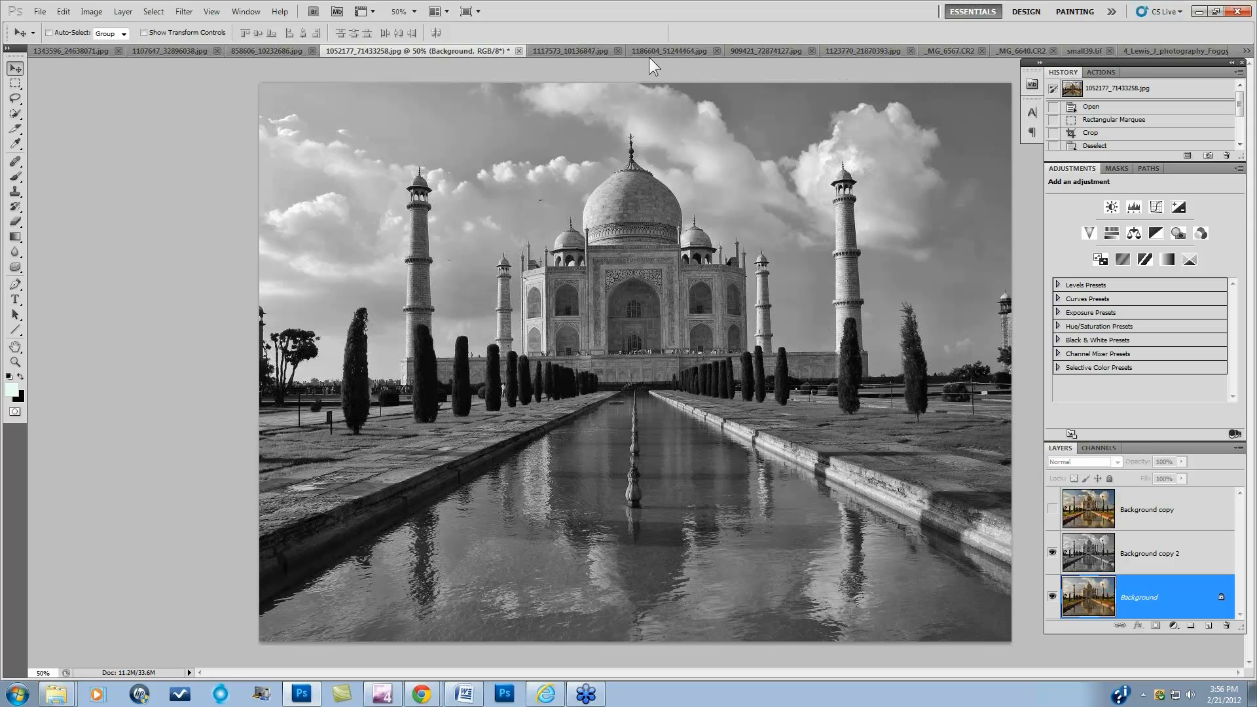
left_click(669, 50)
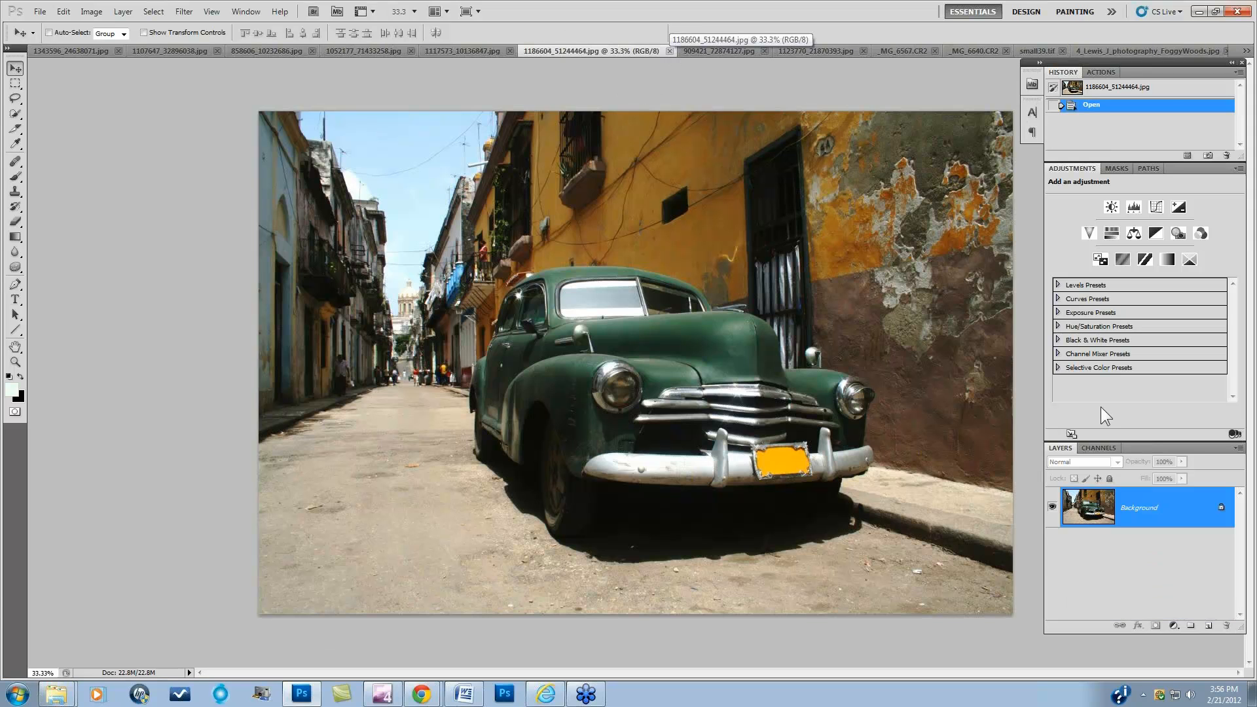
left_click_drag(1211, 517, 1208, 625)
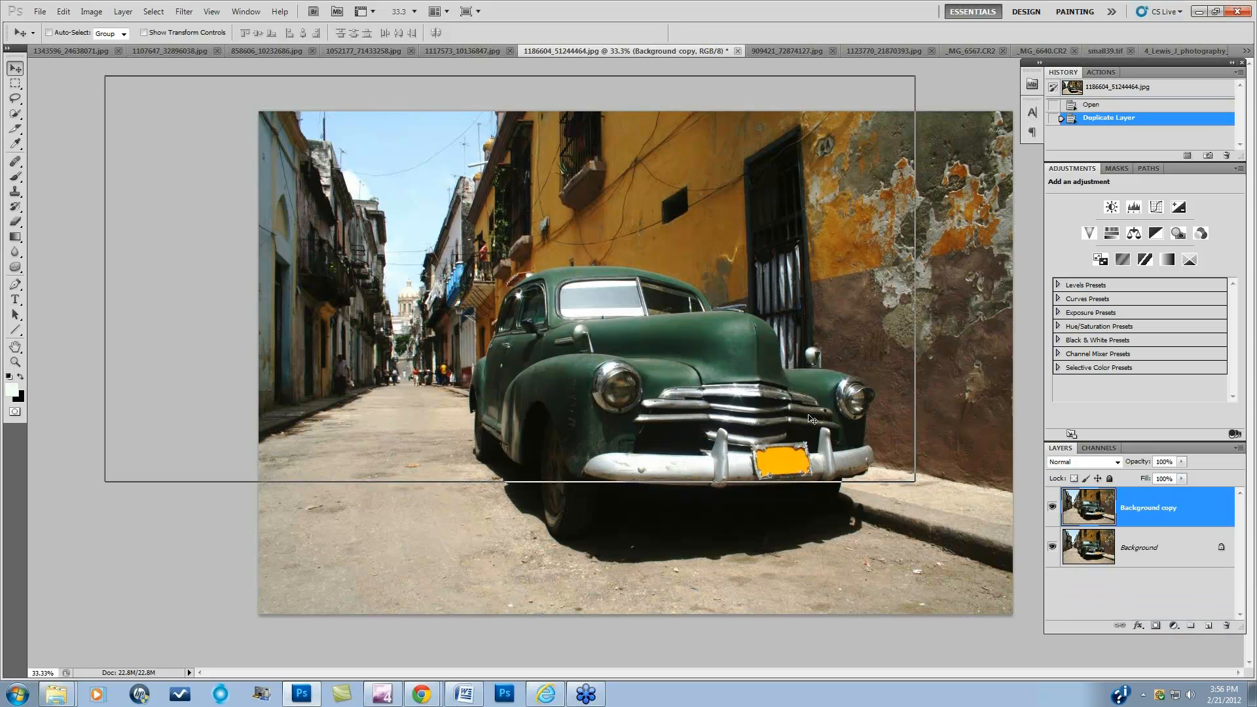
left_click(184, 11)
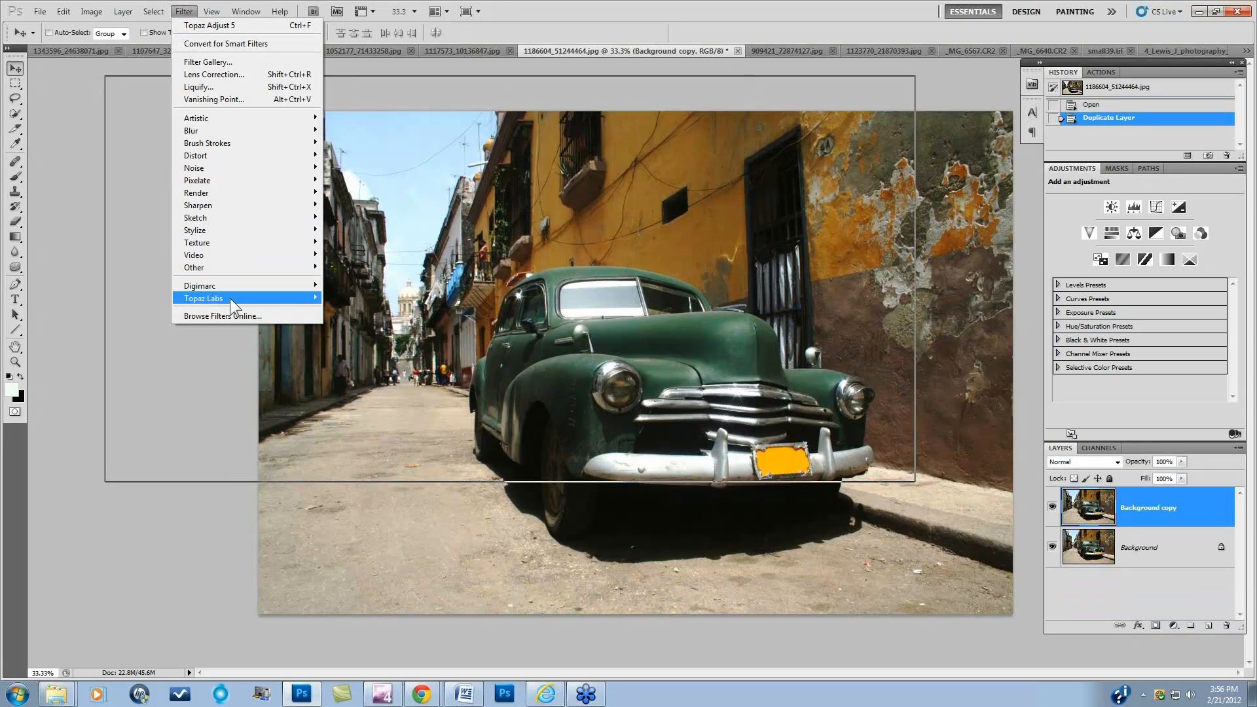
mouse_move(231, 301)
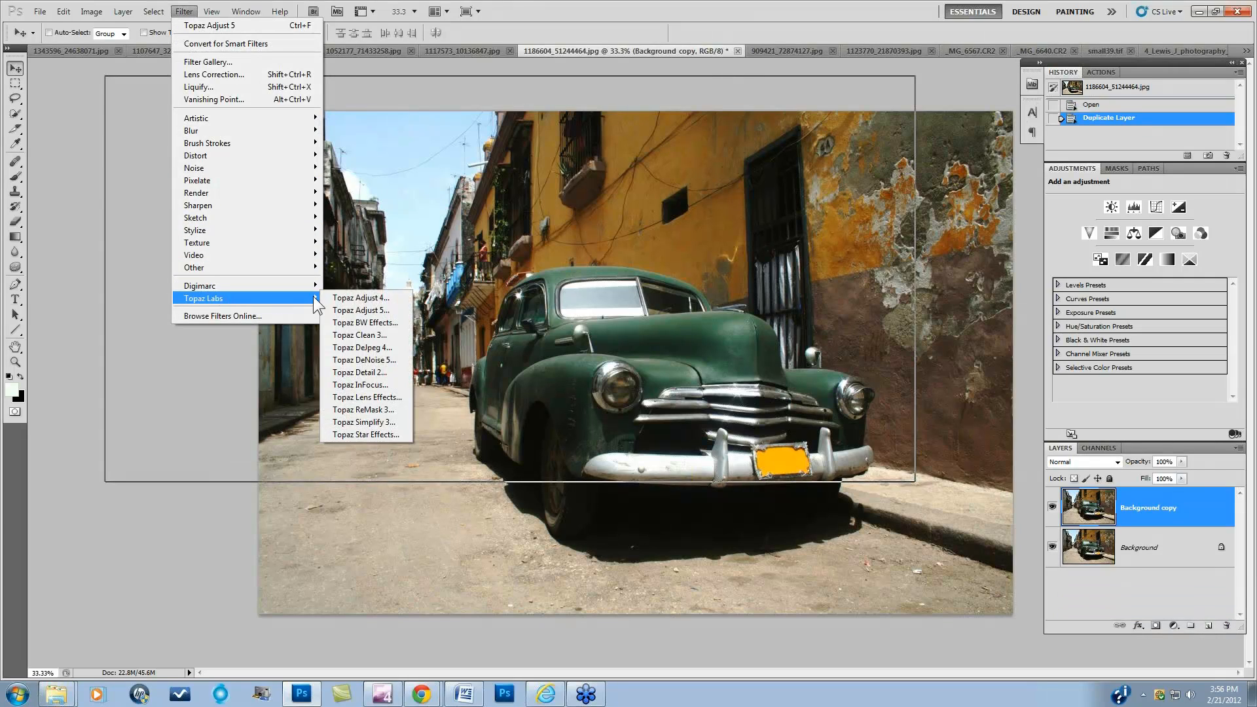
left_click(374, 323)
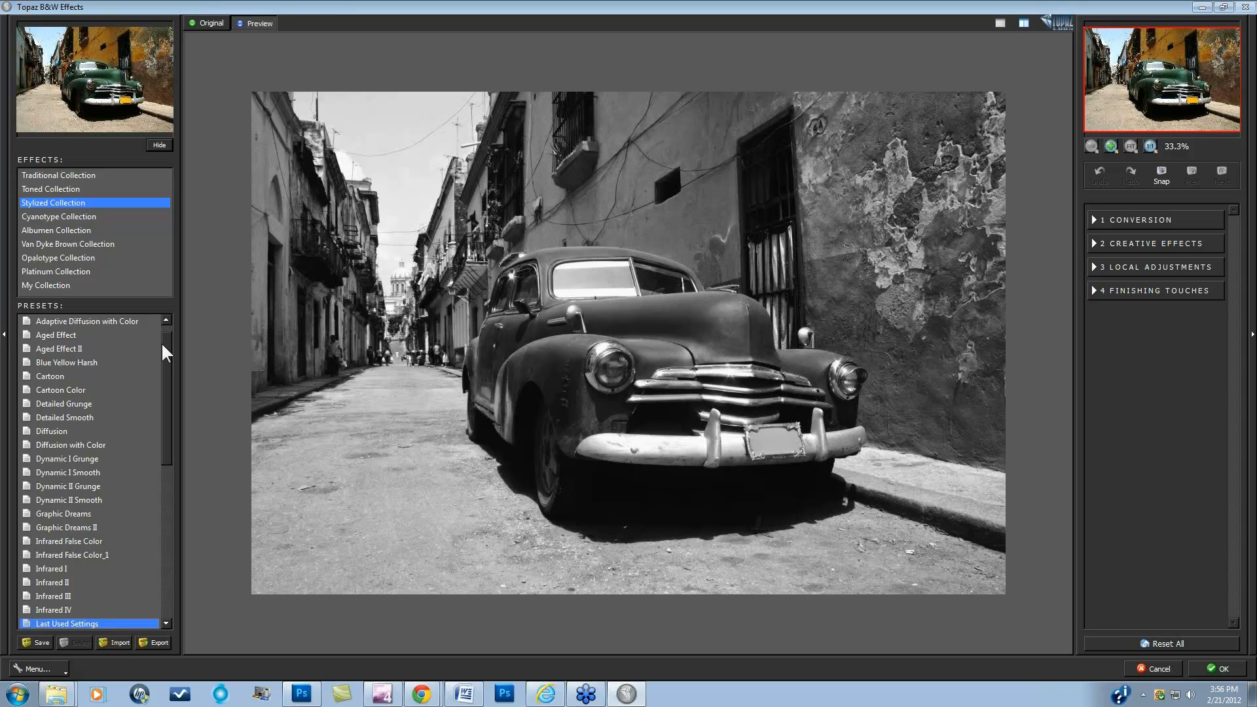
Step: Apply the Platinum preset from the Platinum Collection and open the Adaptive Exposure settings under Conversion
left_click(72, 268)
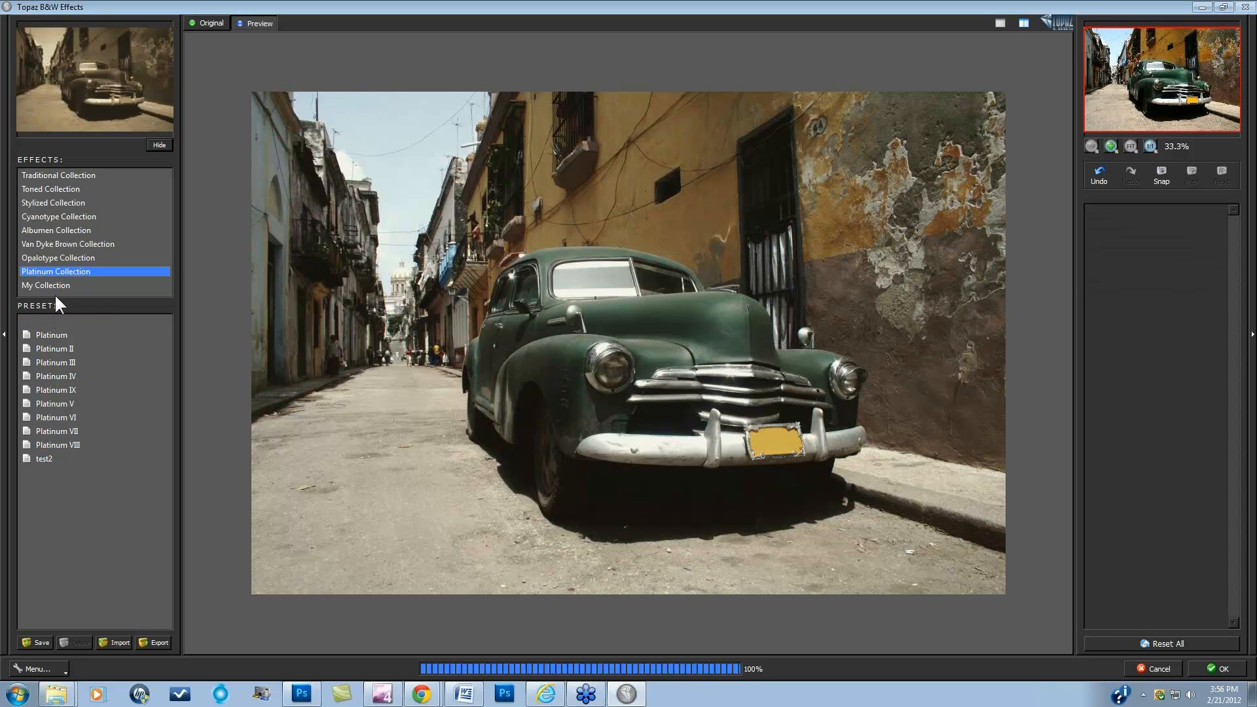
left_click(46, 337)
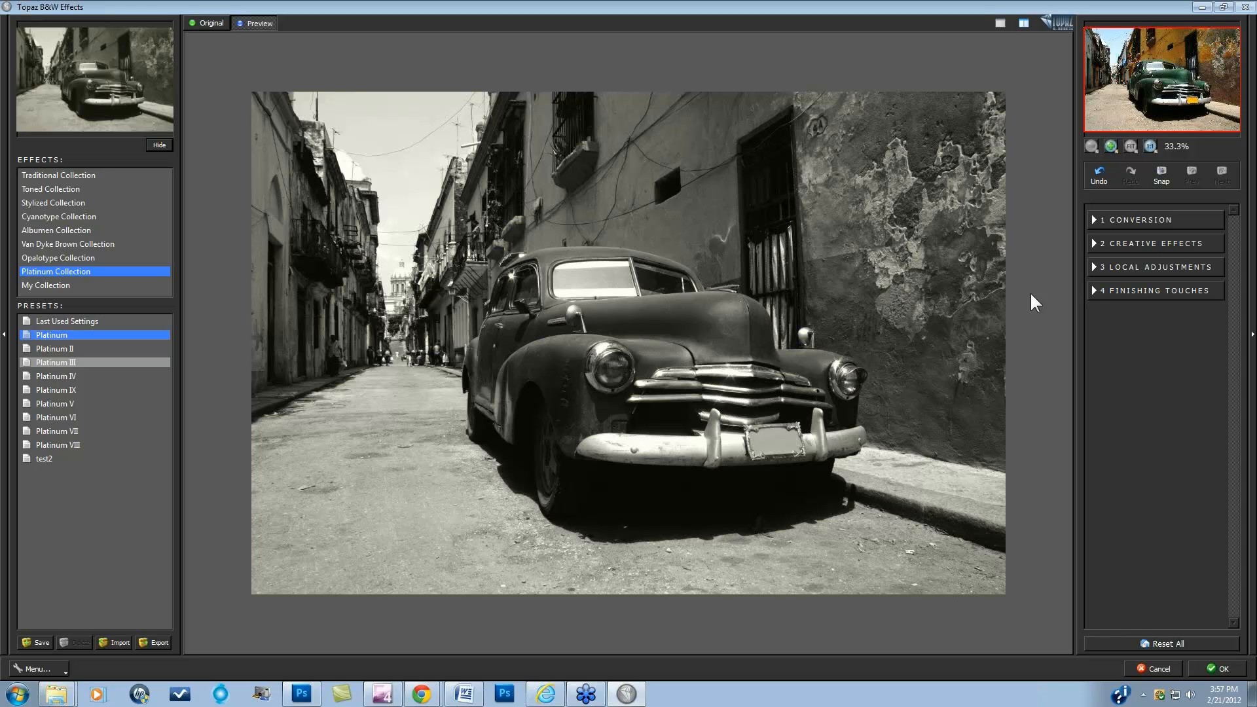
left_click(1096, 224)
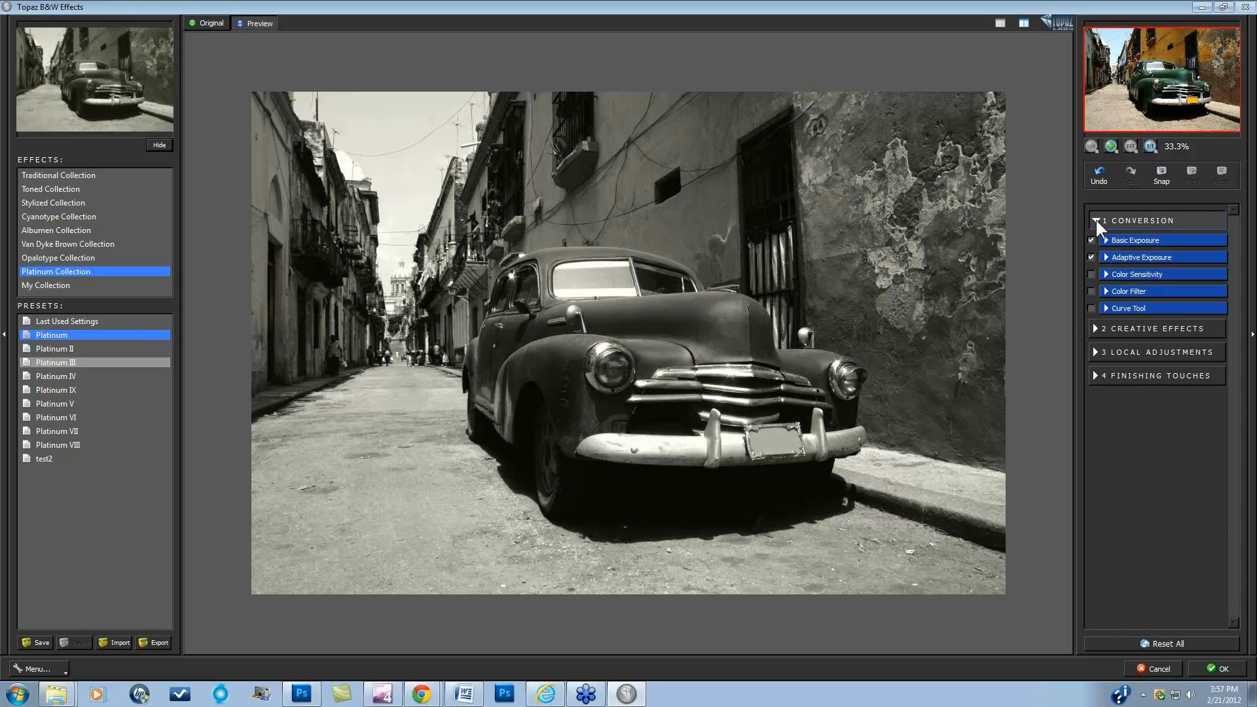
left_click(1105, 255)
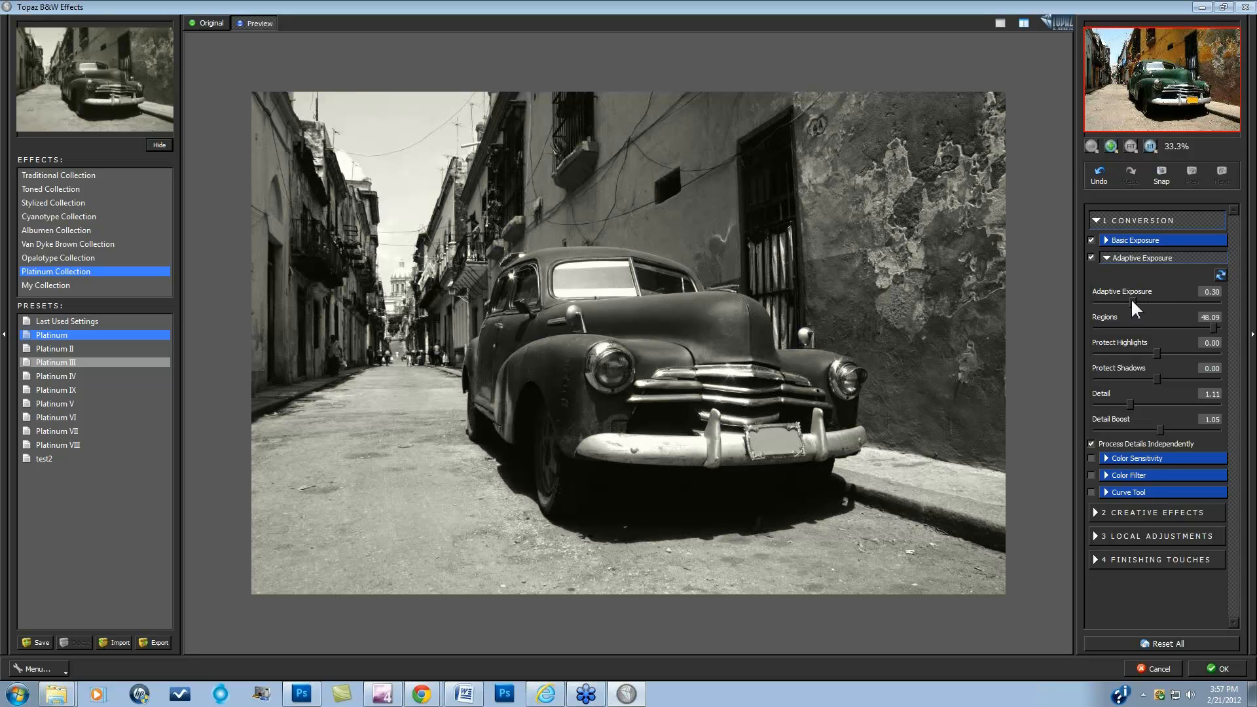
Step: Switch Adaptive Exposure off and on repeatedly to compare its effect on the Platinum car photo
left_click(1091, 257)
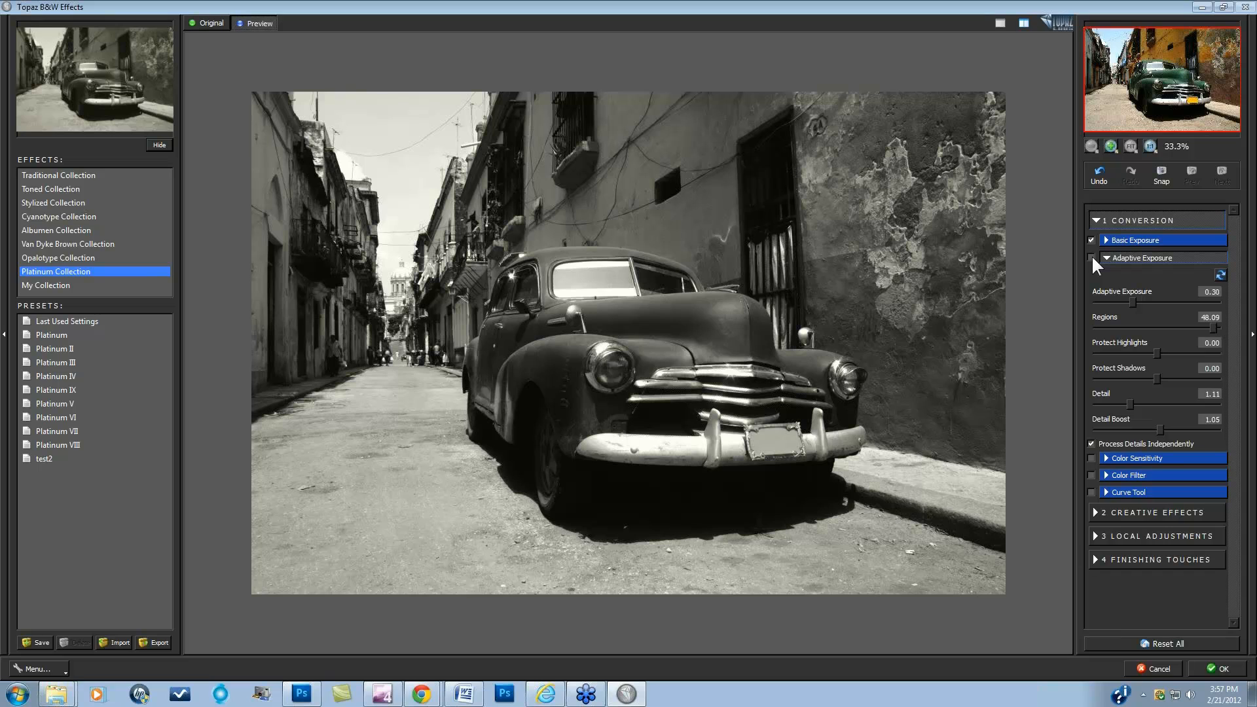
left_click(1091, 257)
left_click(1090, 255)
left_click(1090, 255)
Step: Set Regions to 1.00 and Adaptive Exposure to 0.37, and compare the car photo with and without Adaptive Exposure
left_click_drag(1211, 328, 1091, 328)
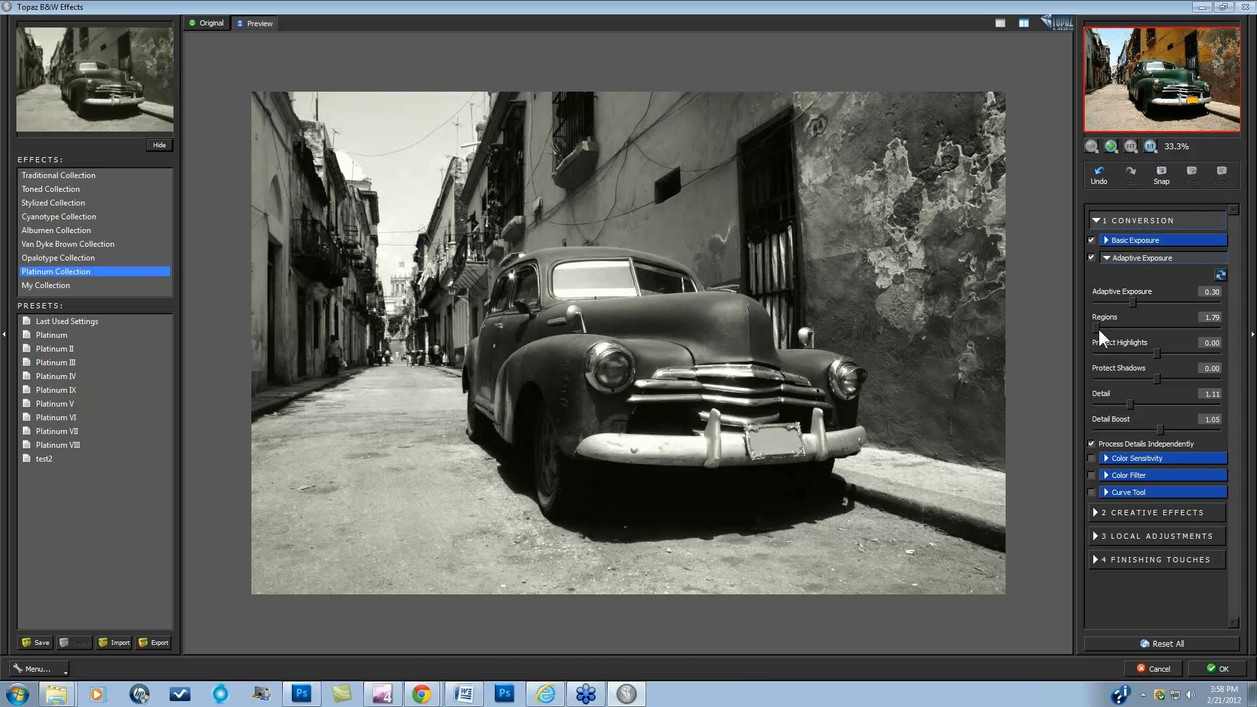
left_click_drag(1133, 300, 1142, 299)
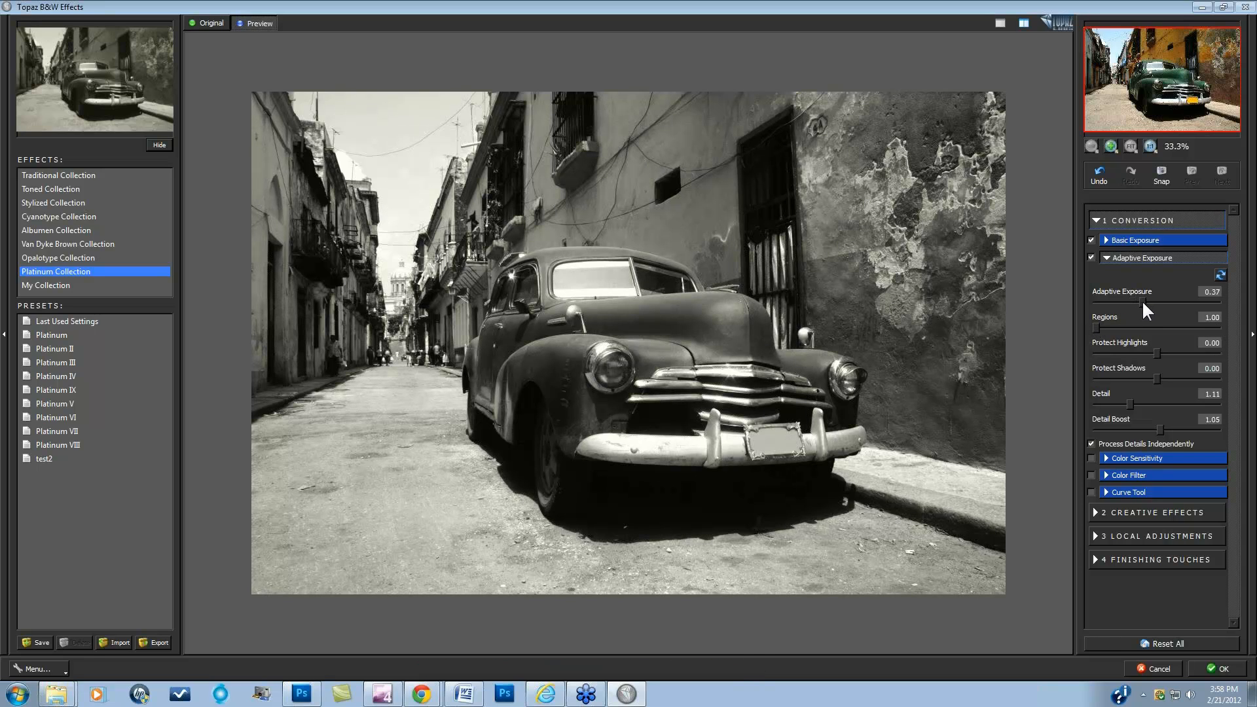
left_click(1091, 256)
left_click(1091, 256)
Step: Raise Adaptive Exposure to 0.47 and Regions to 7.85, and lower Adaptive Exposure to 0.36
left_click_drag(1143, 300, 1155, 300)
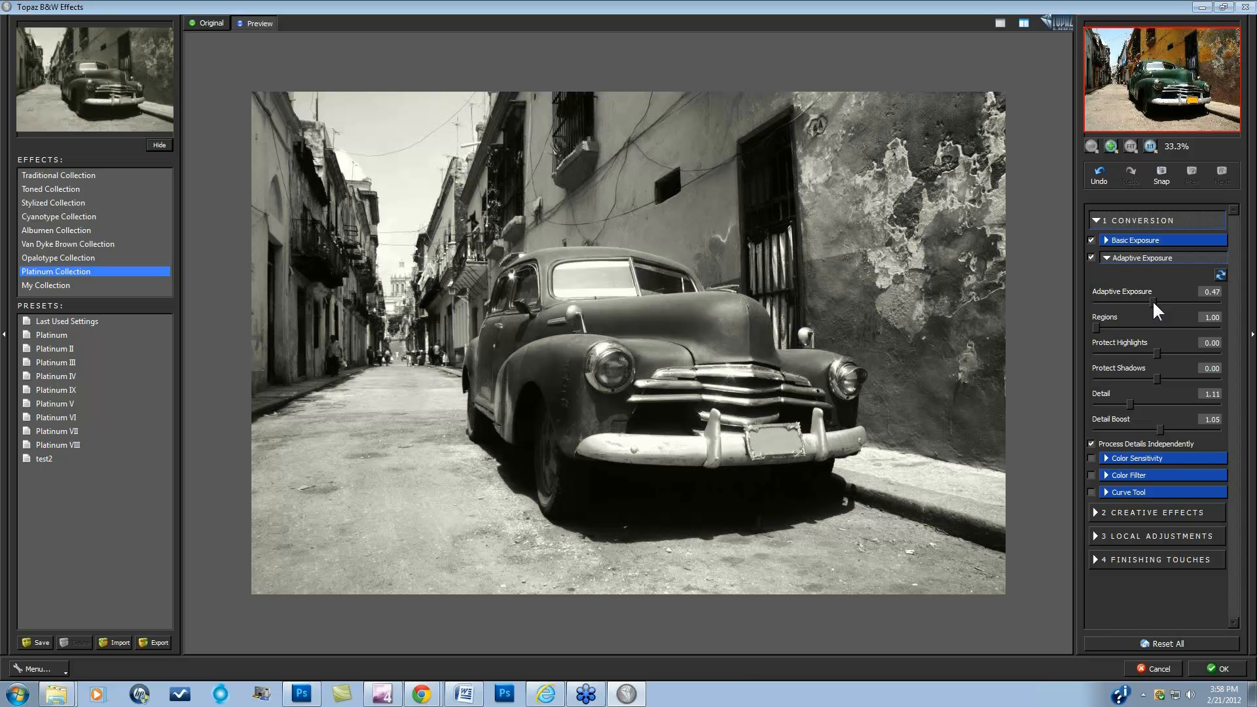
left_click_drag(1097, 326, 1114, 326)
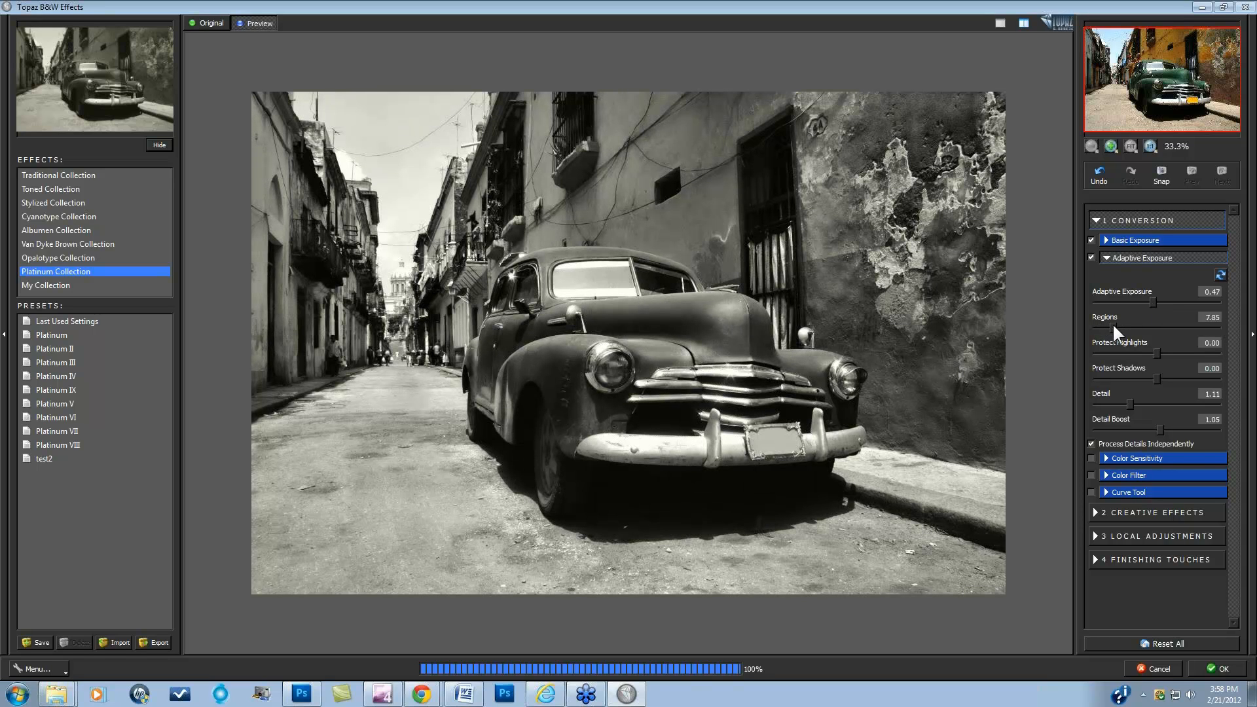
left_click(1140, 301)
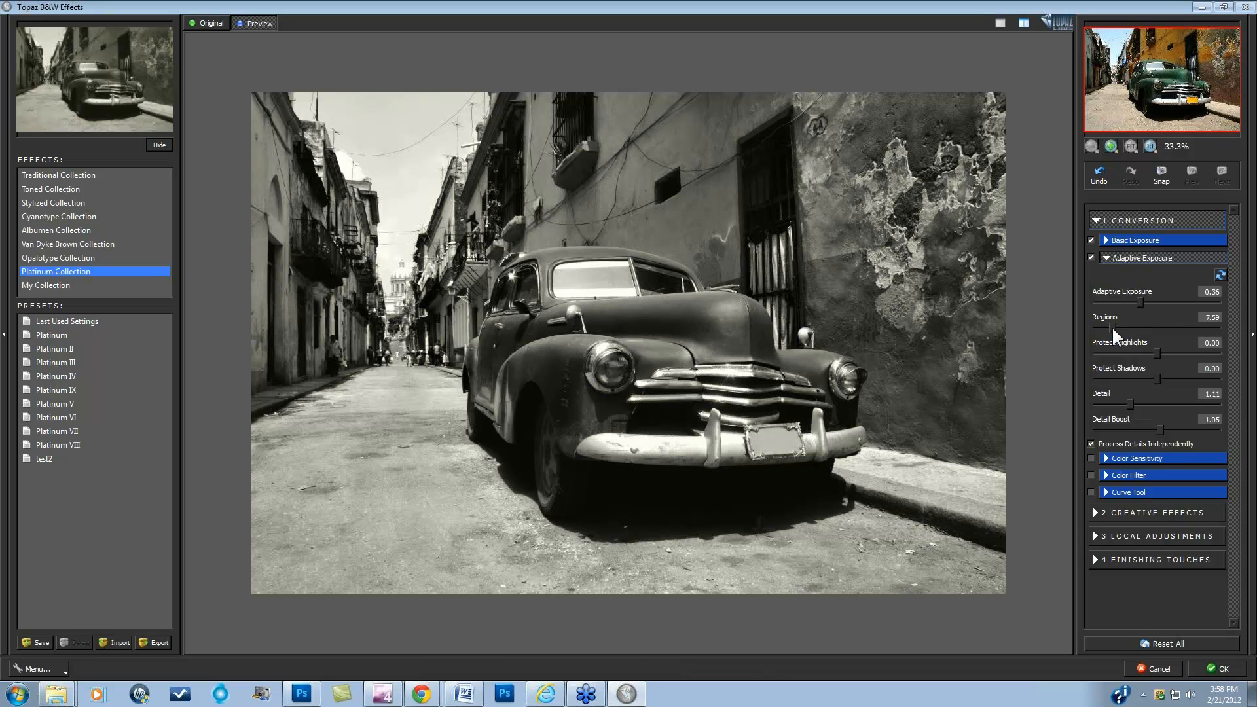
Step: Set Regions to 26.55 and Adaptive Exposure to 0.40, and compare the car photo with and without Adaptive Exposure
left_click_drag(1111, 326, 1158, 328)
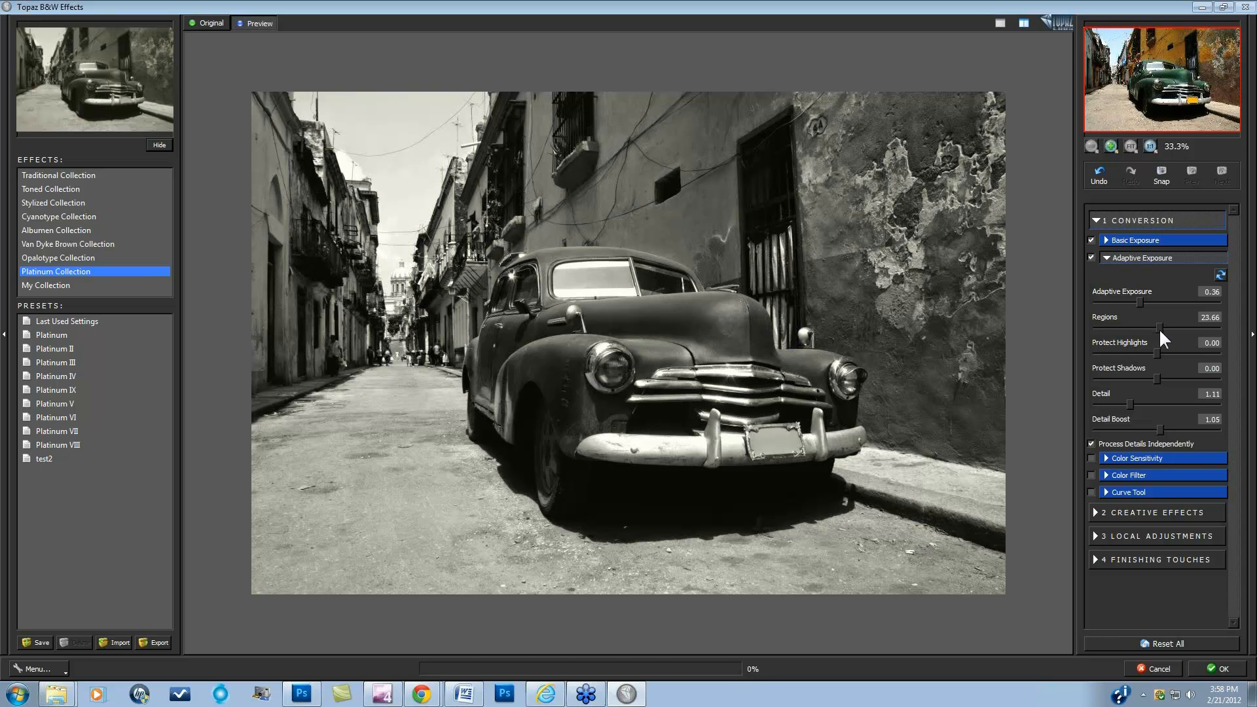
left_click(1143, 298)
left_click(1089, 256)
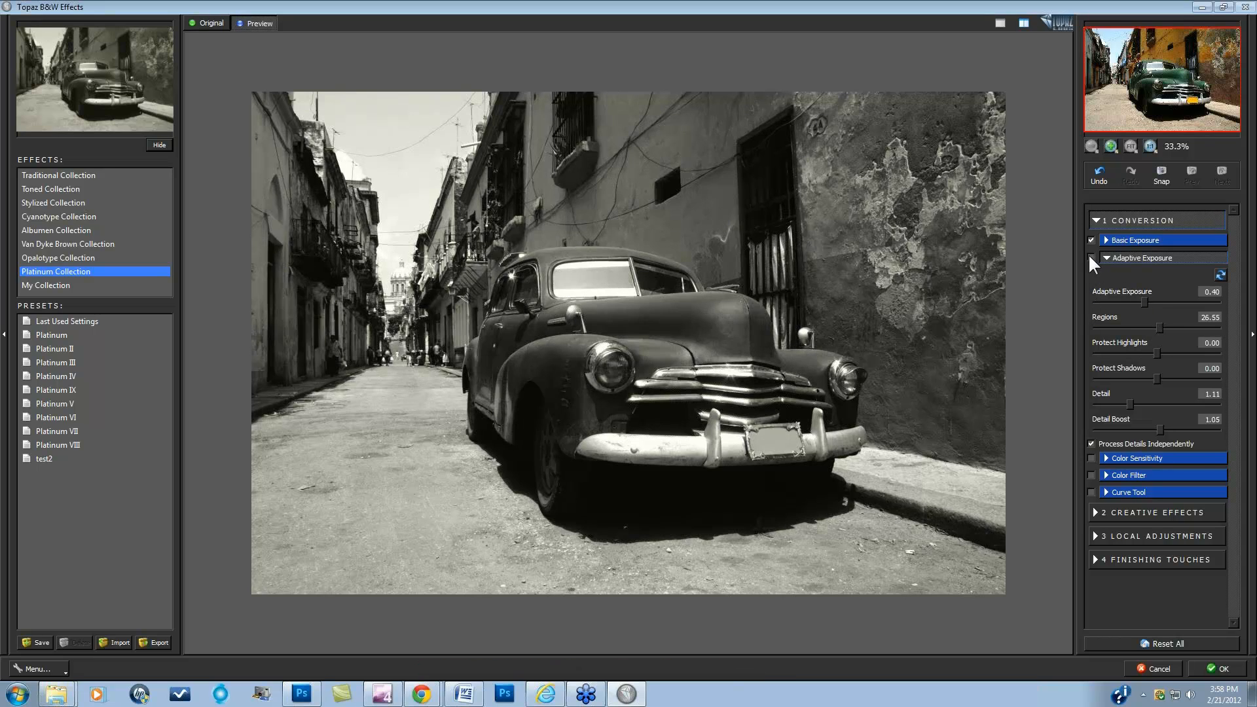
left_click(1090, 255)
left_click(1089, 255)
left_click(1089, 254)
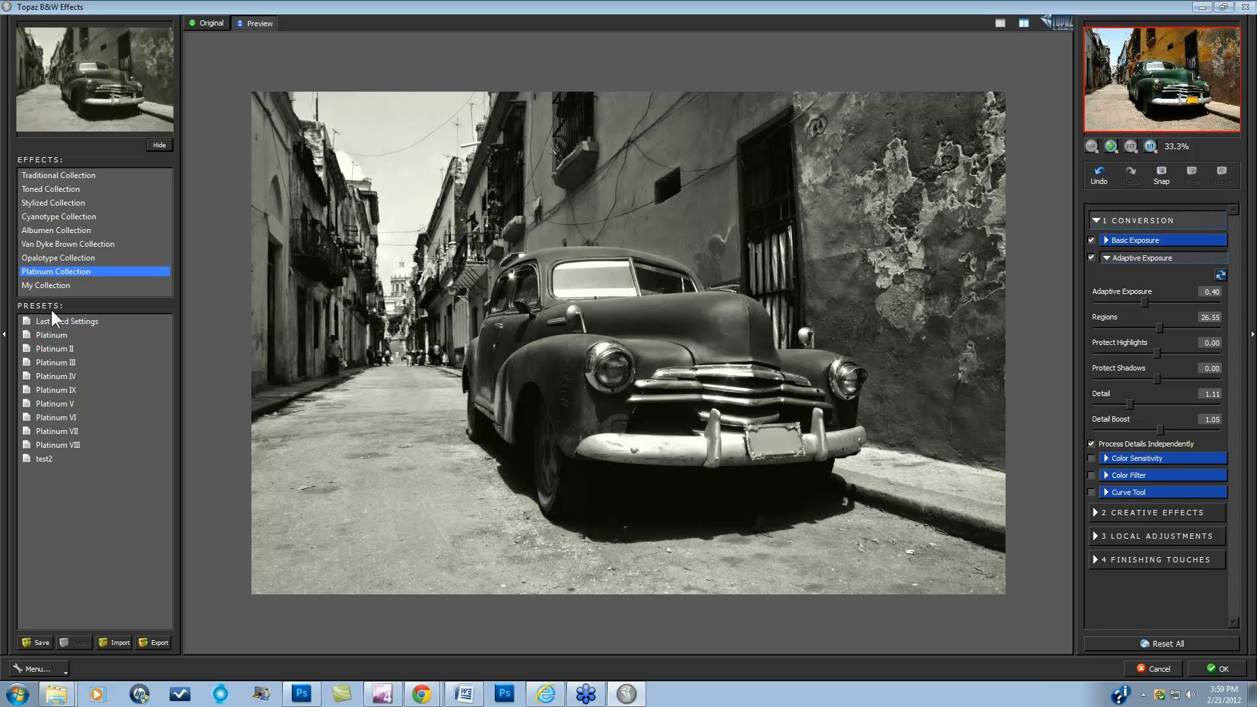
Step: Reset all settings, try Regions at 40.52 with Adaptive Exposure at 0.57 switched on and off, and cancel B&W Effects
left_click(1169, 644)
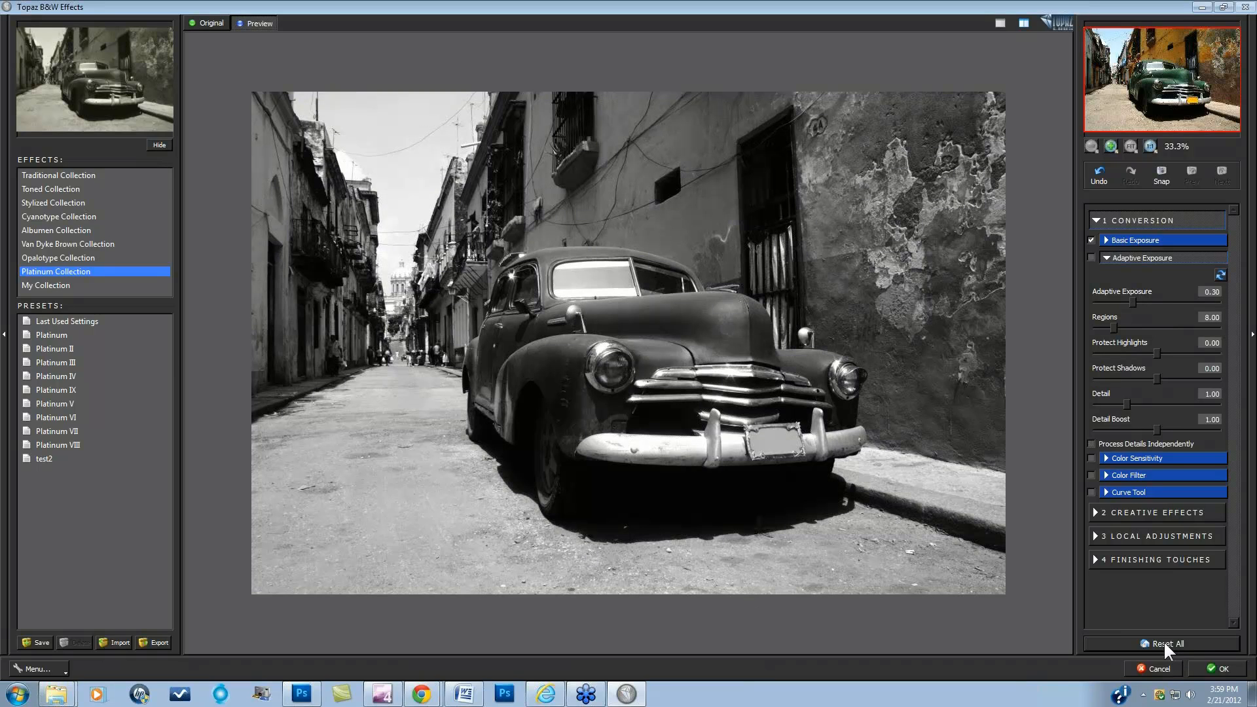
left_click_drag(1117, 324, 1196, 326)
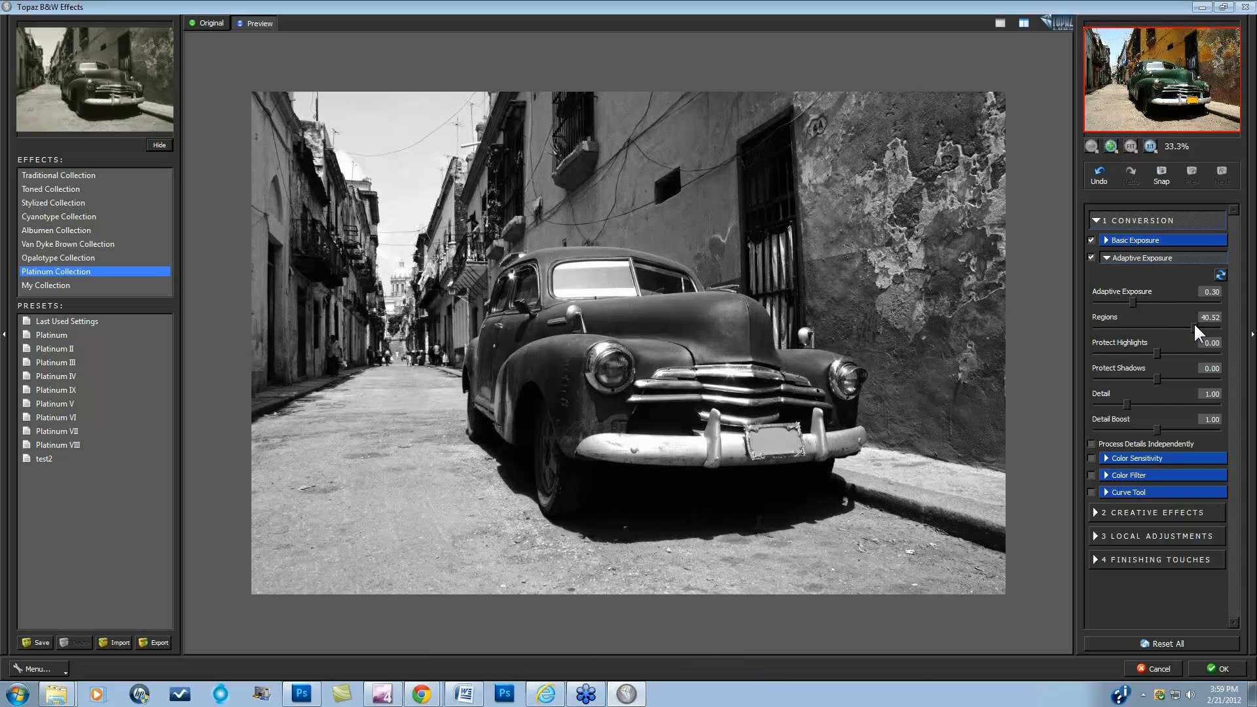
left_click_drag(1130, 297, 1164, 303)
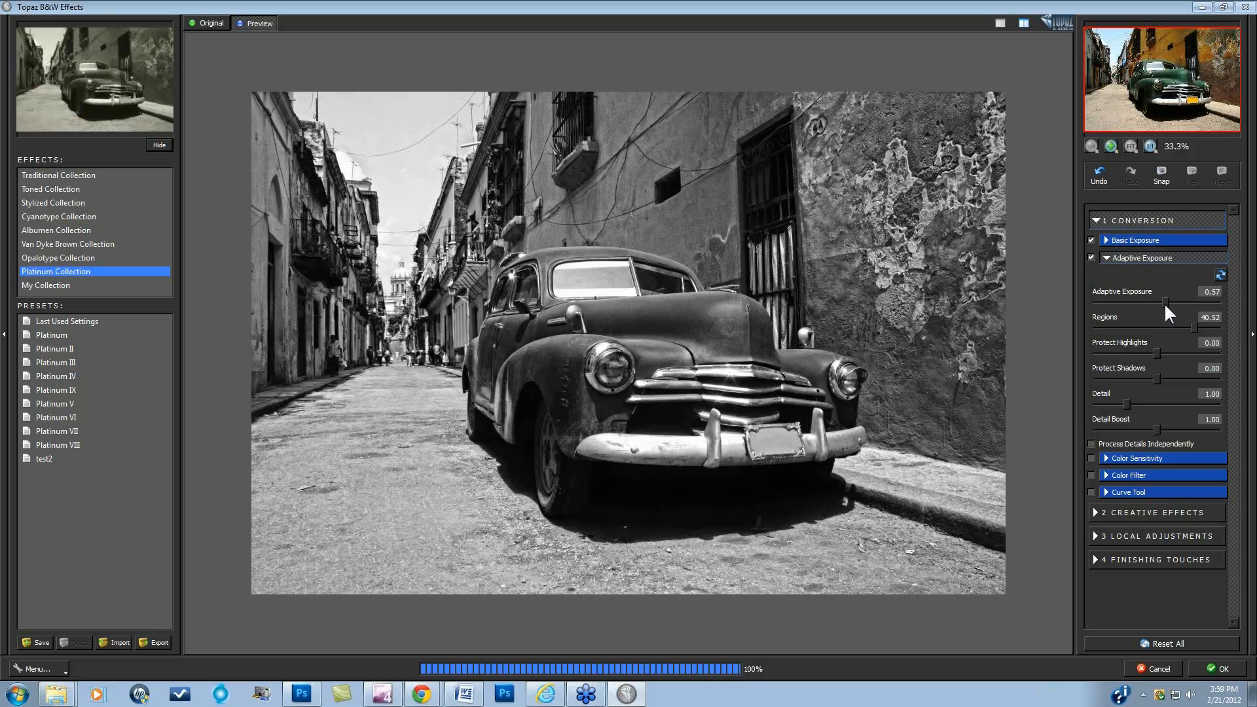
left_click(1089, 257)
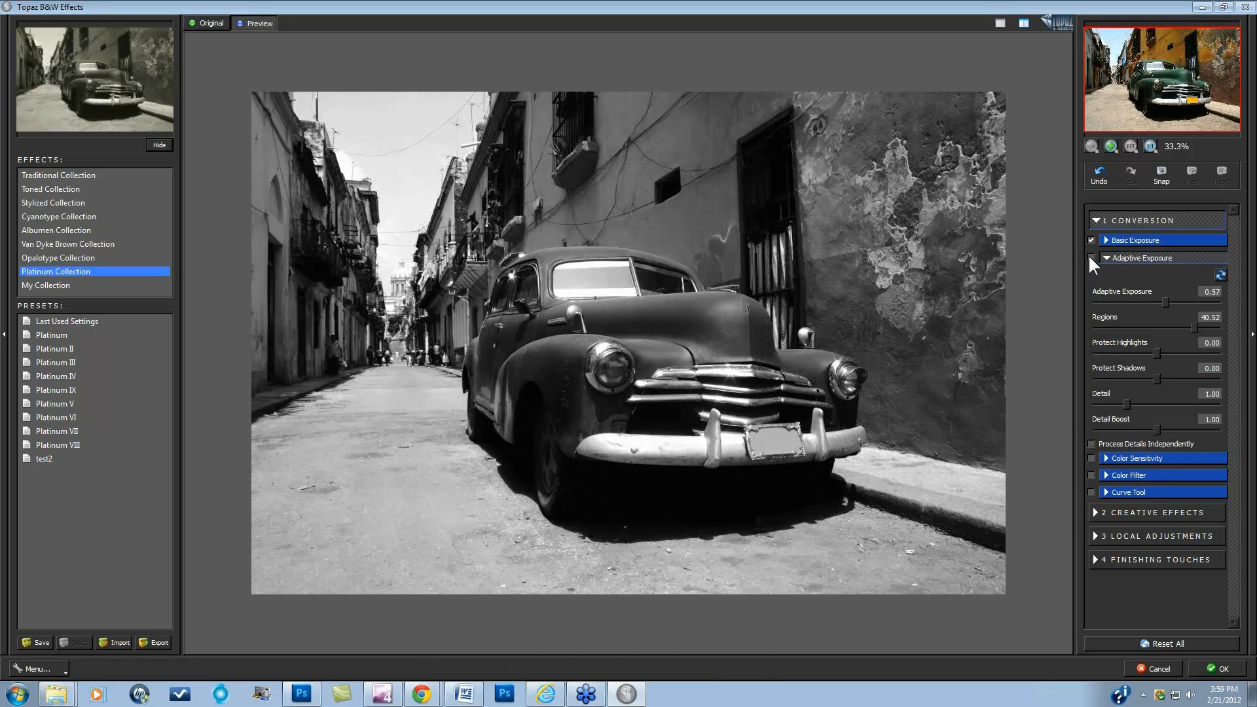
left_click(1089, 257)
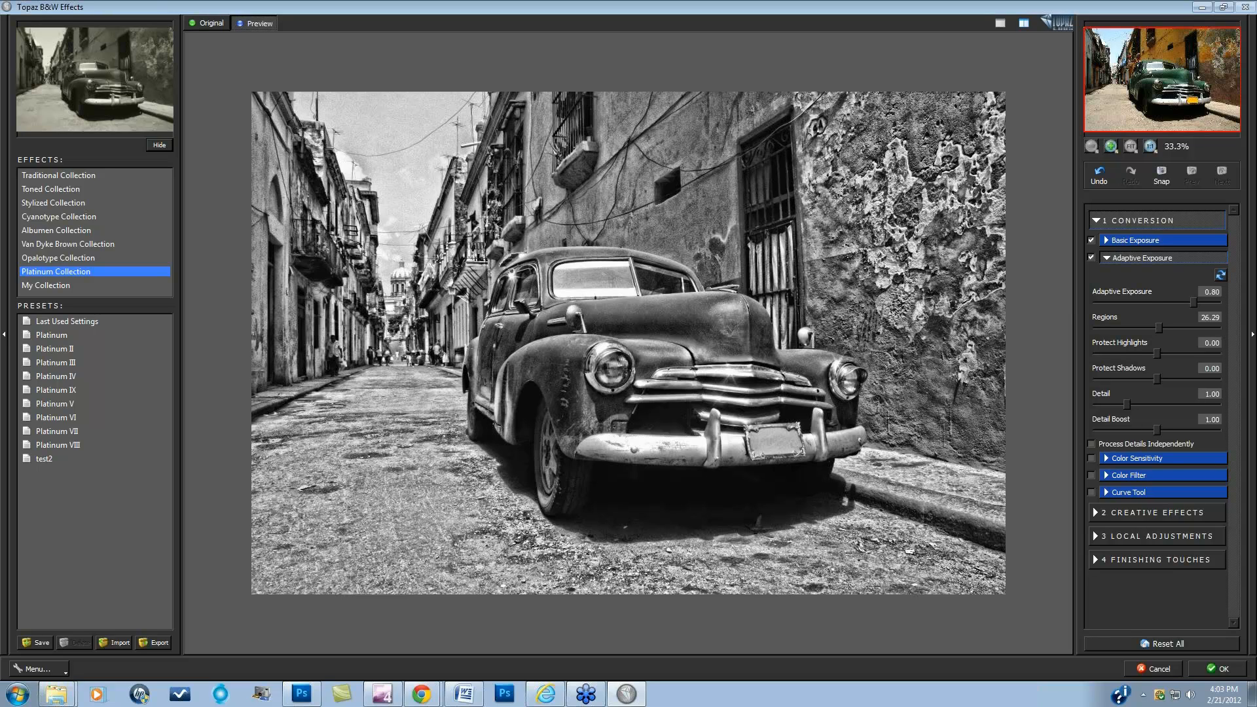
left_click(1155, 669)
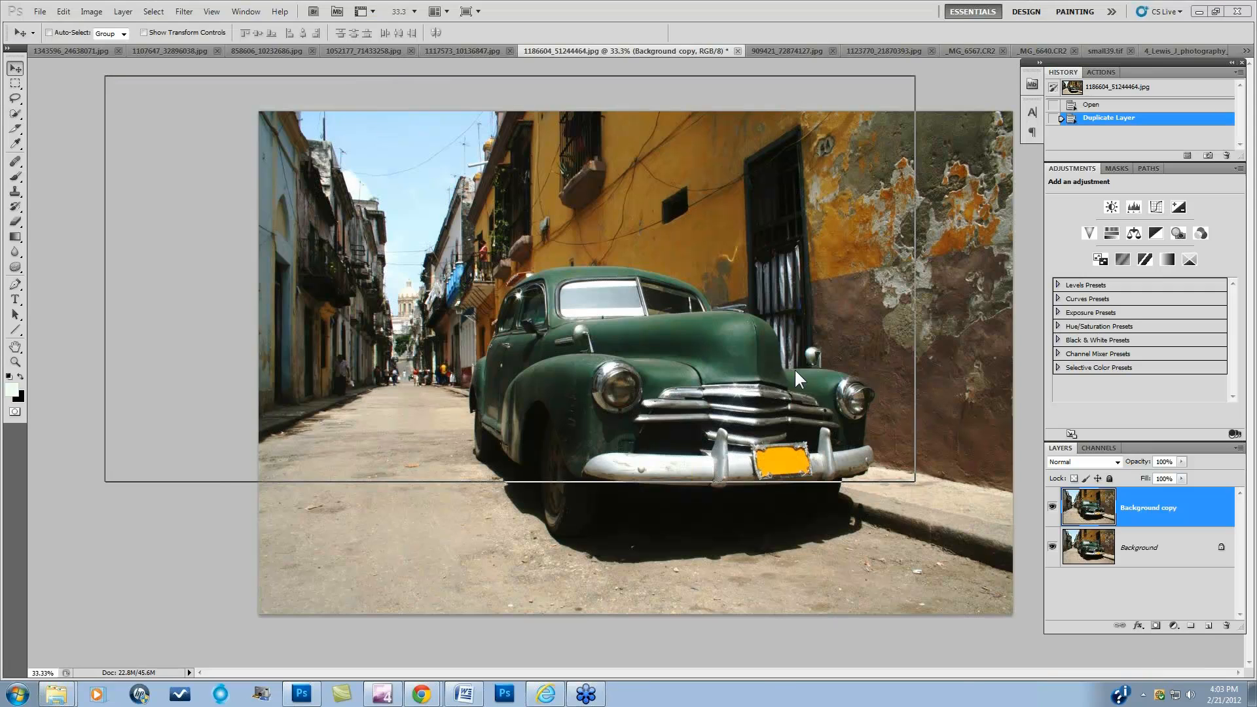
Step: Switch to the forest photo 1123770_21870393.jpg and hide its 1123770_21870393_after layer to view the original
left_click(775, 50)
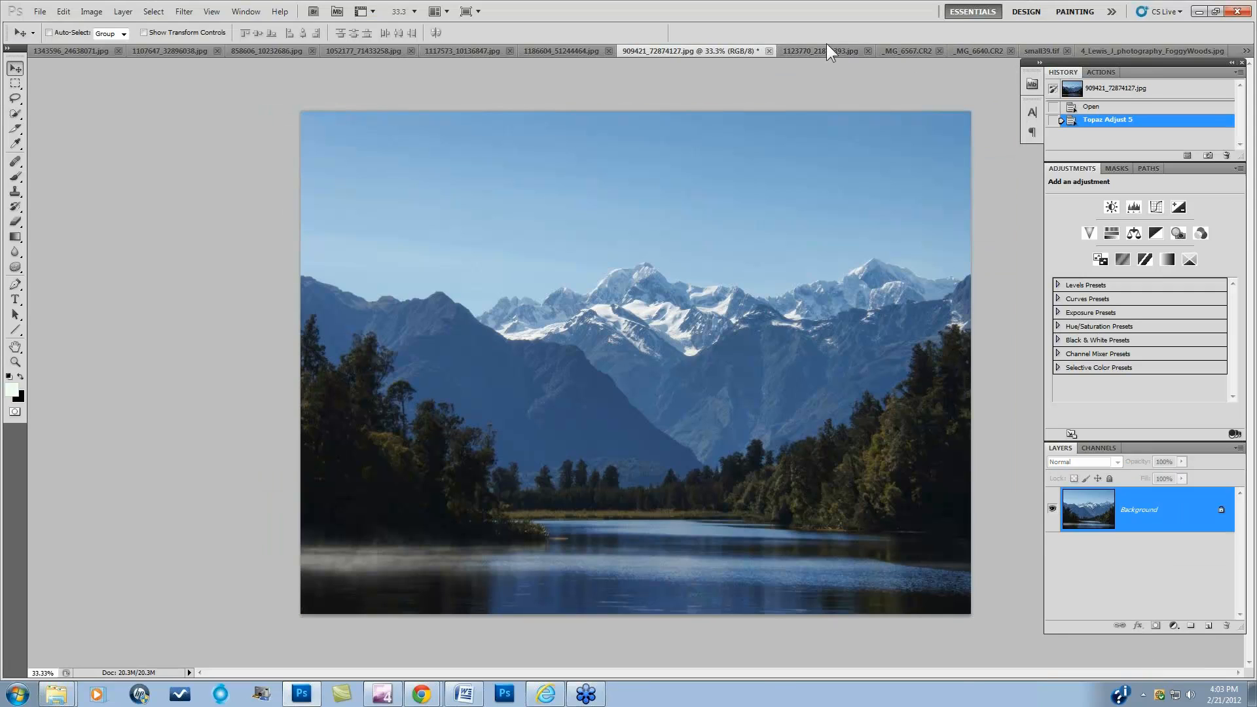
left_click(863, 49)
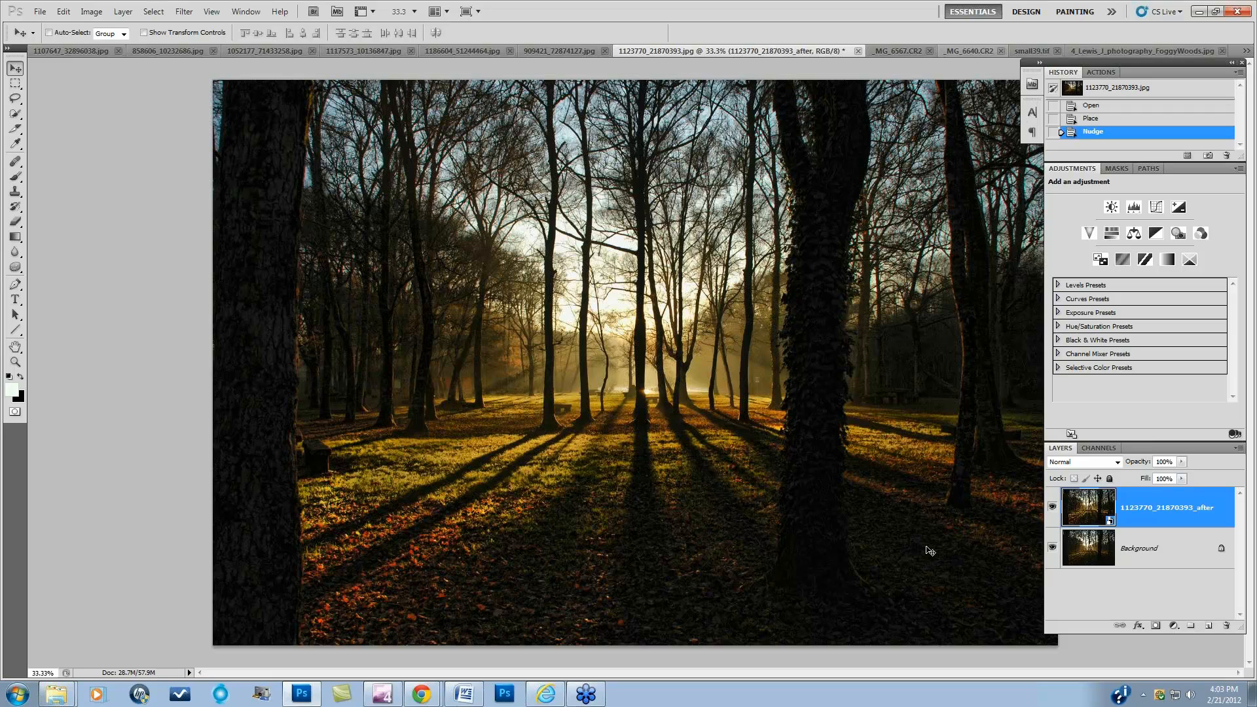
left_click(1051, 510)
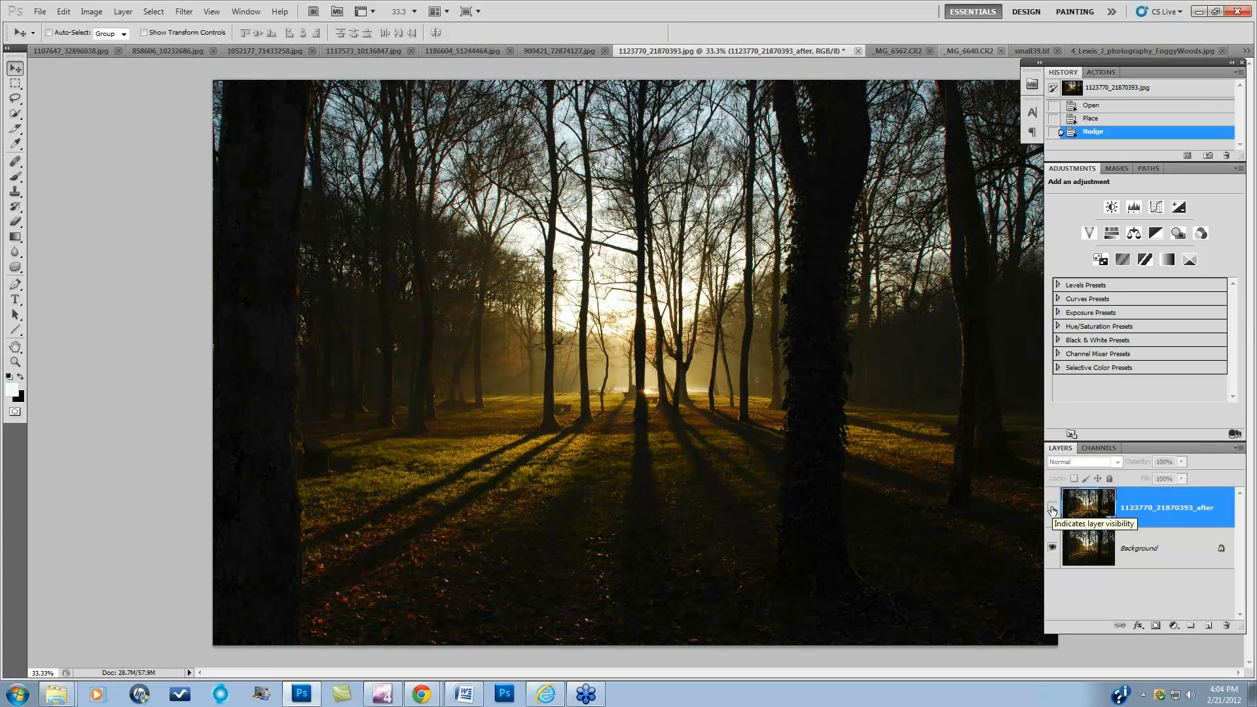
Step: Compare the forest photo with its 1123770_21870393_after layer, leave that layer hidden, and duplicate the Background layer
left_click(1052, 510)
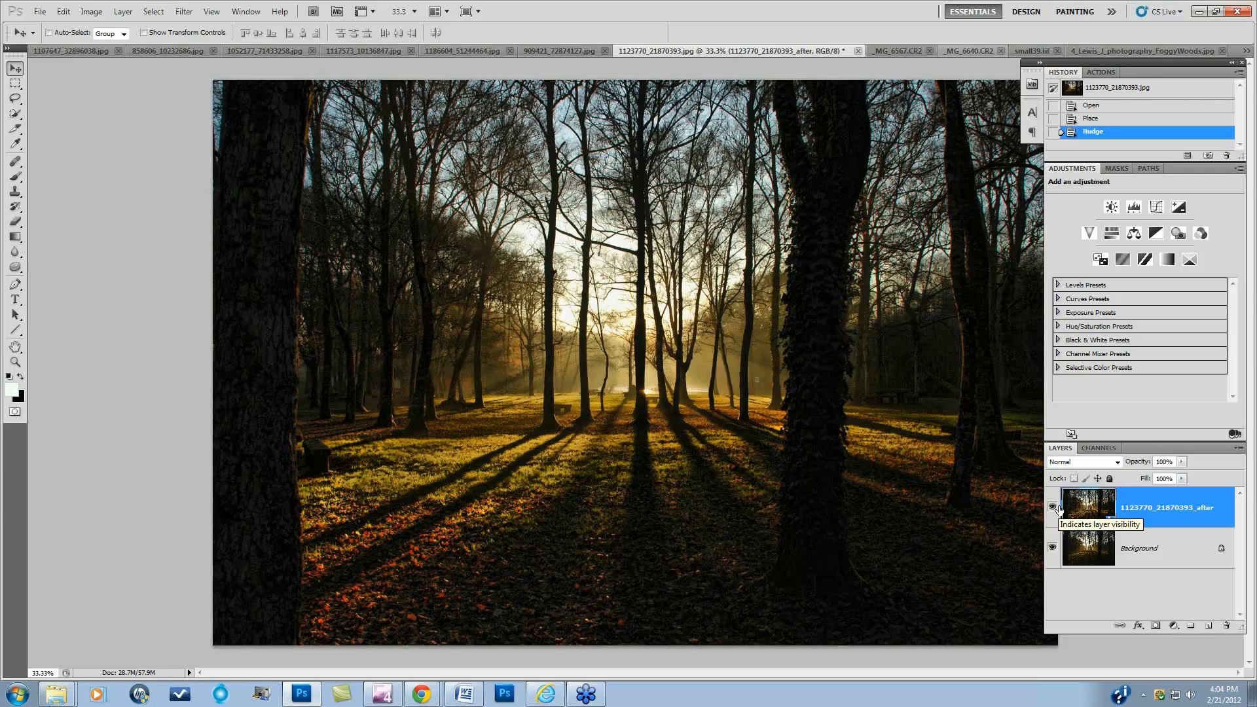
left_click(1052, 510)
left_click_drag(1174, 553, 1208, 625)
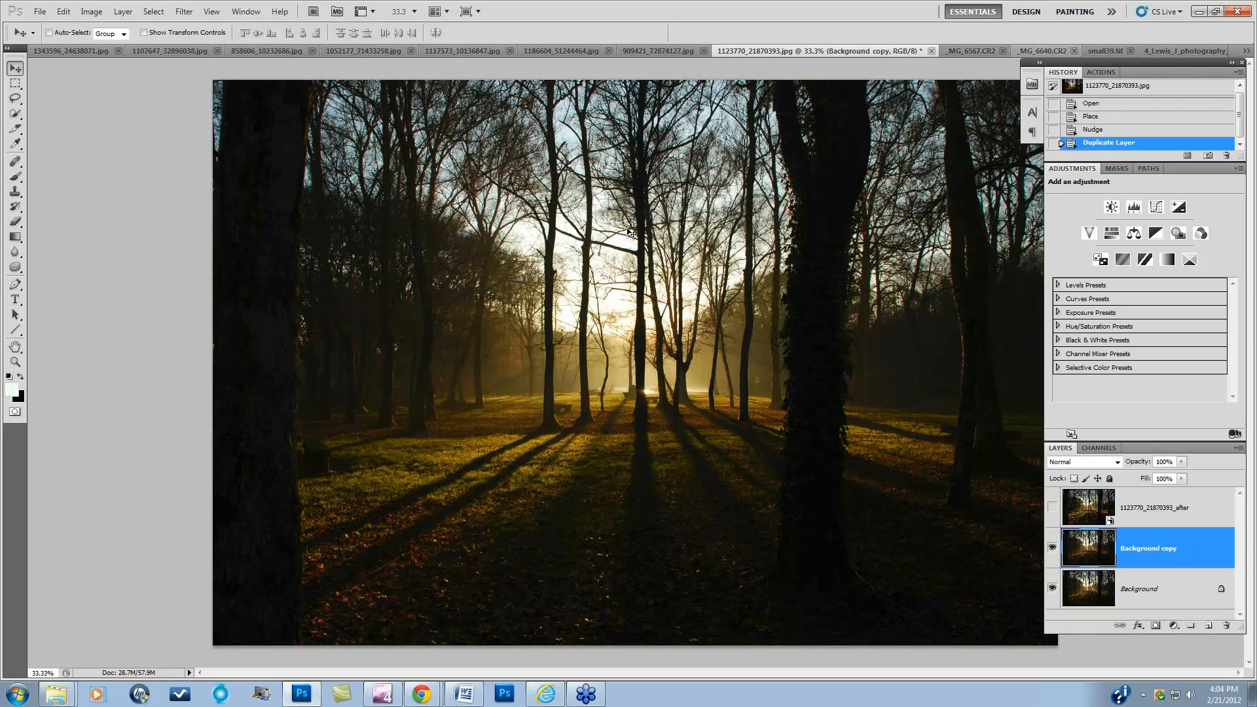
Step: Open the Background copy layer in the Topaz Adjust 5 filter and reset all settings
left_click(184, 12)
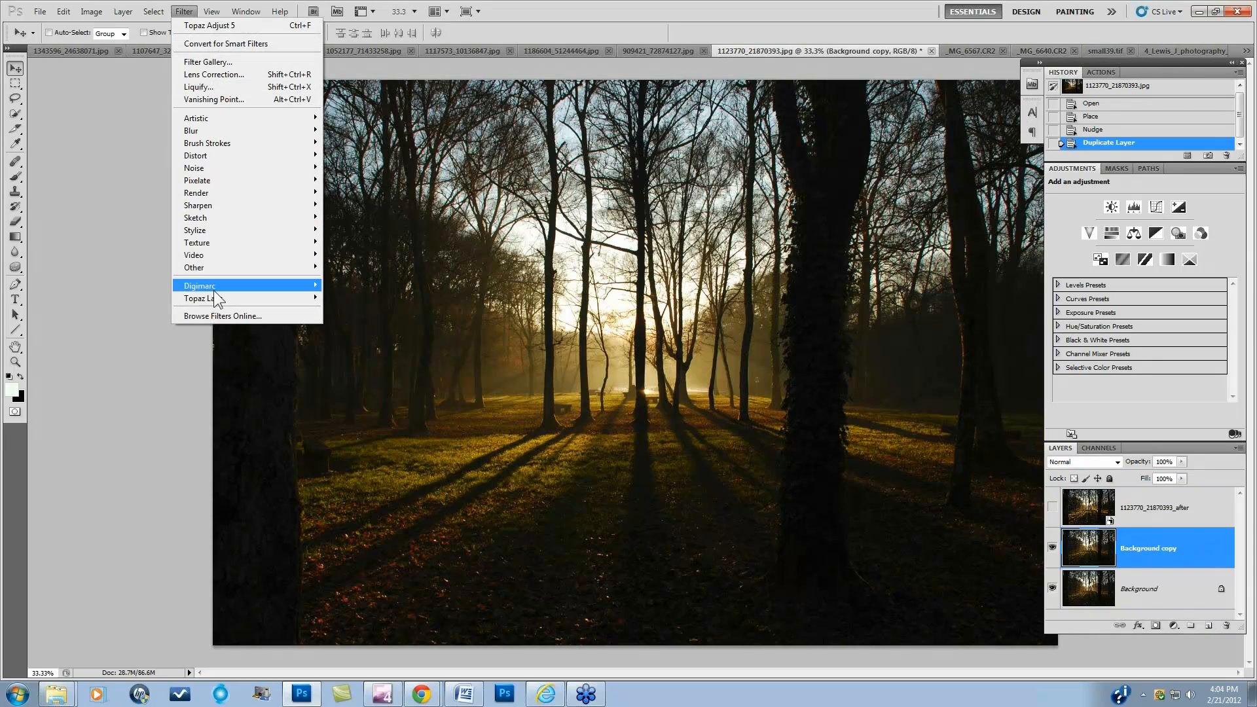
mouse_move(305, 301)
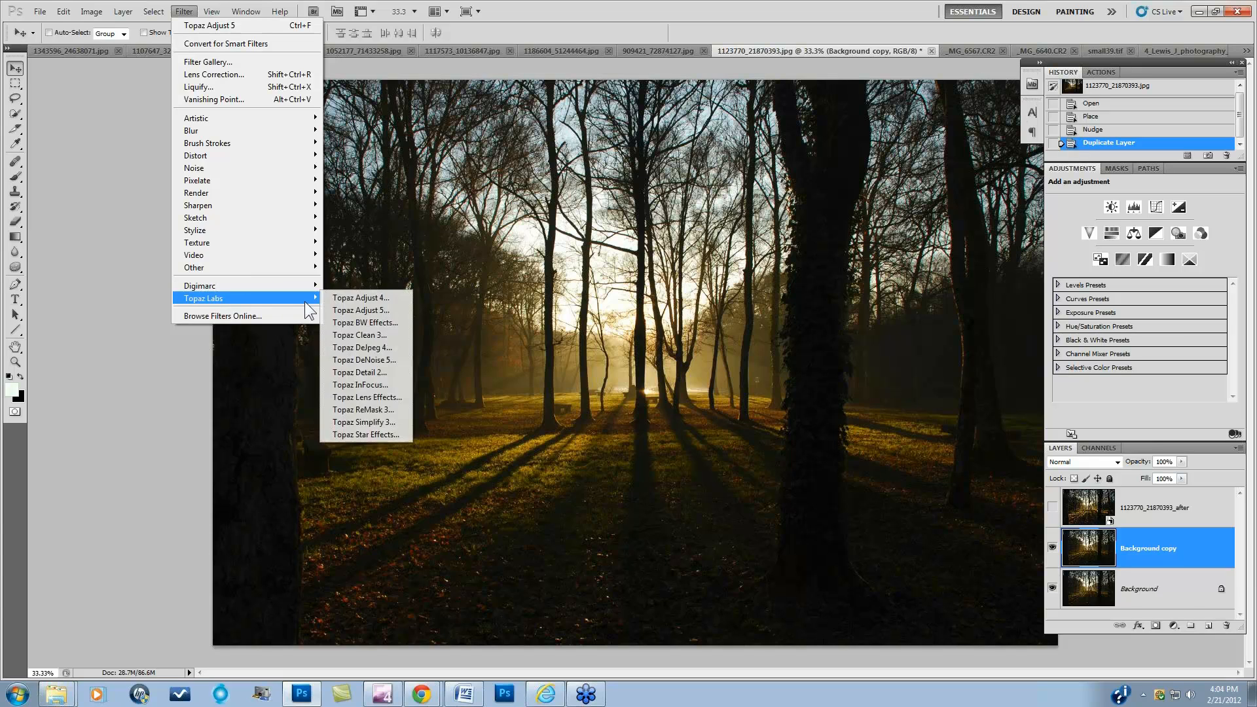
left_click(354, 310)
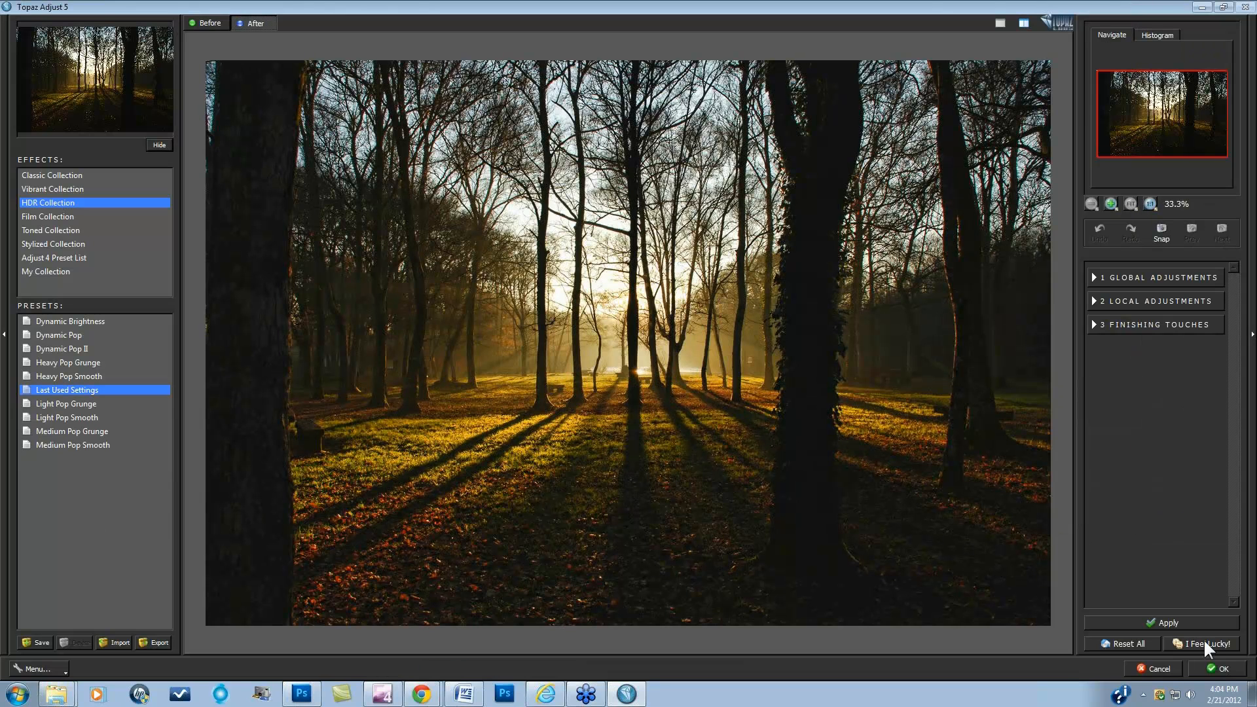
left_click(1130, 645)
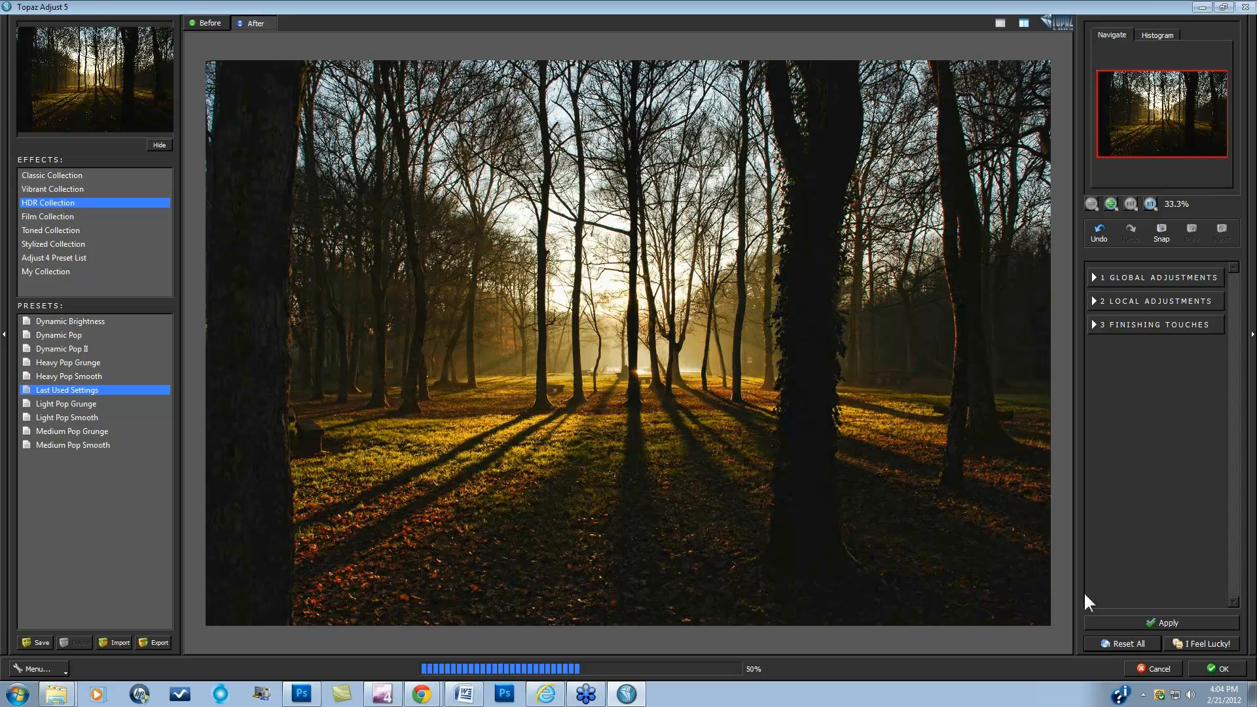
Step: Set Regions to 32 and Adaptive Exposure to 0.56, and compare the forest photo with the original
left_click(1094, 278)
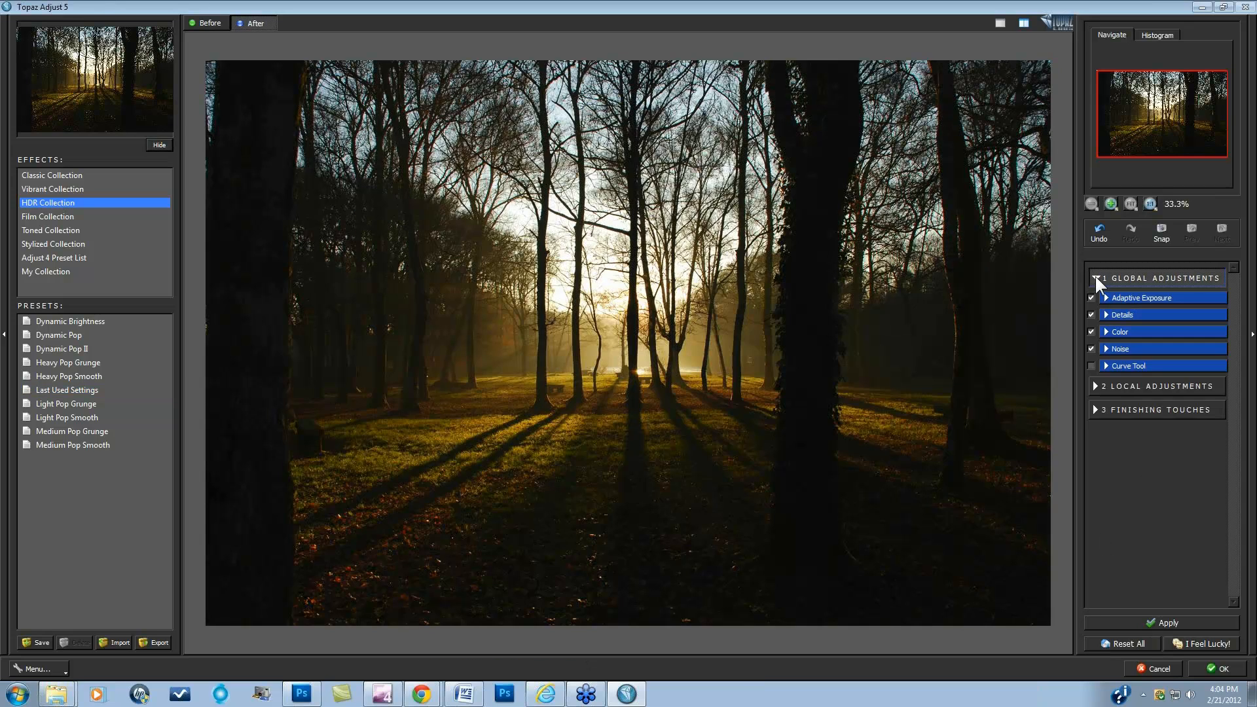
left_click(1106, 298)
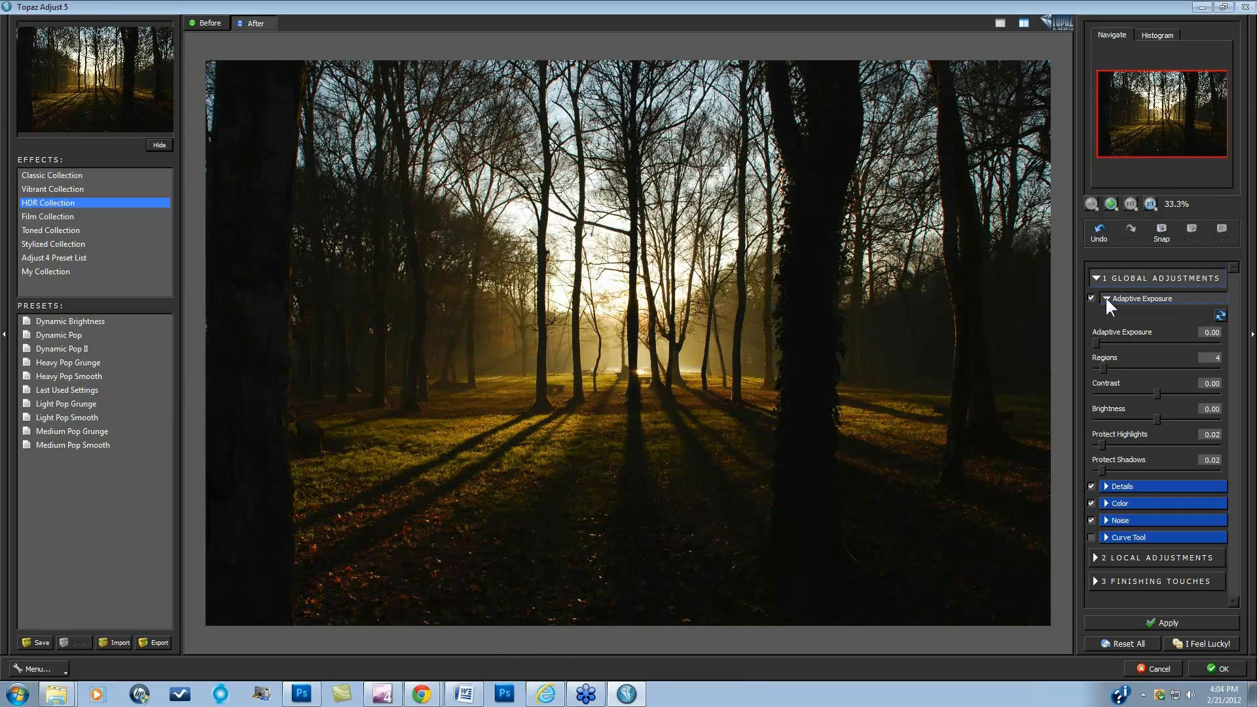
left_click_drag(1129, 345, 1173, 365)
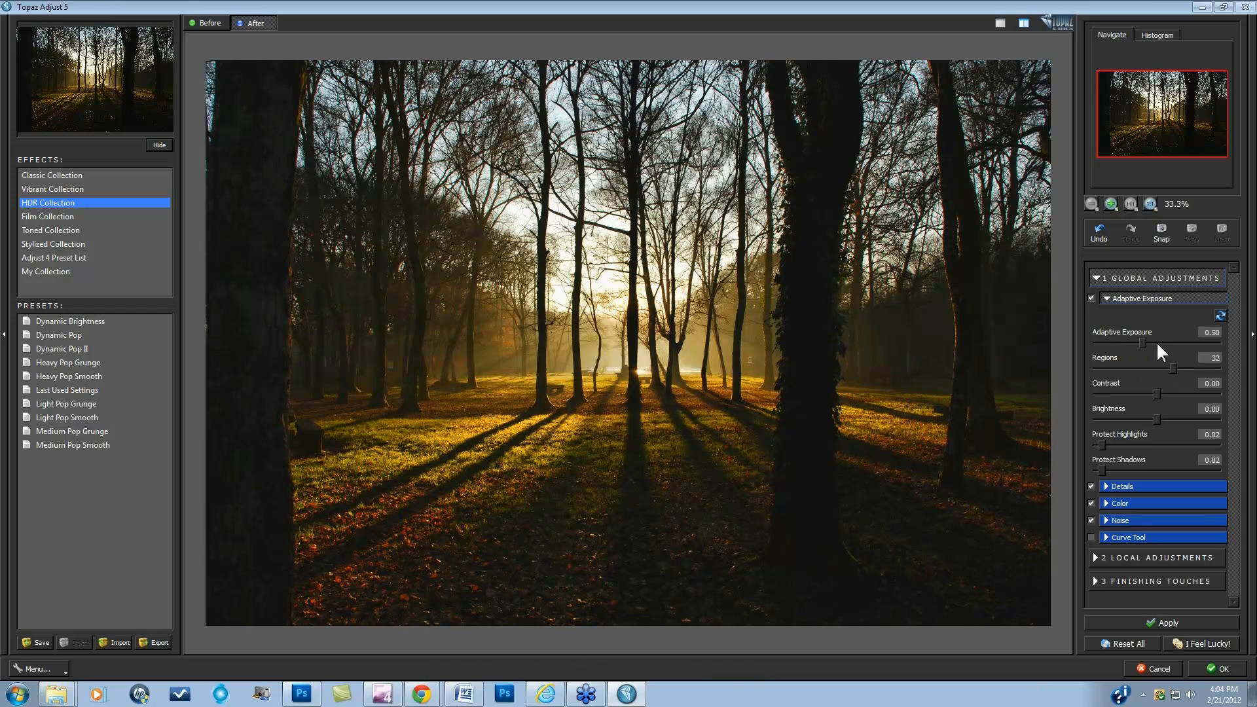
left_click(1156, 343)
left_click_drag(1156, 340, 1163, 343)
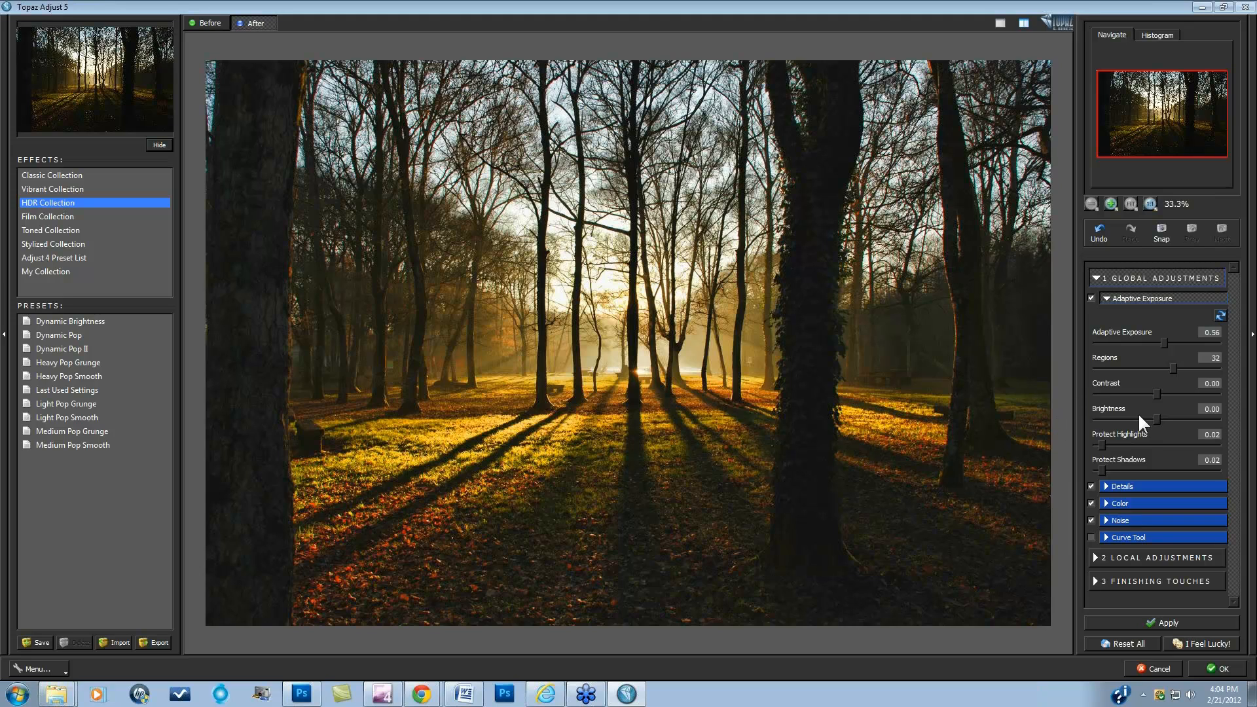
left_click(617, 476)
left_click(618, 476)
Step: Try the Medium Pop Grunge, Light Pop and Heavy Pop Smooth HDR presets, apply Heavy Pop Grunge, and compare it with the original
left_click(69, 432)
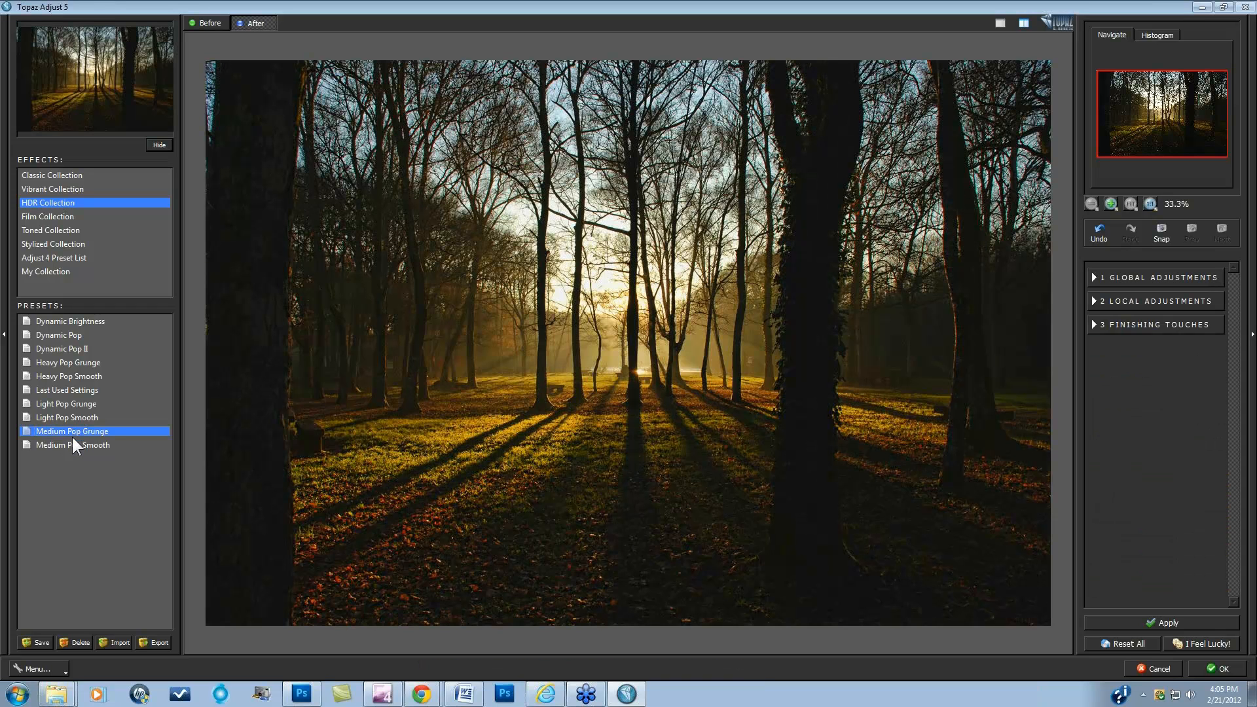
left_click(77, 420)
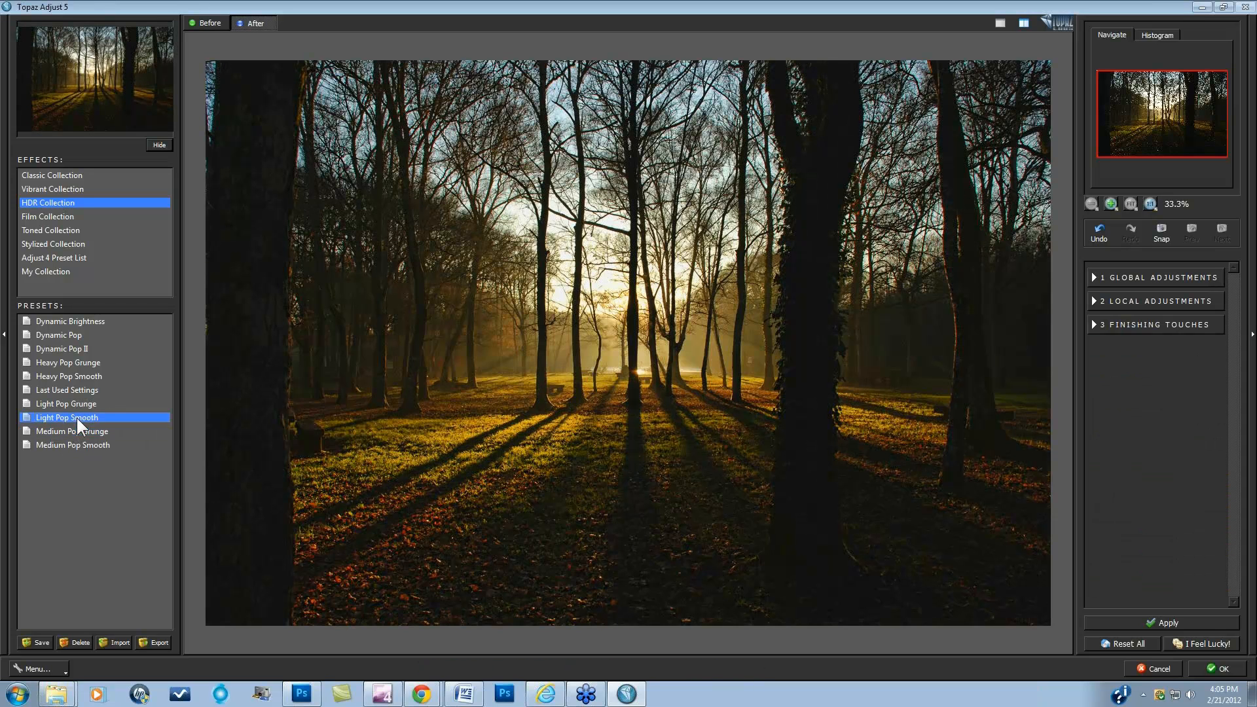
left_click(80, 406)
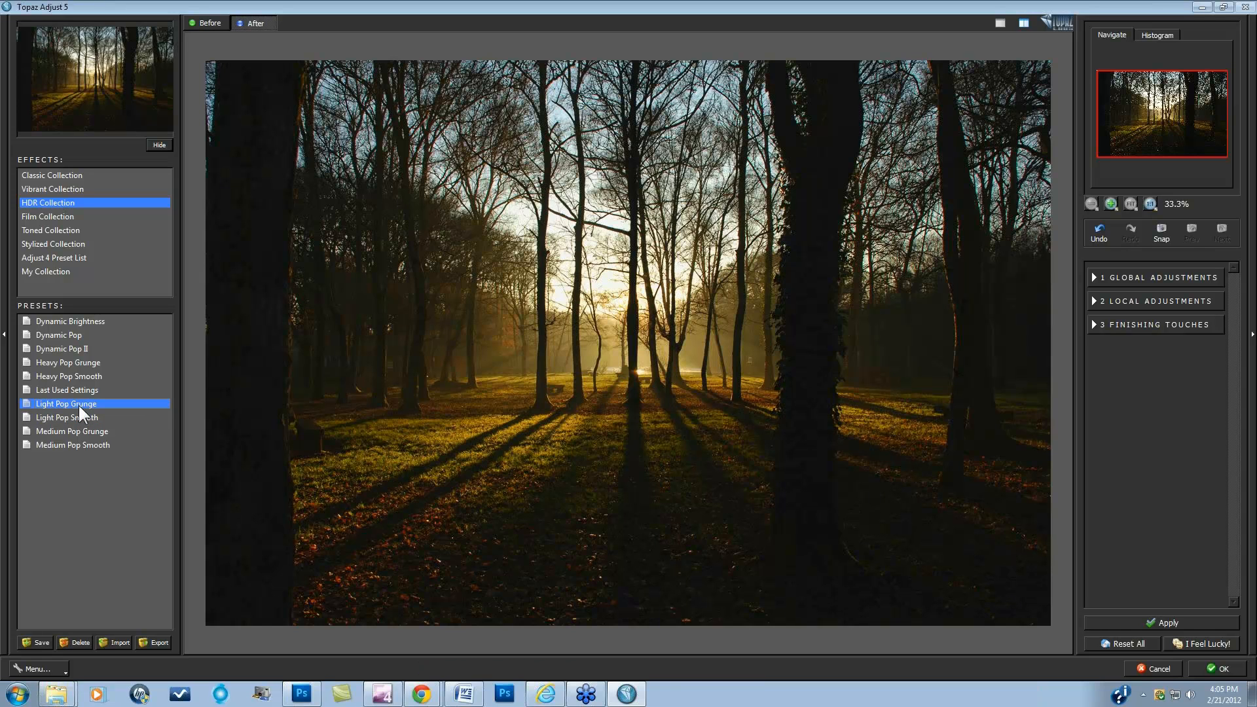
left_click(79, 377)
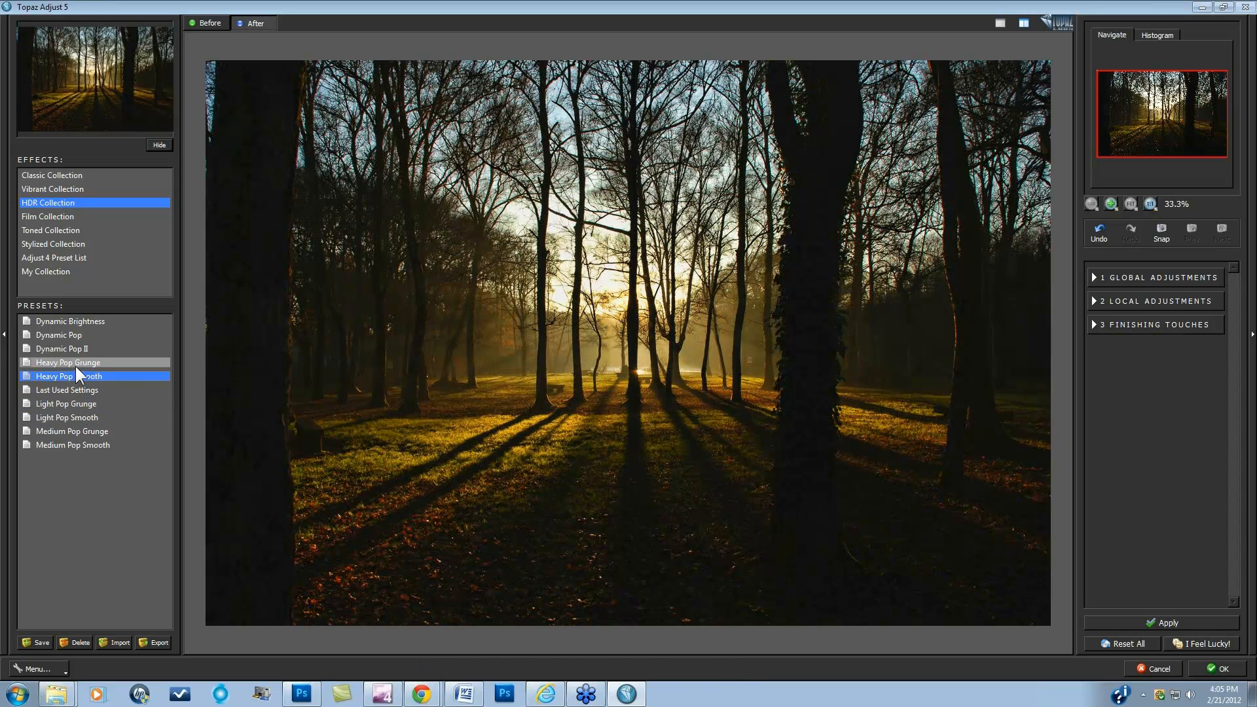
left_click(77, 363)
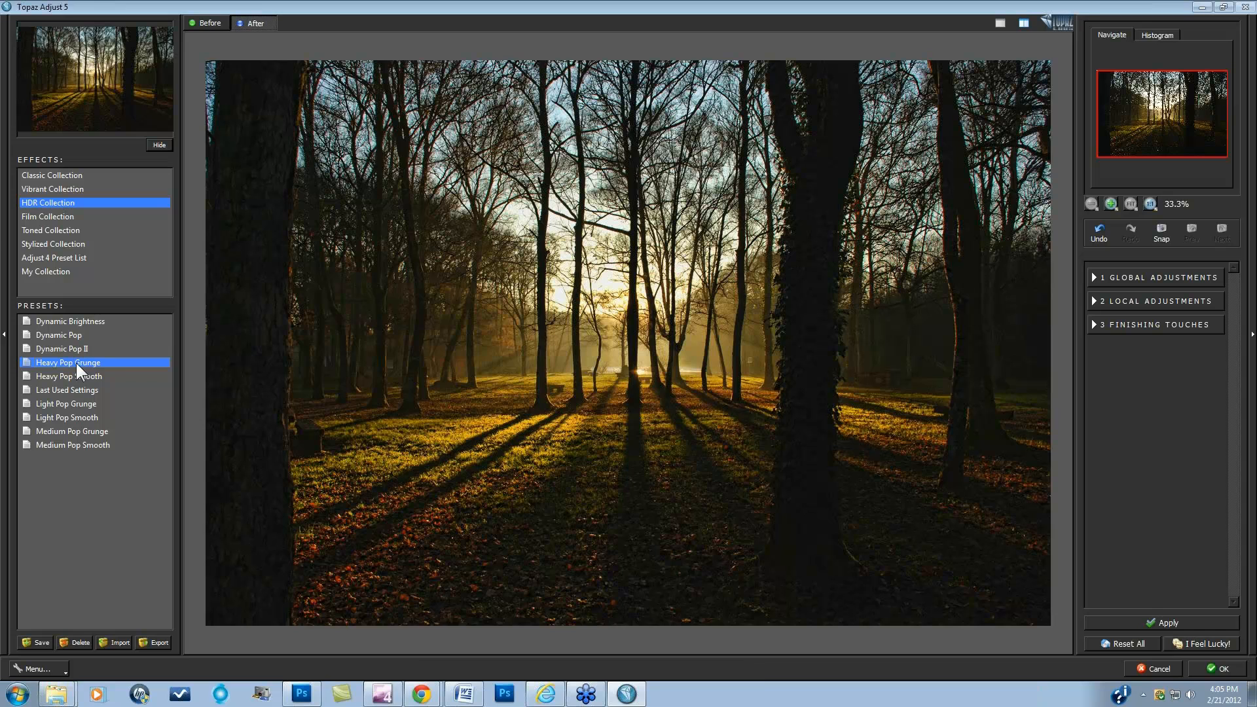
left_click(694, 496)
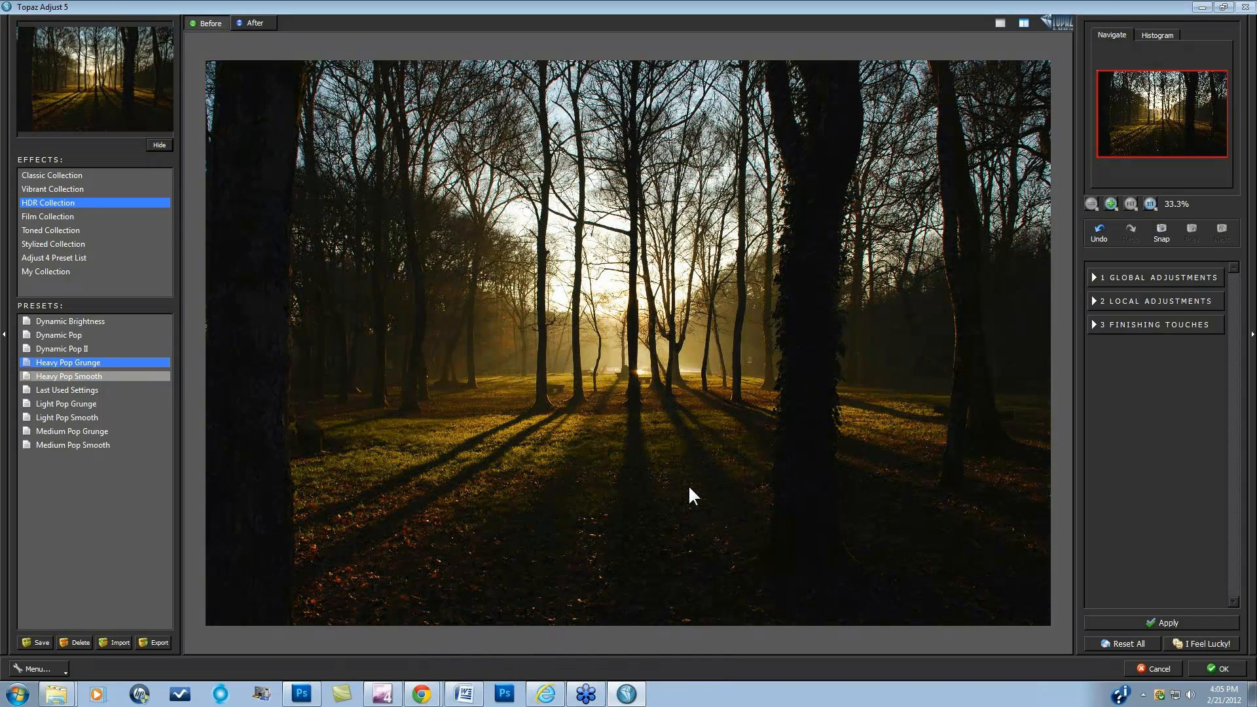
left_click(694, 496)
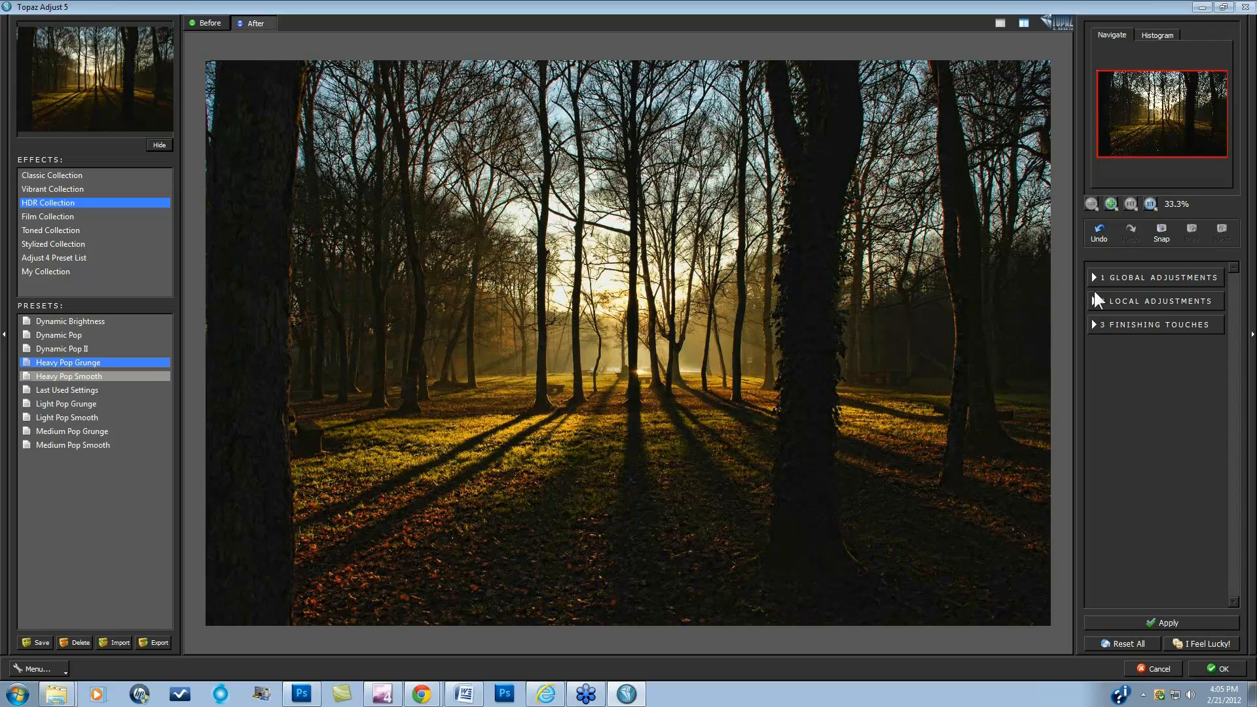
Step: Raise Adaptive Exposure to 0.50, compare the forest photo with the original, and increase the value to 0.55
left_click(1091, 276)
left_click(1106, 298)
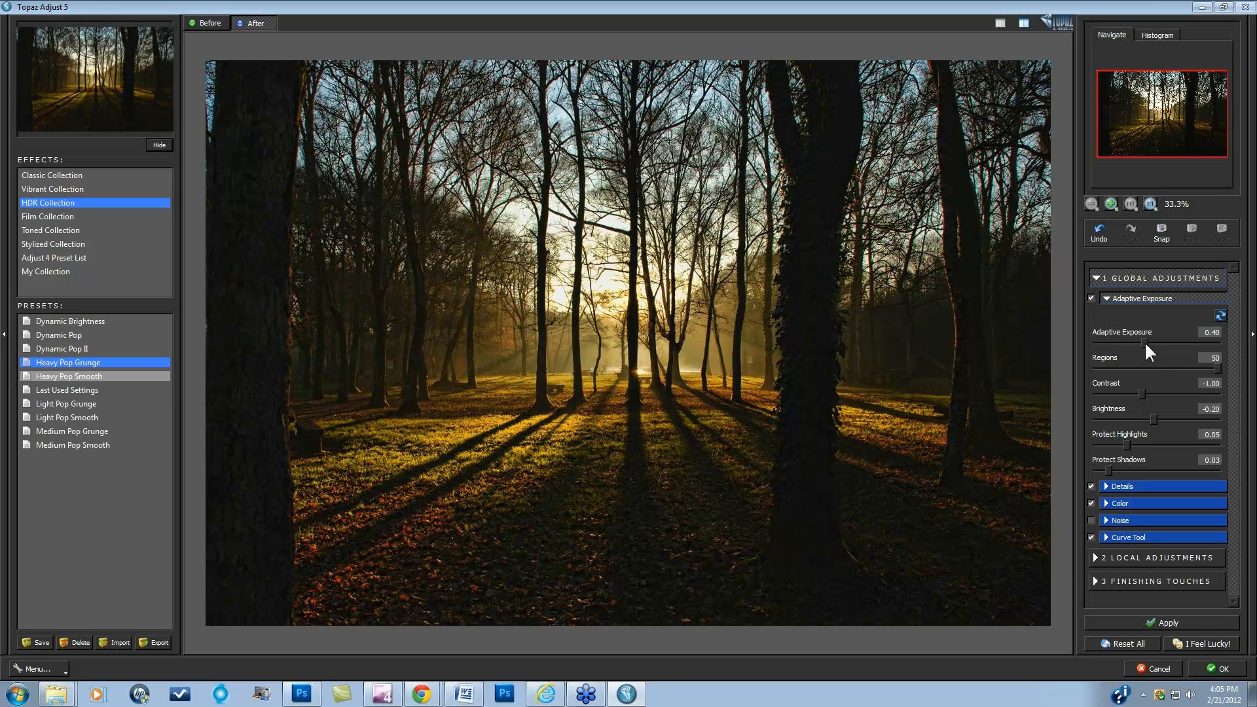
left_click_drag(1151, 341, 1156, 341)
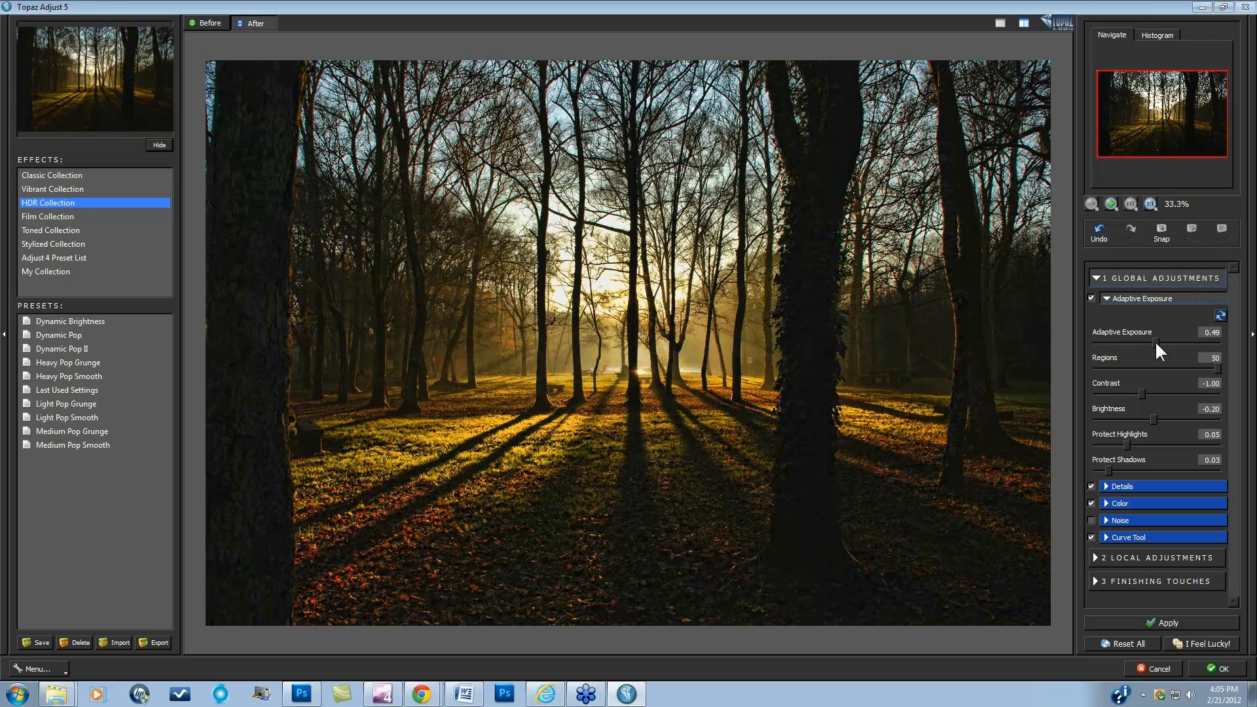
left_click_drag(1154, 340, 1156, 340)
left_click(818, 400)
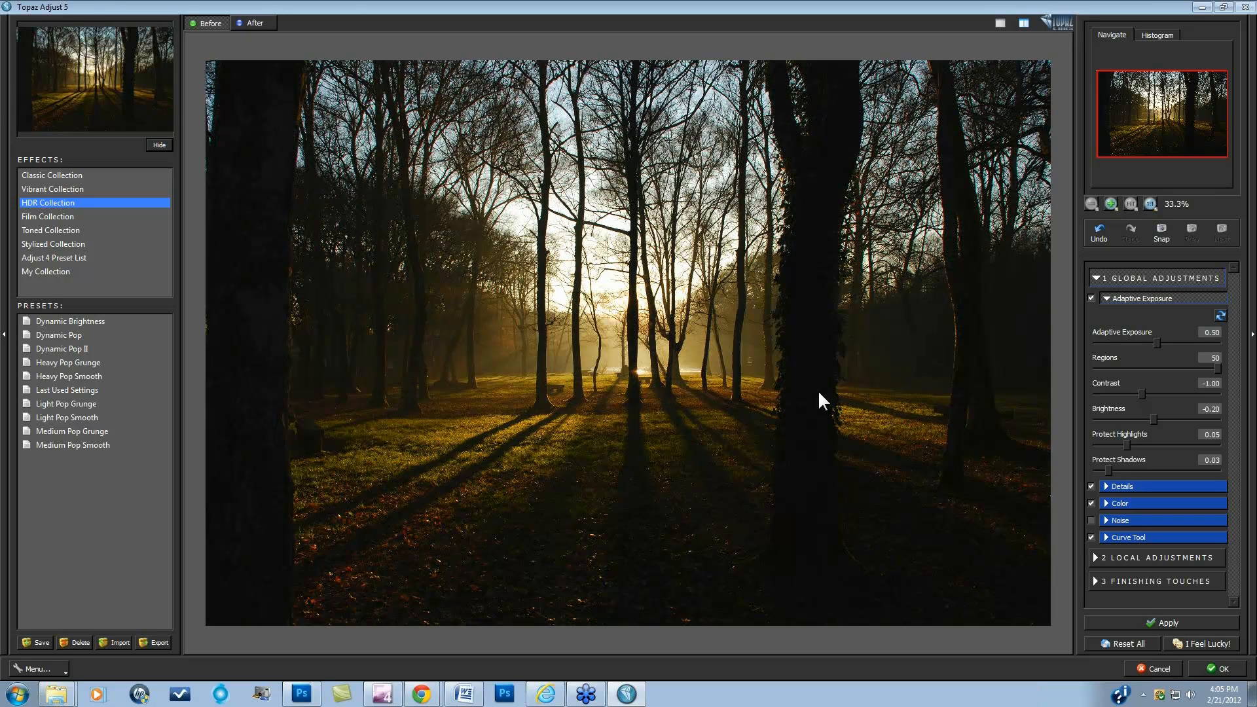
left_click(892, 392)
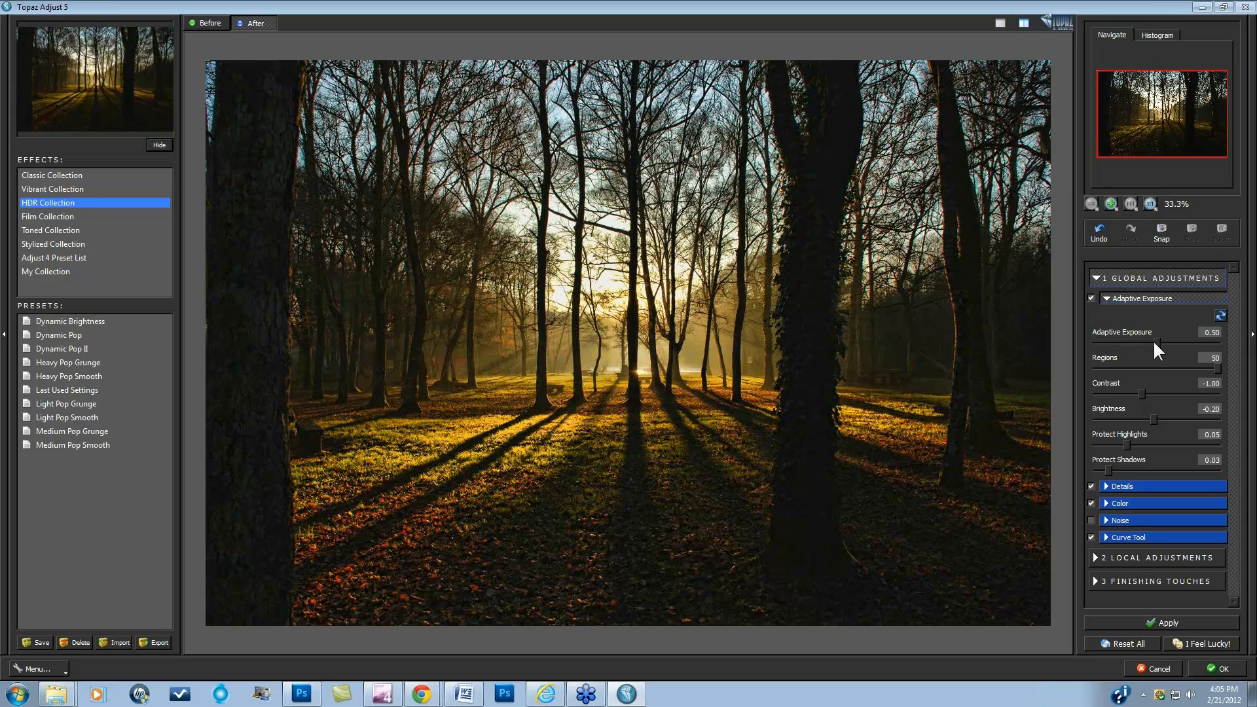
left_click_drag(1154, 341, 1157, 340)
left_click_drag(1157, 340, 1161, 340)
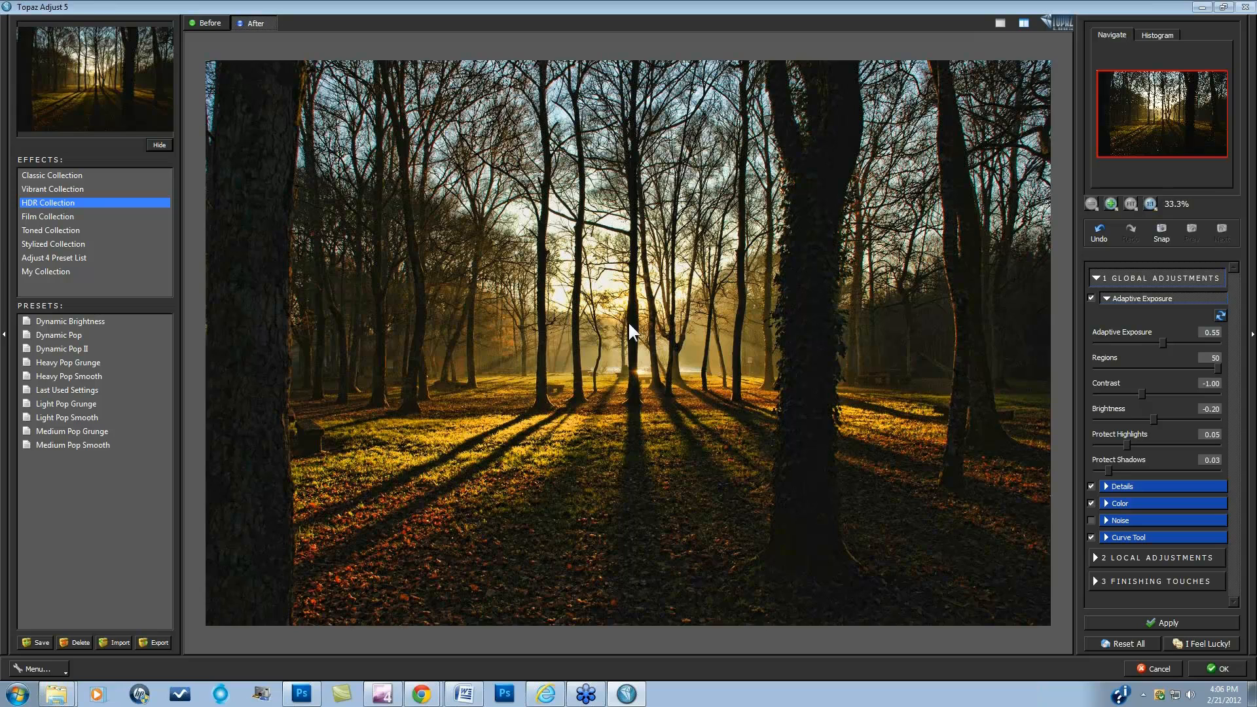
Step: Compare the sunlit sky, tree trunks and ground of the adjusted forest photo with the original
left_click(646, 343)
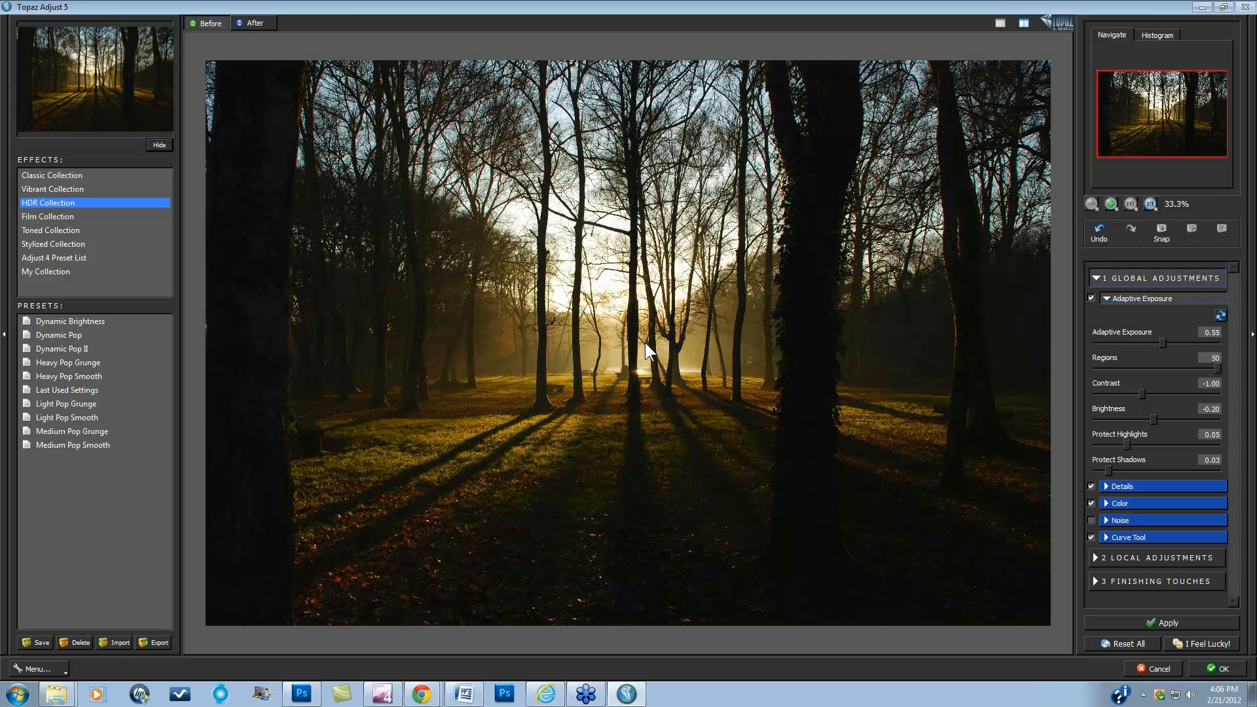
left_click(645, 343)
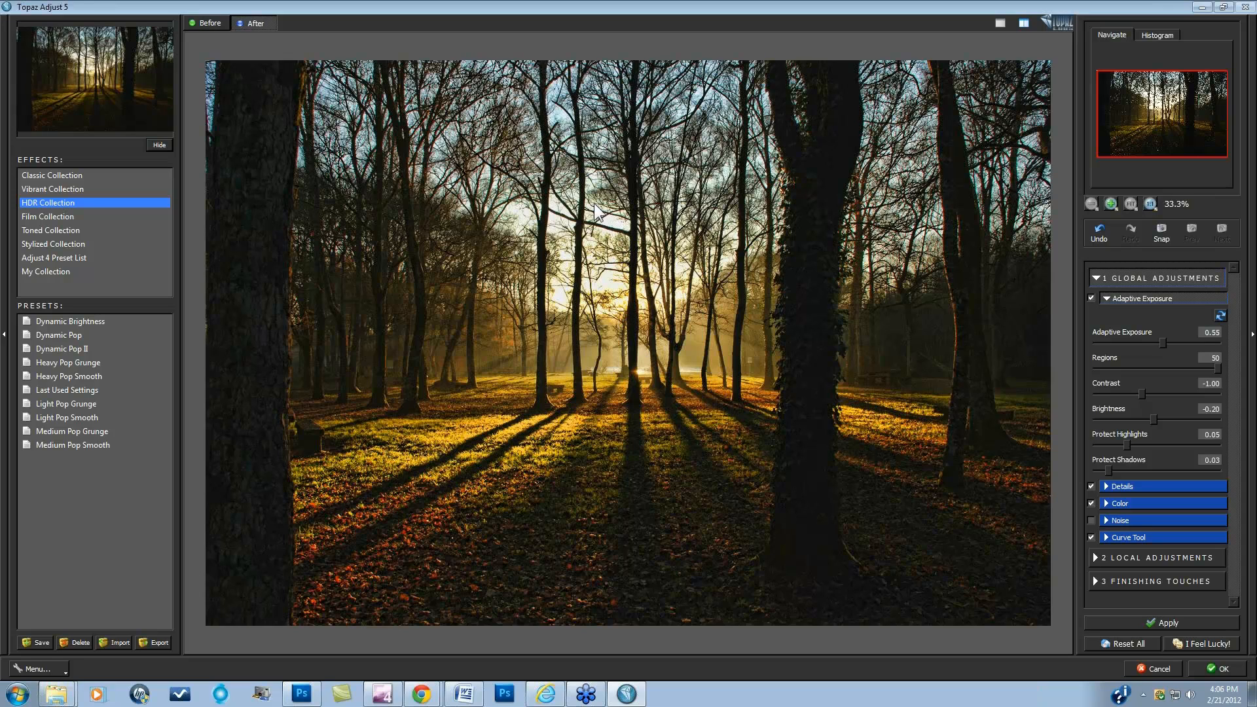
left_click(691, 237)
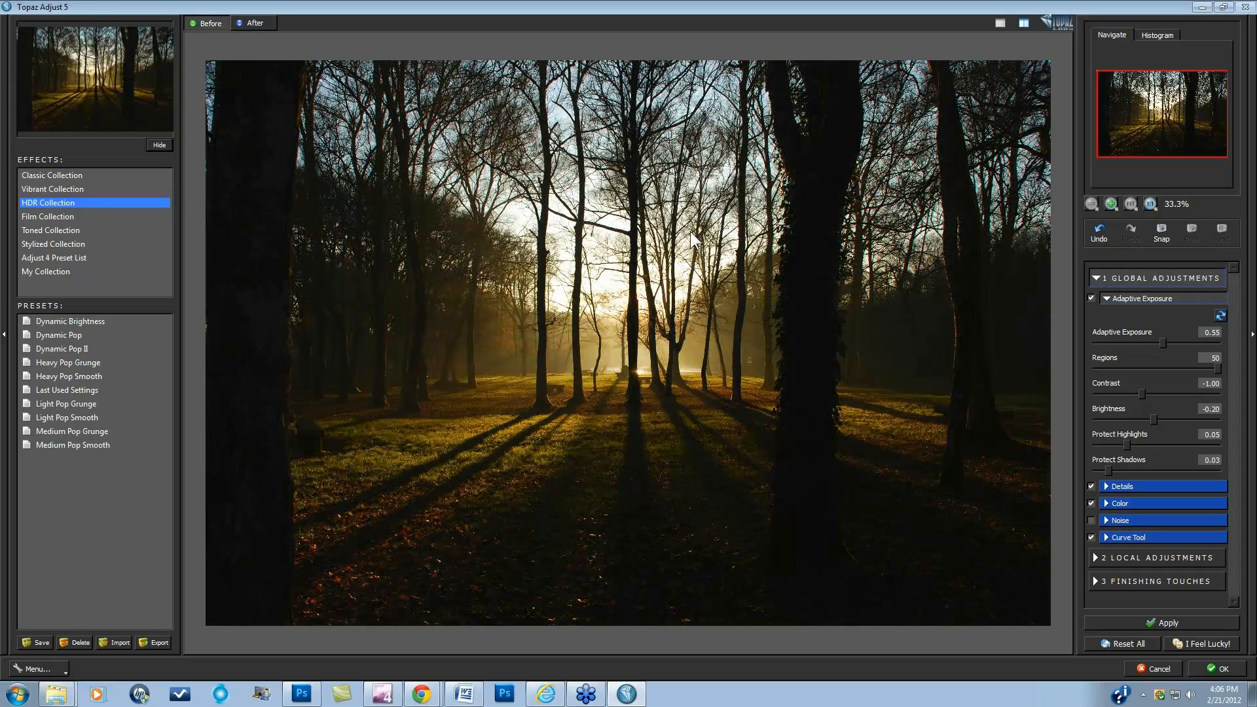
left_click(674, 313)
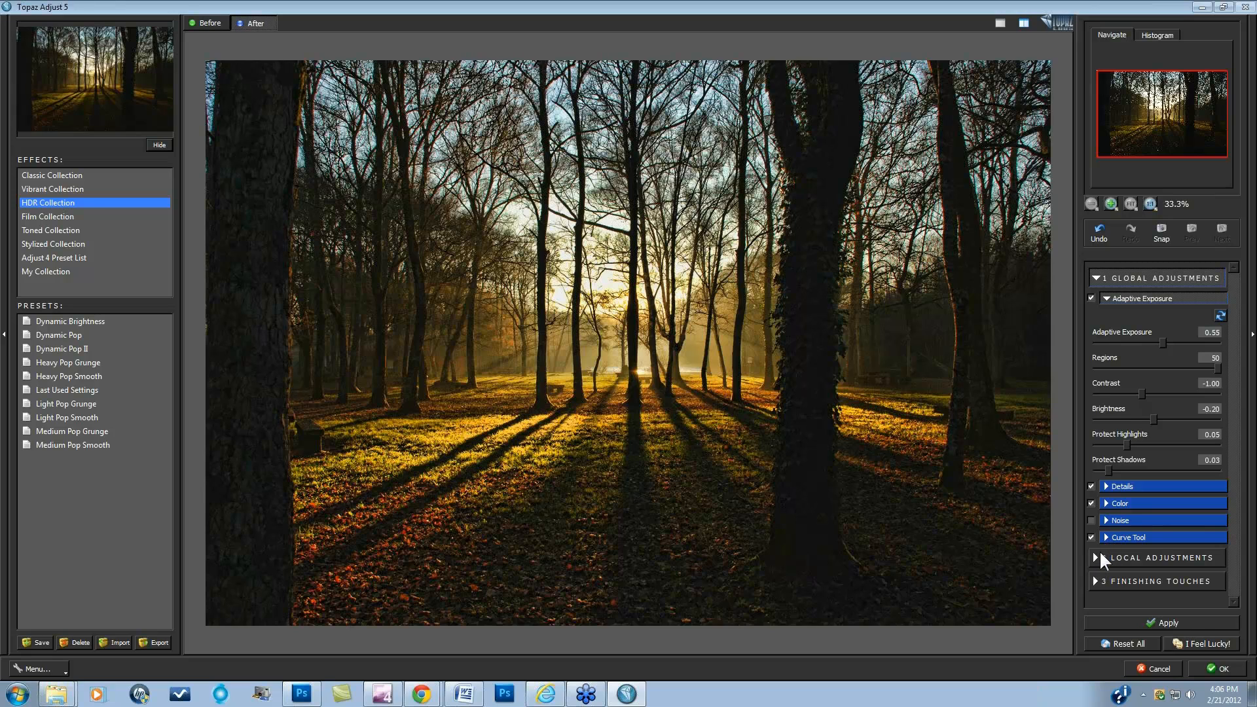
Step: Slightly raise the Saturation Boost in the global color adjustments
left_click(1108, 503)
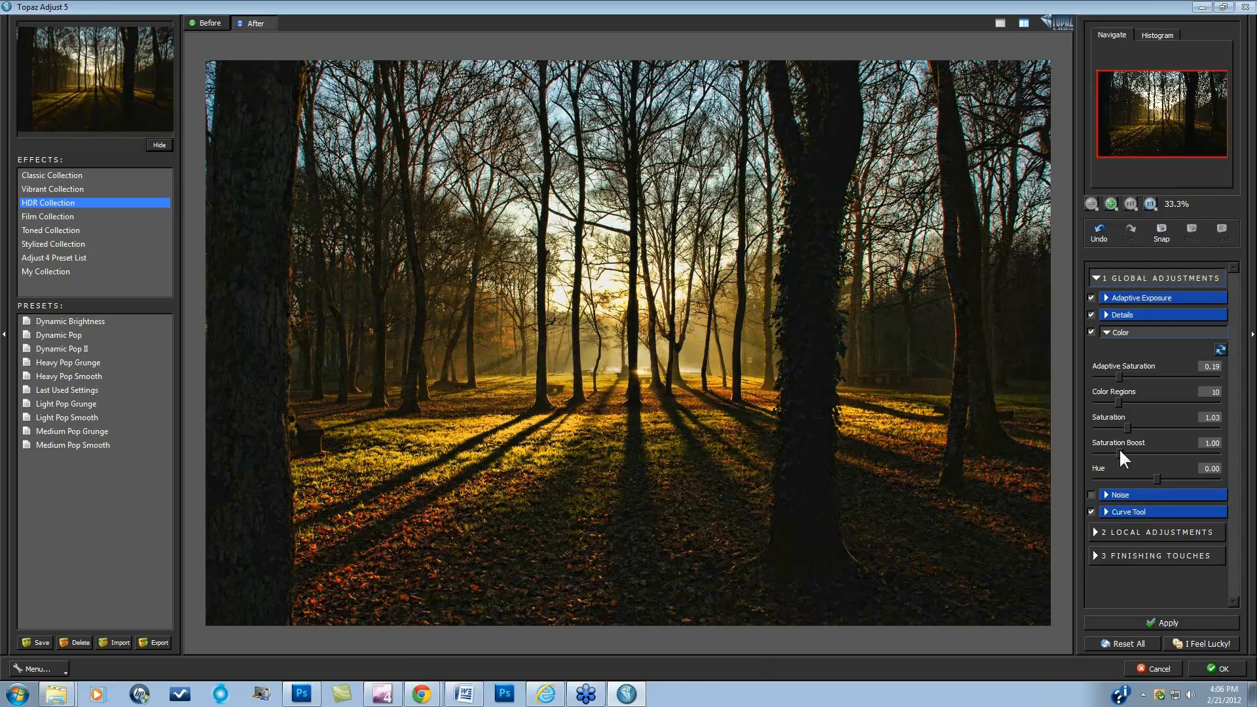
left_click_drag(1122, 448, 1122, 449)
Step: Brush out the effect over the bright central sky with brush size 637, opacity 0.41 and Edge Aware 0.00
left_click(1095, 531)
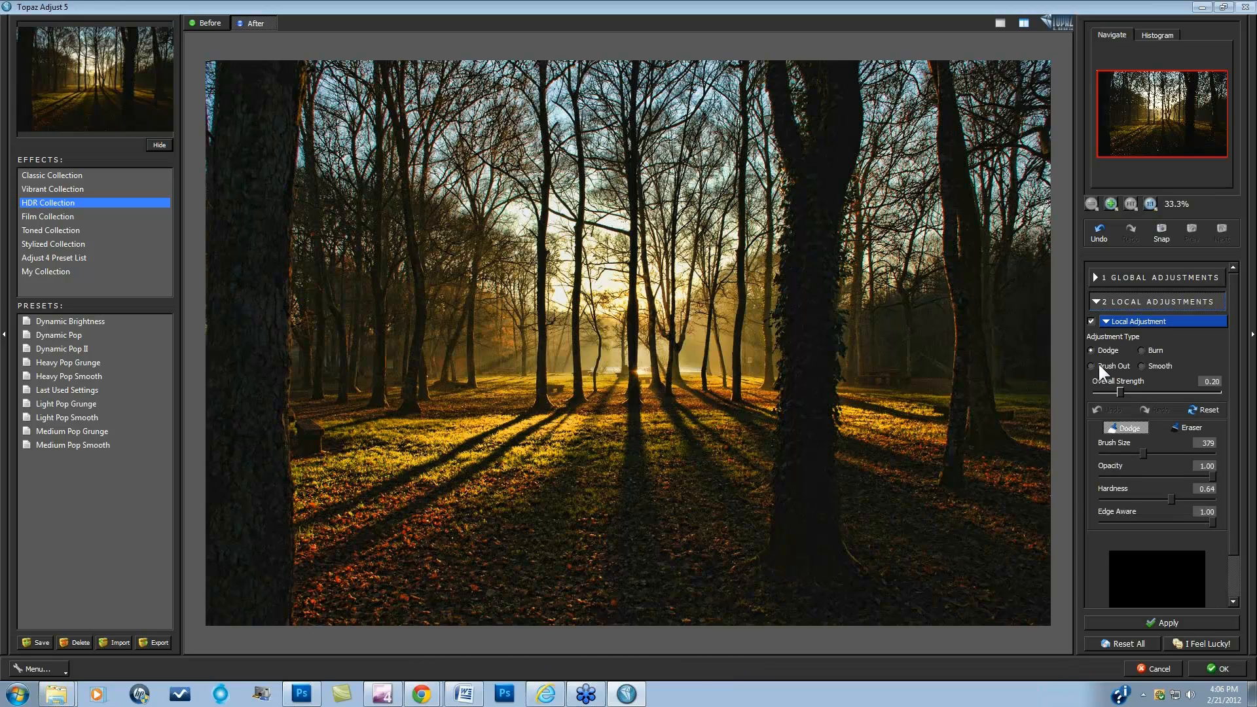
left_click(1091, 365)
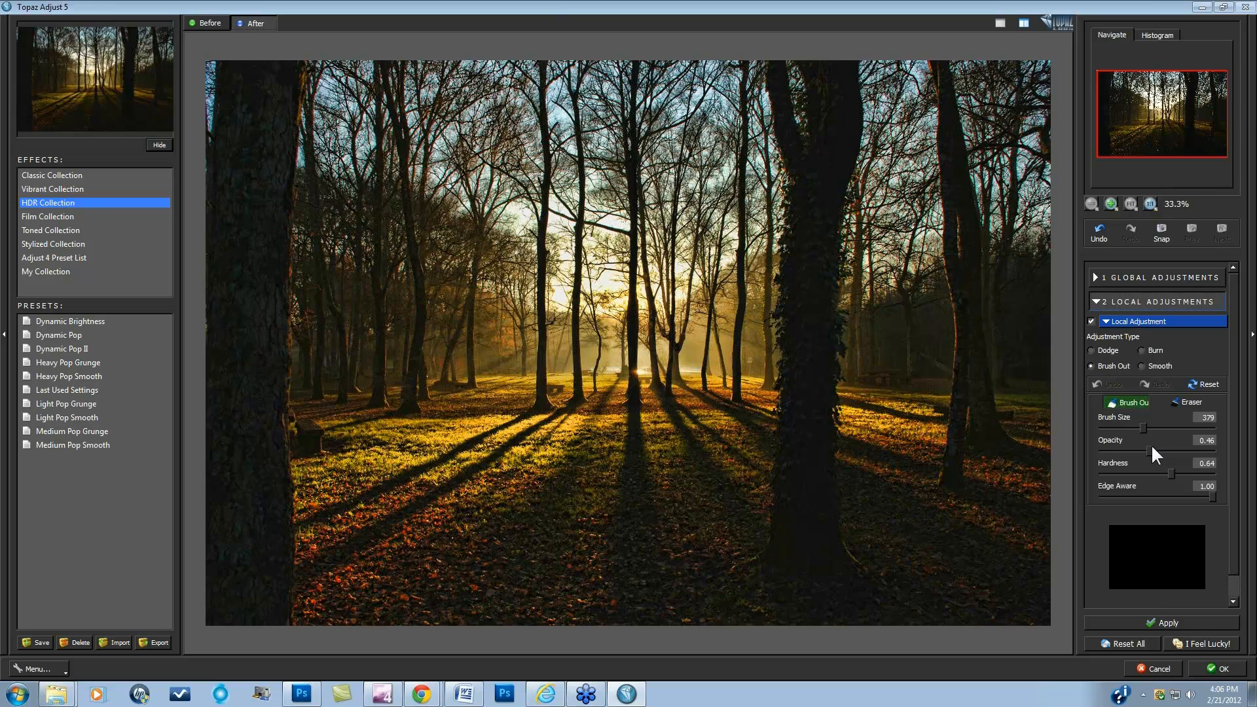
mouse_move(1144, 426)
left_mouse_down()
mouse_move(1181, 428)
mouse_move(1167, 426)
mouse_move(1176, 455)
left_mouse_up()
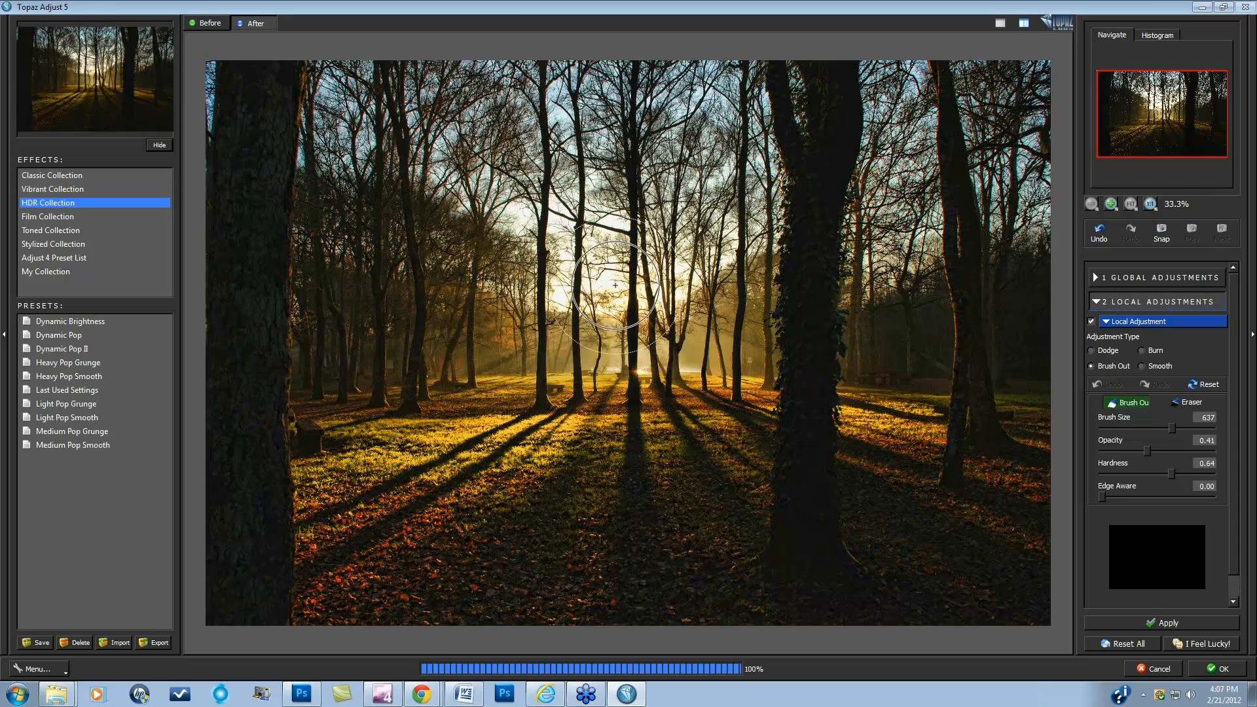
mouse_move(585, 216)
left_mouse_down()
mouse_move(625, 113)
mouse_move(606, 202)
mouse_move(645, 163)
mouse_move(683, 156)
mouse_move(687, 124)
left_mouse_up()
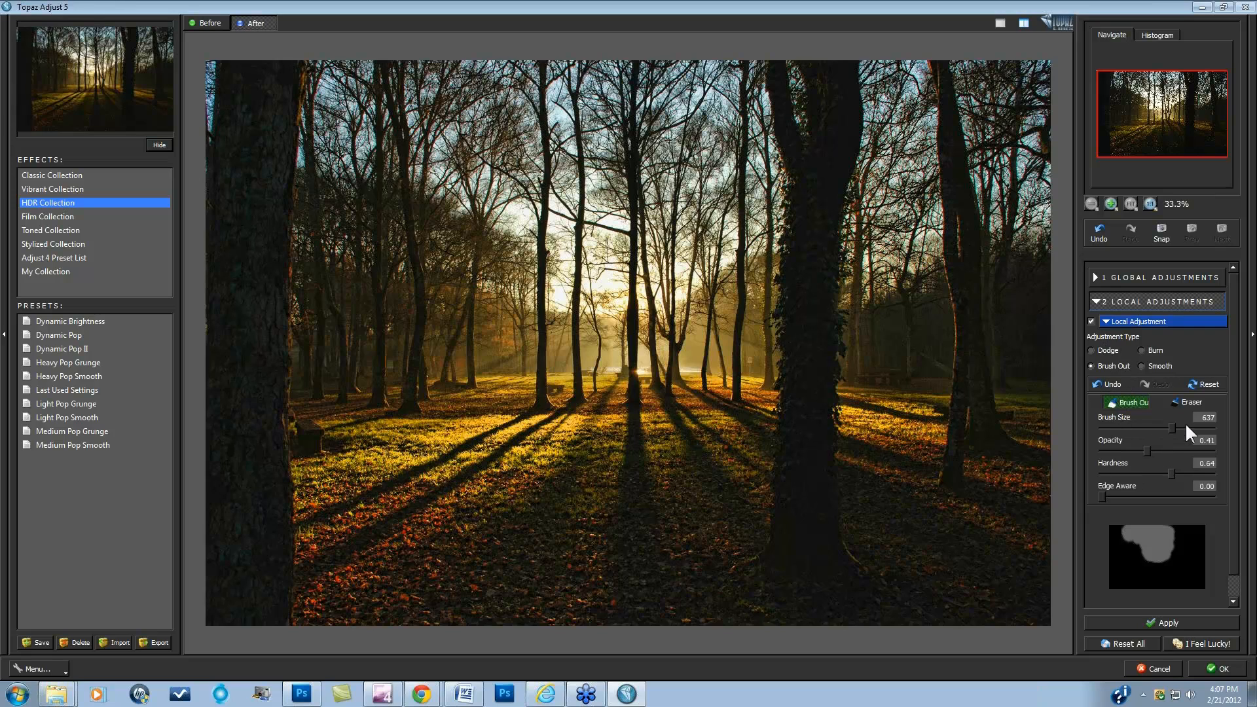
Step: Reduce the Brush Out size to 426 and brush out the sky between the right-hand trees and the central sky again
left_click_drag(1173, 427, 1148, 428)
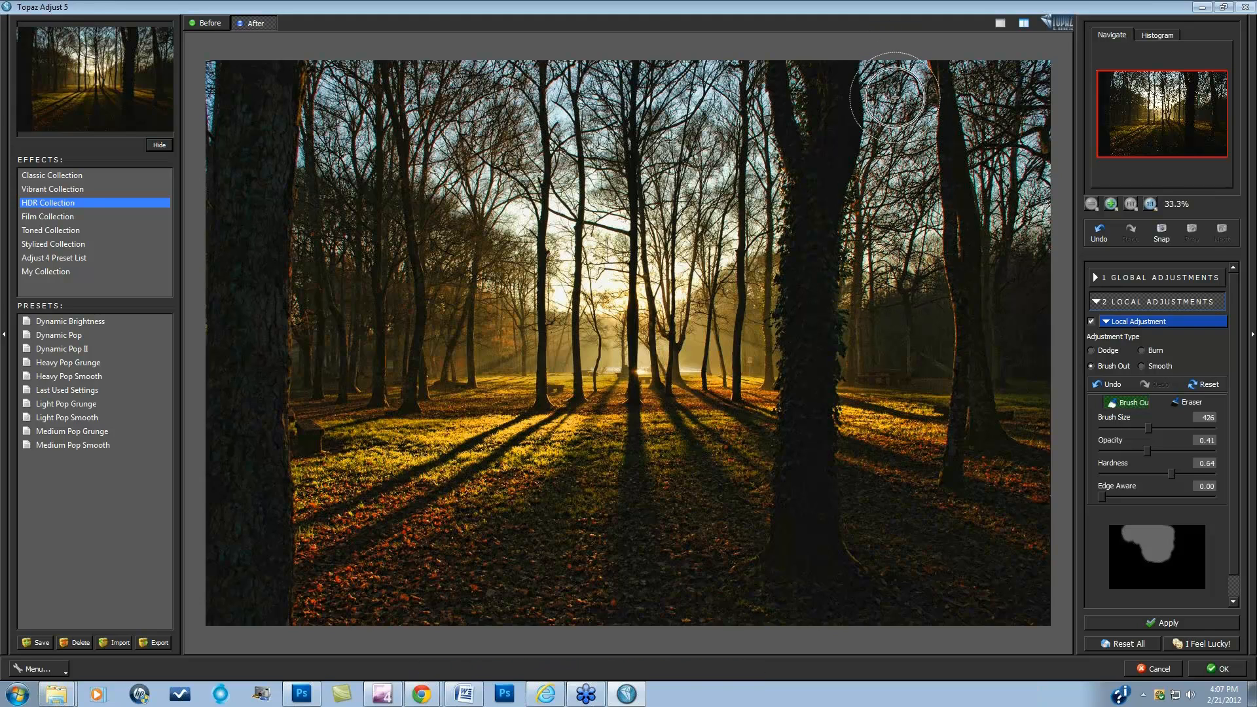
left_click_drag(895, 97, 900, 76)
left_click_drag(1014, 198, 1017, 62)
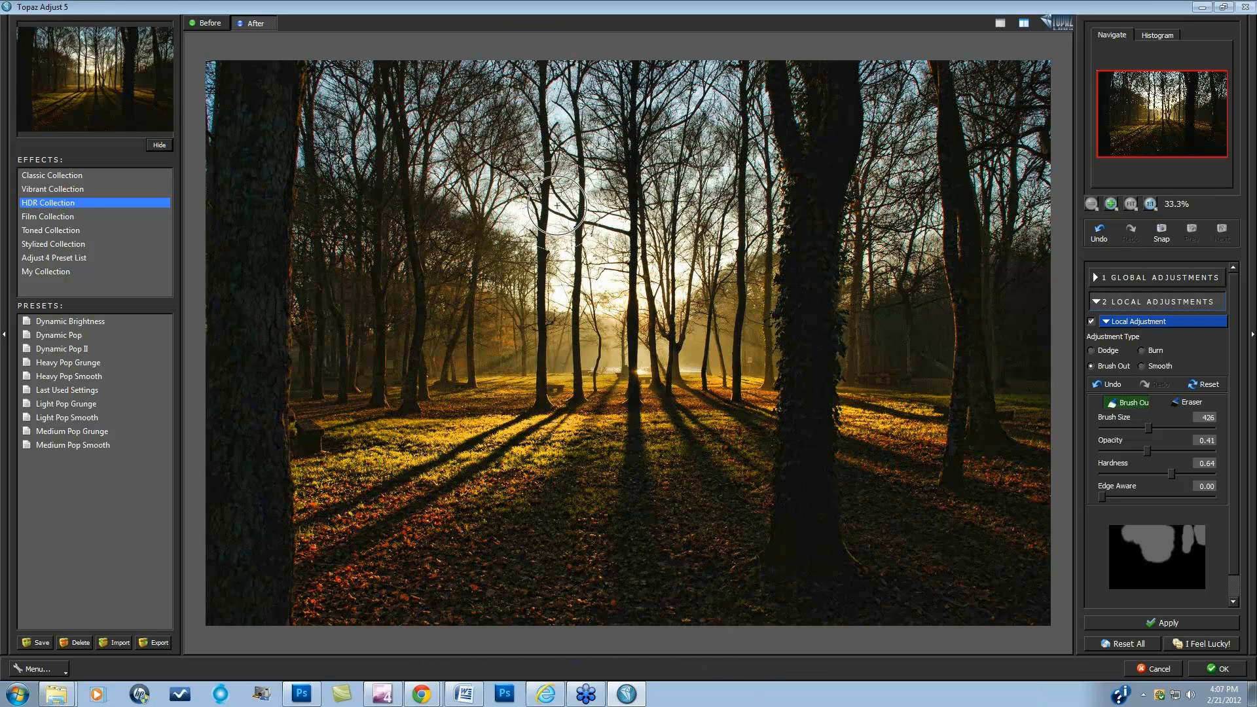
mouse_move(557, 205)
left_mouse_down()
mouse_move(502, 87)
mouse_move(533, 242)
mouse_move(471, 157)
mouse_move(463, 107)
left_mouse_up()
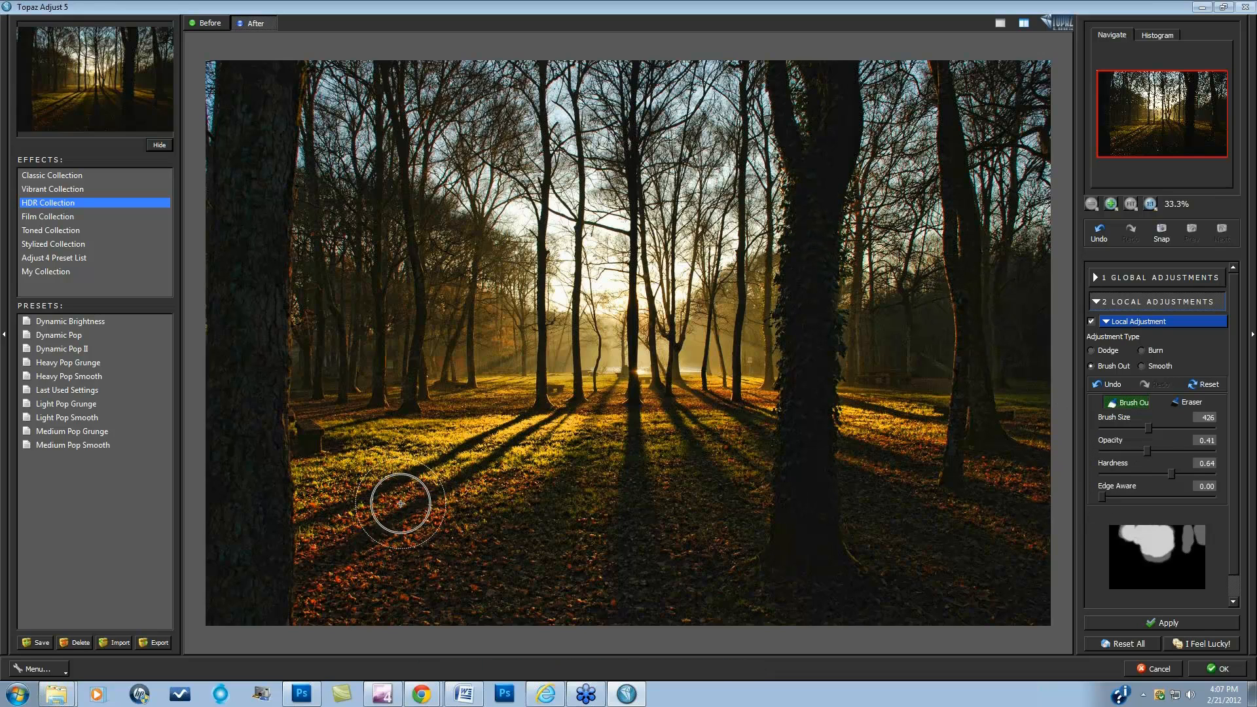
left_click_drag(368, 461, 564, 436)
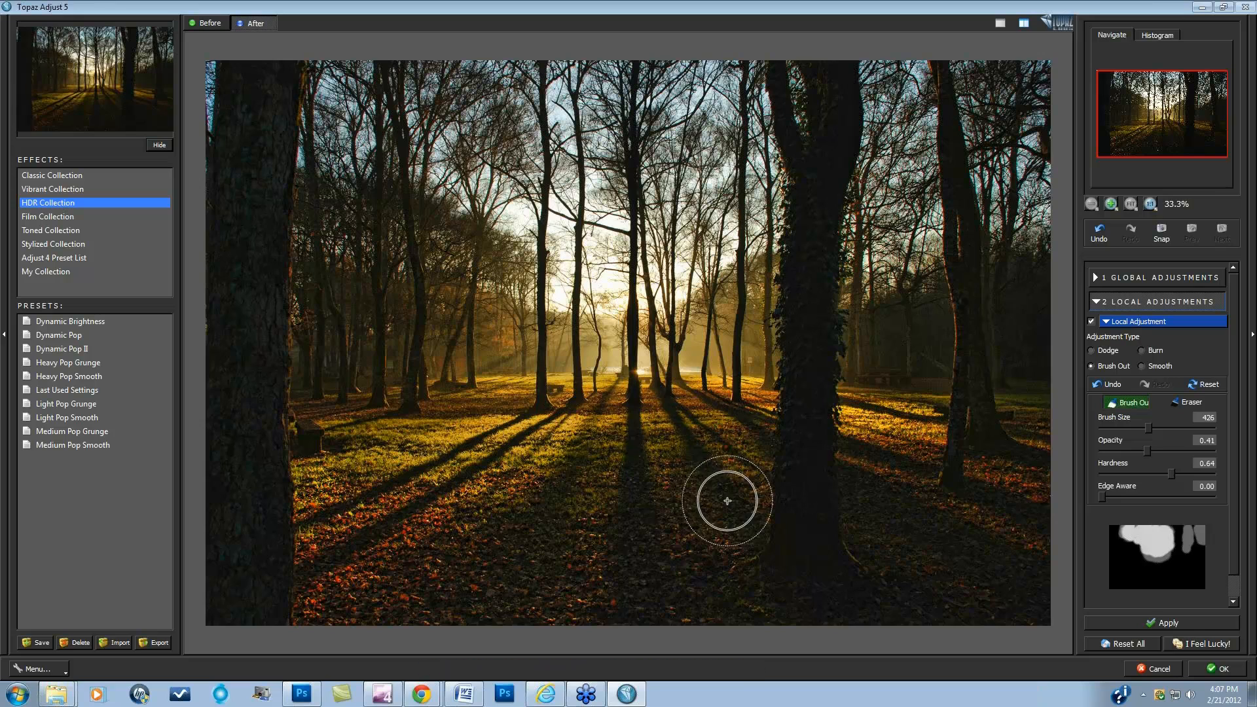
Step: Brush out the effect over the sunlit strip of ground beneath the trees and compare the photo with and without the local adjustment
left_click_drag(851, 422, 912, 420)
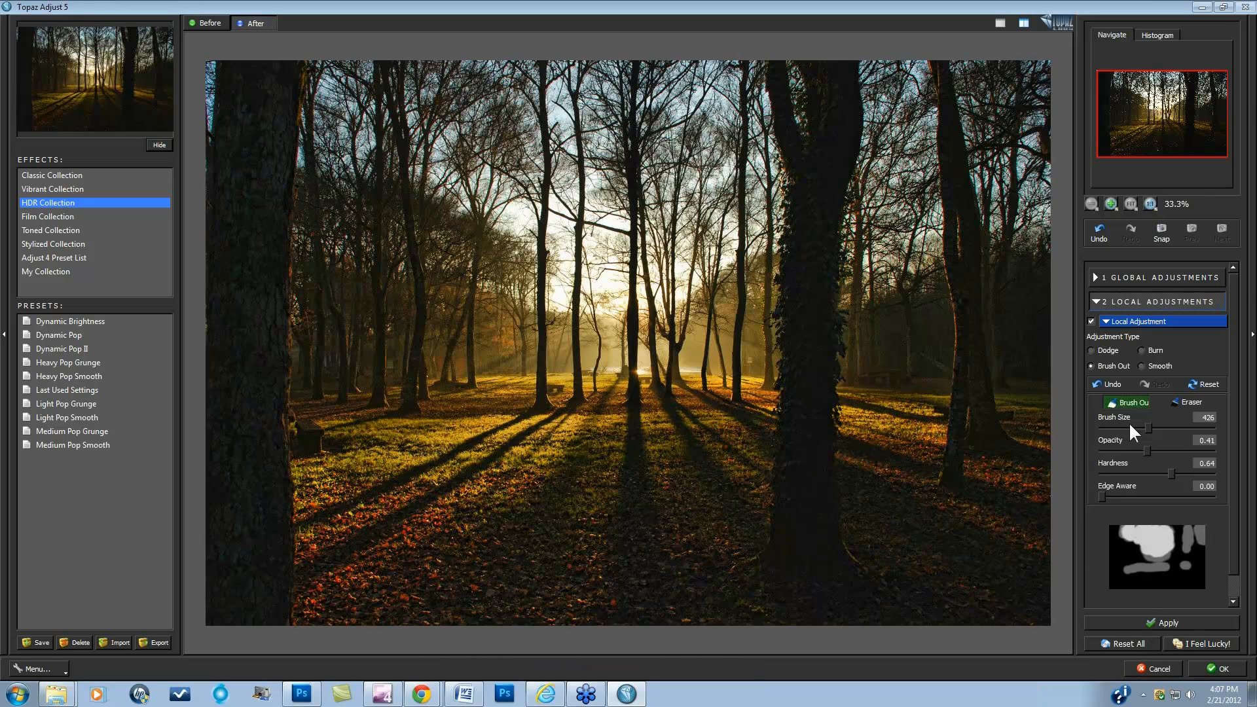
left_click(1091, 320)
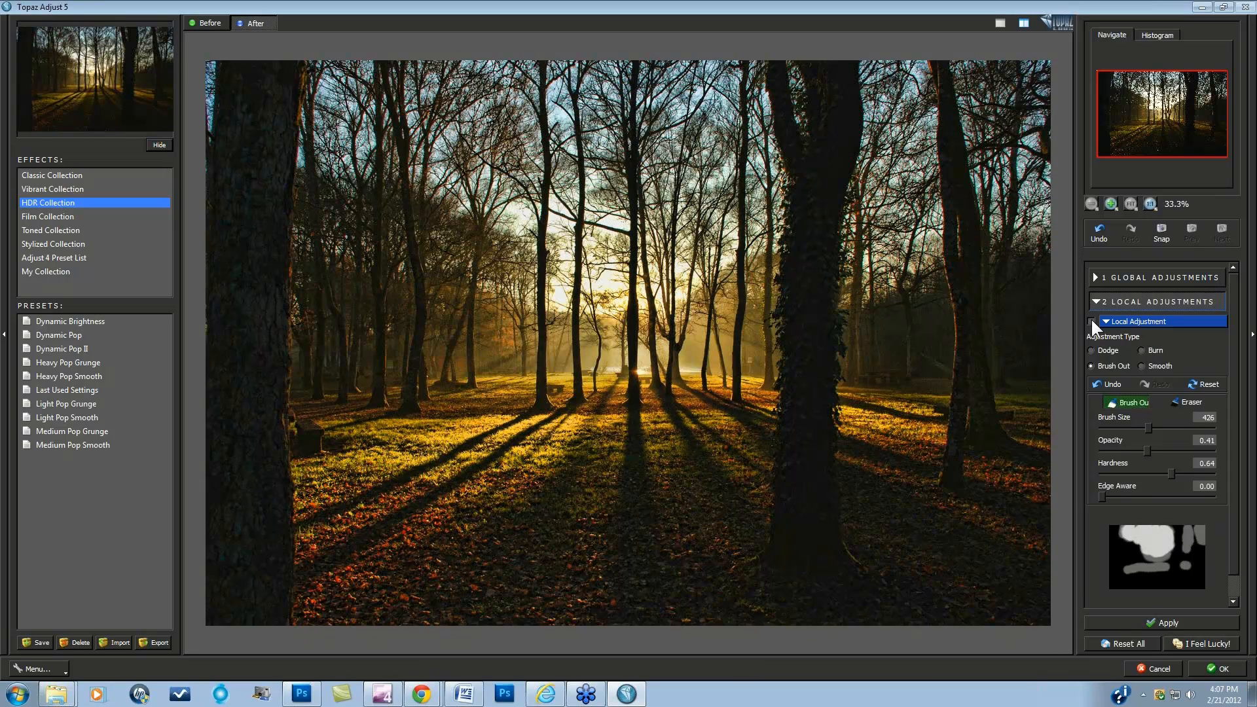
left_click(1091, 320)
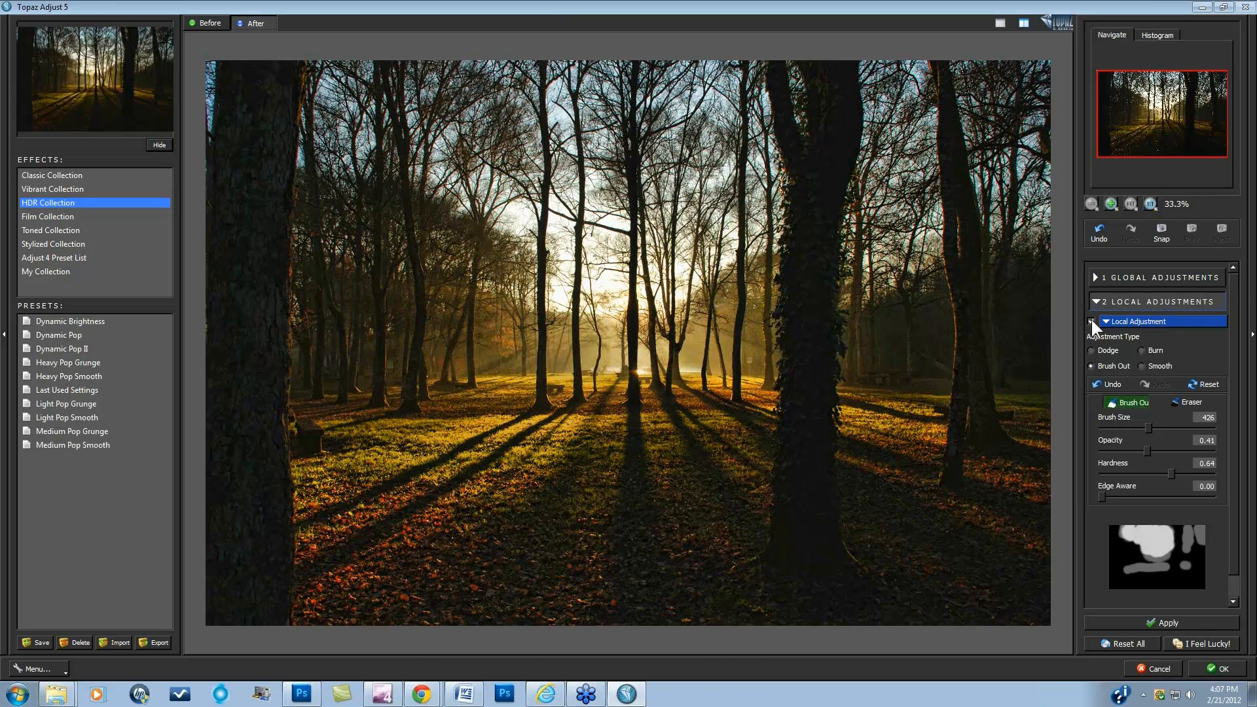
left_click(1091, 320)
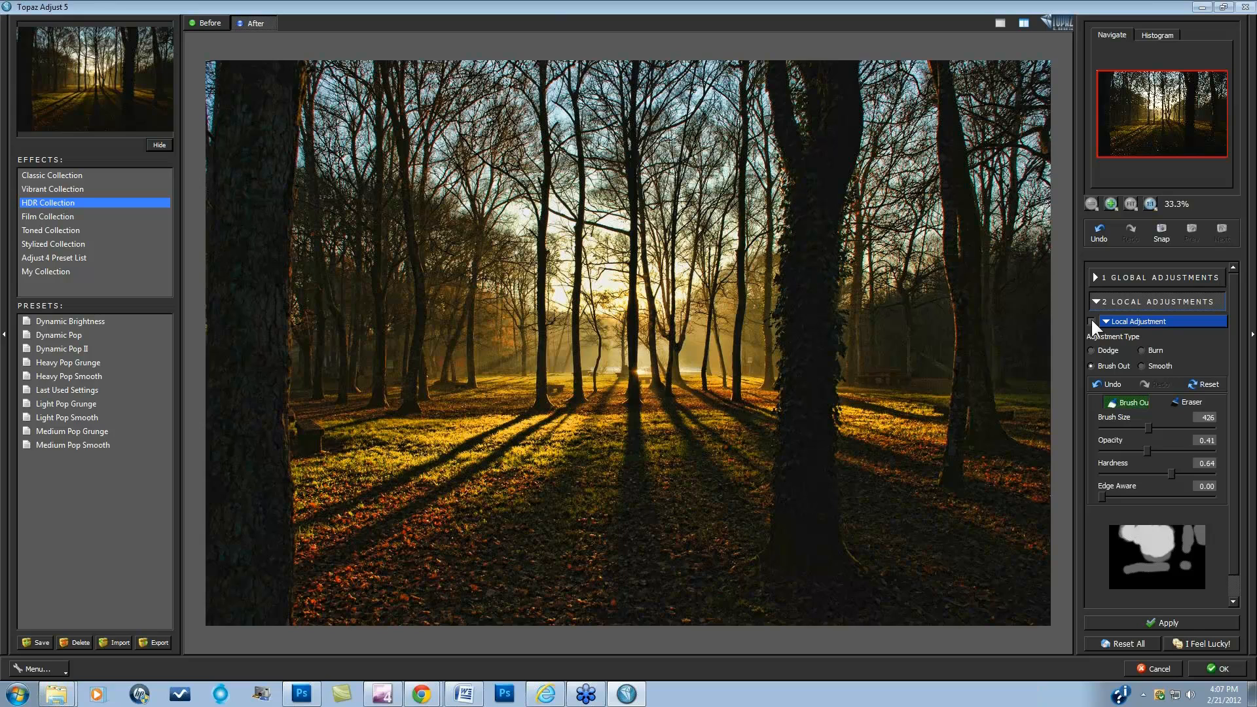
left_click(1090, 320)
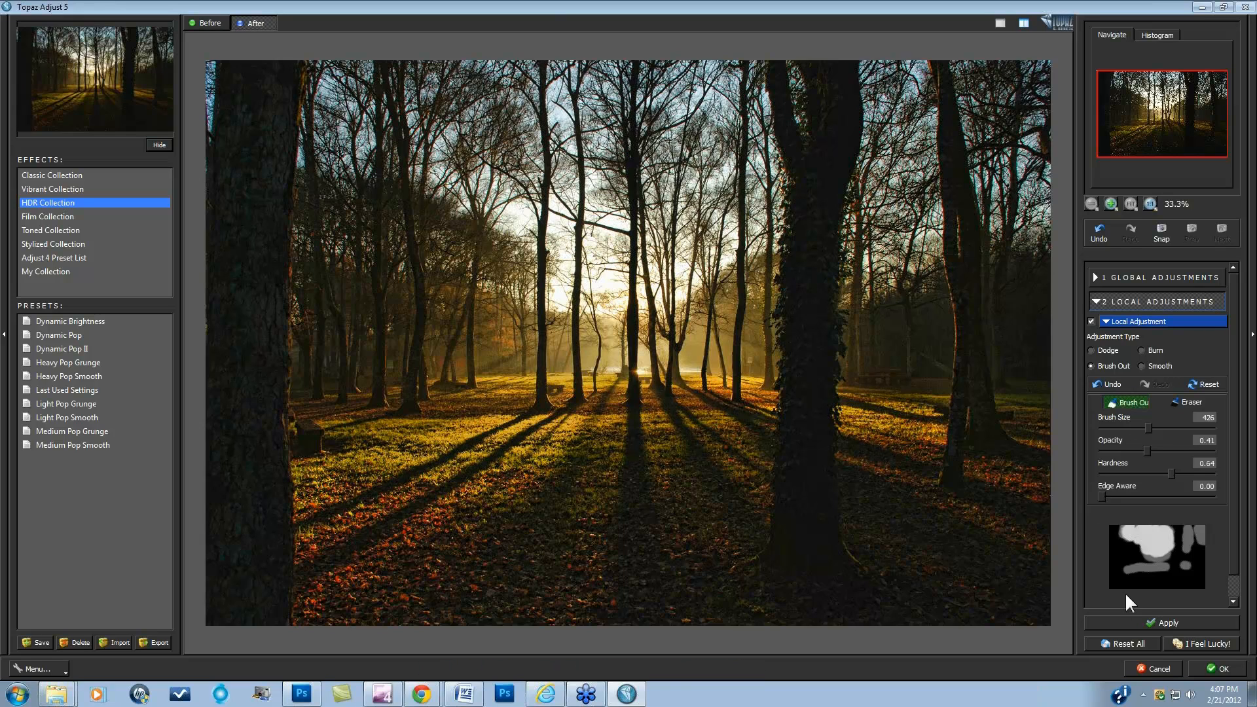
Step: Reopen the global adjustments and compare the locally brushed forest photo with the original
left_click(1099, 277)
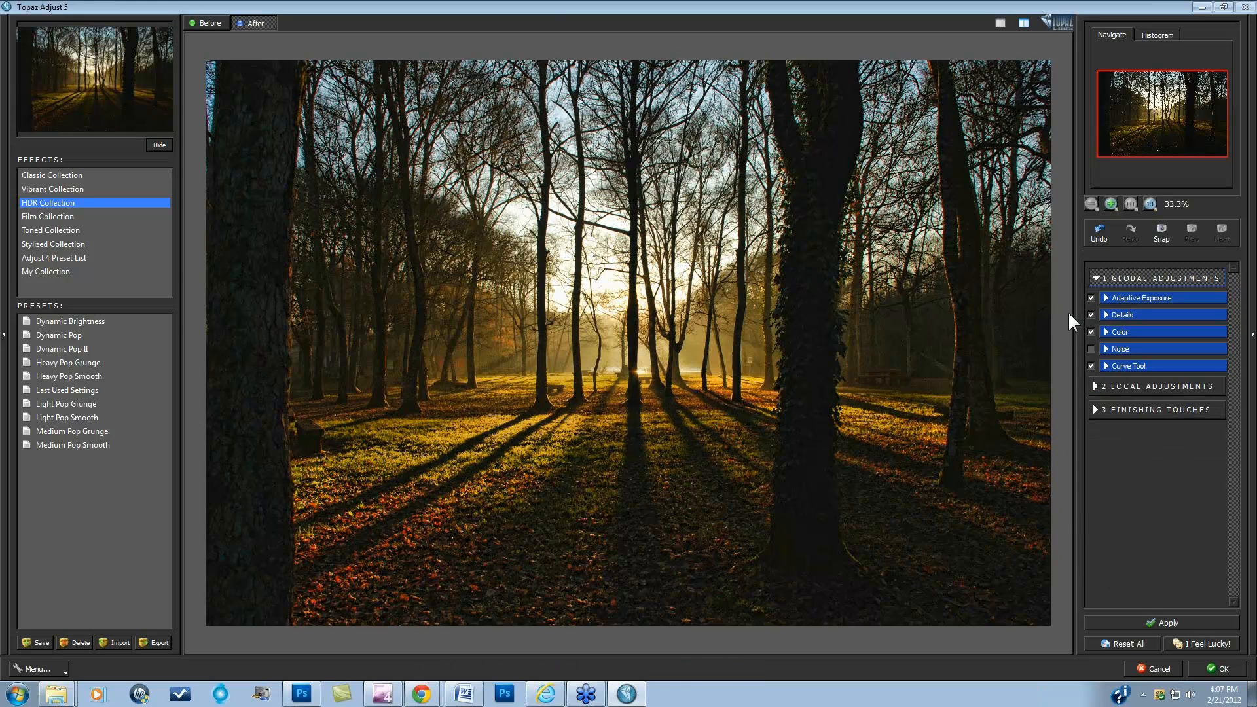
key("space")
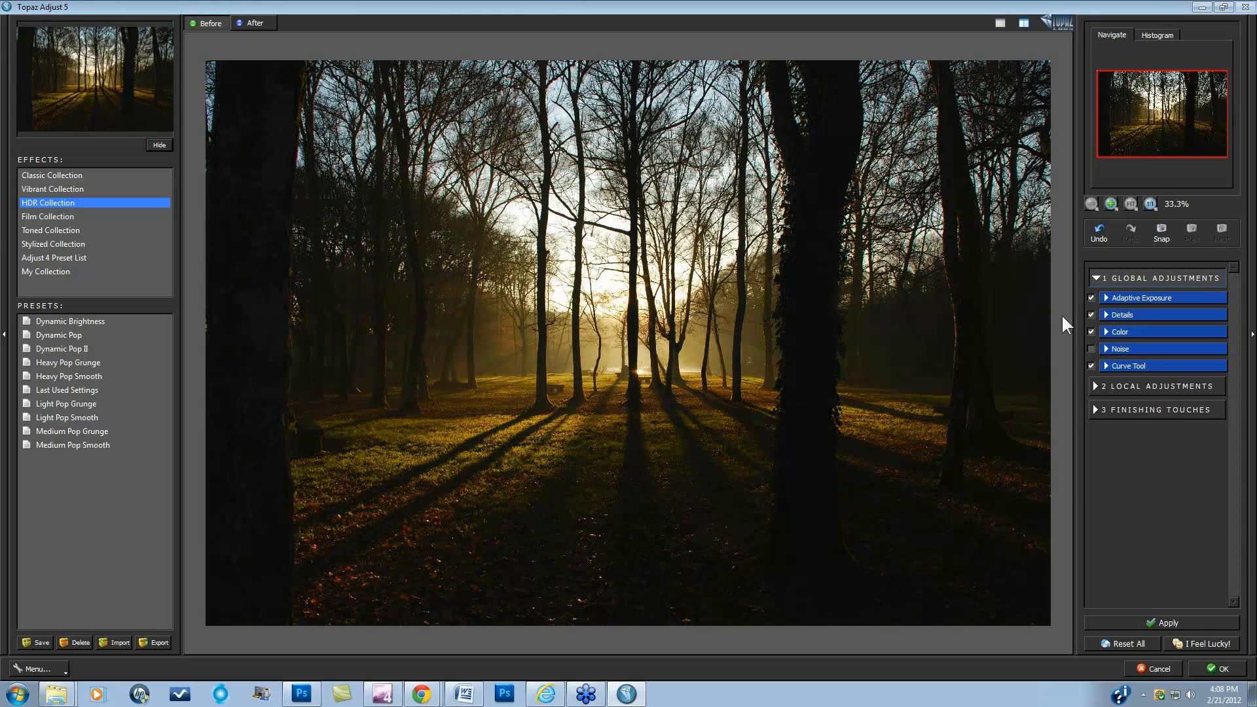
key("space")
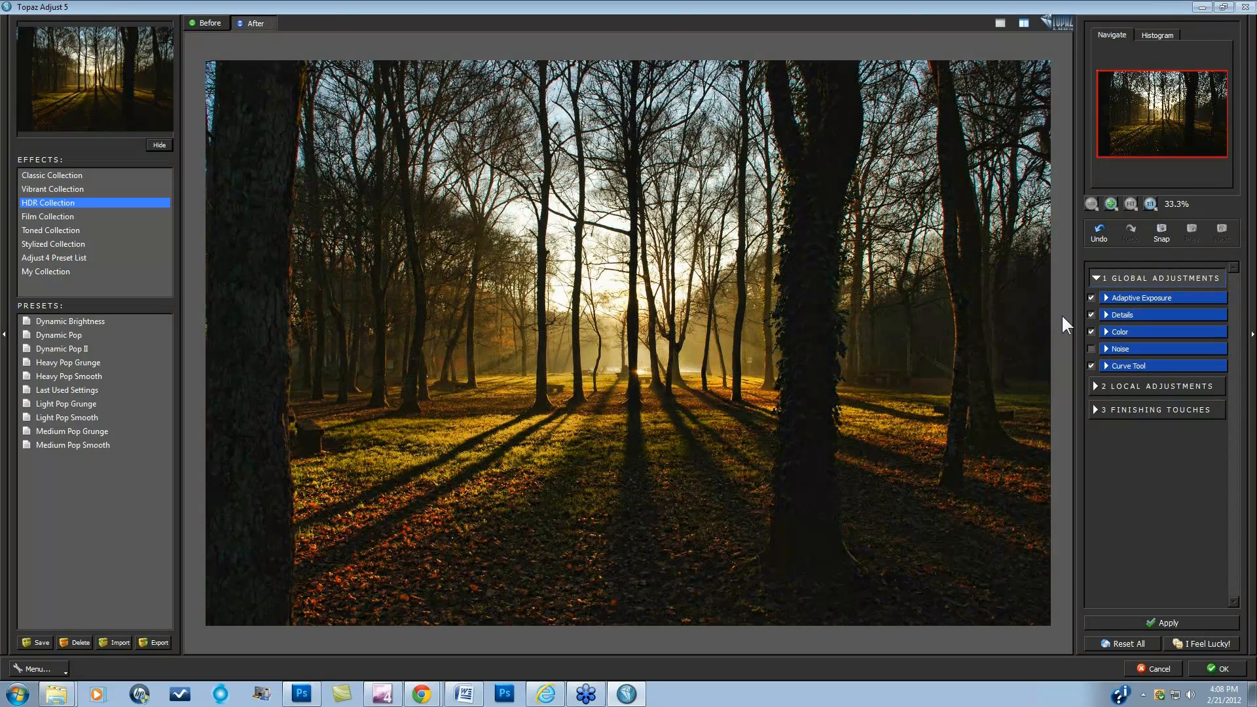